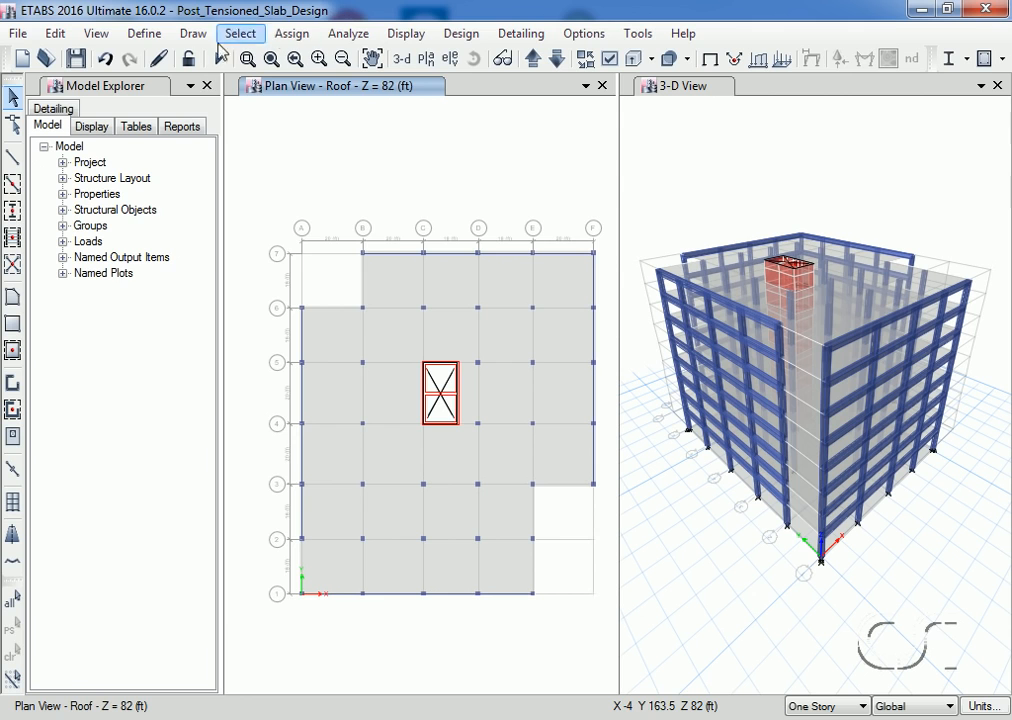
Step: Review the property data of the A416Gr270 tendon material in the material definitions, leaving them without changes
{"action": "left_click", "coordinate": [144, 33]}
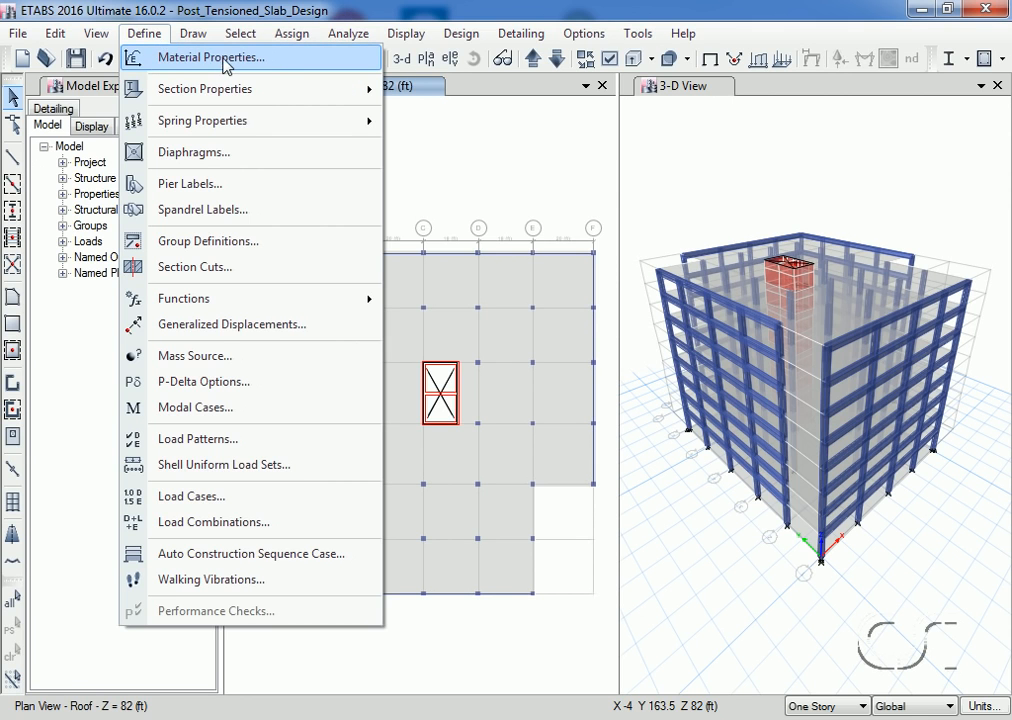
{"action": "left_click", "coordinate": [178, 57]}
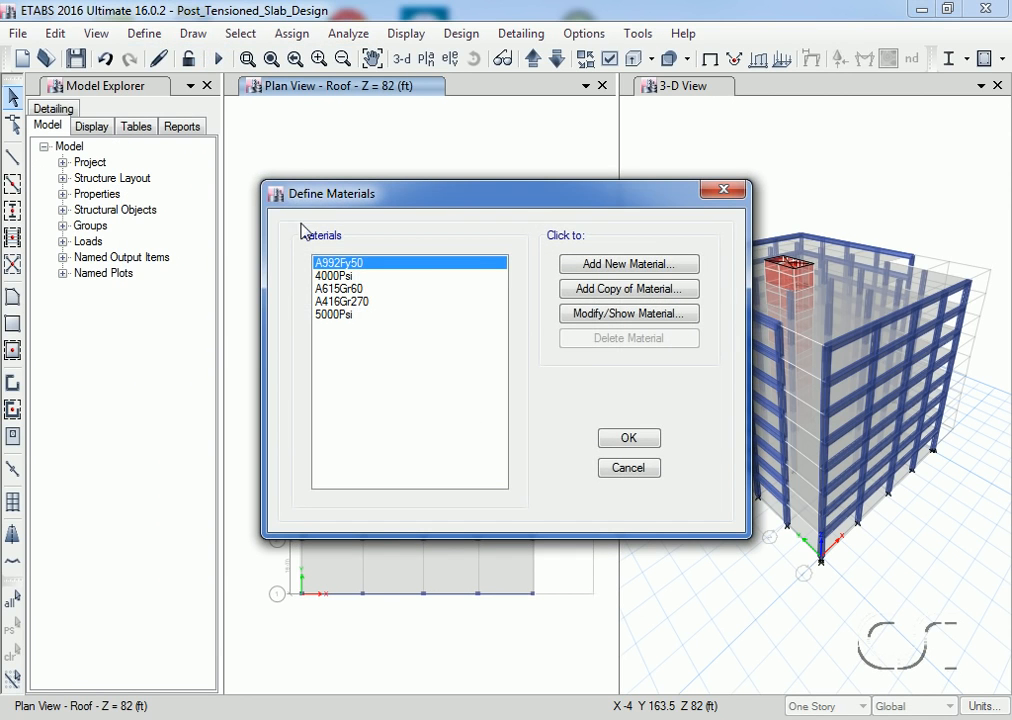
{"action": "left_click", "coordinate": [353, 288]}
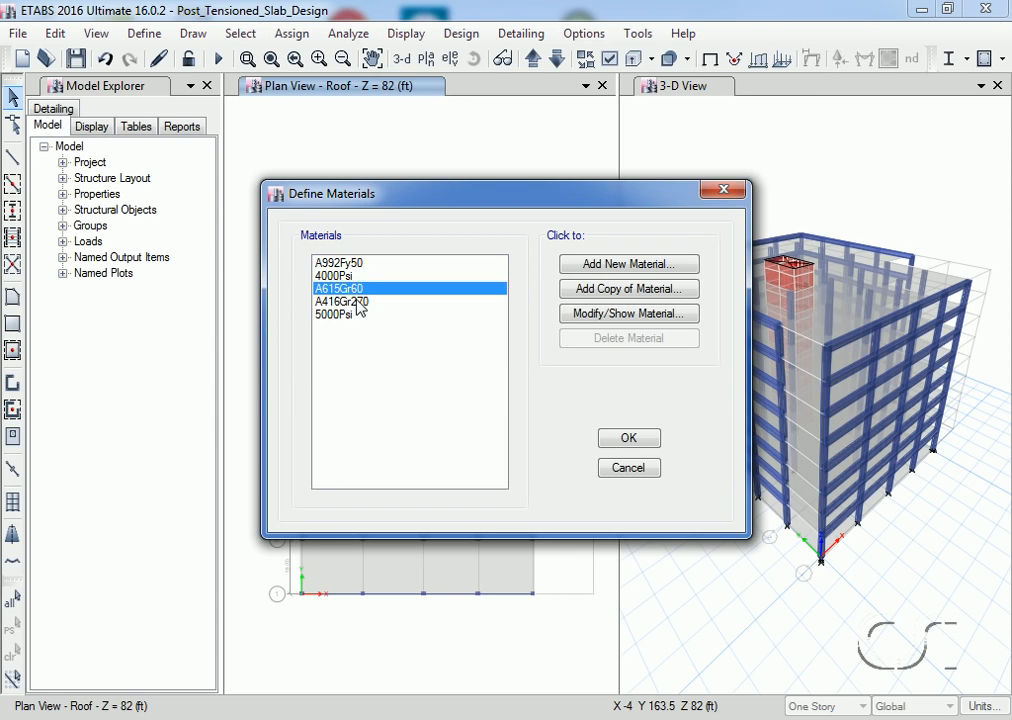
{"action": "left_click", "coordinate": [354, 301]}
{"action": "left_click", "coordinate": [355, 315]}
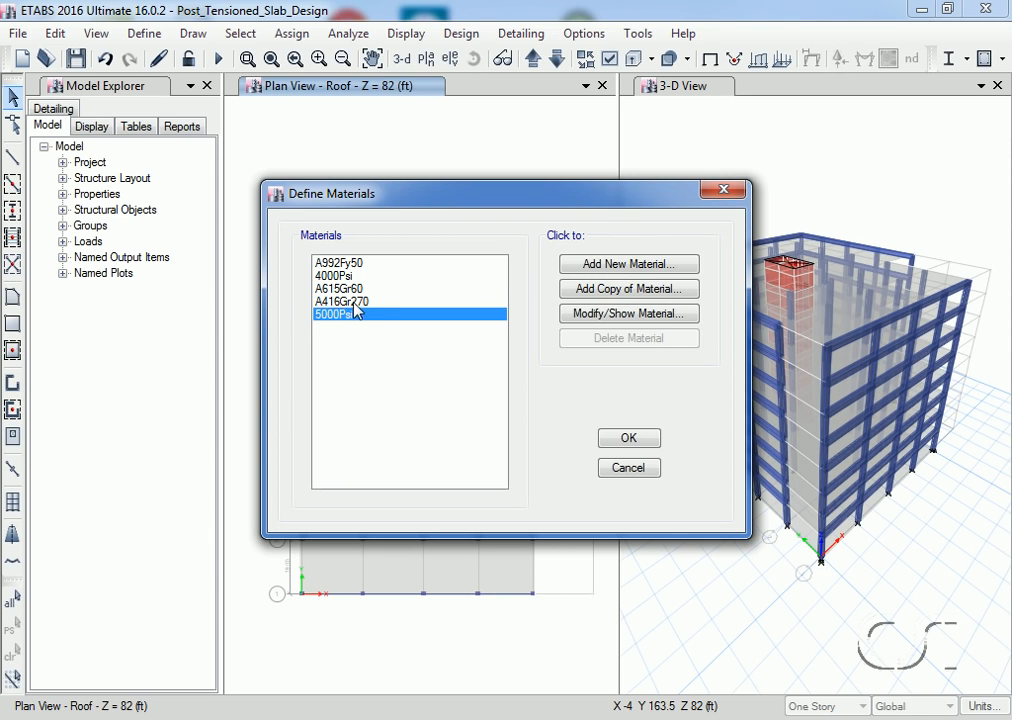
{"action": "left_click", "coordinate": [376, 302]}
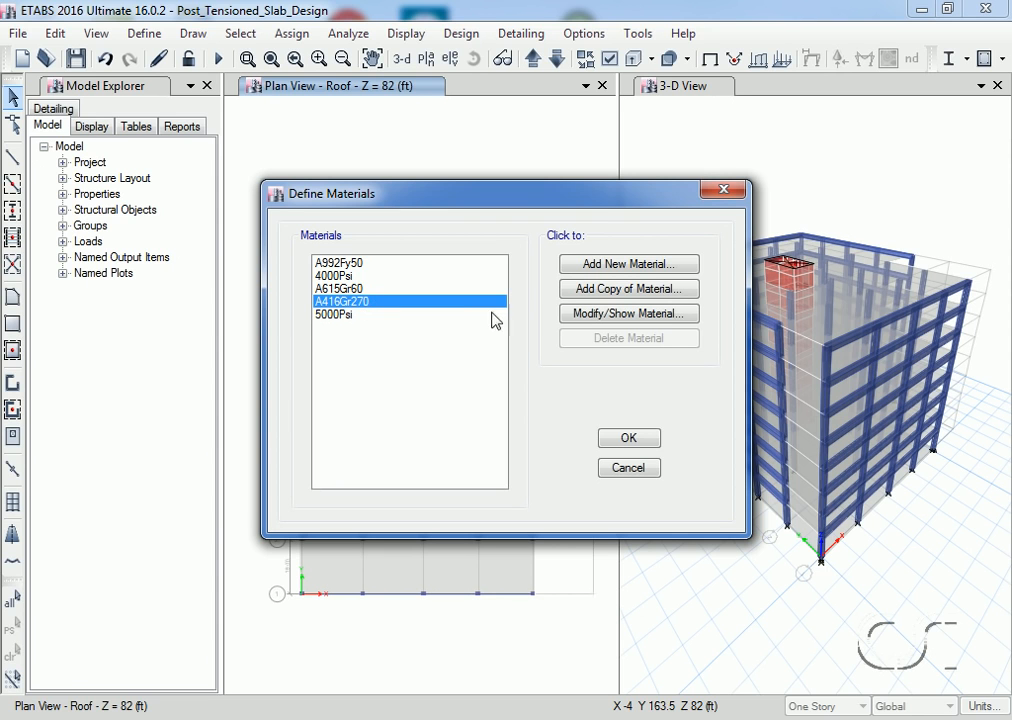
{"action": "left_click", "coordinate": [600, 316]}
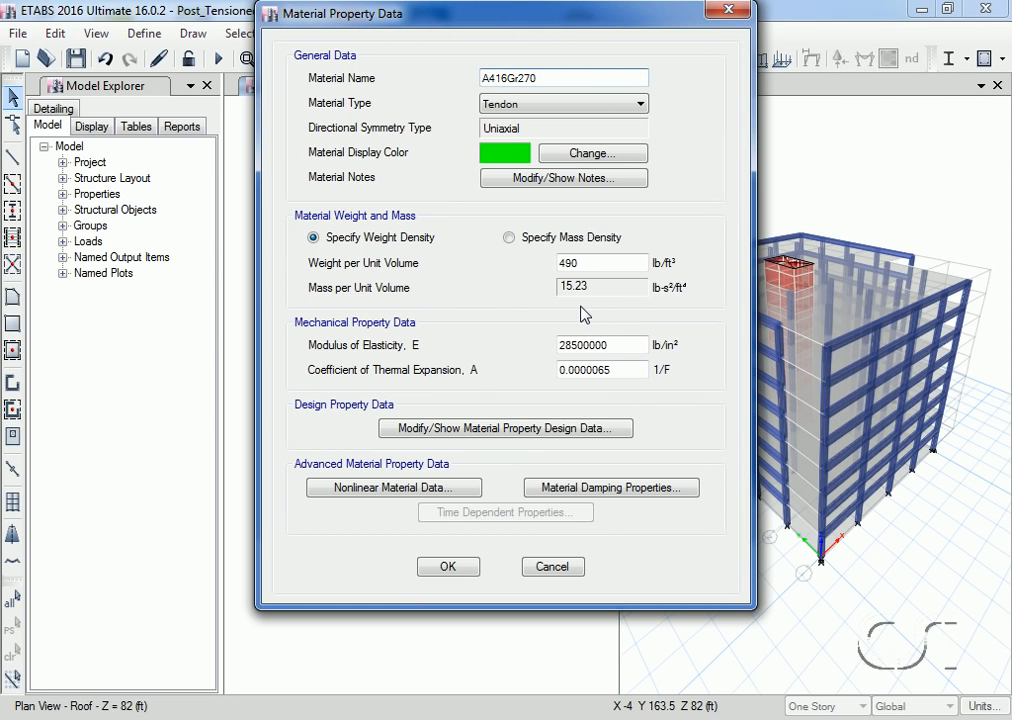
{"action": "left_click", "coordinate": [549, 570]}
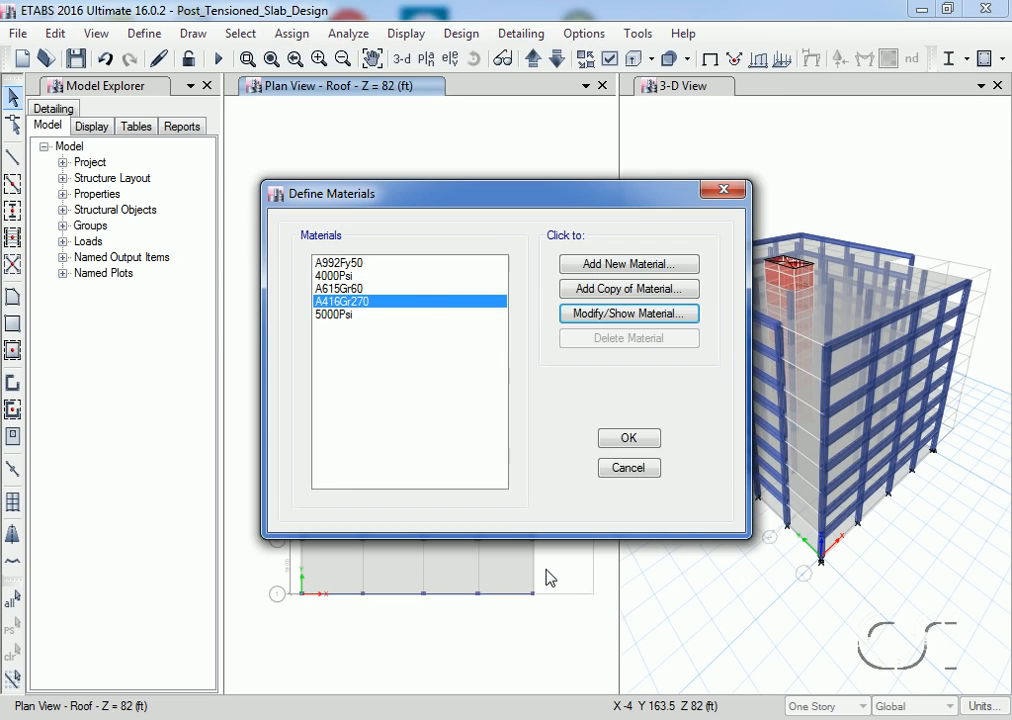
{"action": "left_click", "coordinate": [632, 476]}
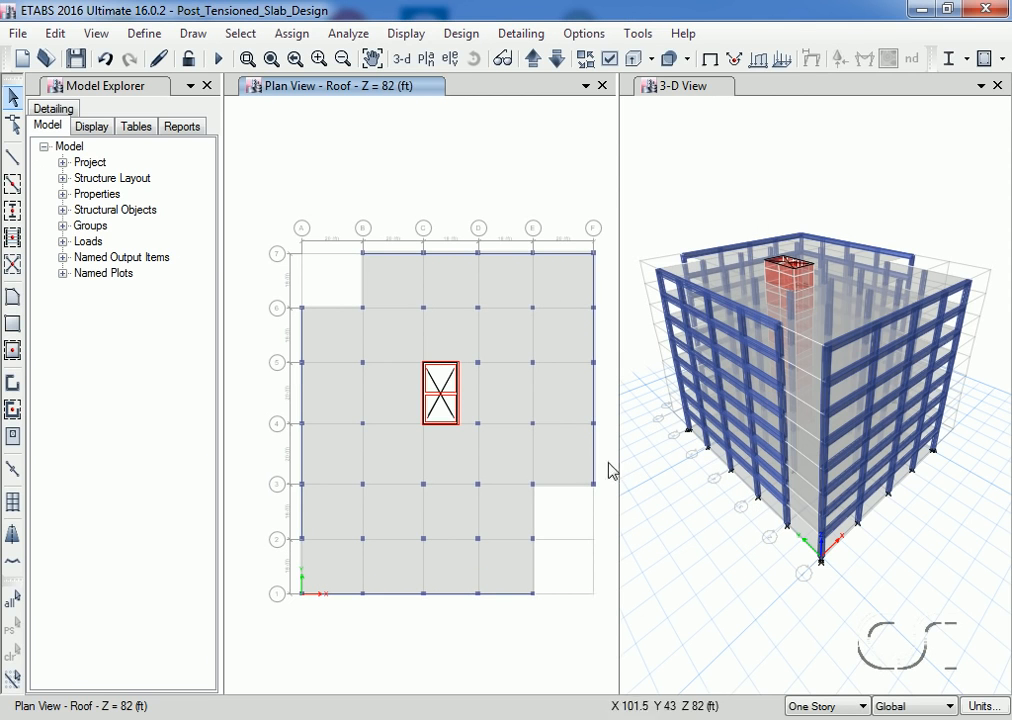
Step: Review the section property data of the Slab1 slab section, including its material, modeling type and thickness
{"action": "left_click", "coordinate": [144, 33]}
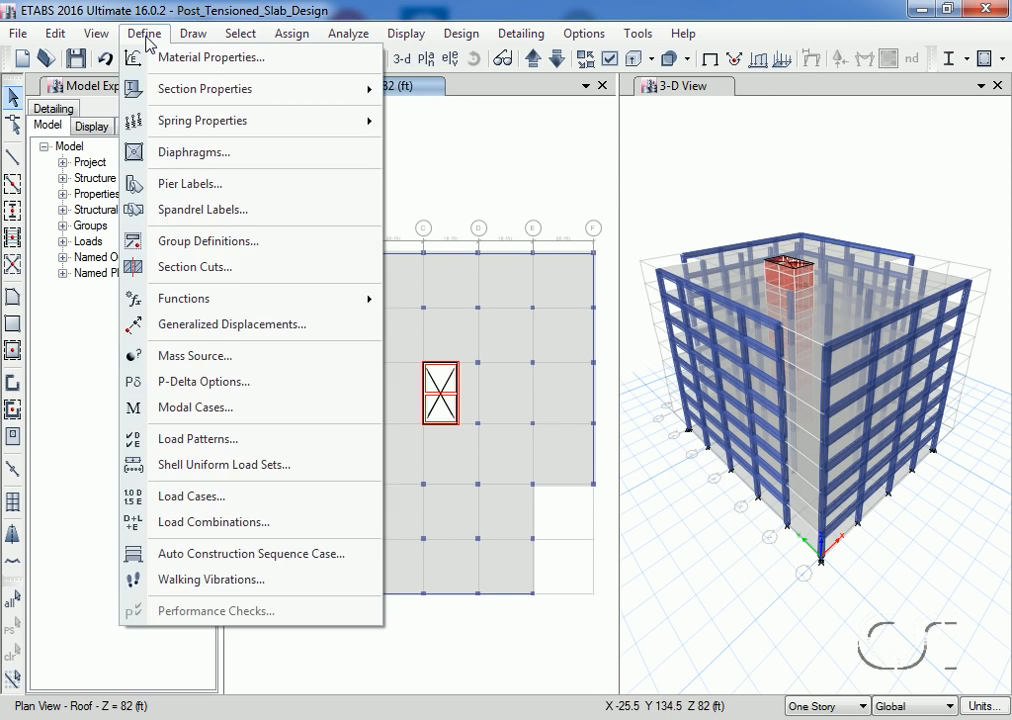
{"action": "mouse_move", "coordinate": [190, 89]}
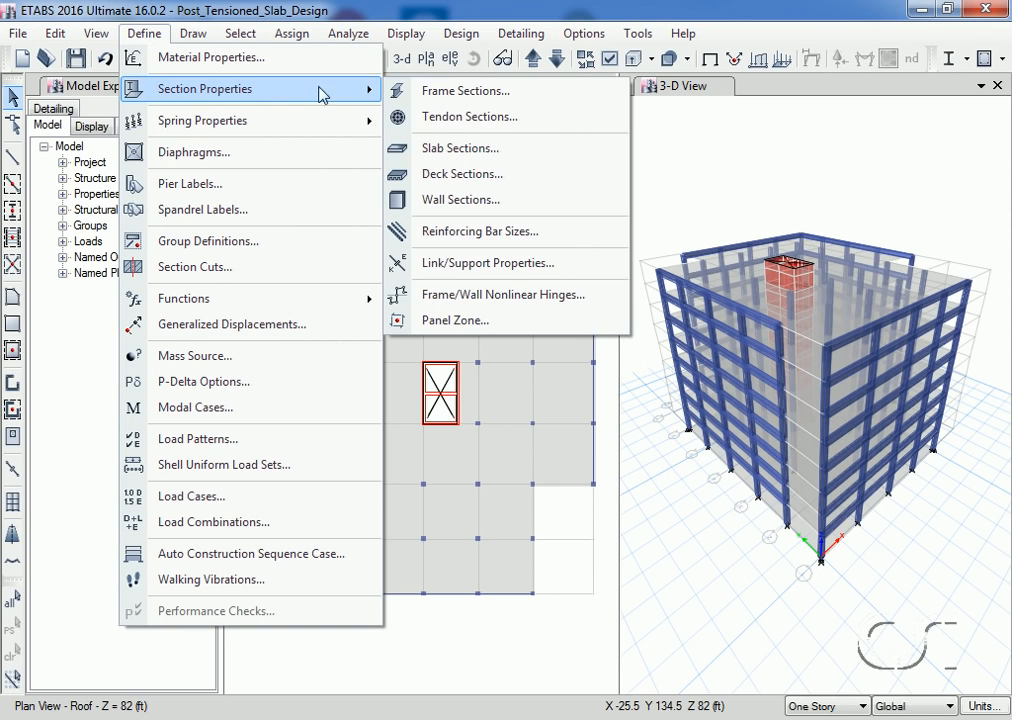
{"action": "left_click", "coordinate": [505, 158]}
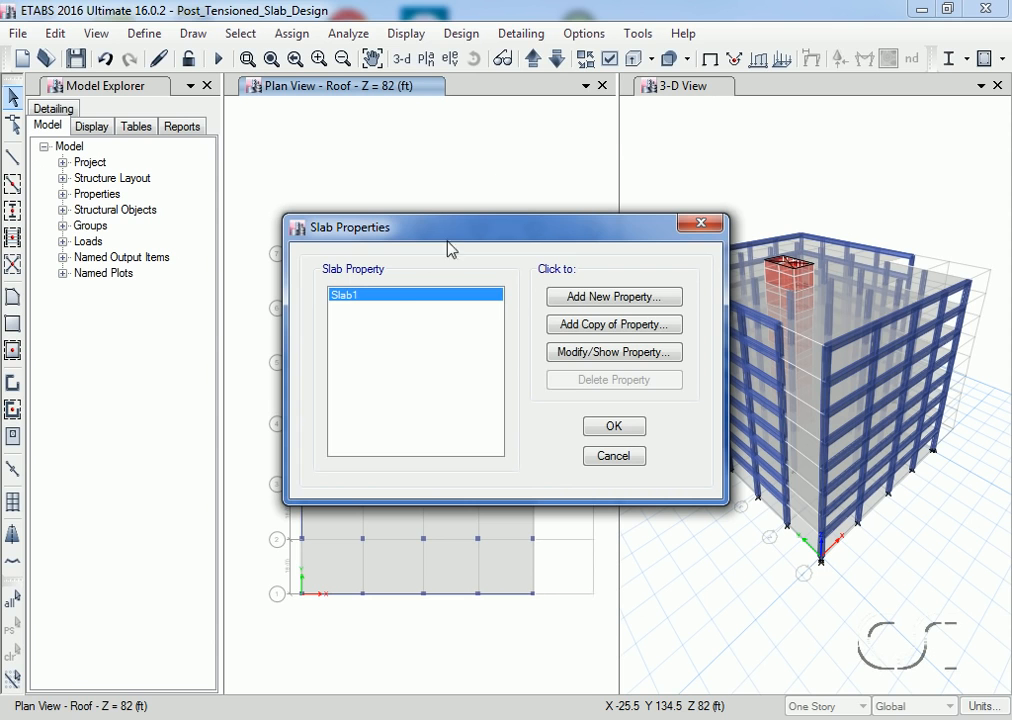
{"action": "left_click", "coordinate": [590, 355]}
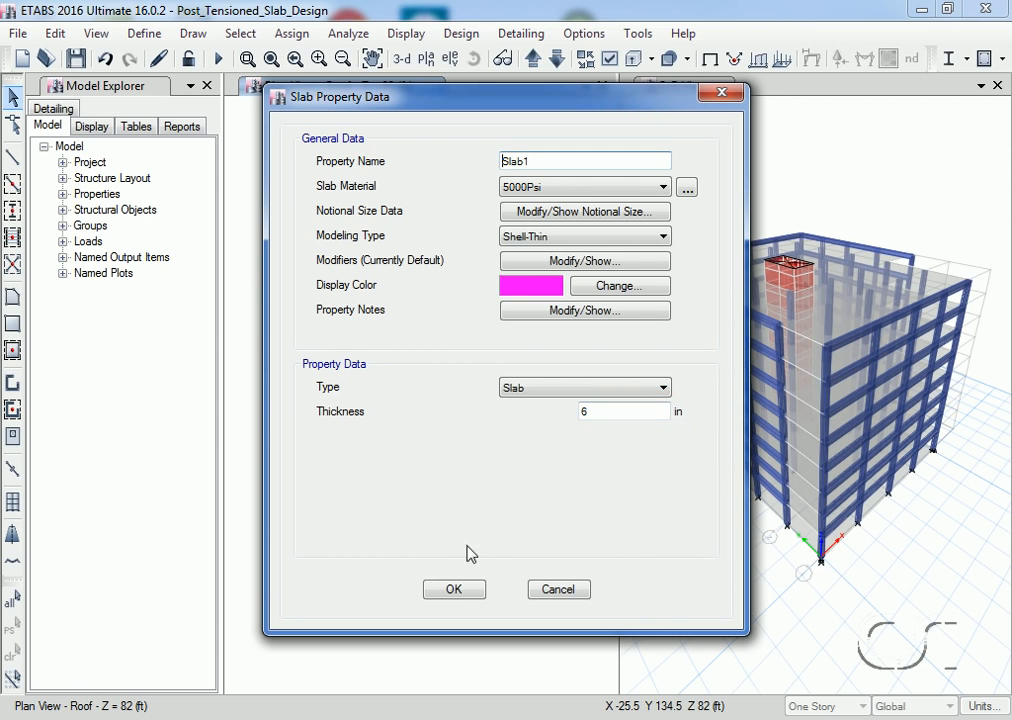
{"action": "left_click", "coordinate": [453, 590]}
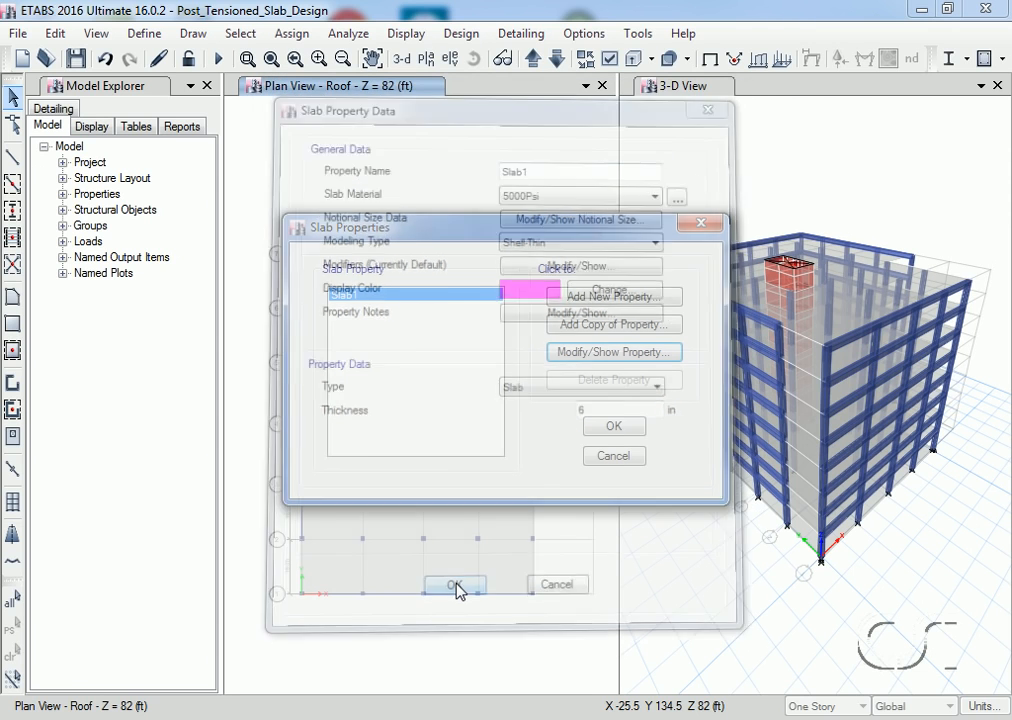
{"action": "left_click", "coordinate": [614, 426]}
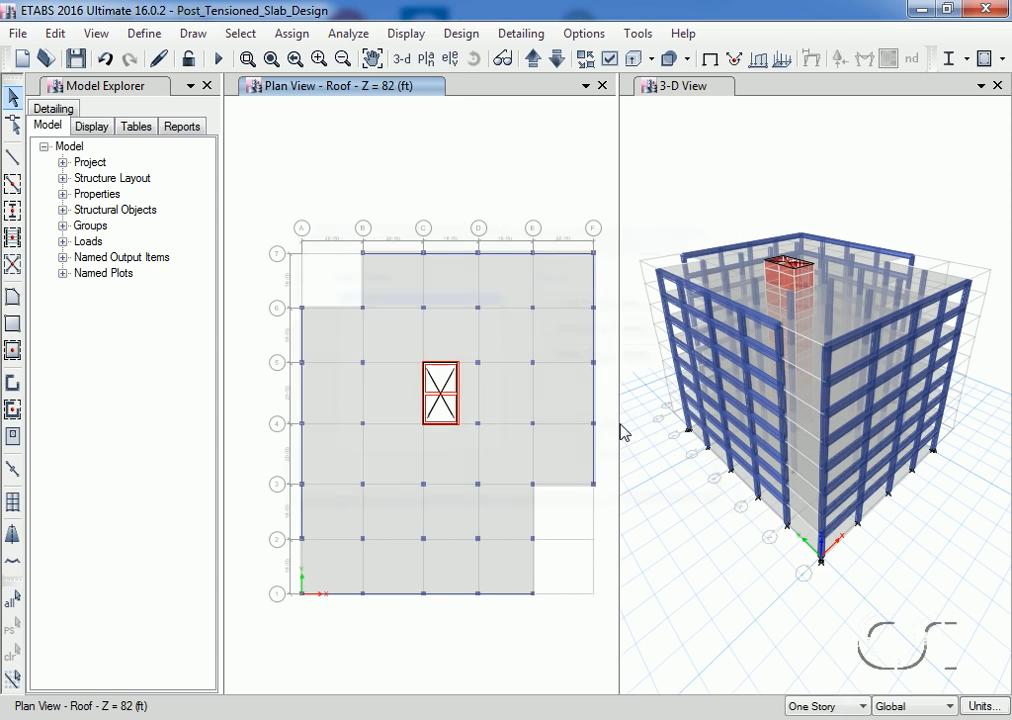
Step: Review the section property data of the Tendon1 tendon section, including its material and strand area
{"action": "left_click", "coordinate": [146, 34]}
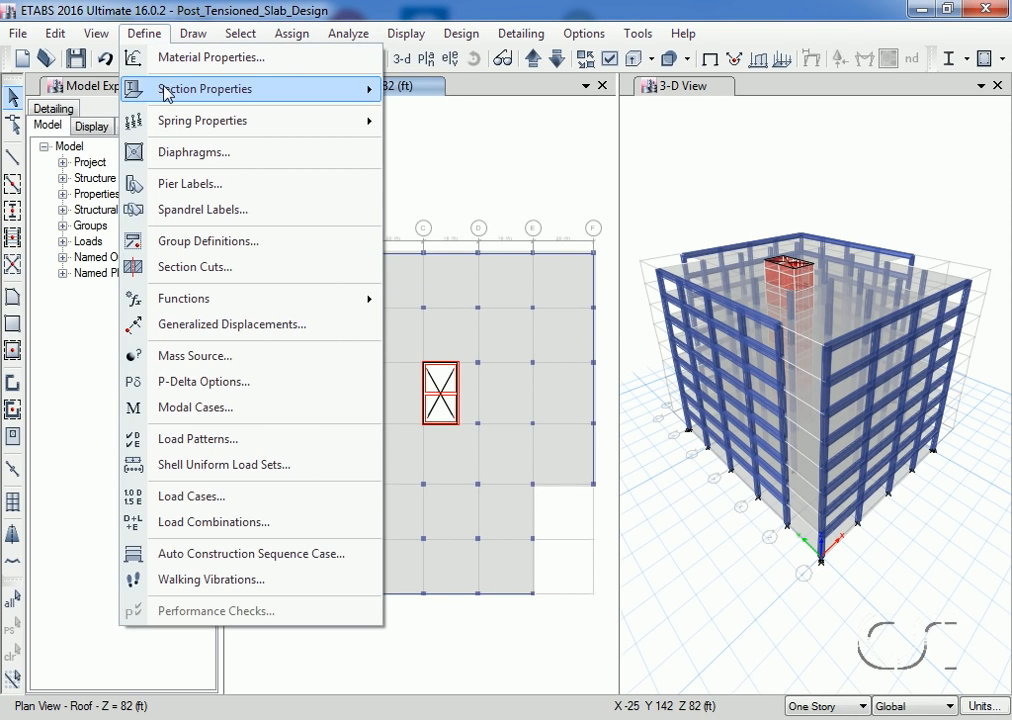
{"action": "mouse_move", "coordinate": [265, 92]}
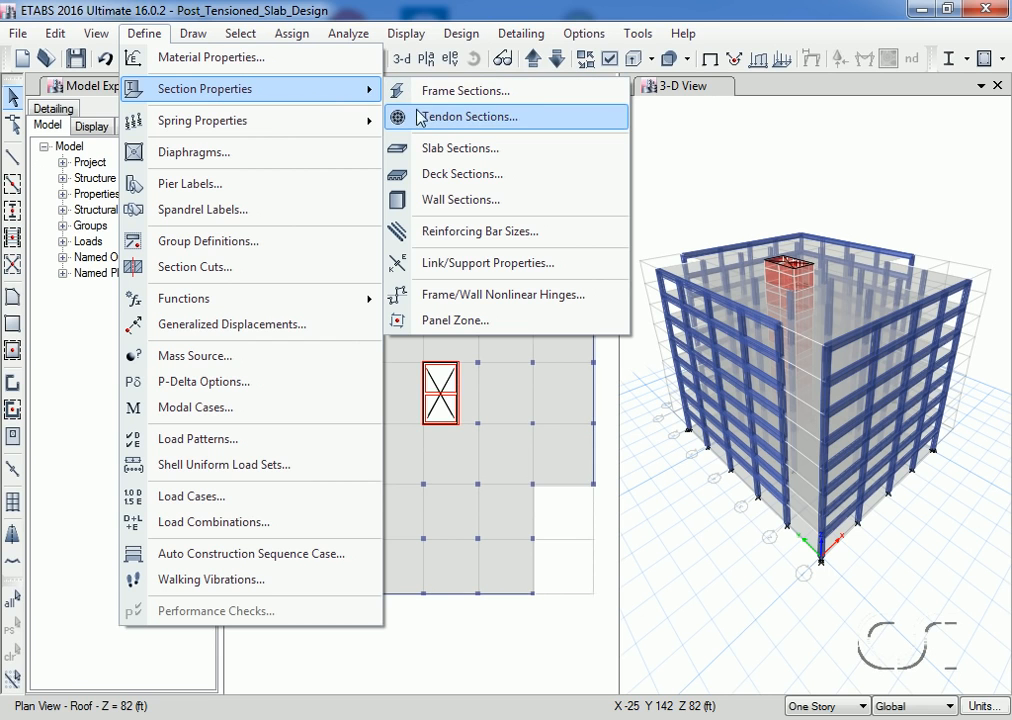
{"action": "left_click", "coordinate": [499, 118]}
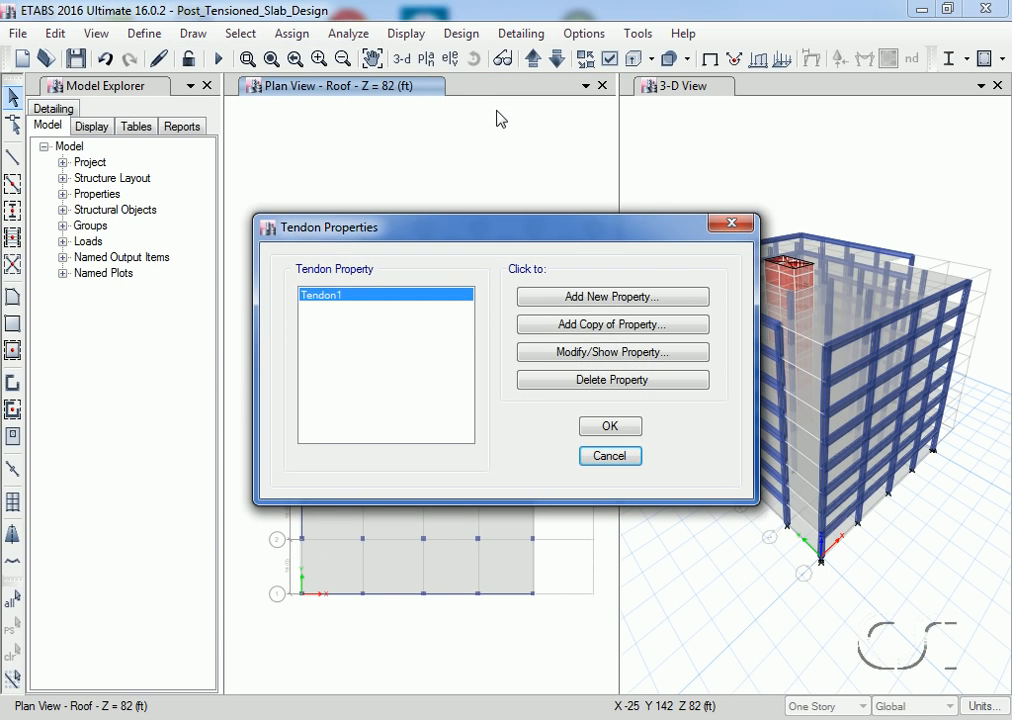
{"action": "left_click", "coordinate": [580, 353]}
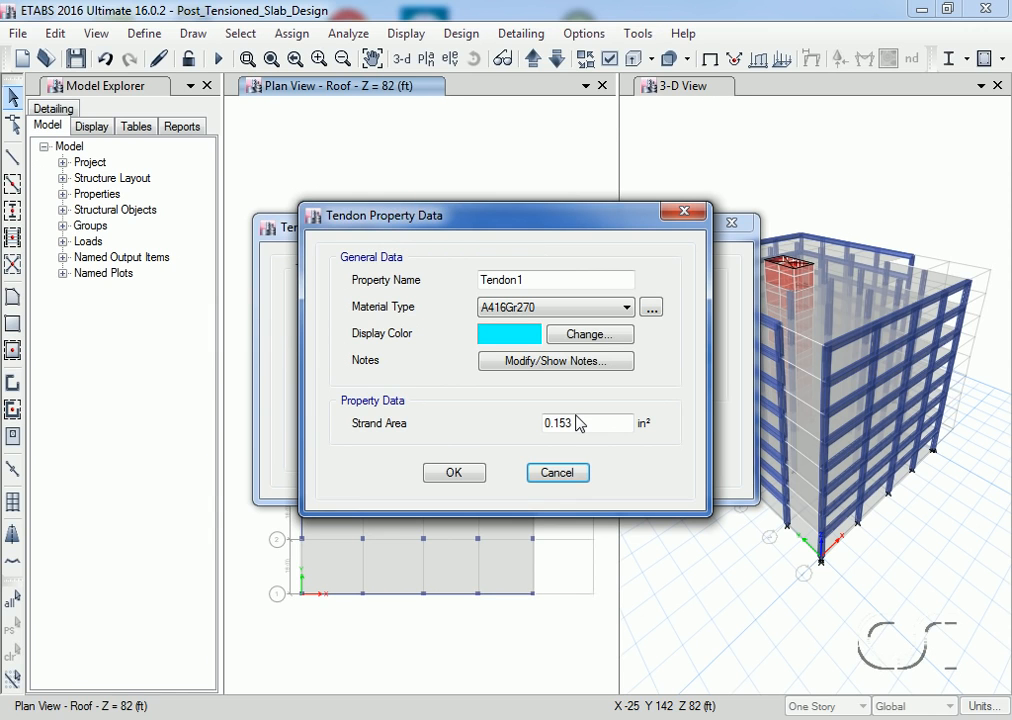
{"action": "left_click", "coordinate": [470, 474]}
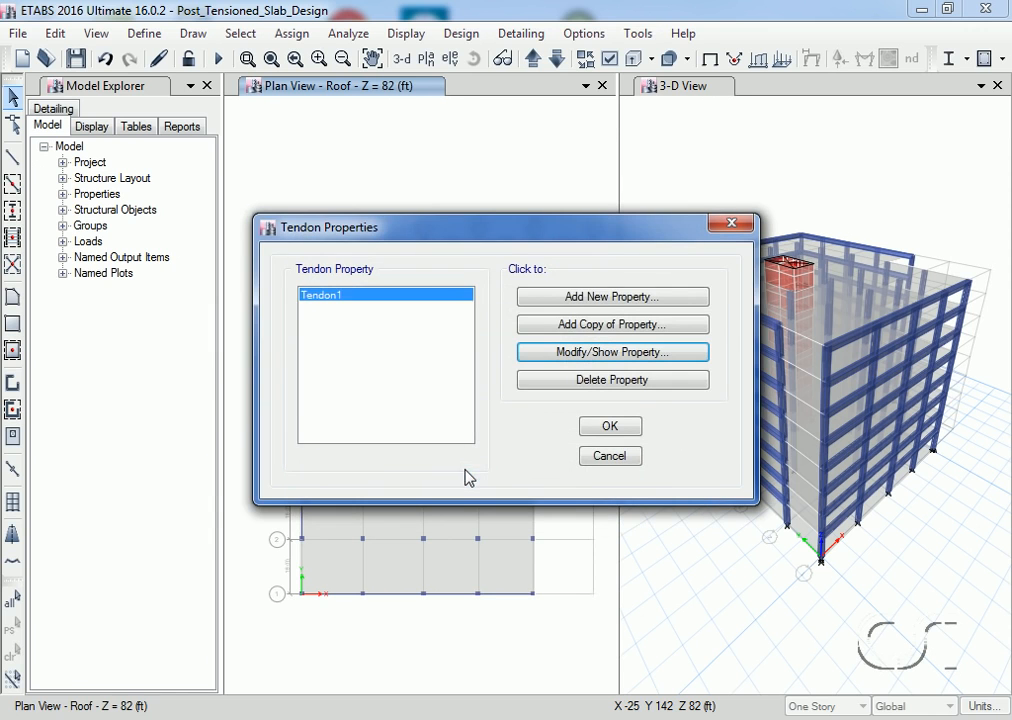
{"action": "left_click", "coordinate": [607, 428]}
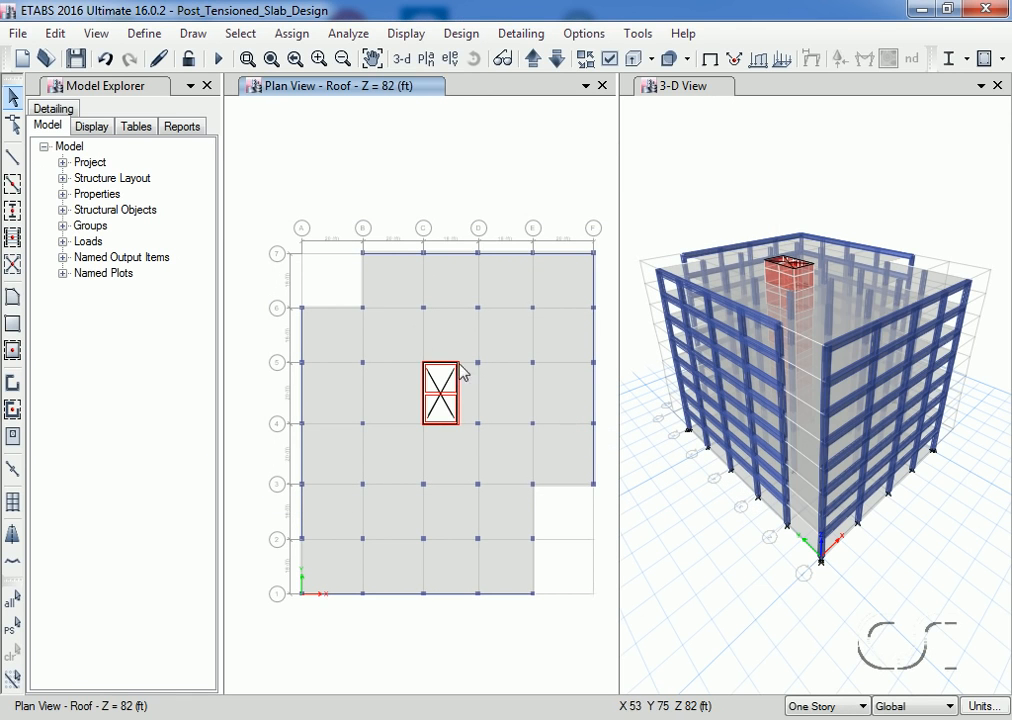
Step: Add a load pattern named SDead of type Super Dead with a self weight multiplier of 0
{"action": "left_click", "coordinate": [150, 34]}
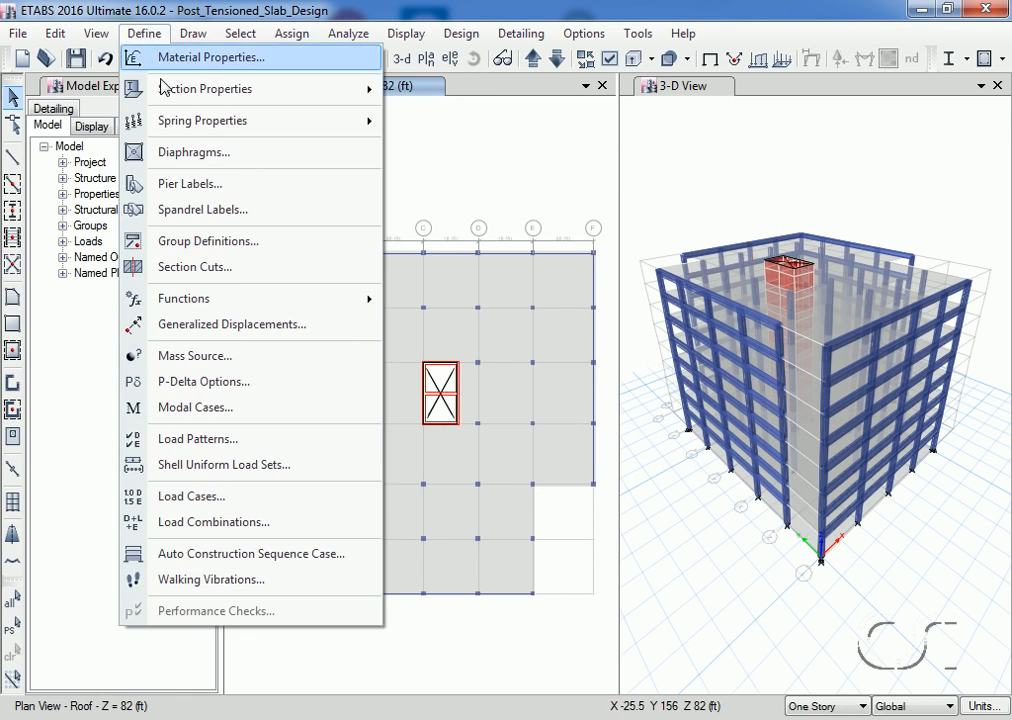
{"action": "left_click", "coordinate": [243, 441]}
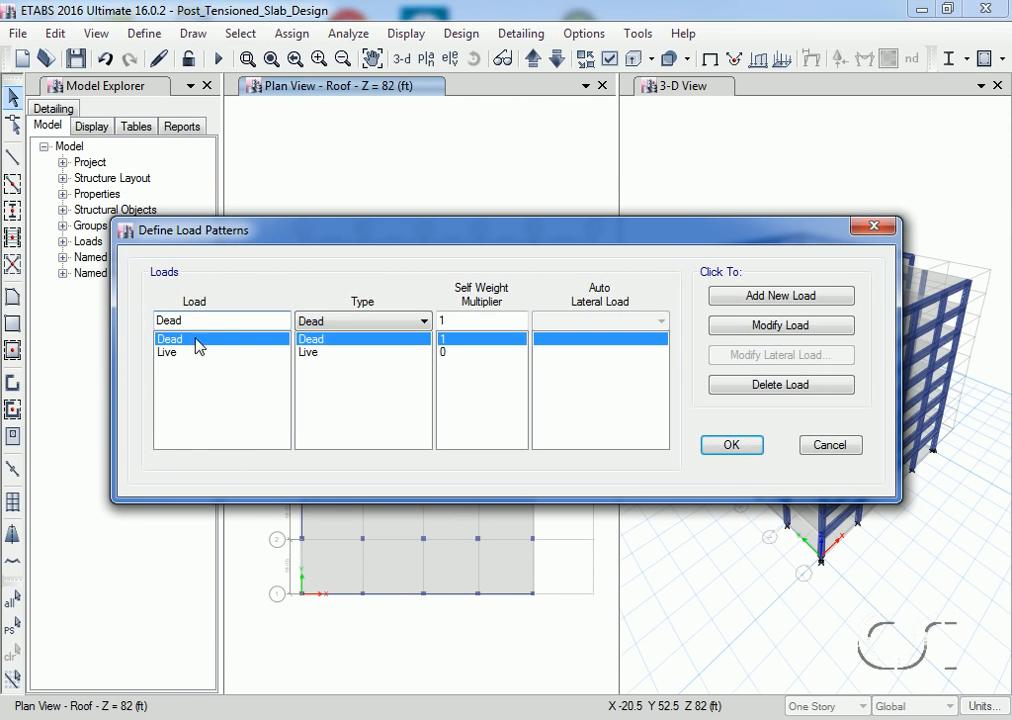
{"action": "left_click", "coordinate": [463, 355]}
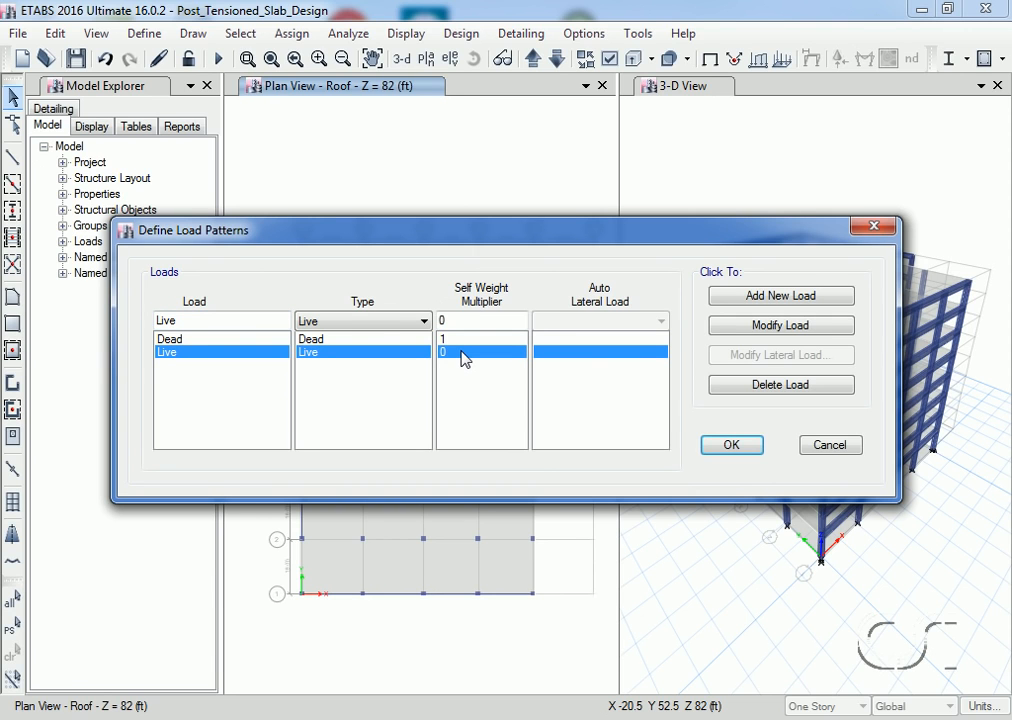
{"action": "double_click", "coordinate": [200, 318]}
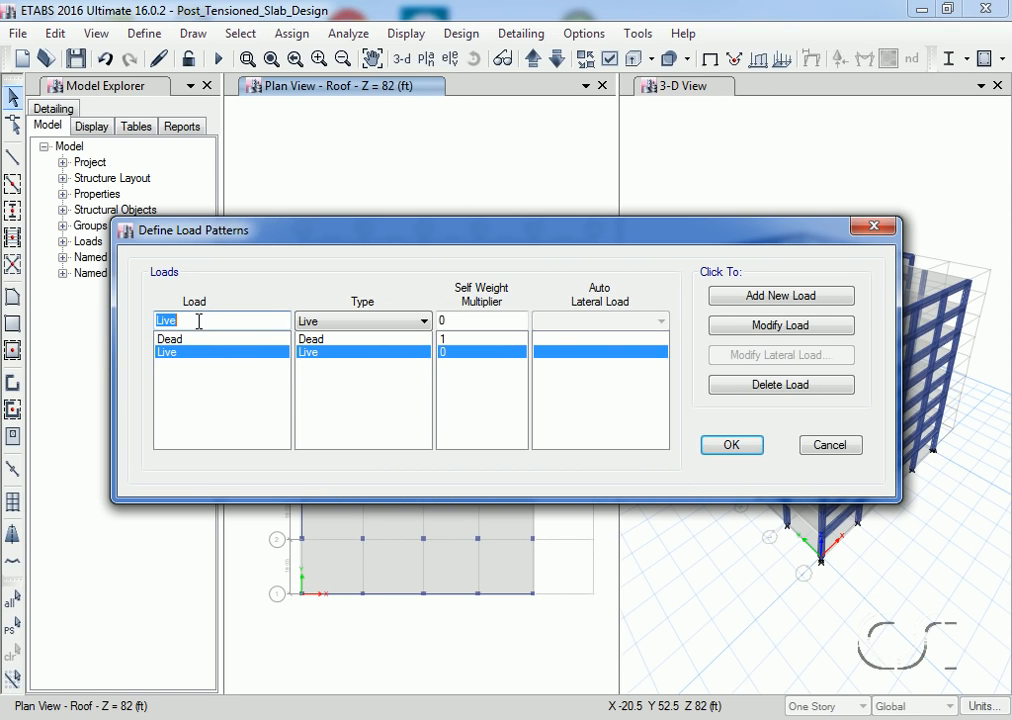
{"action": "type", "text": "SDead"}
{"action": "left_click", "coordinate": [320, 325]}
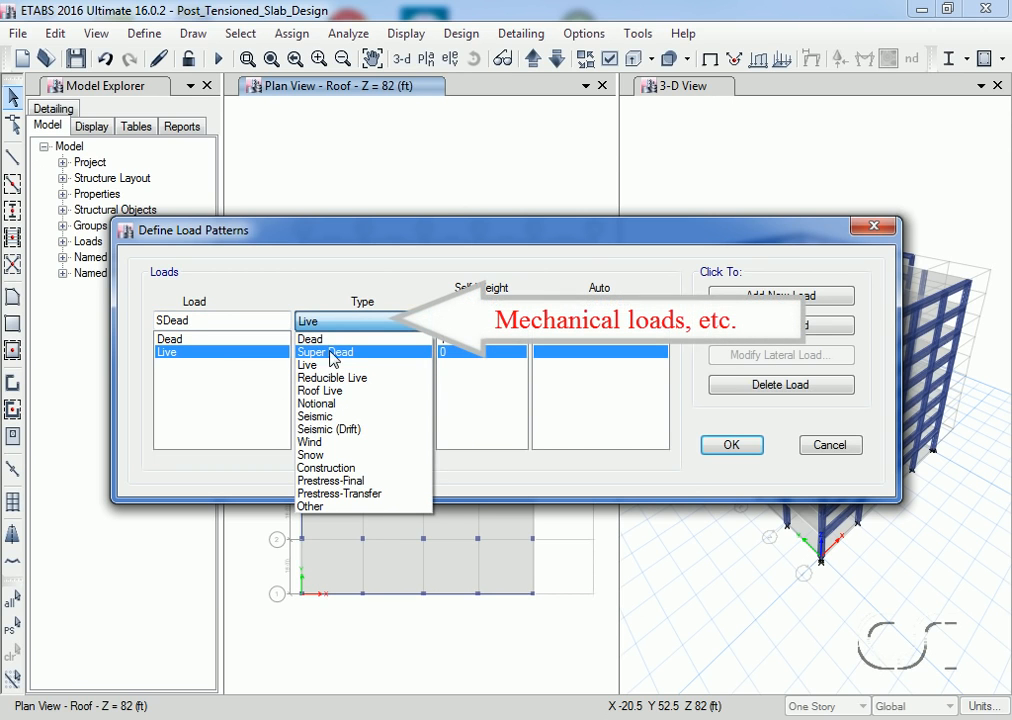
{"action": "left_click", "coordinate": [356, 354]}
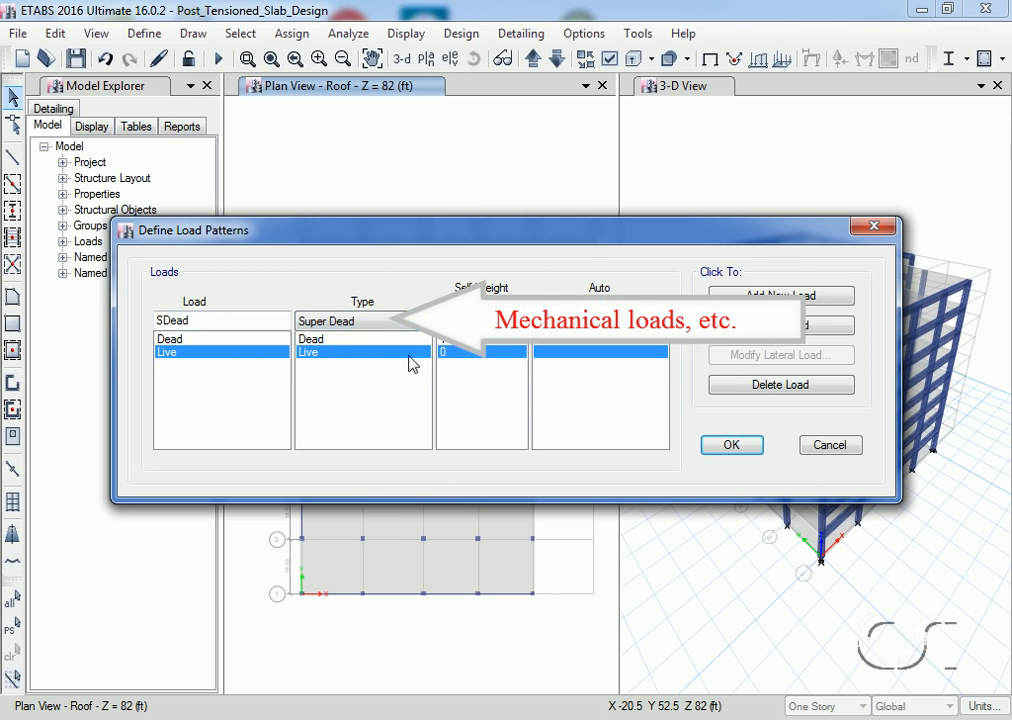
{"action": "left_click", "coordinate": [781, 297]}
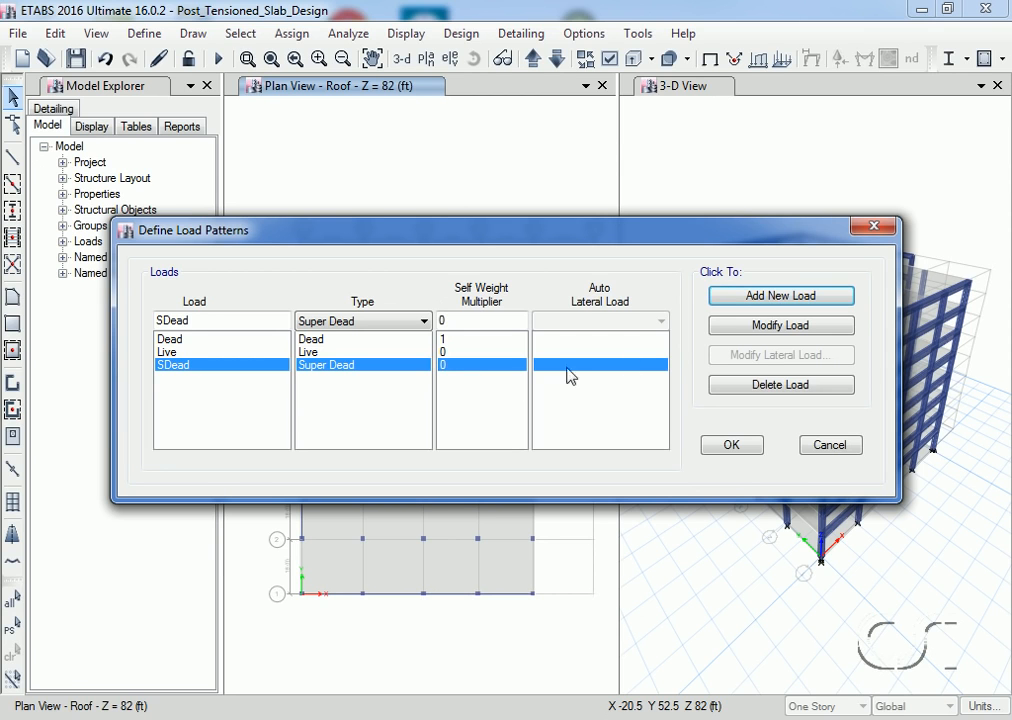
{"action": "left_click", "coordinate": [424, 322]}
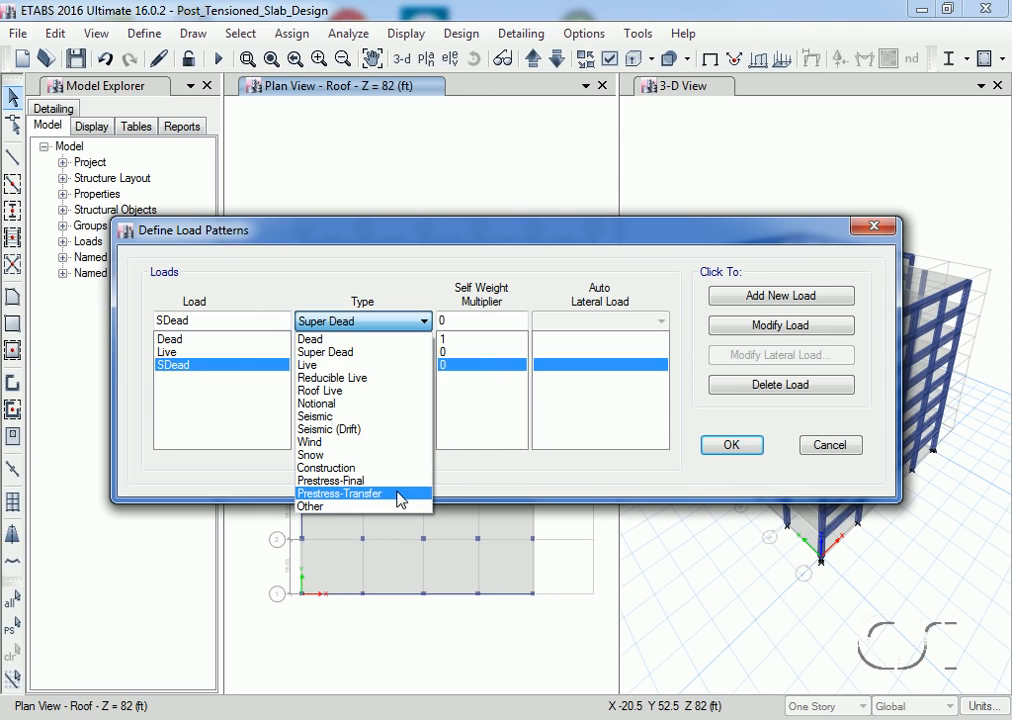
{"action": "left_click", "coordinate": [653, 268]}
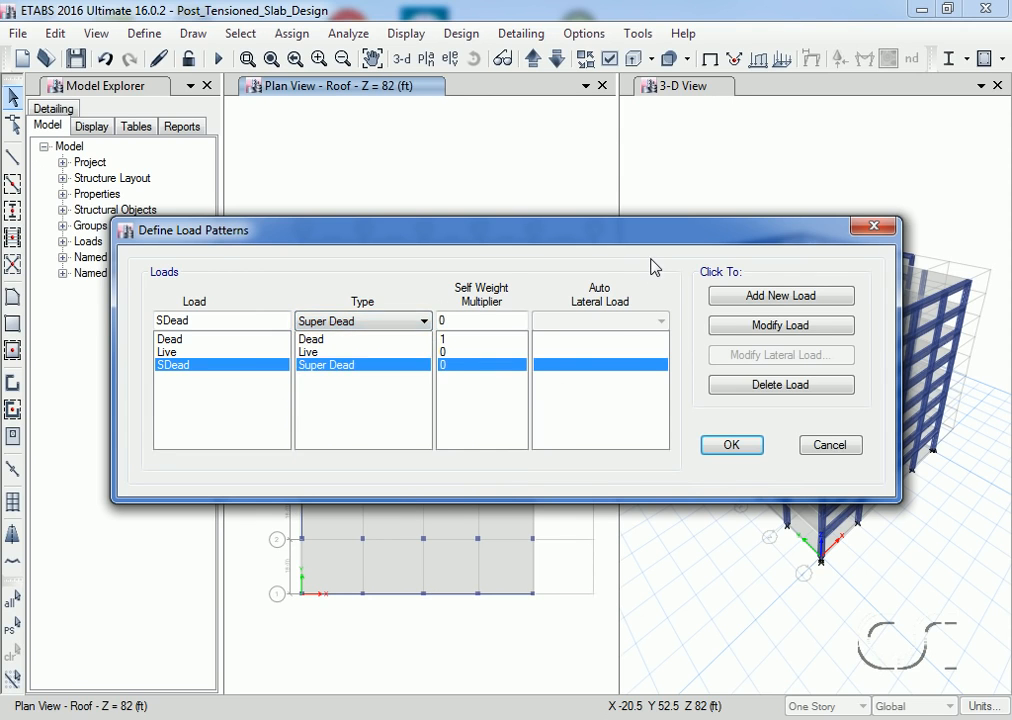
{"action": "left_click", "coordinate": [733, 446]}
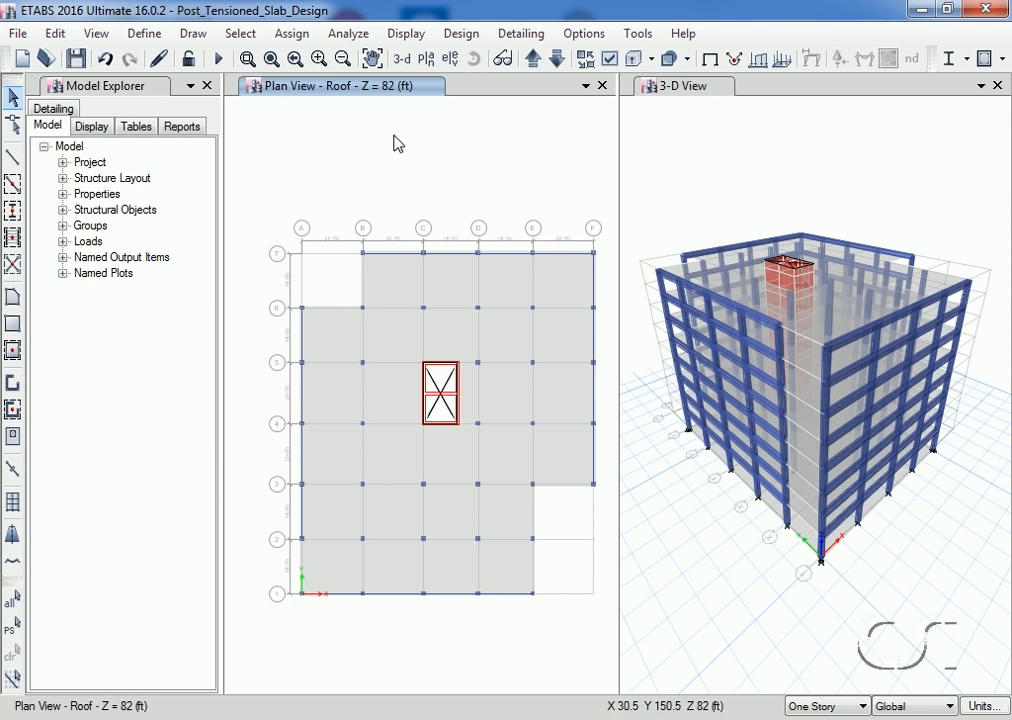
Step: Move the plan view down to Story7 and set the story selection scope to Similar Stories
{"action": "left_click", "coordinate": [564, 60]}
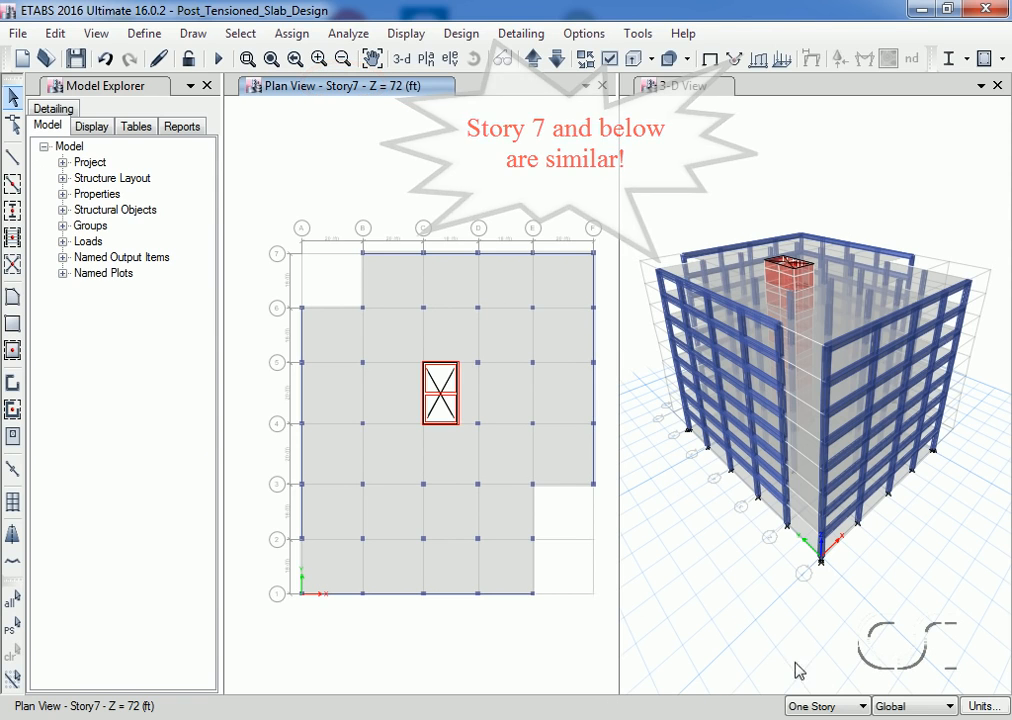
{"action": "left_click", "coordinate": [862, 710]}
{"action": "left_click", "coordinate": [840, 719]}
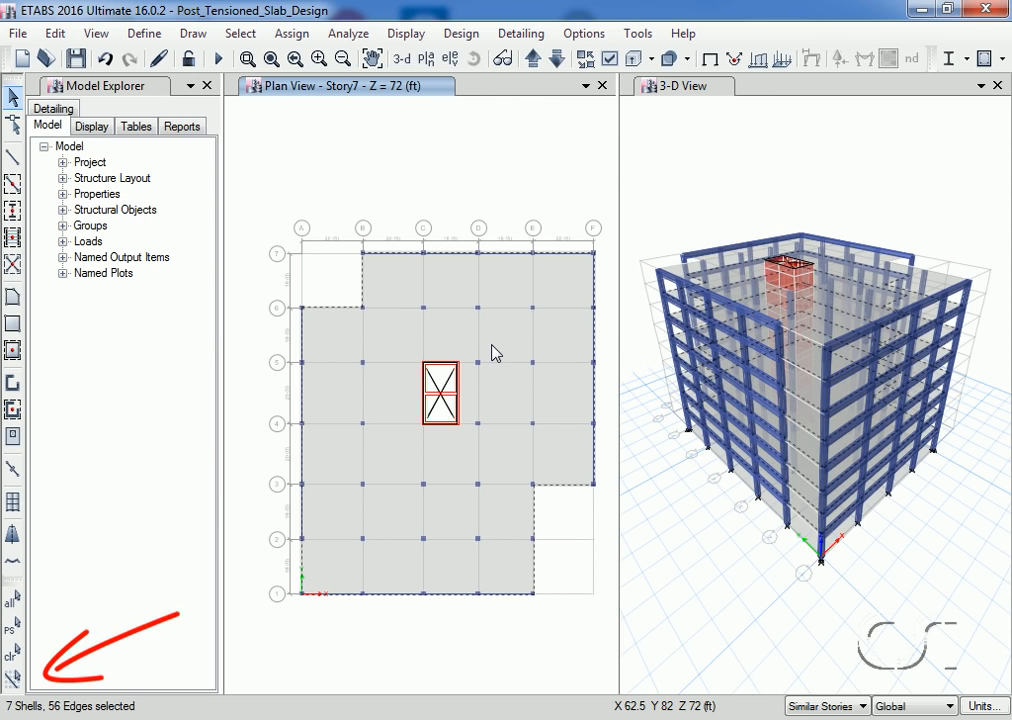
Step: Assign a uniform gravity load of 40 lb/ft² in the Live load pattern to the selected floor slabs, replacing existing loads
{"action": "left_click", "coordinate": [292, 34]}
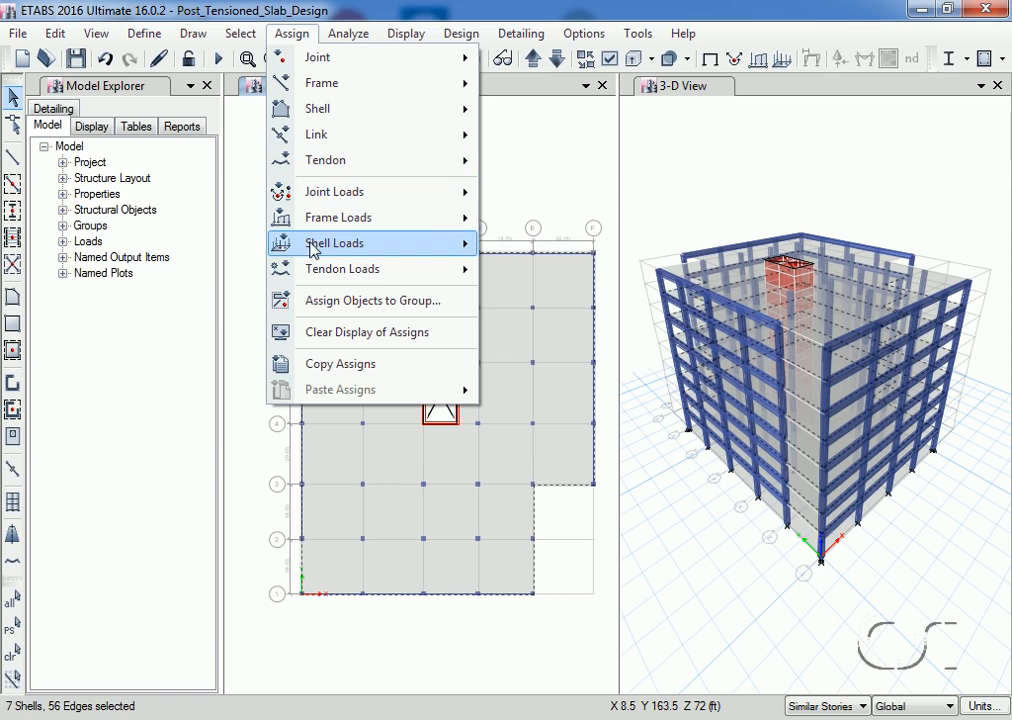
{"action": "mouse_move", "coordinate": [338, 246]}
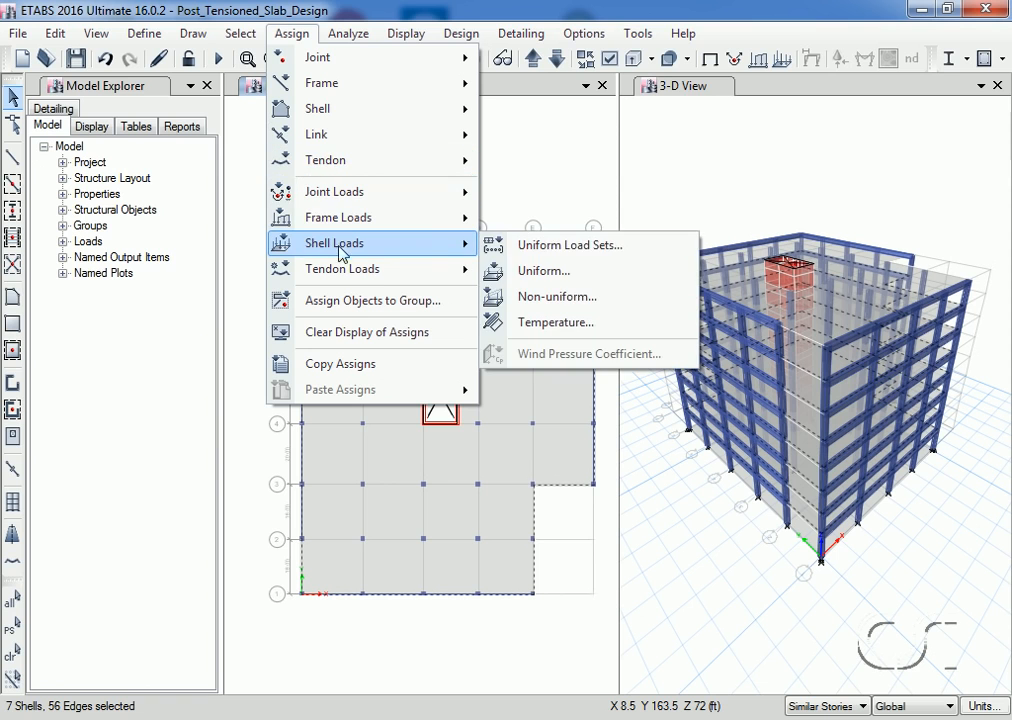
{"action": "left_click", "coordinate": [560, 280]}
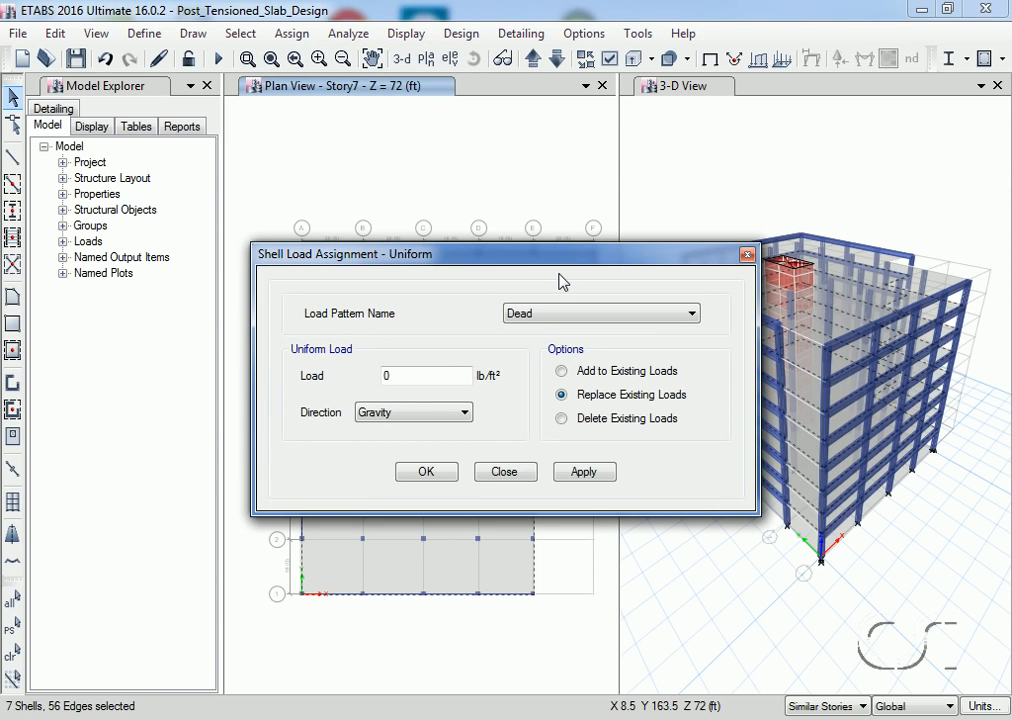
{"action": "left_click", "coordinate": [537, 323]}
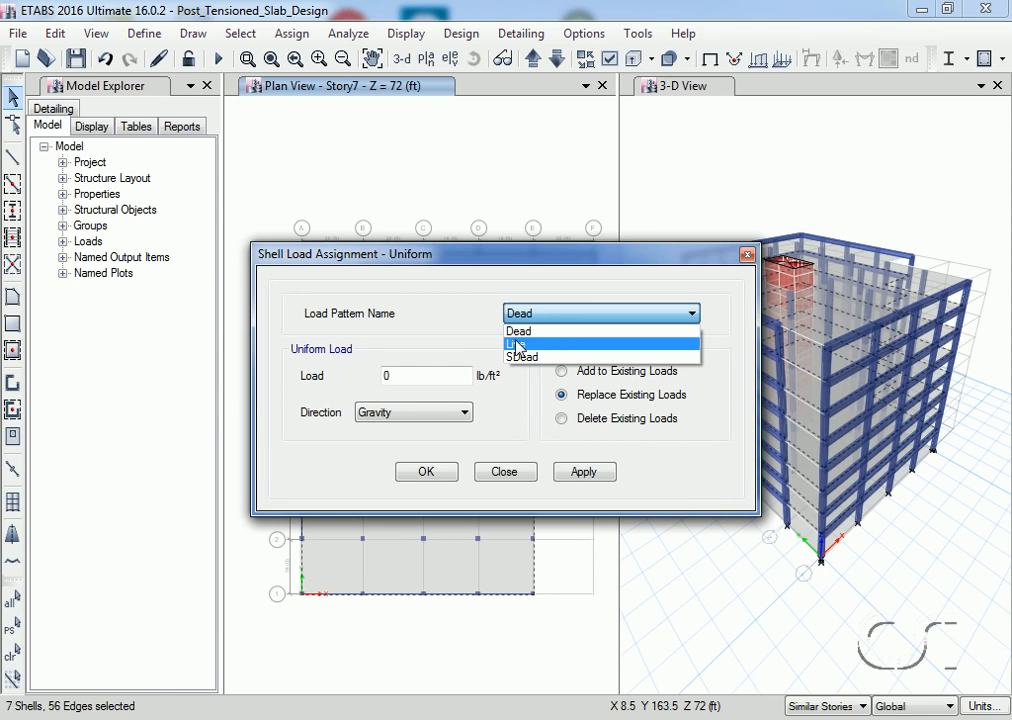
{"action": "left_click", "coordinate": [518, 345]}
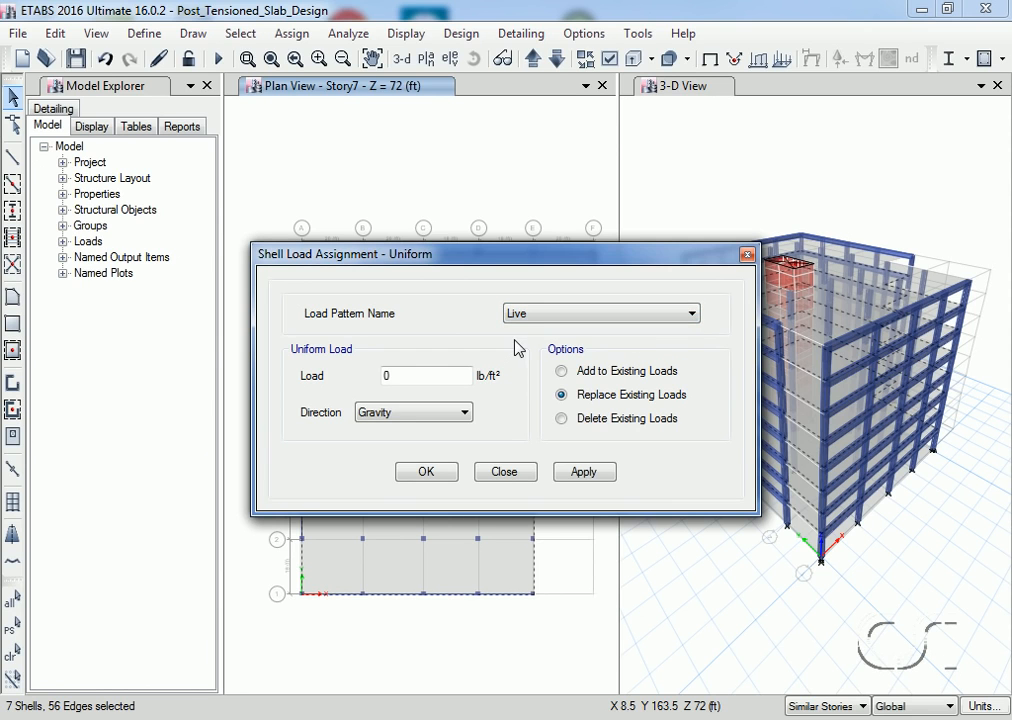
{"action": "double_click", "coordinate": [421, 374]}
{"action": "type", "text": "40"}
{"action": "left_click", "coordinate": [579, 475]}
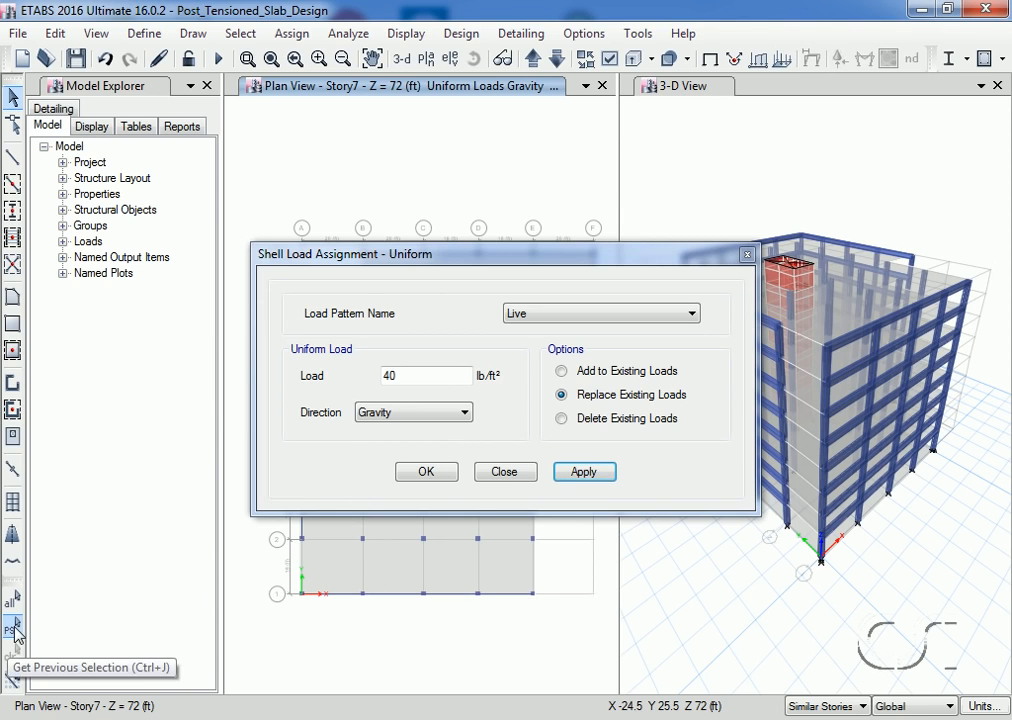
Step: Reselect the same slabs, assign them a 25 lb/ft² uniform gravity load in the SDead pattern, and set the story scope to One Story
{"action": "left_click", "coordinate": [14, 630]}
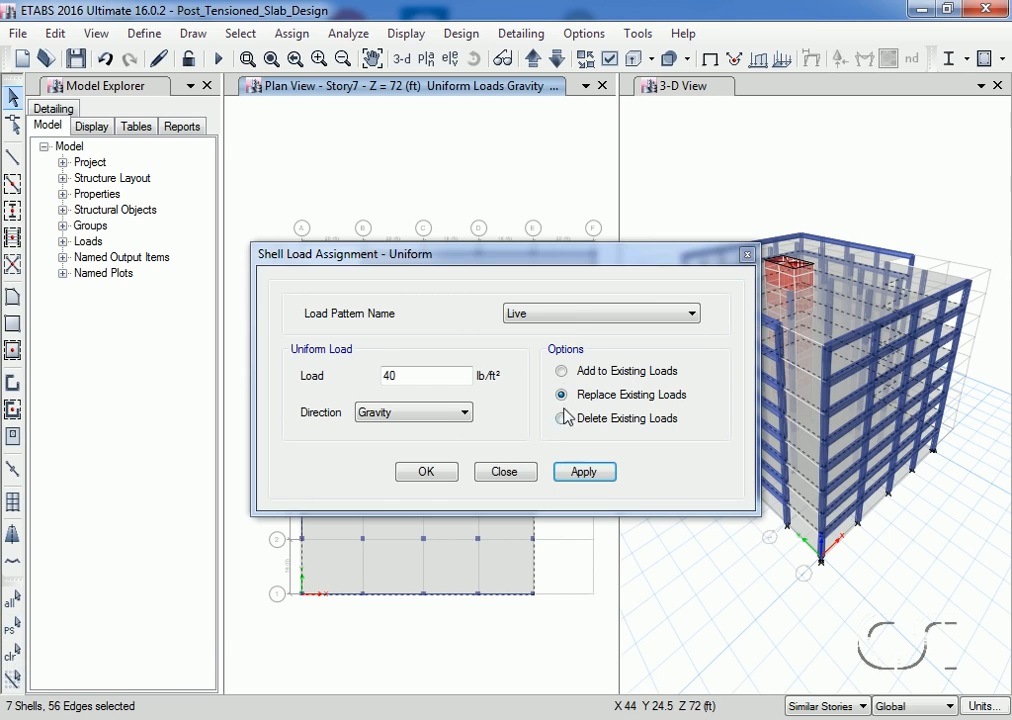
{"action": "left_click", "coordinate": [575, 321]}
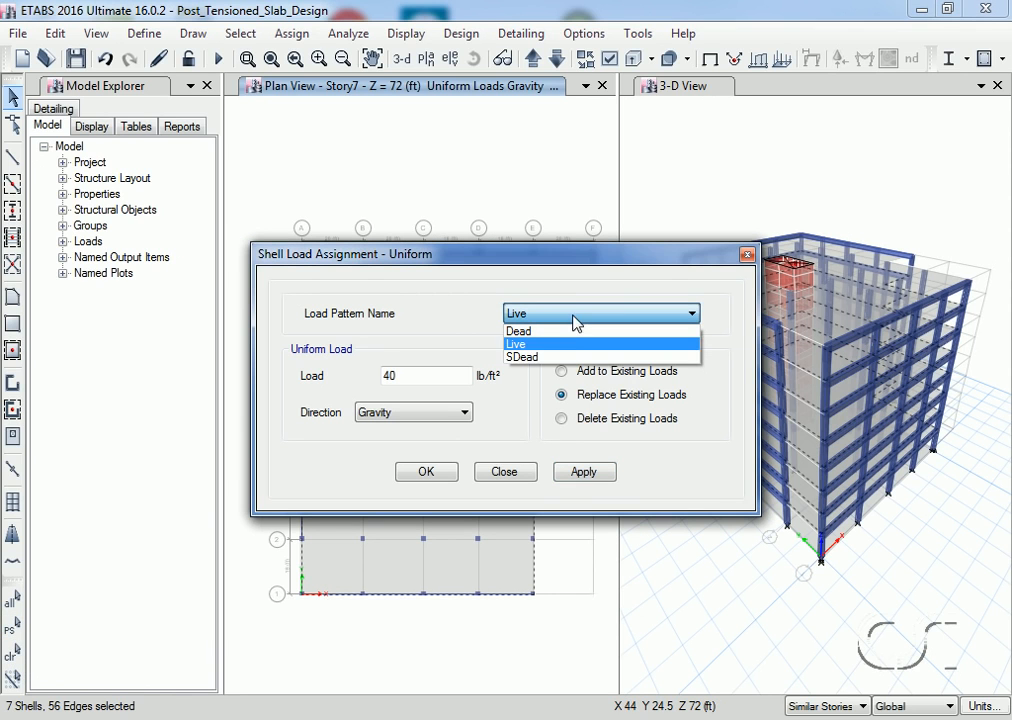
{"action": "left_click", "coordinate": [532, 359]}
{"action": "double_click", "coordinate": [424, 377]}
{"action": "type", "text": "25"}
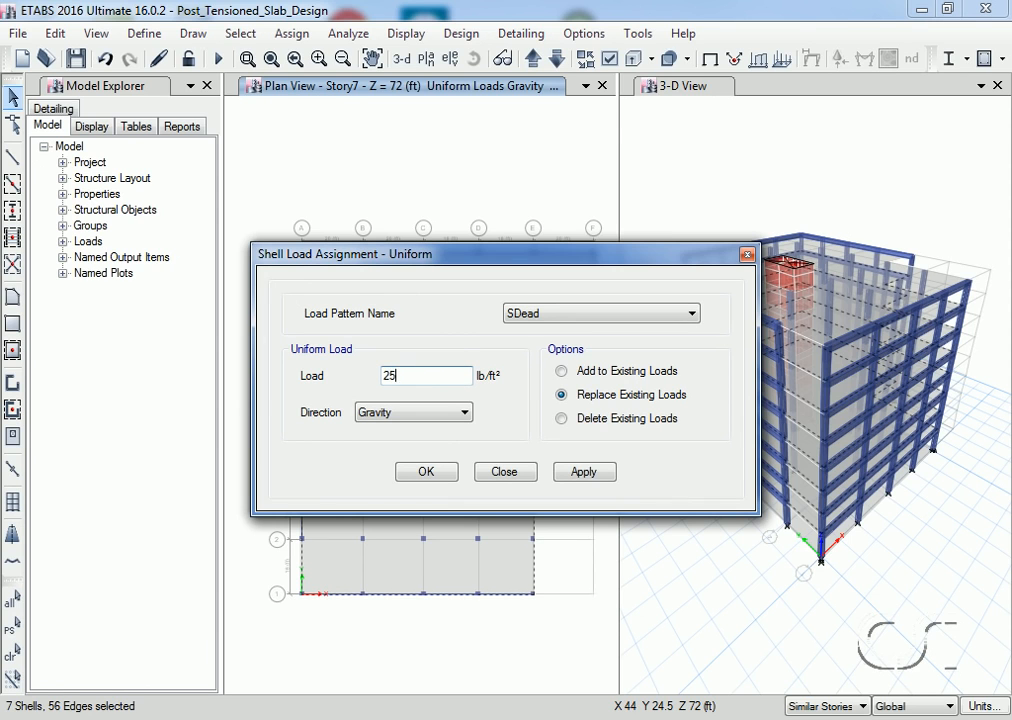
{"action": "left_click", "coordinate": [421, 473]}
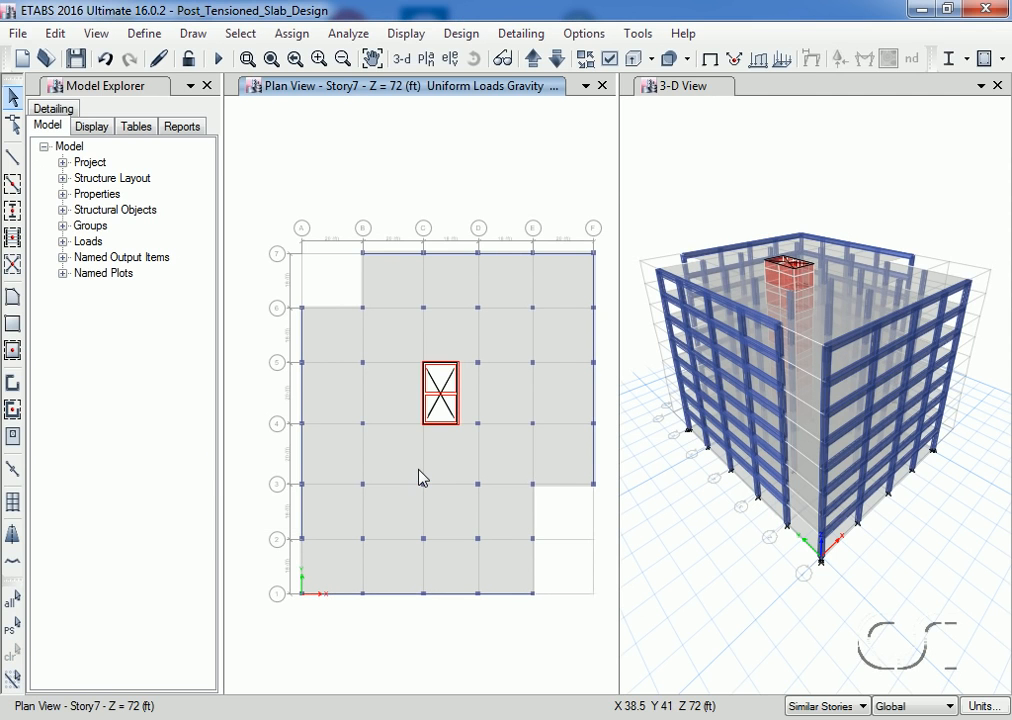
{"action": "left_click", "coordinate": [809, 709]}
{"action": "left_click", "coordinate": [809, 719]}
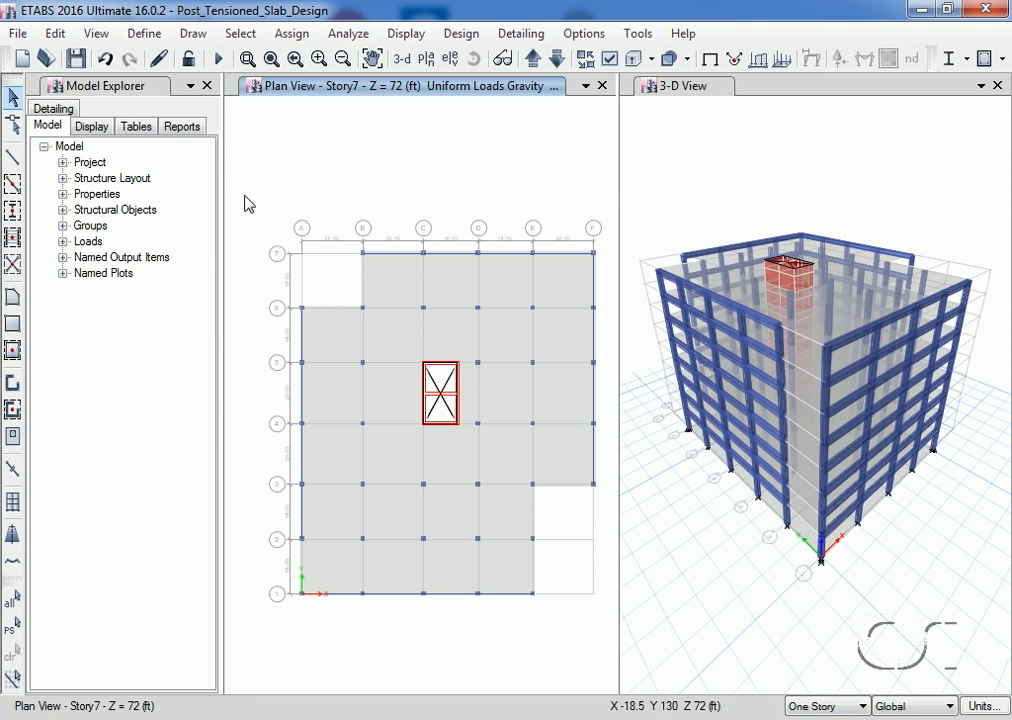
Step: Set the preset P-Delta method to Iterative - Based on Loads and add the Dead and SDead patterns with scale factor 1
{"action": "left_click", "coordinate": [145, 34]}
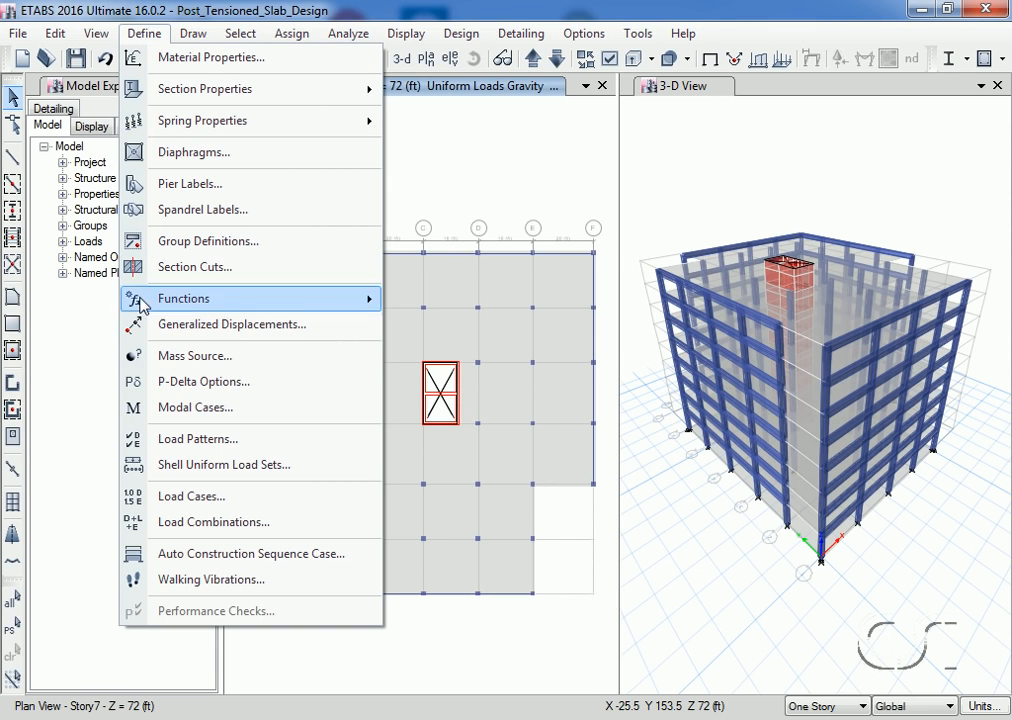
{"action": "left_click", "coordinate": [238, 391]}
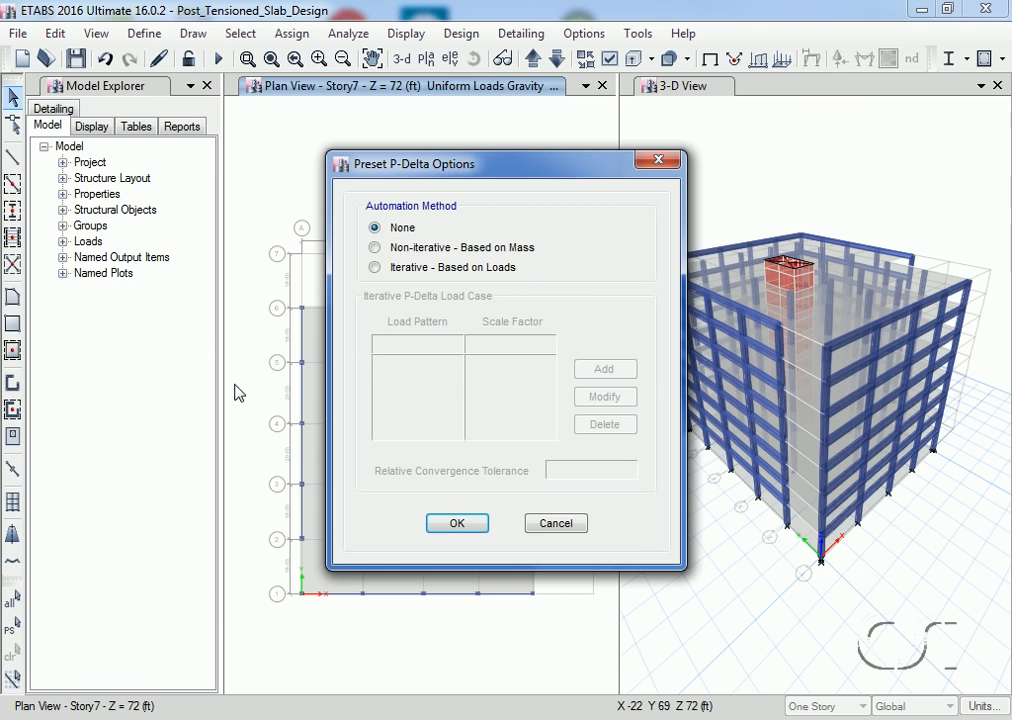
{"action": "left_click", "coordinate": [376, 267]}
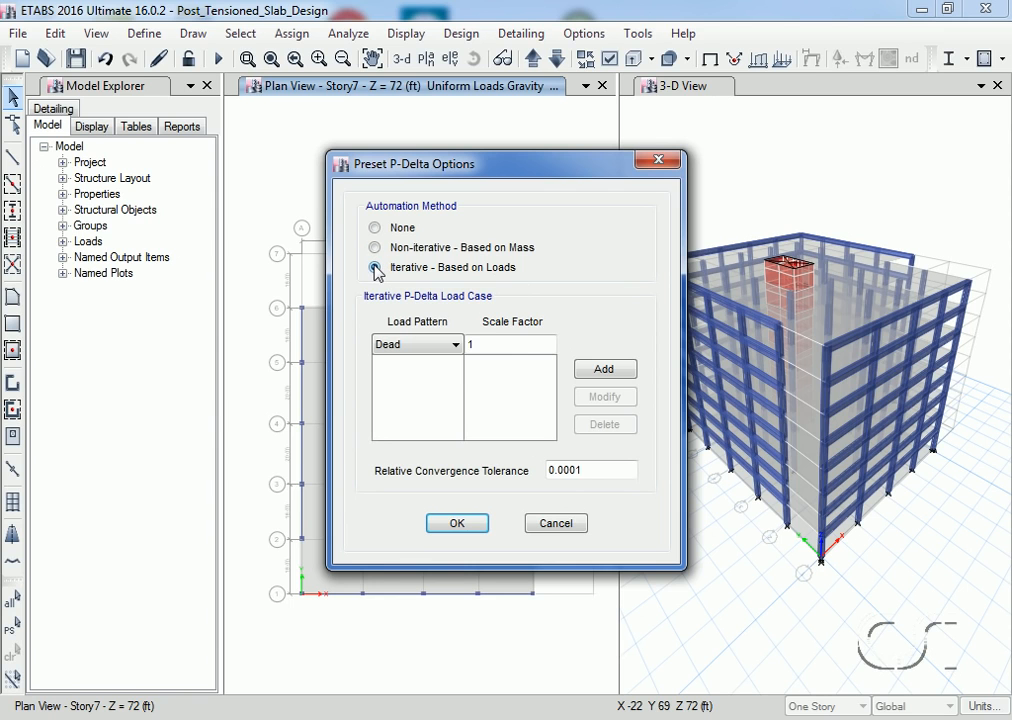
{"action": "left_click", "coordinate": [603, 369]}
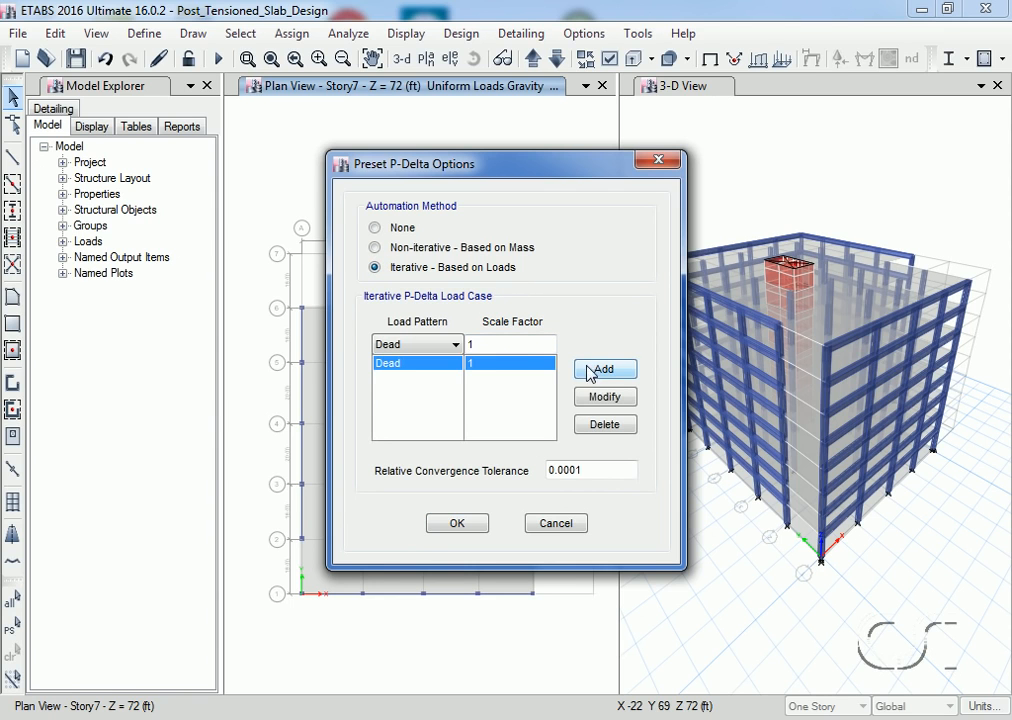
{"action": "left_click", "coordinate": [447, 350]}
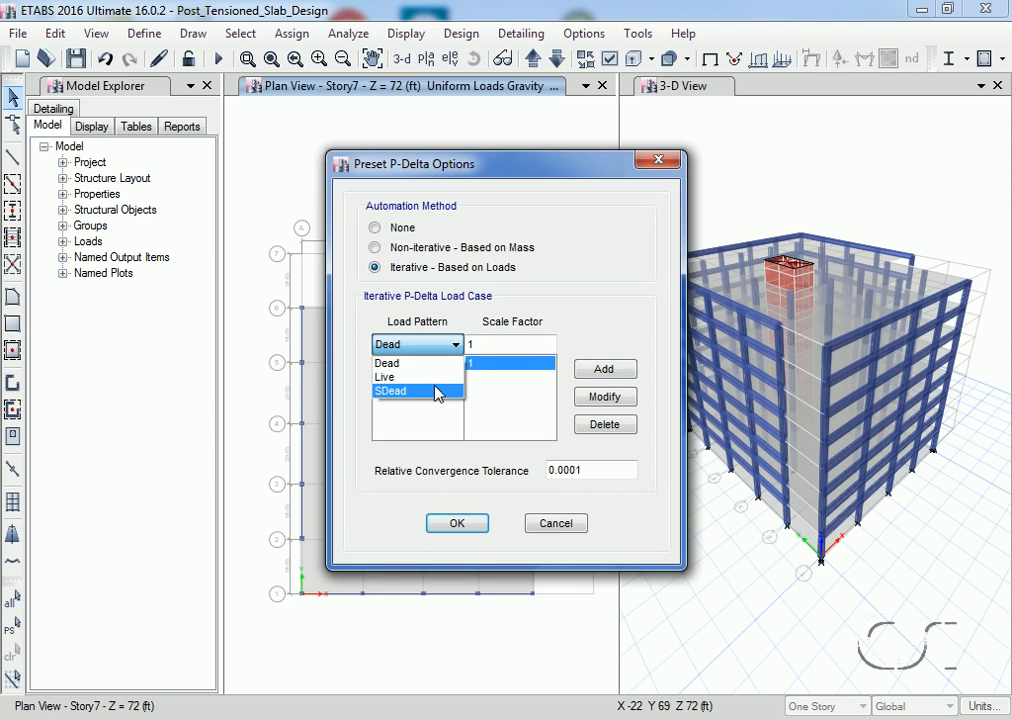
{"action": "left_click", "coordinate": [430, 392]}
{"action": "left_click", "coordinate": [603, 369]}
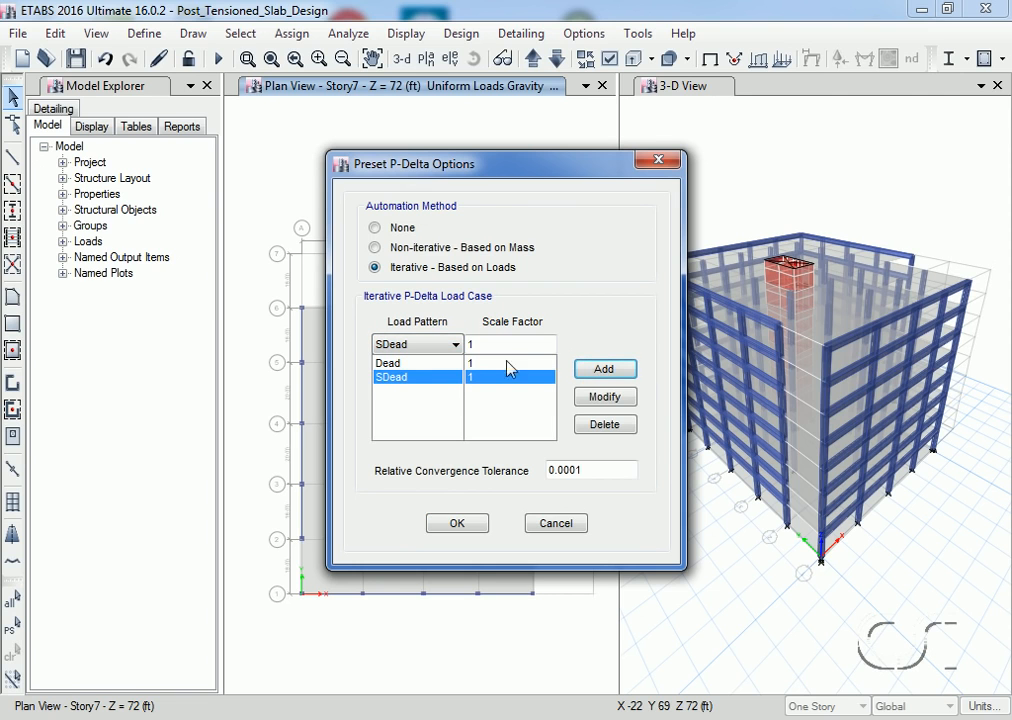
Step: Add the Live pattern with a scale factor of 0.25 to the P-Delta load case and accept the options
{"action": "left_click", "coordinate": [455, 346]}
{"action": "left_click", "coordinate": [440, 377]}
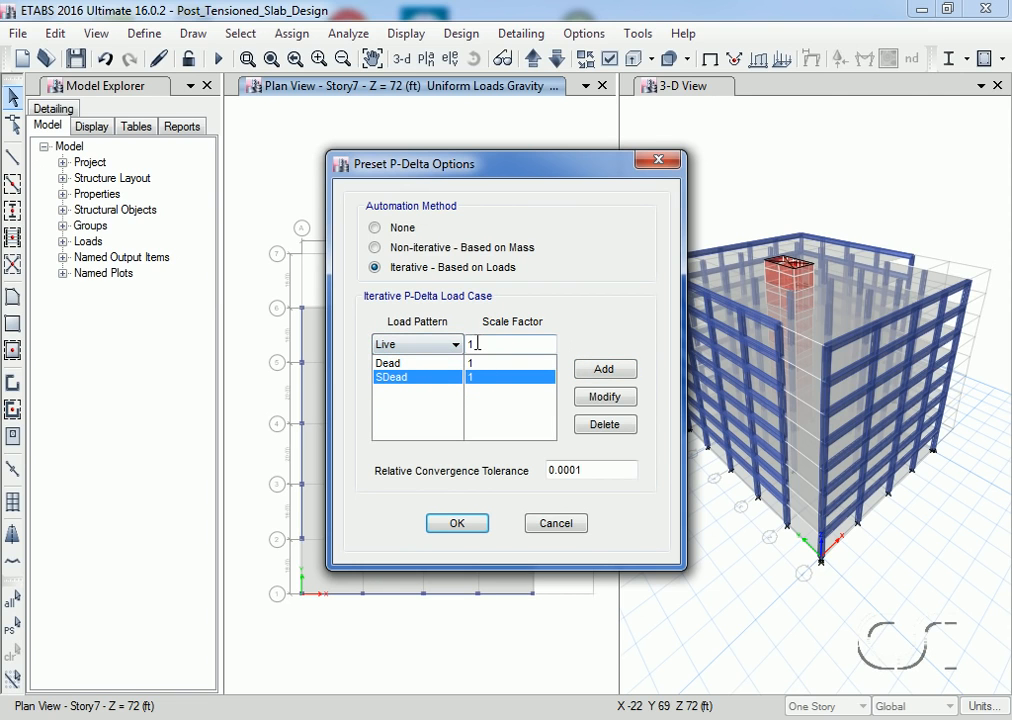
{"action": "double_click", "coordinate": [478, 343]}
{"action": "type", "text": ".25"}
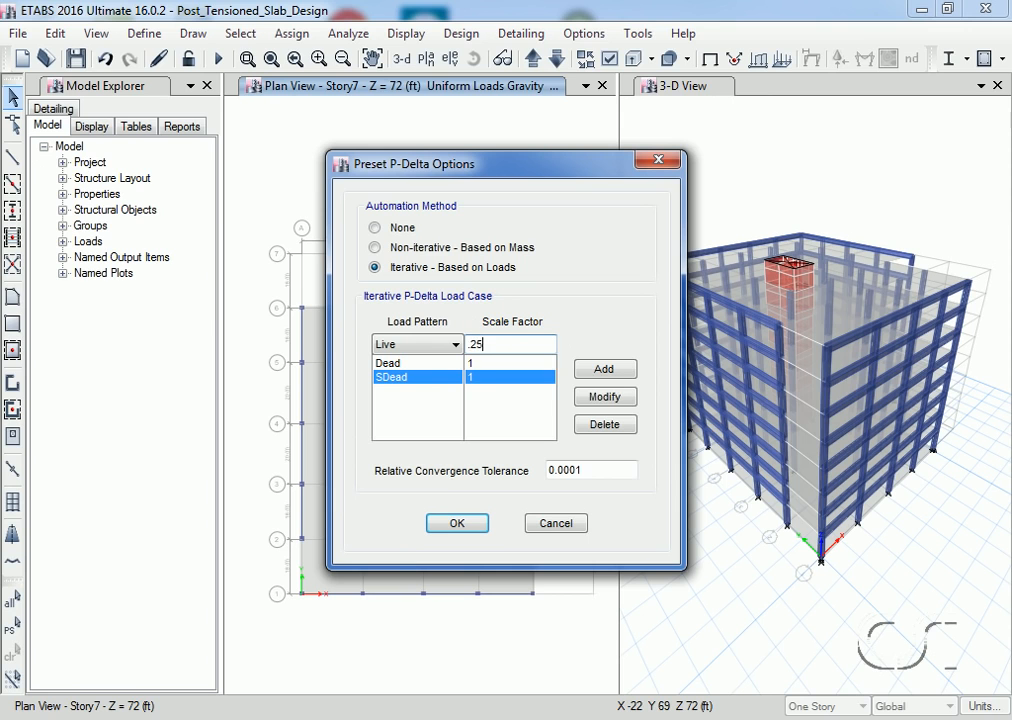
{"action": "left_click", "coordinate": [603, 370]}
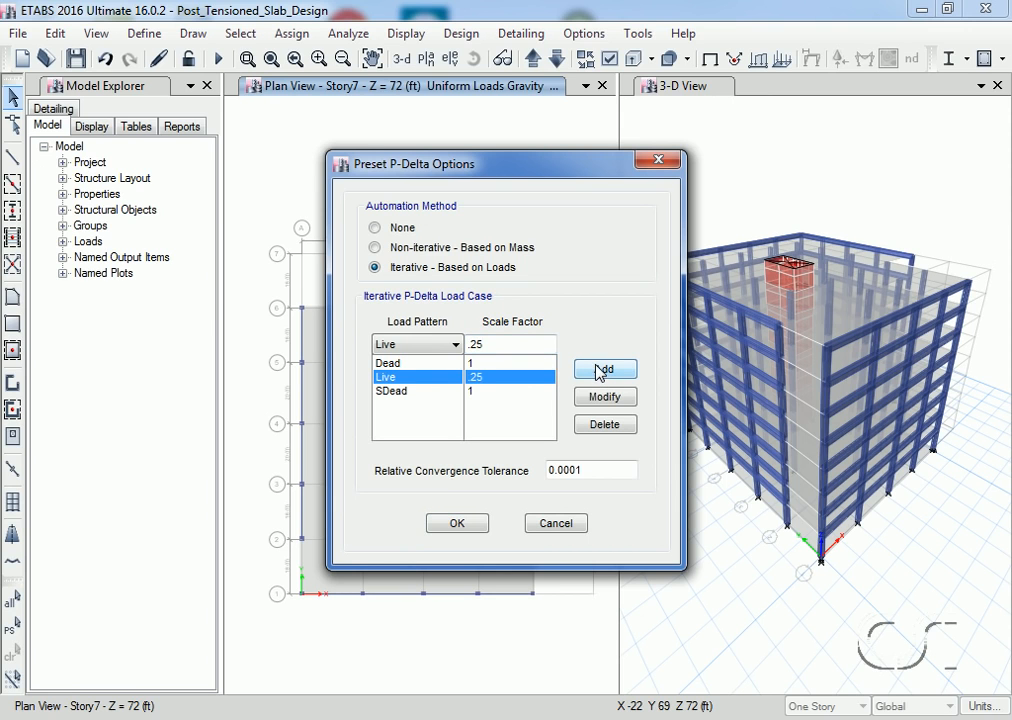
{"action": "left_click", "coordinate": [457, 524]}
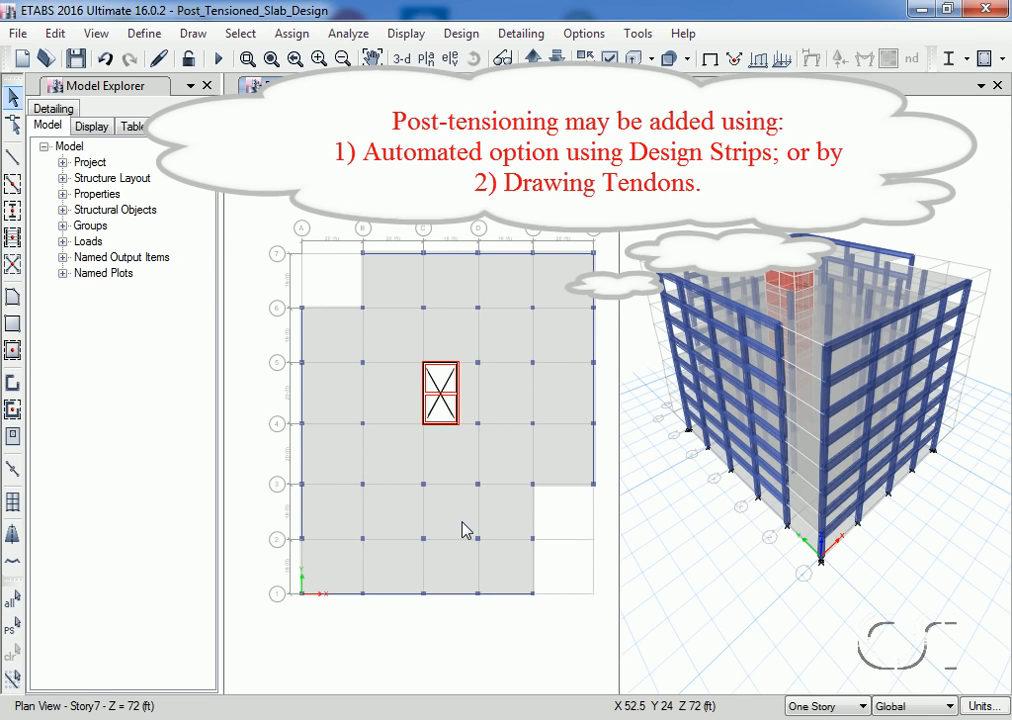
Step: Draw a straight diagonal Tendon1 tendon on Story7 between grid lines 5 and 6, just above the core opening
{"action": "left_click", "coordinate": [193, 33]}
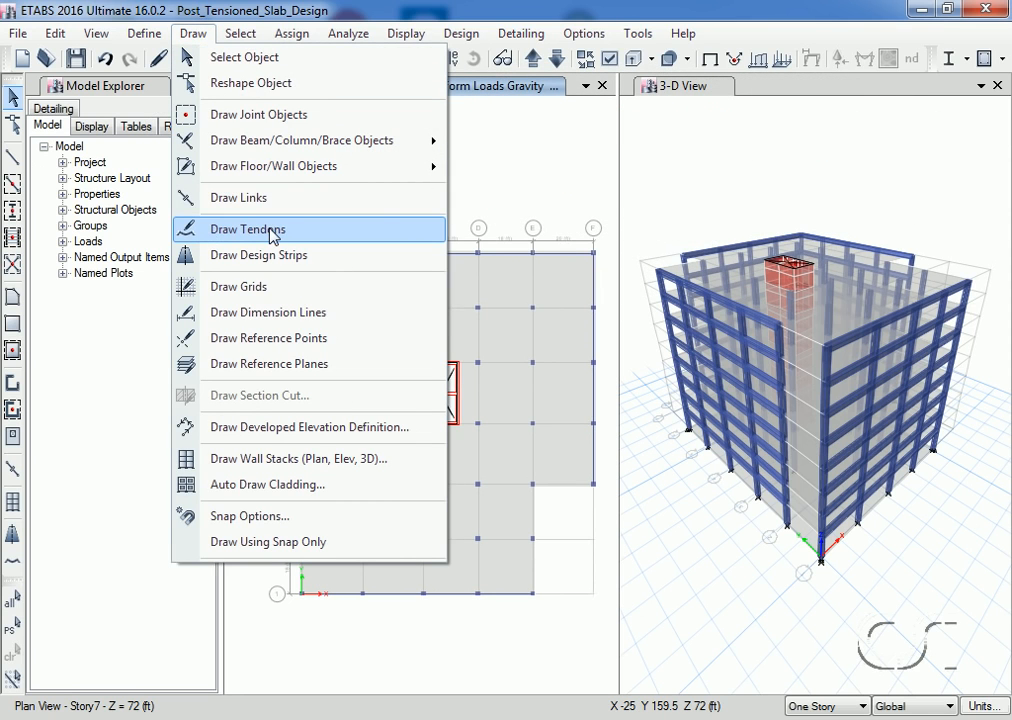
{"action": "left_click", "coordinate": [247, 229]}
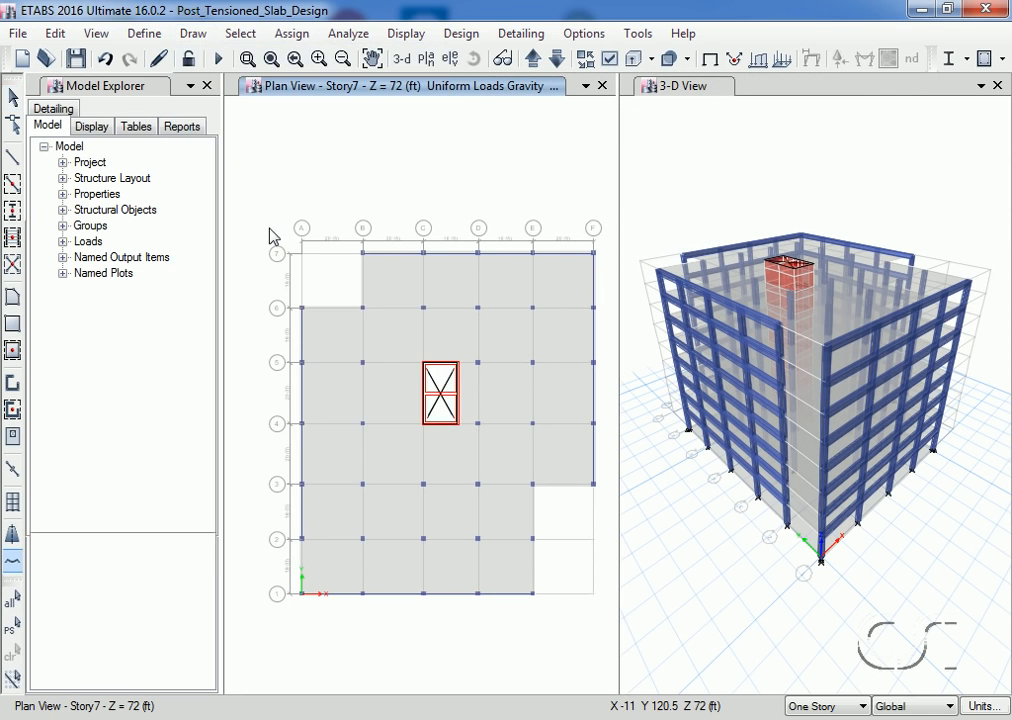
{"action": "left_click", "coordinate": [390, 353]}
{"action": "left_click", "coordinate": [458, 317]}
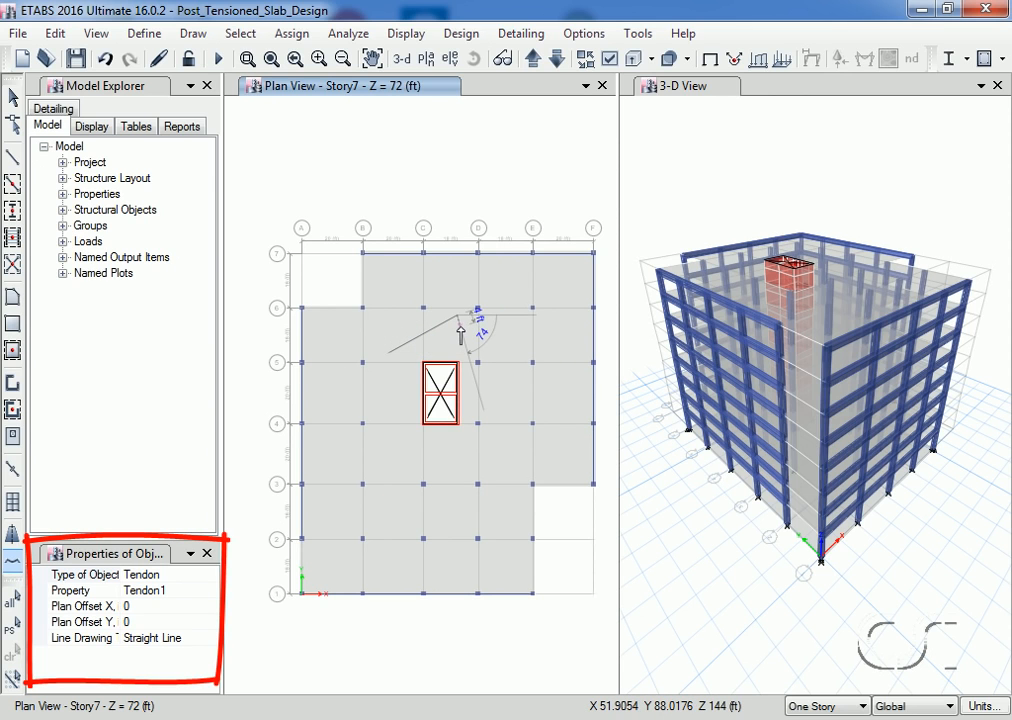
{"action": "key", "text": "Return"}
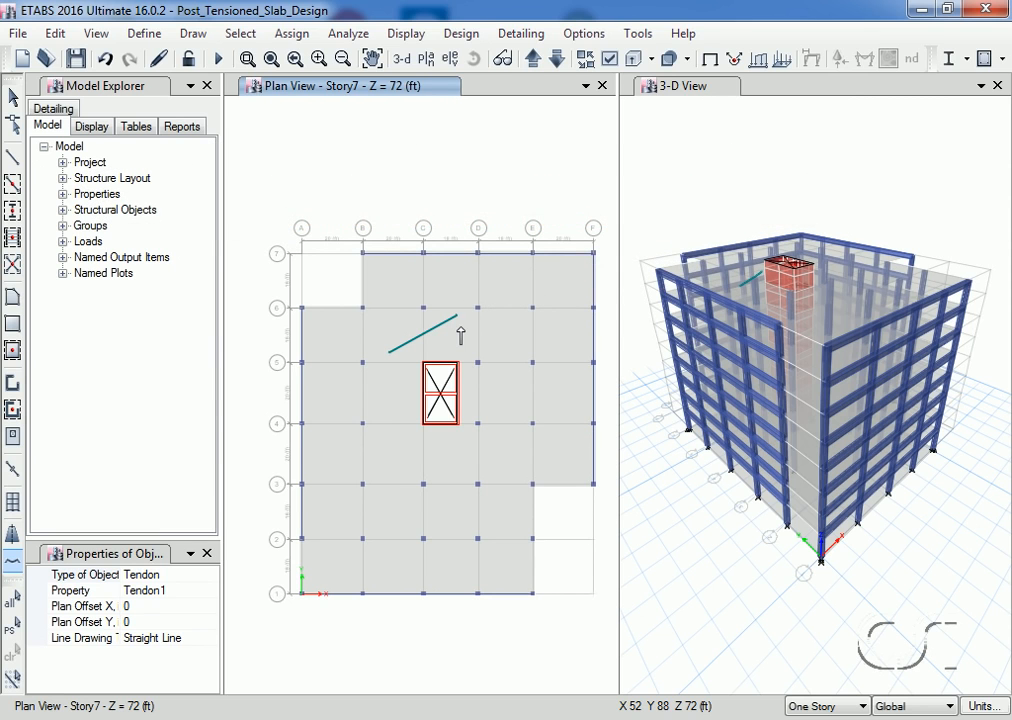
{"action": "left_click", "coordinate": [14, 98]}
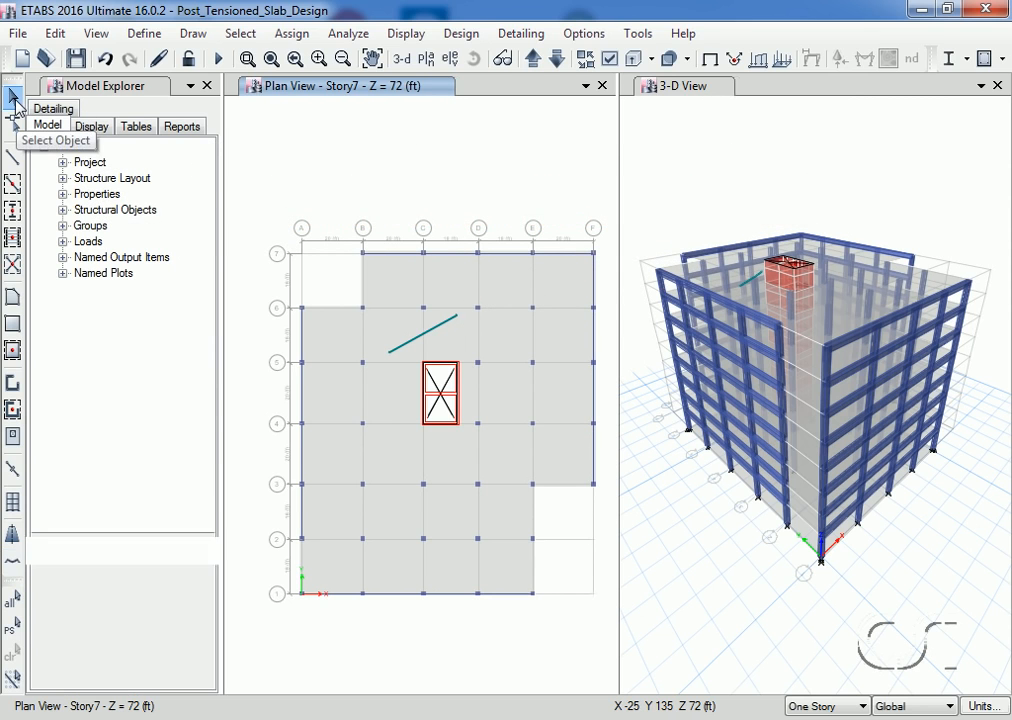
Step: Select the drawn tendon and review its property assignment, including number of strands and bonded or unbonded type, without changing it
{"action": "left_click", "coordinate": [414, 350]}
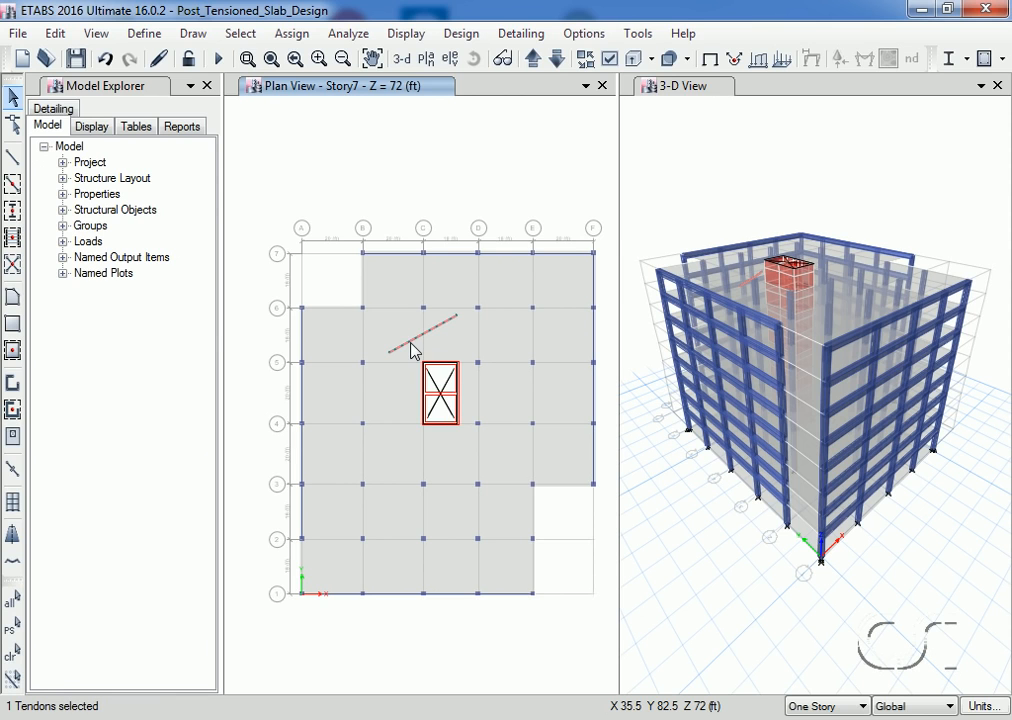
{"action": "left_click", "coordinate": [294, 33]}
{"action": "mouse_move", "coordinate": [323, 160]}
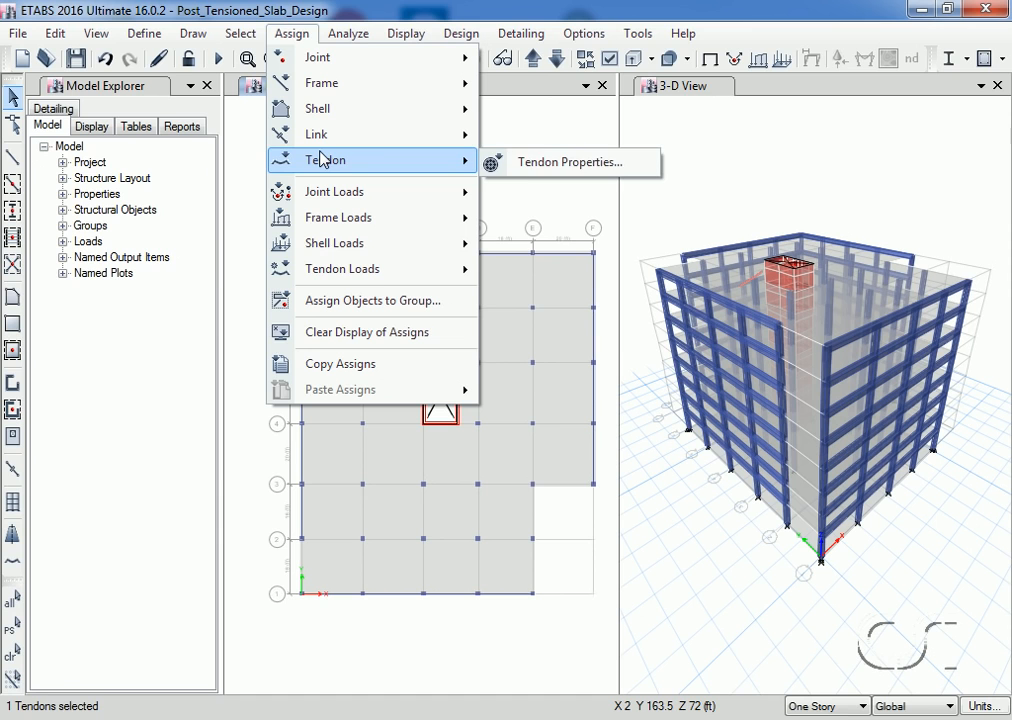
{"action": "left_click", "coordinate": [527, 170]}
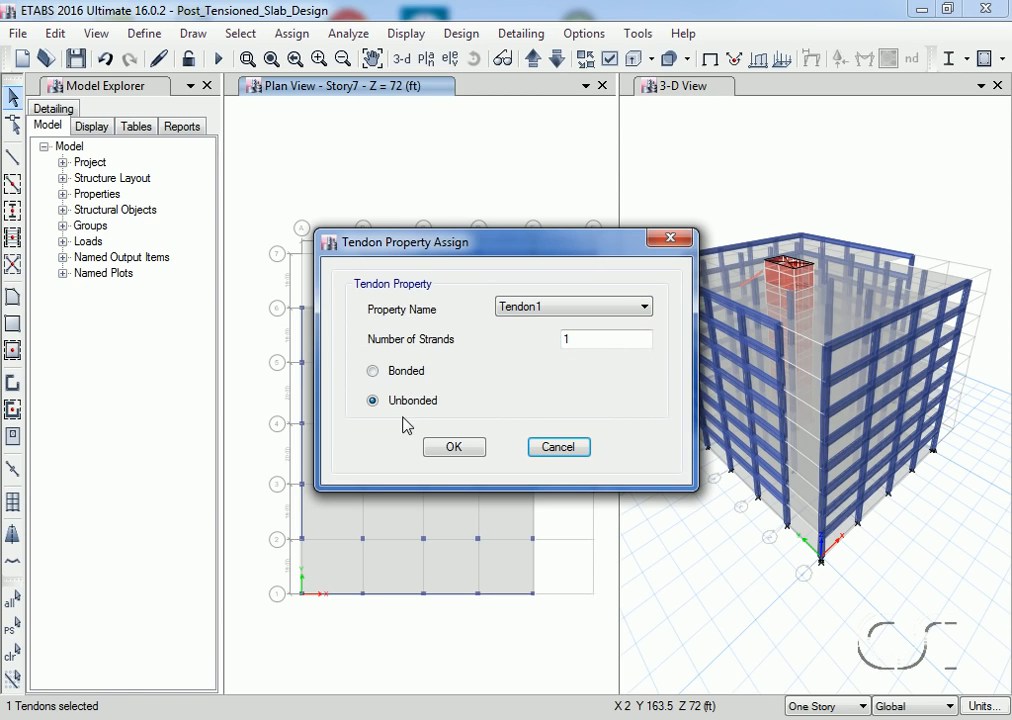
{"action": "left_click", "coordinate": [557, 449]}
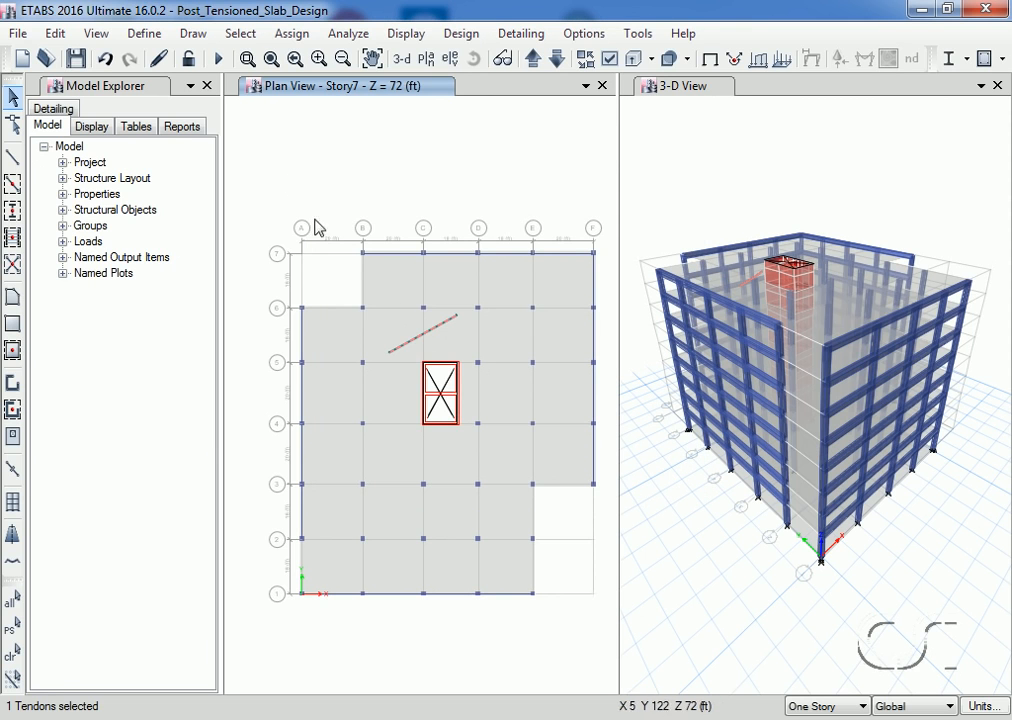
Step: Review the selected tendon's load assignment, including the transfer and final load patterns, jacking stress and jacking location, without changing it
{"action": "left_click", "coordinate": [287, 34]}
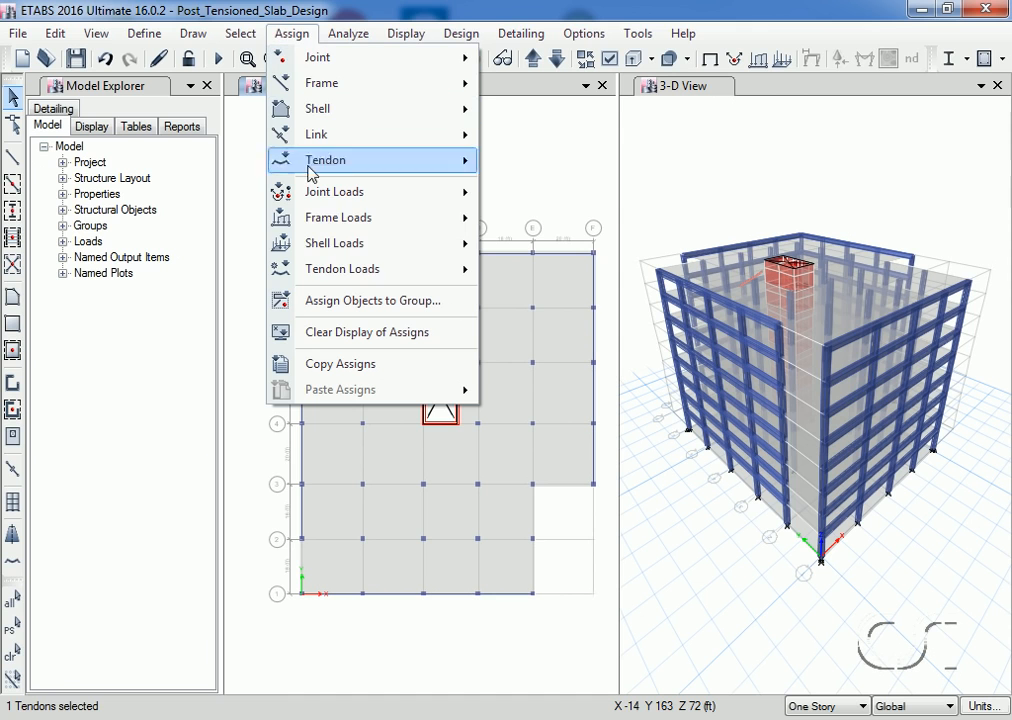
{"action": "mouse_move", "coordinate": [339, 268]}
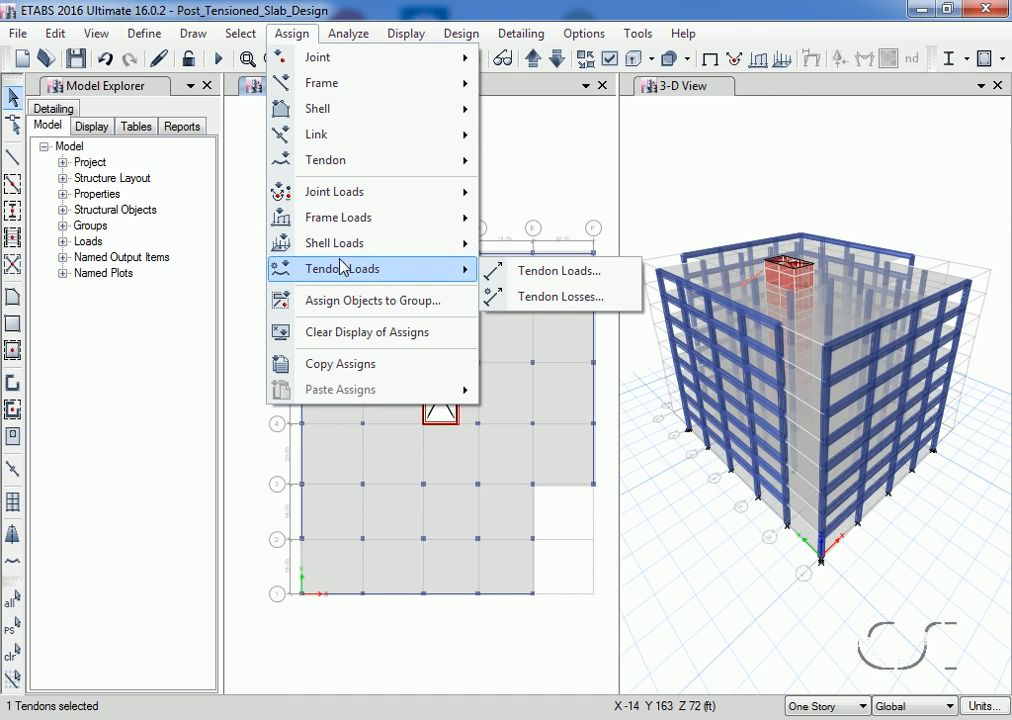
{"action": "left_click", "coordinate": [568, 279]}
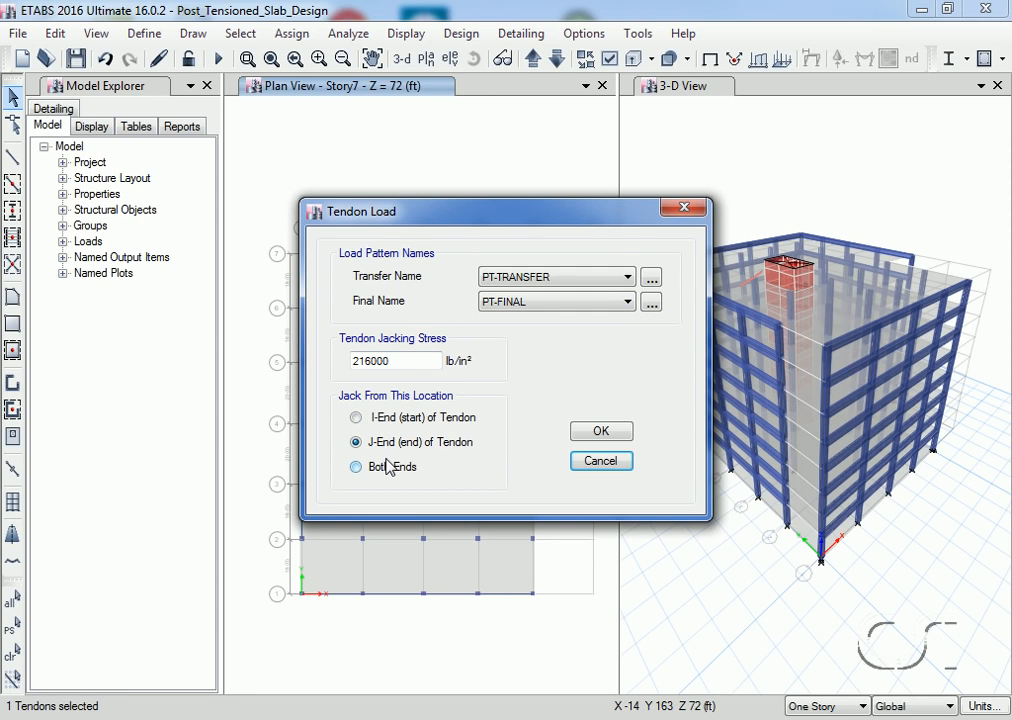
{"action": "left_click", "coordinate": [600, 461]}
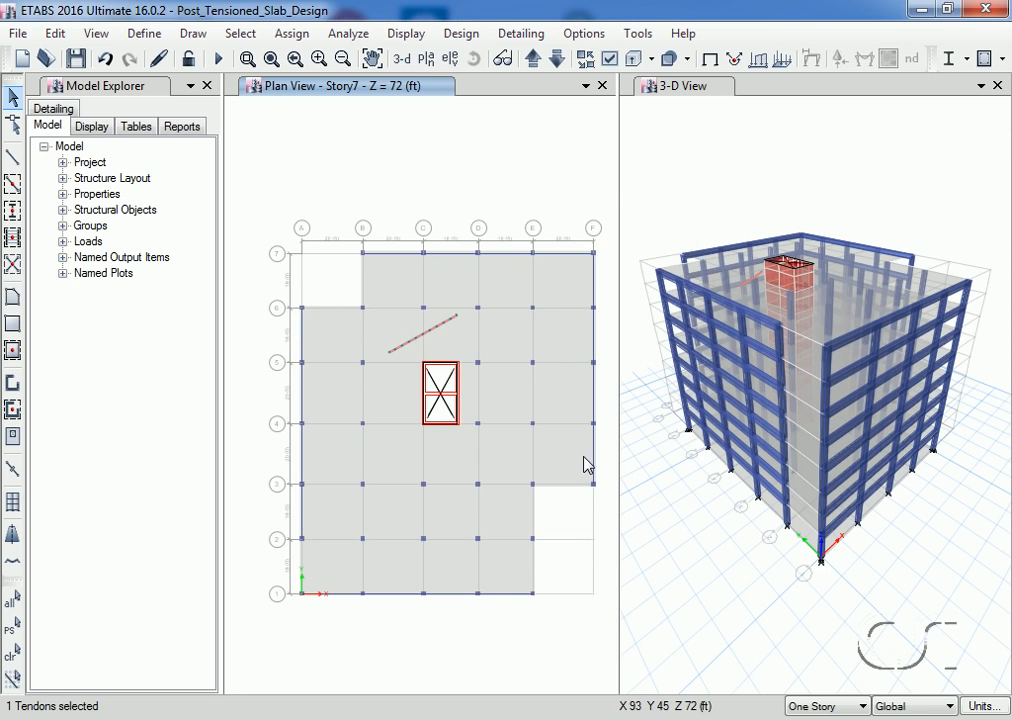
Step: Compare the loss calculation methods for the selected tendon, then assign losses by fixed stress value: 27000 lb/in² stressing and 13500 lb/in² long term
{"action": "left_click", "coordinate": [290, 34]}
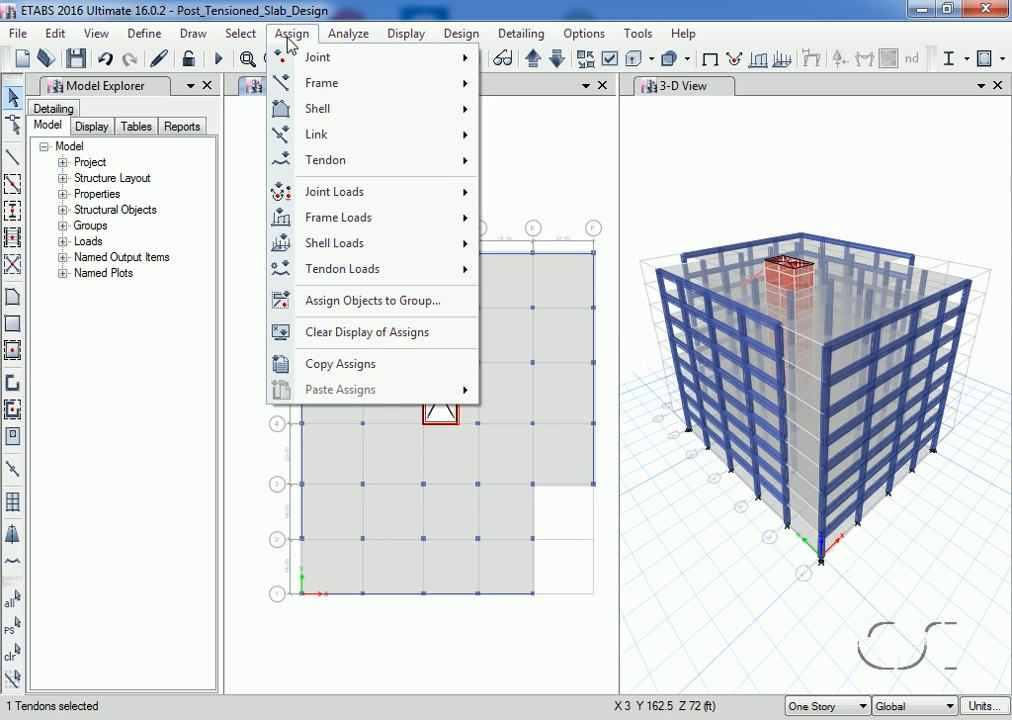
{"action": "mouse_move", "coordinate": [350, 270]}
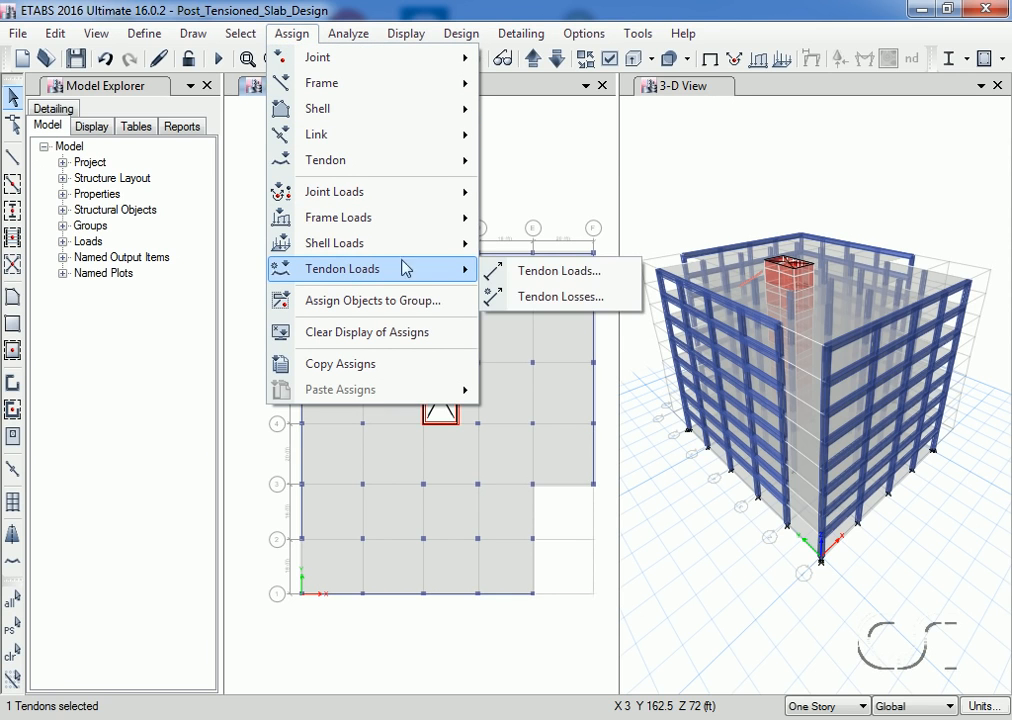
{"action": "left_click", "coordinate": [554, 297]}
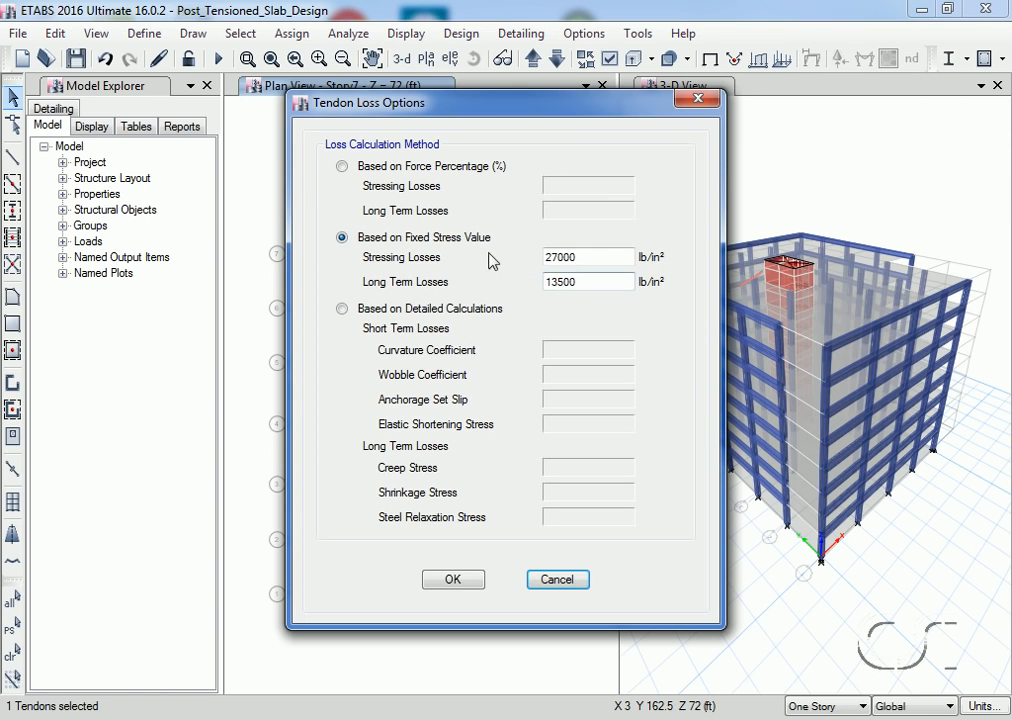
{"action": "left_click", "coordinate": [357, 167]}
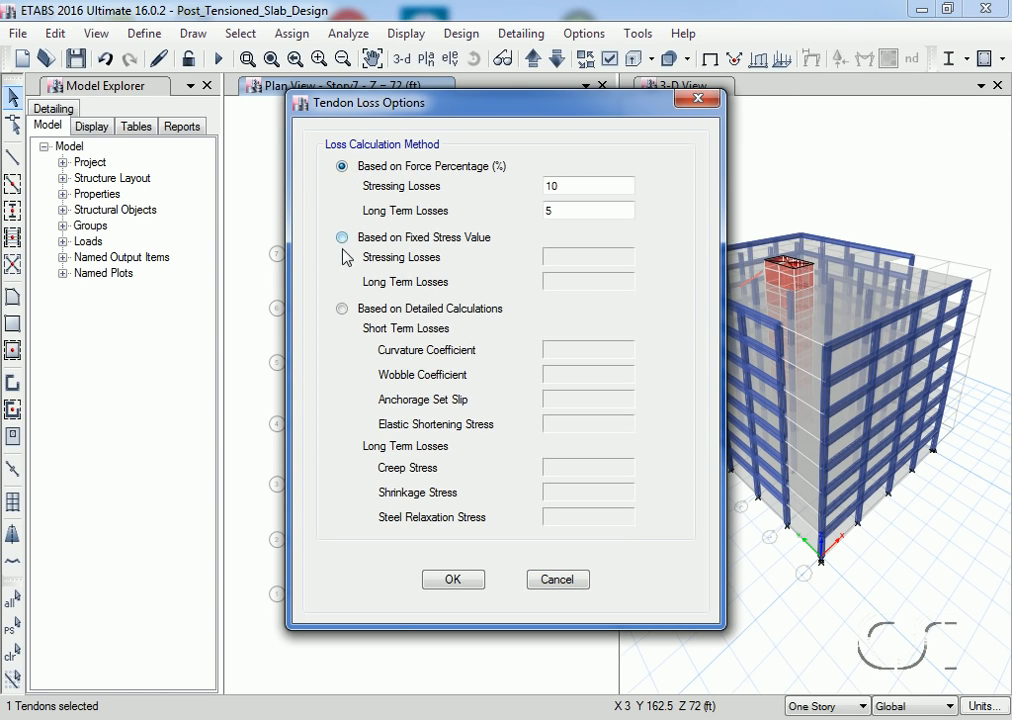
{"action": "left_click", "coordinate": [342, 308]}
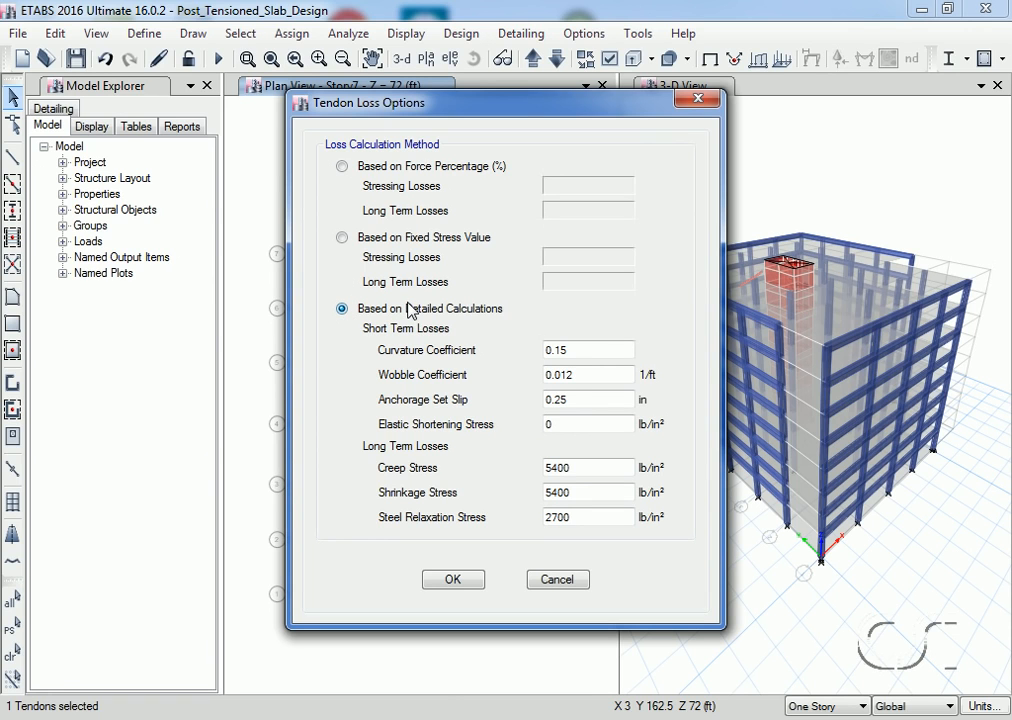
{"action": "left_click", "coordinate": [342, 238]}
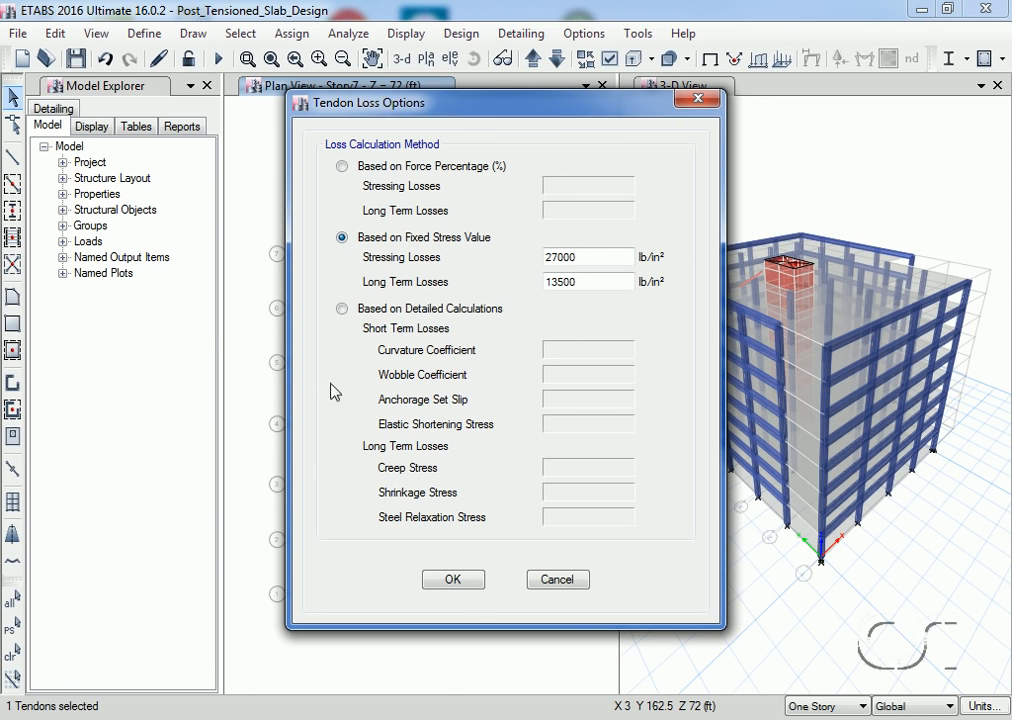
{"action": "left_click", "coordinate": [456, 582]}
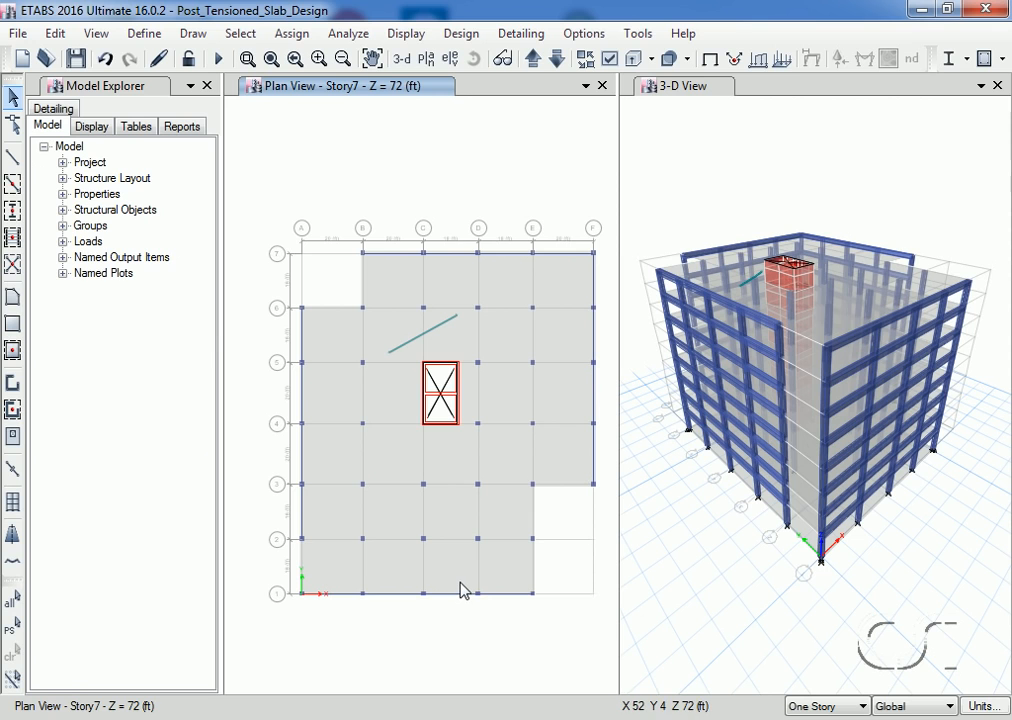
Step: Delete the diagonal tendon above the core opening on Story7
{"action": "left_click", "coordinate": [449, 324]}
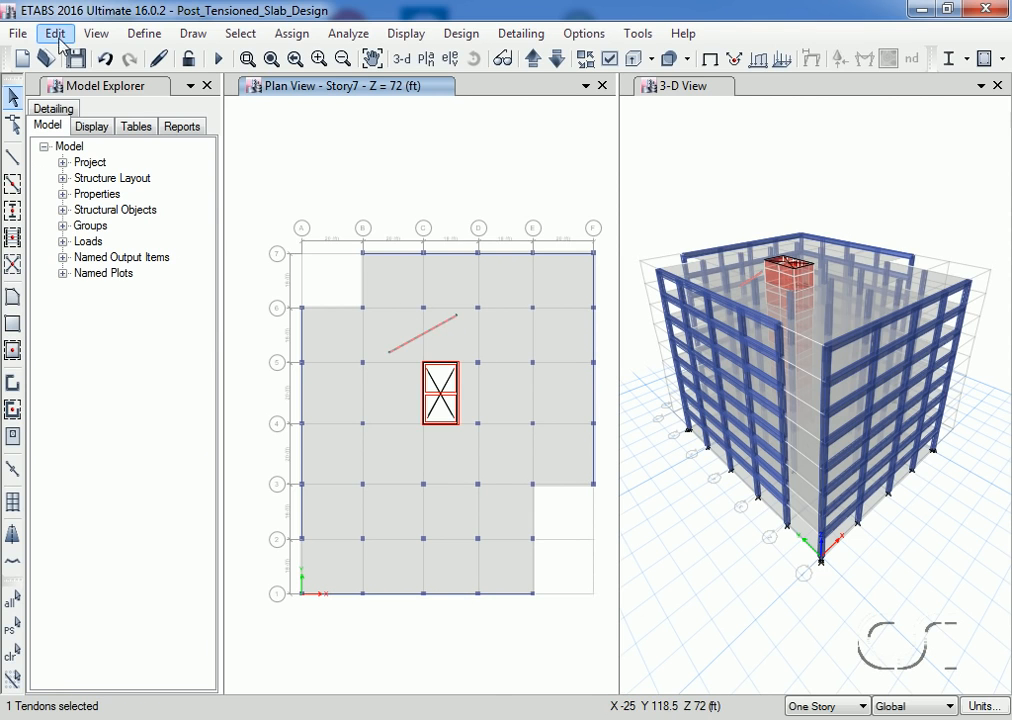
{"action": "left_click", "coordinate": [55, 33]}
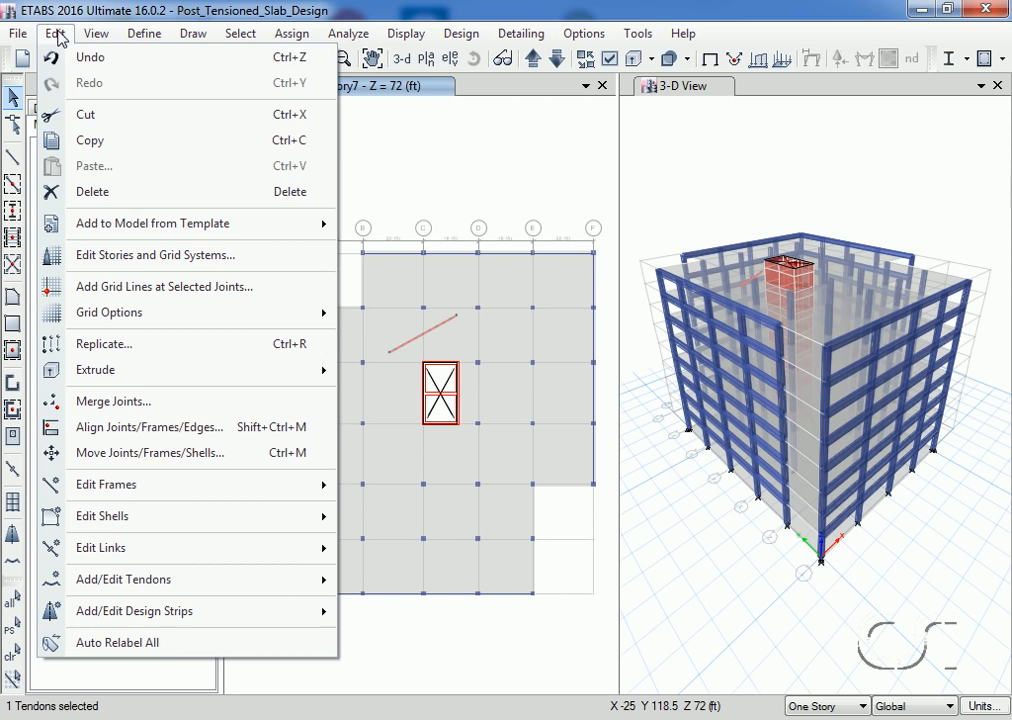
{"action": "left_click", "coordinate": [60, 191]}
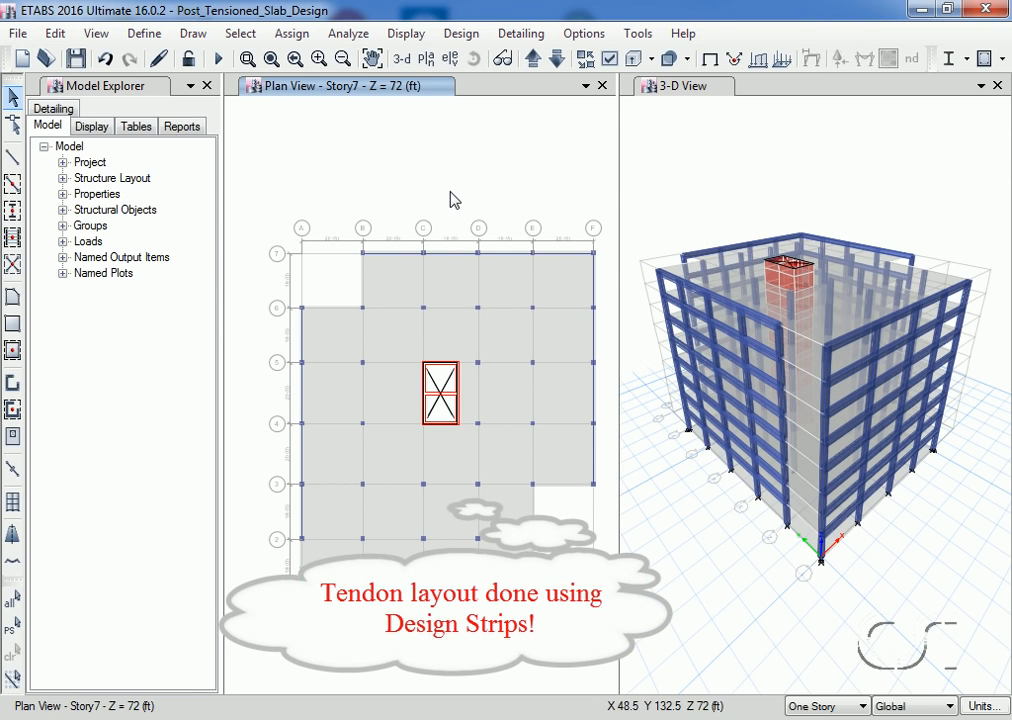
Step: Draw a diagonal layer A column strip on Story7 across grid line 6 between B and C, and review its design properties without changes
{"action": "left_click", "coordinate": [194, 34]}
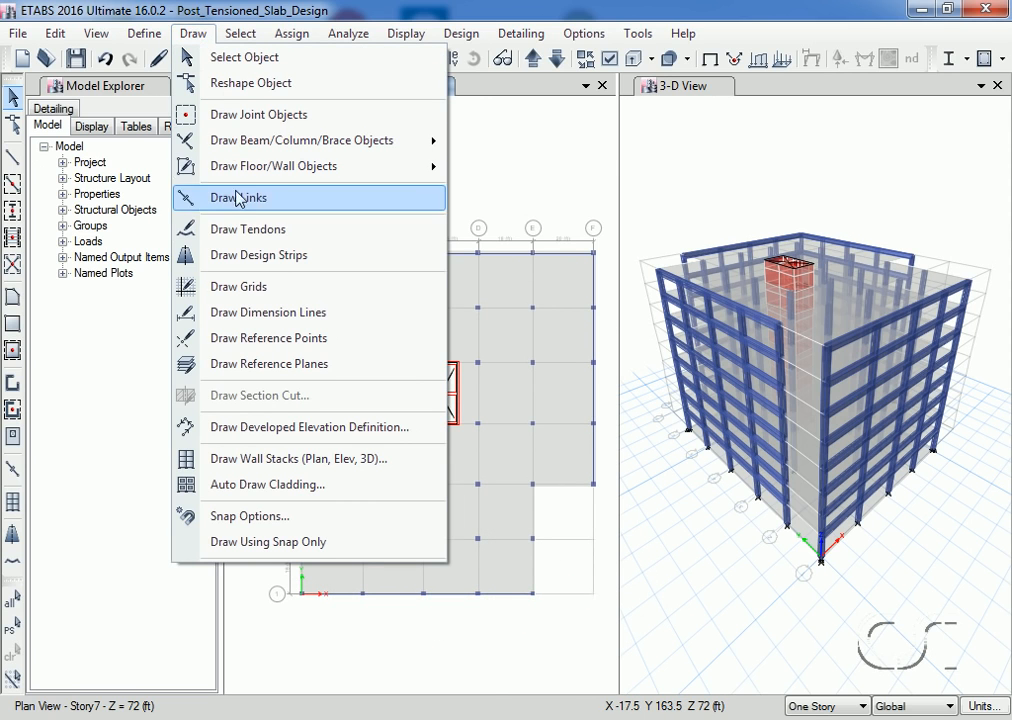
{"action": "left_click", "coordinate": [238, 255]}
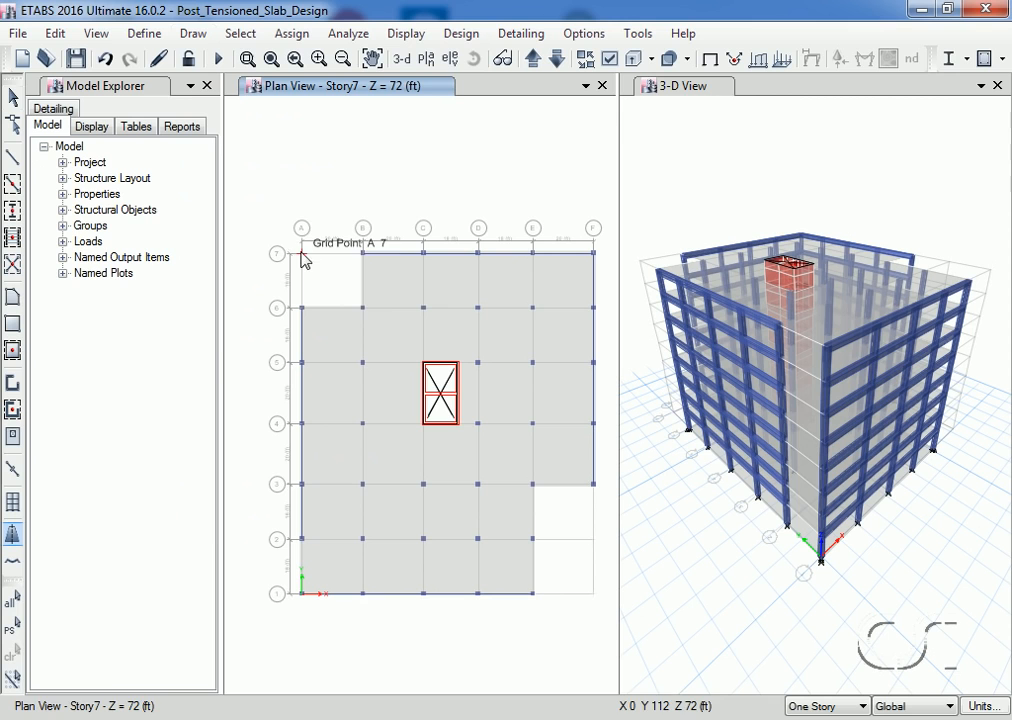
{"action": "left_click", "coordinate": [381, 344]}
{"action": "left_click", "coordinate": [440, 285]}
{"action": "right_click", "coordinate": [404, 272]}
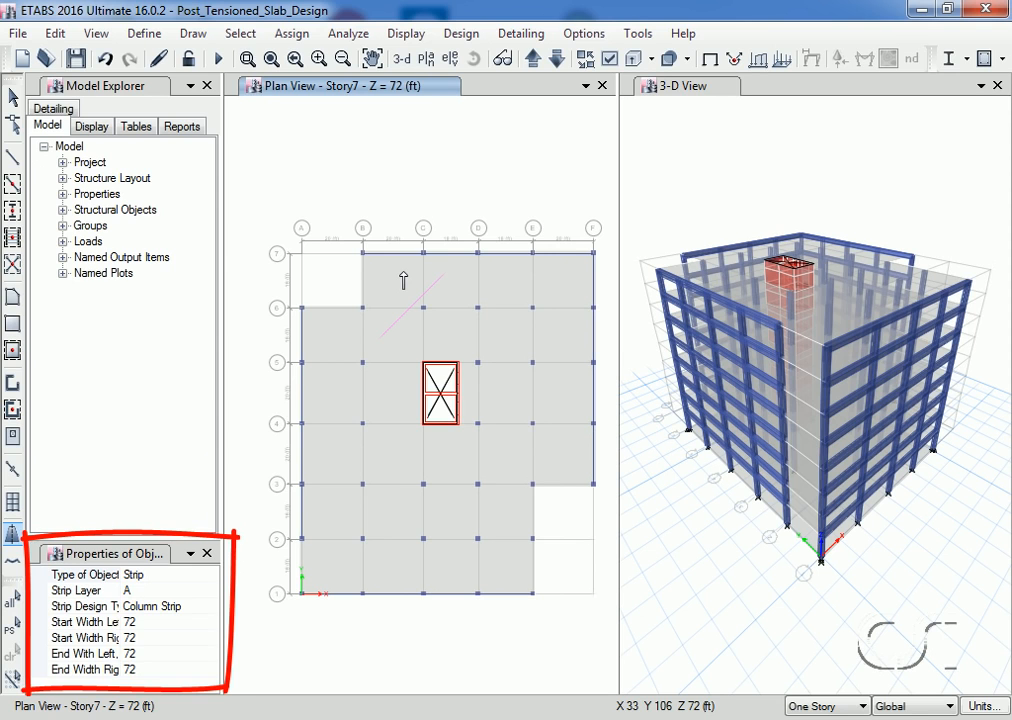
{"action": "left_click", "coordinate": [13, 97]}
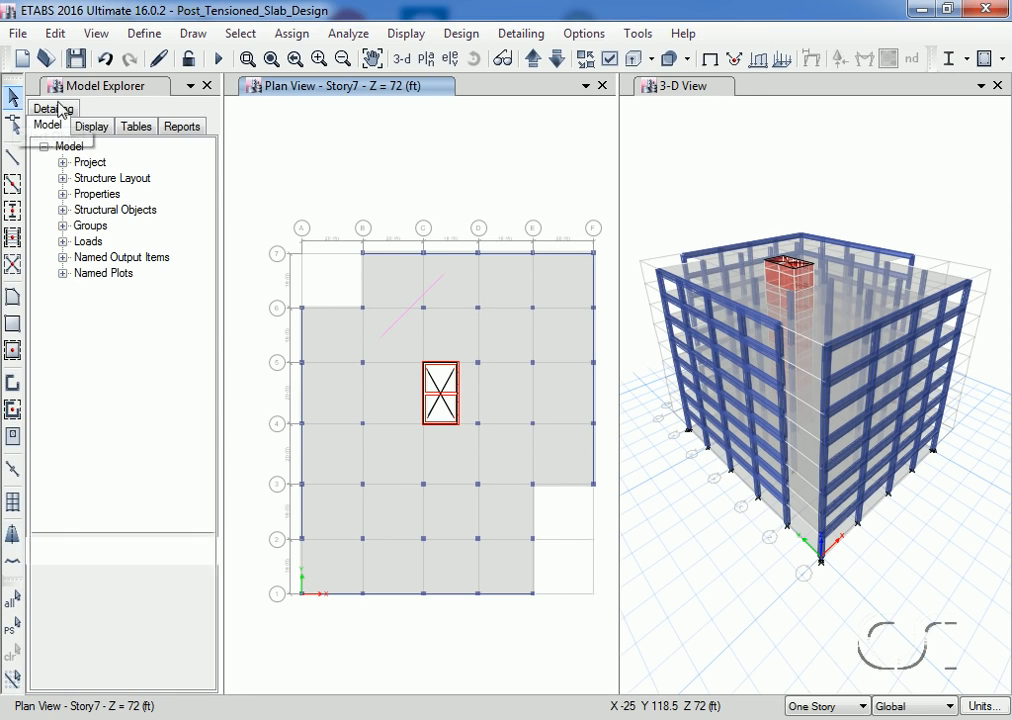
{"action": "right_click", "coordinate": [438, 287]}
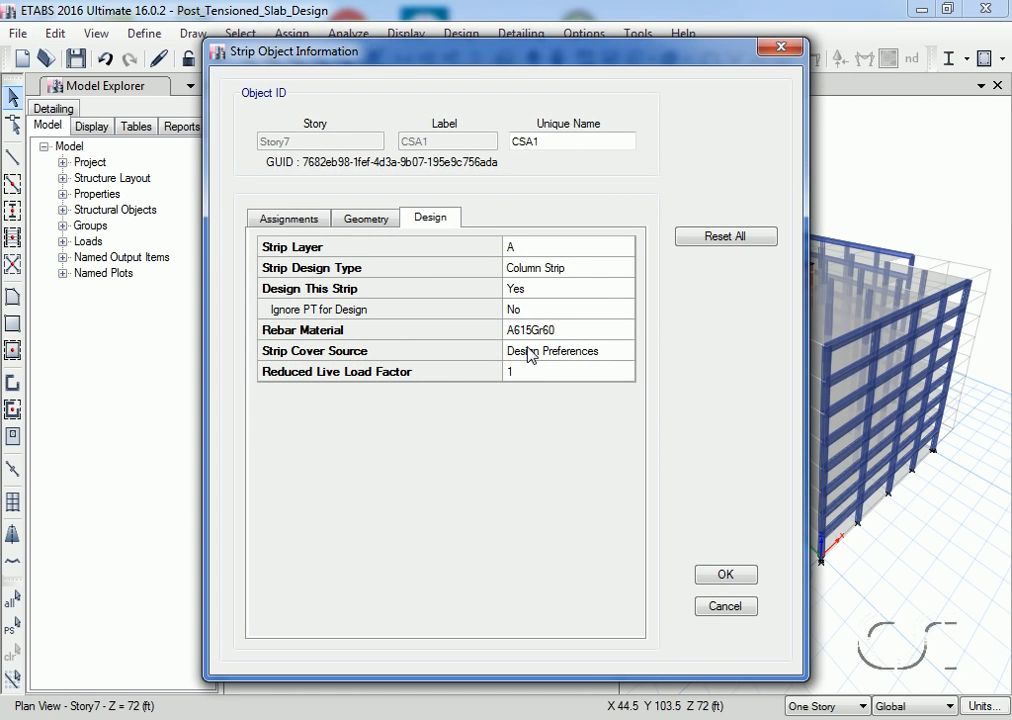
{"action": "left_click", "coordinate": [724, 606]}
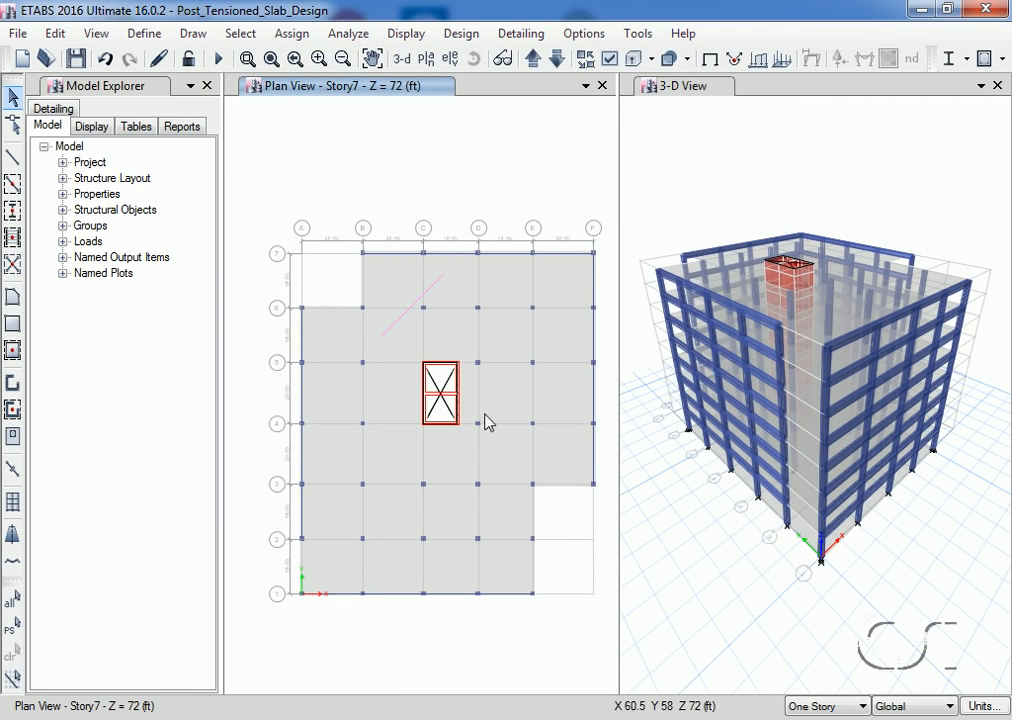
Step: Delete the diagonal design strip drawn across grid line 6 on Story7
{"action": "left_click", "coordinate": [441, 283]}
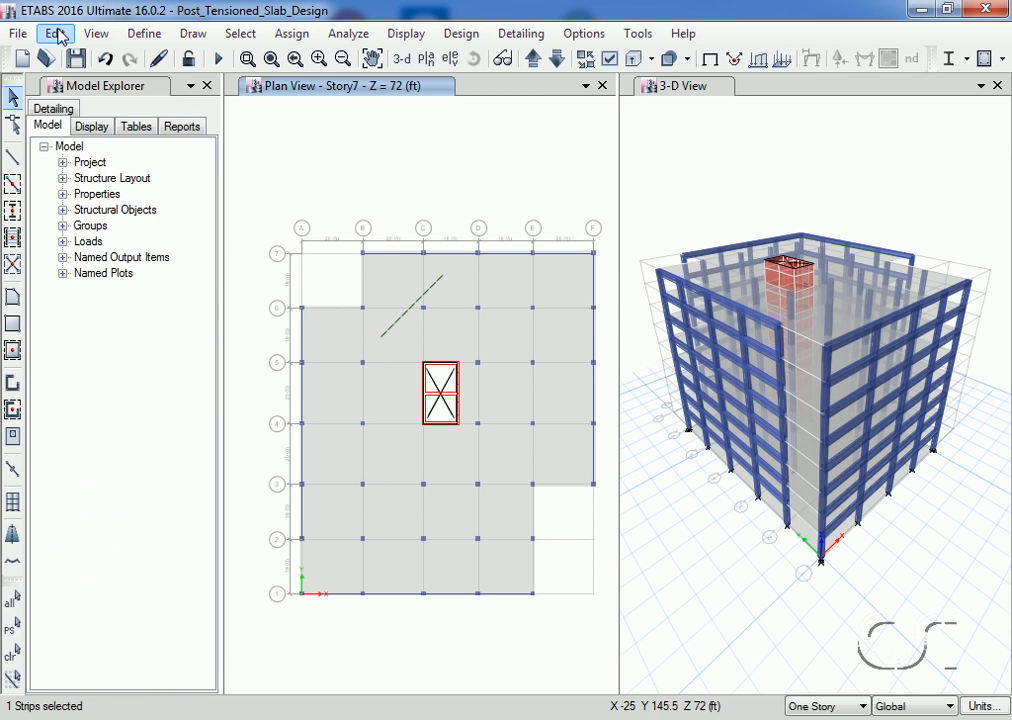
{"action": "left_click", "coordinate": [53, 33]}
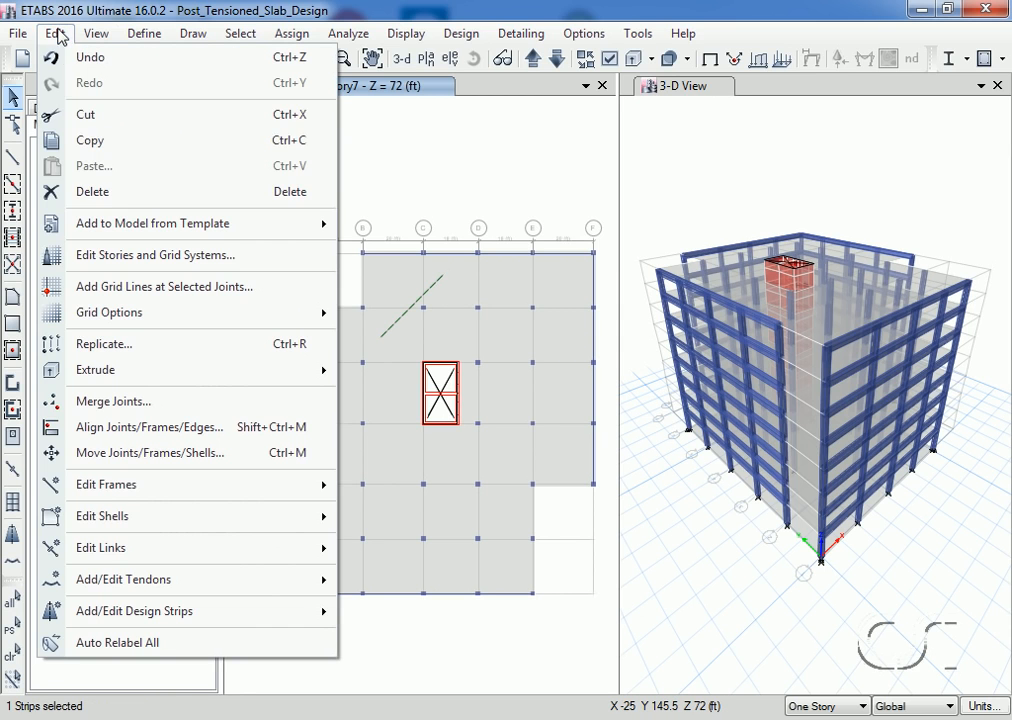
{"action": "left_click", "coordinate": [88, 193]}
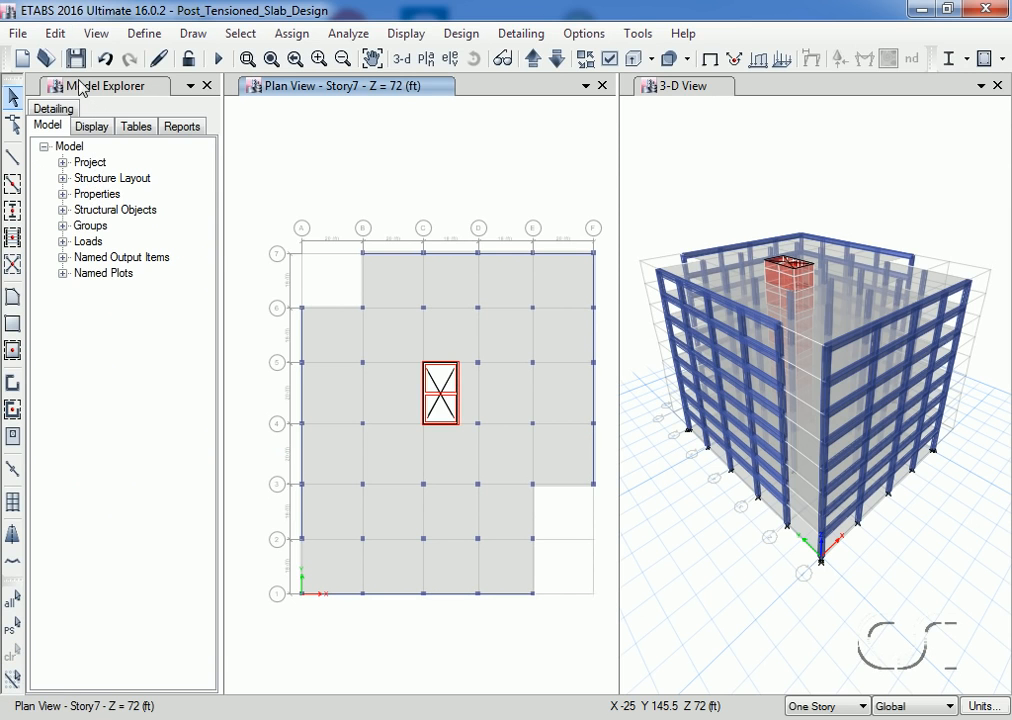
Step: Add X-direction design strips along grid system G1 on Story7 in layer A, with auto width and no middle strips
{"action": "left_click", "coordinate": [55, 34]}
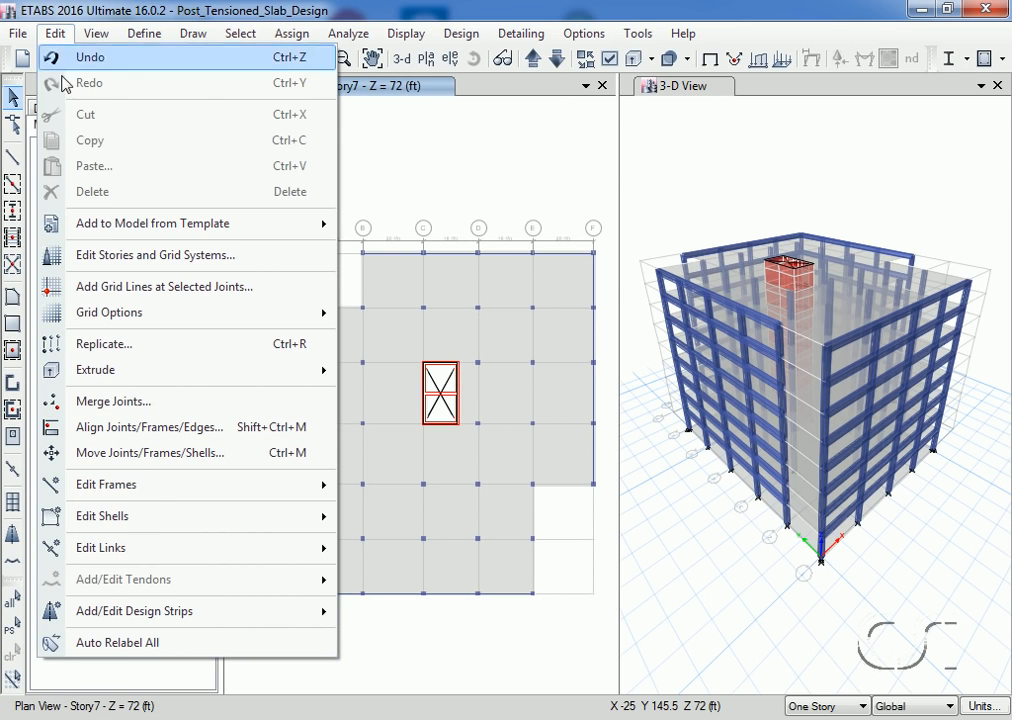
{"action": "mouse_move", "coordinate": [55, 609]}
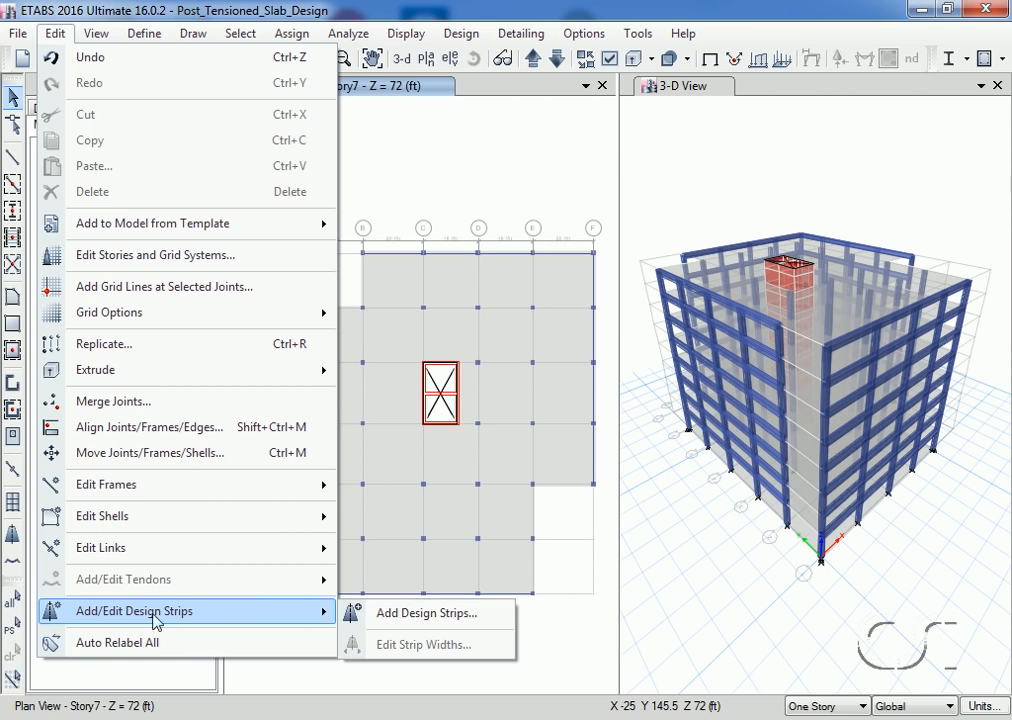
{"action": "left_click", "coordinate": [481, 620]}
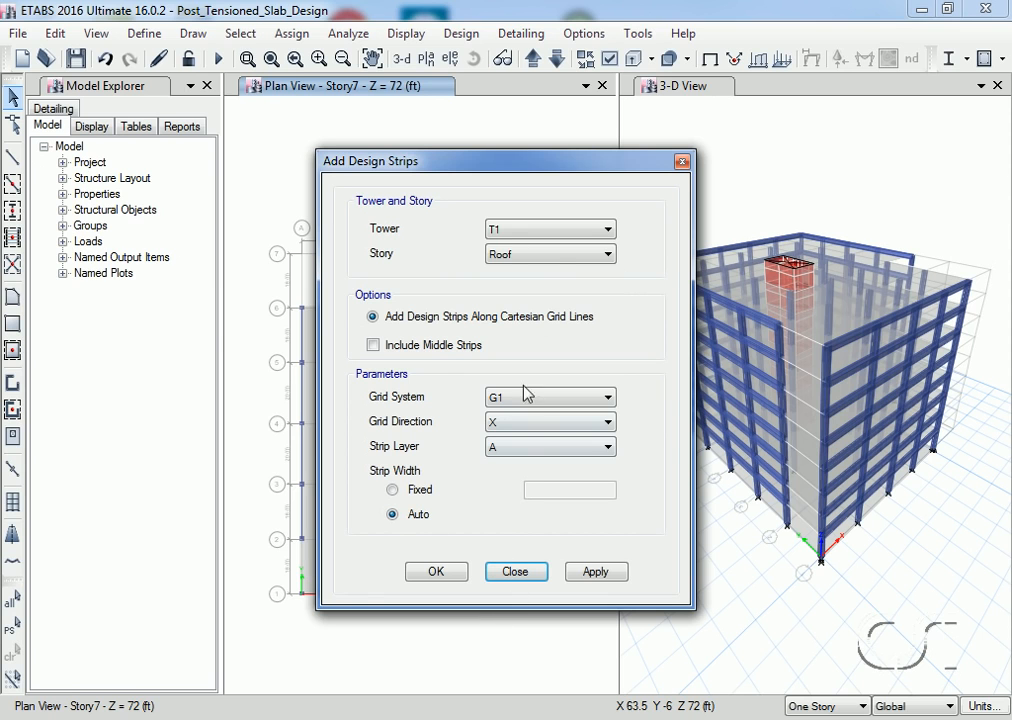
{"action": "left_click", "coordinate": [553, 256]}
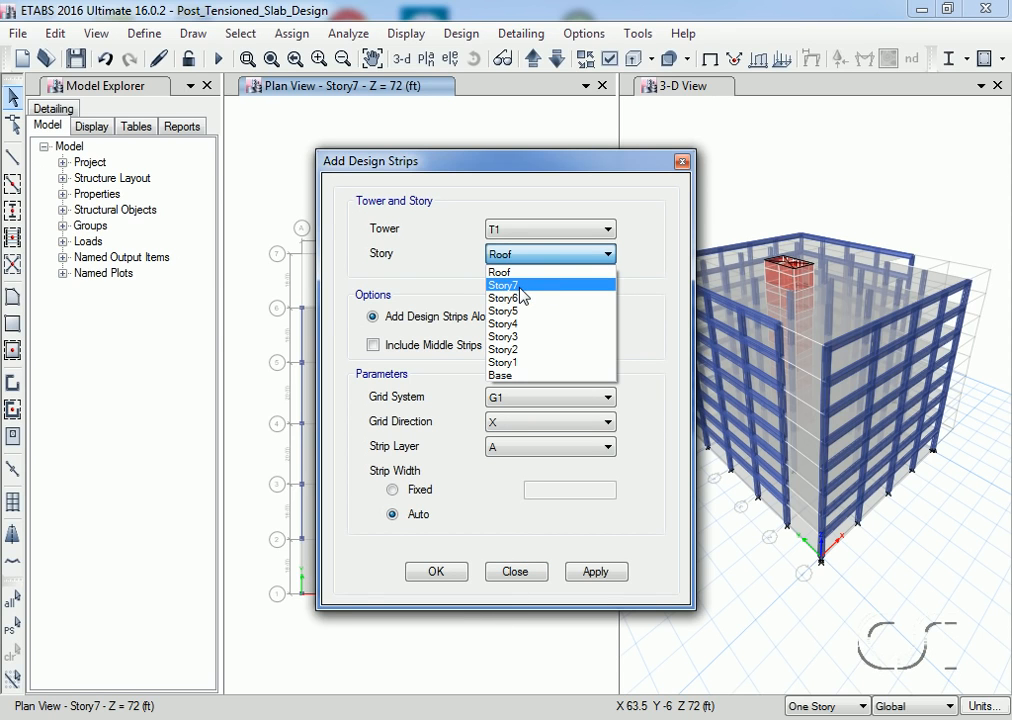
{"action": "left_click", "coordinate": [522, 287]}
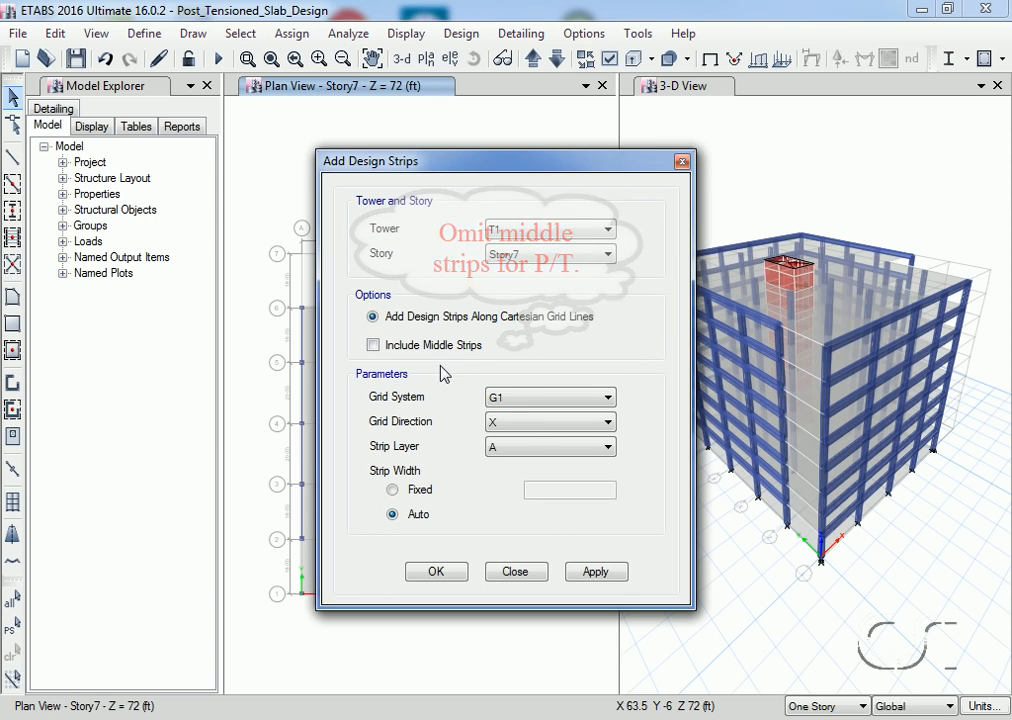
{"action": "left_click", "coordinate": [505, 424]}
{"action": "left_click", "coordinate": [510, 424]}
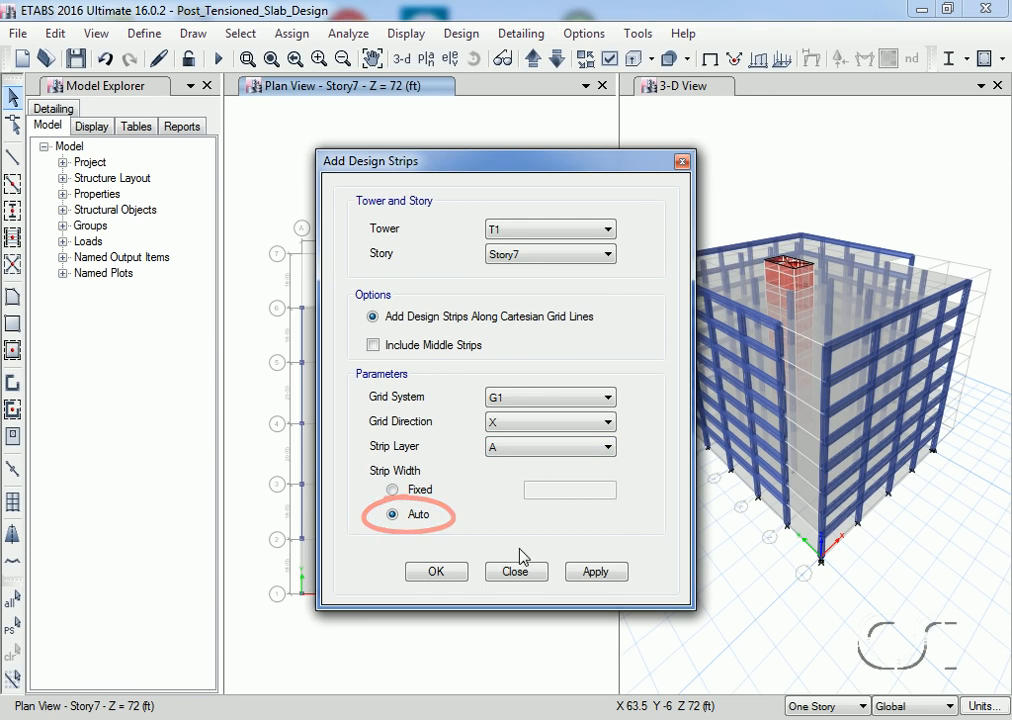
{"action": "left_click", "coordinate": [588, 572]}
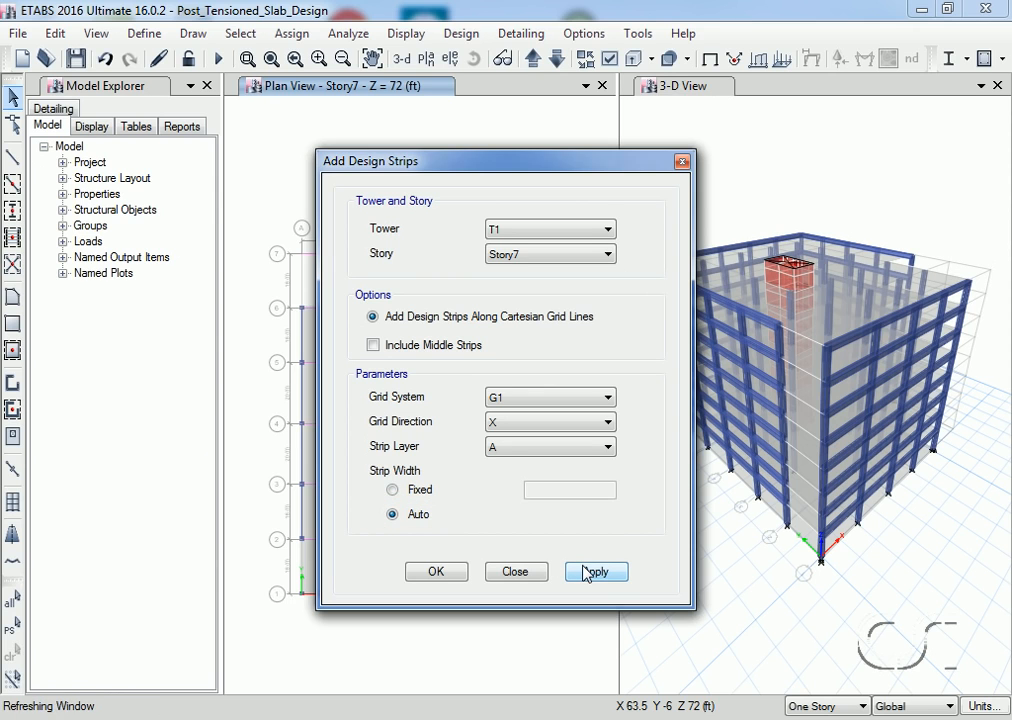
Step: Add Y-direction design strips along grid system G1 on Story7 in layer B, with auto width and no middle strips
{"action": "left_click", "coordinate": [496, 427]}
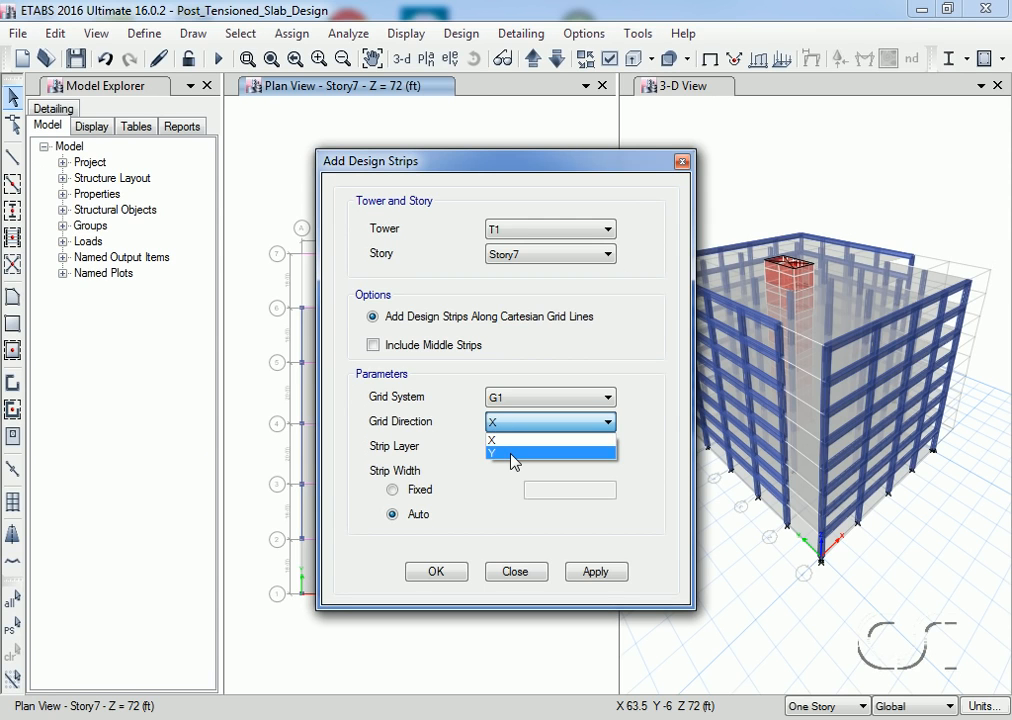
{"action": "left_click", "coordinate": [511, 455]}
{"action": "left_click", "coordinate": [510, 450]}
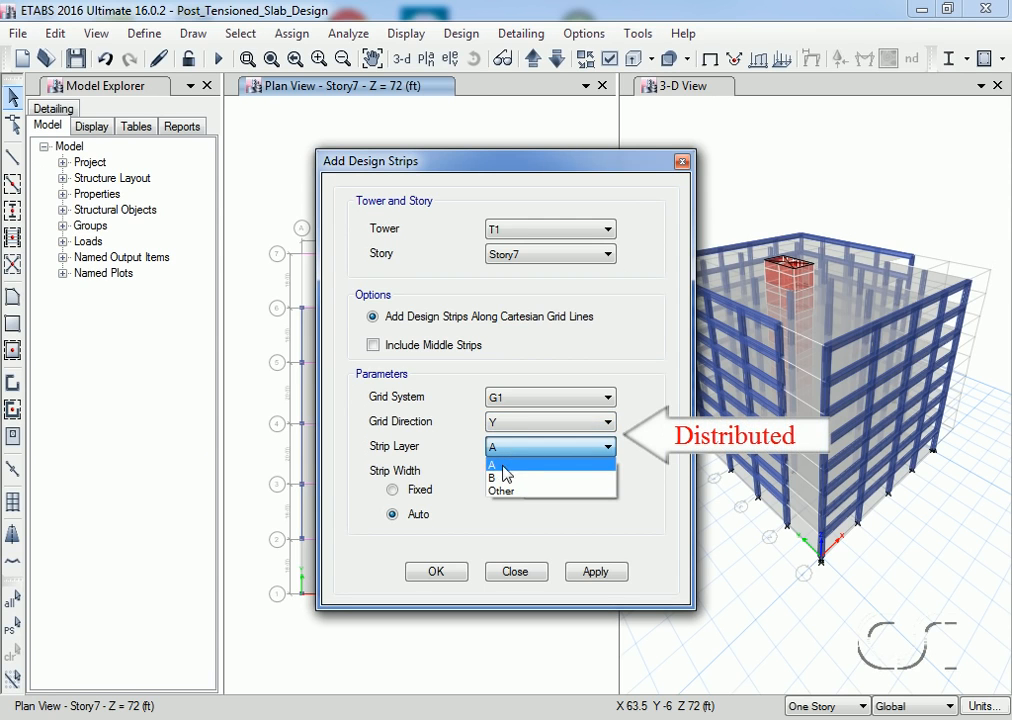
{"action": "left_click", "coordinate": [508, 478]}
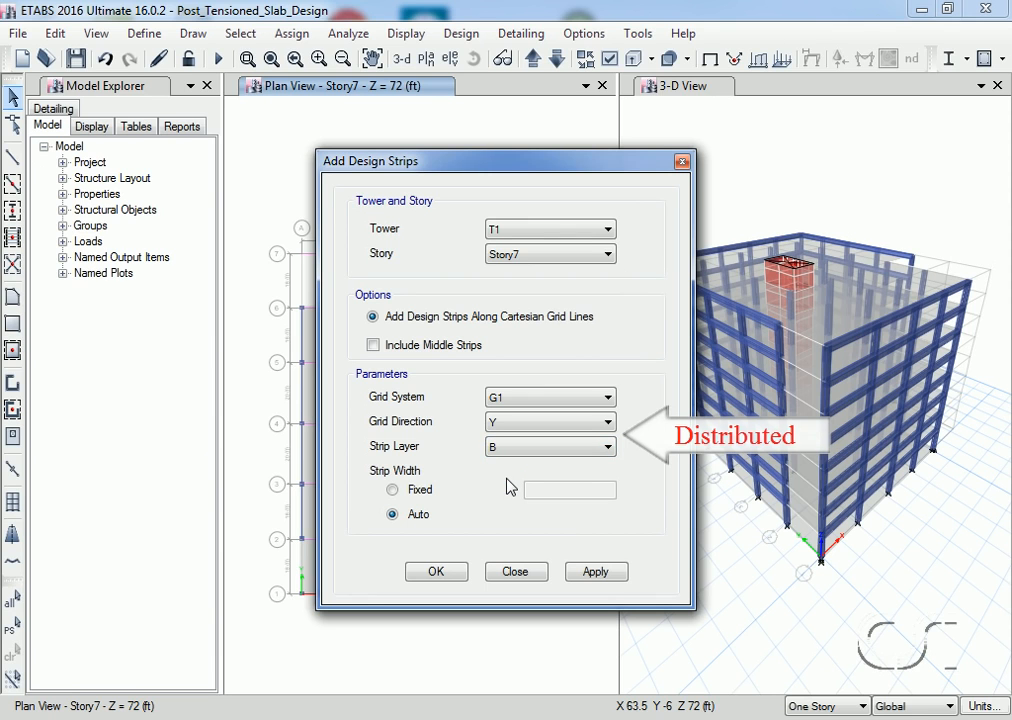
{"action": "left_click", "coordinate": [437, 573]}
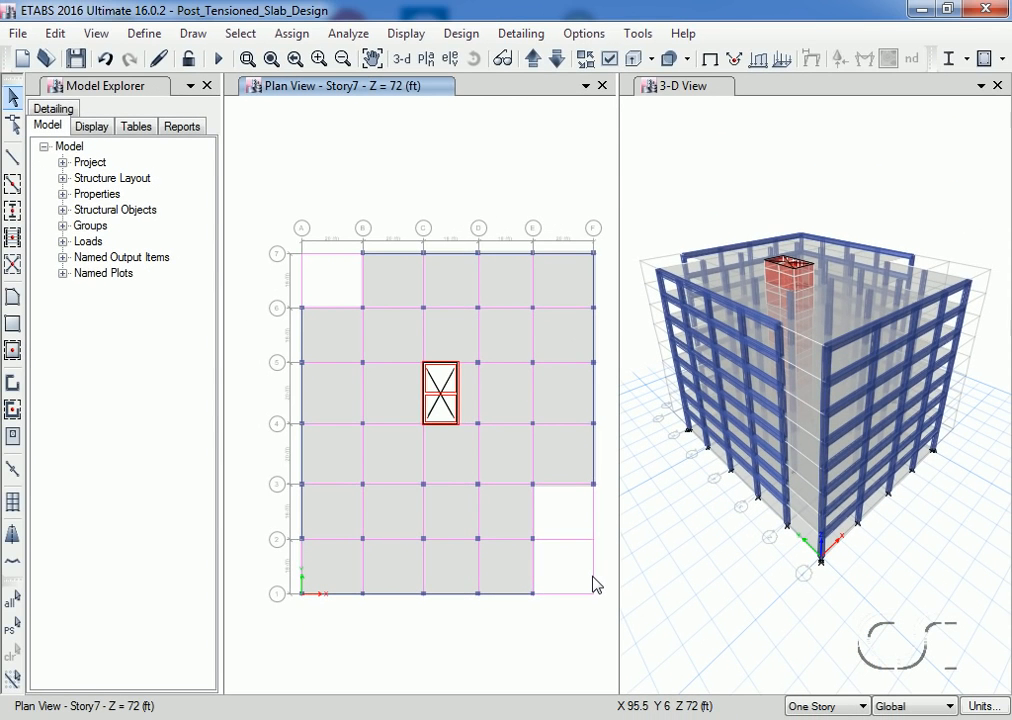
Step: Delete the five design strips along grid lines 1, 2, 7, A and F on Story7
{"action": "left_click", "coordinate": [565, 539]}
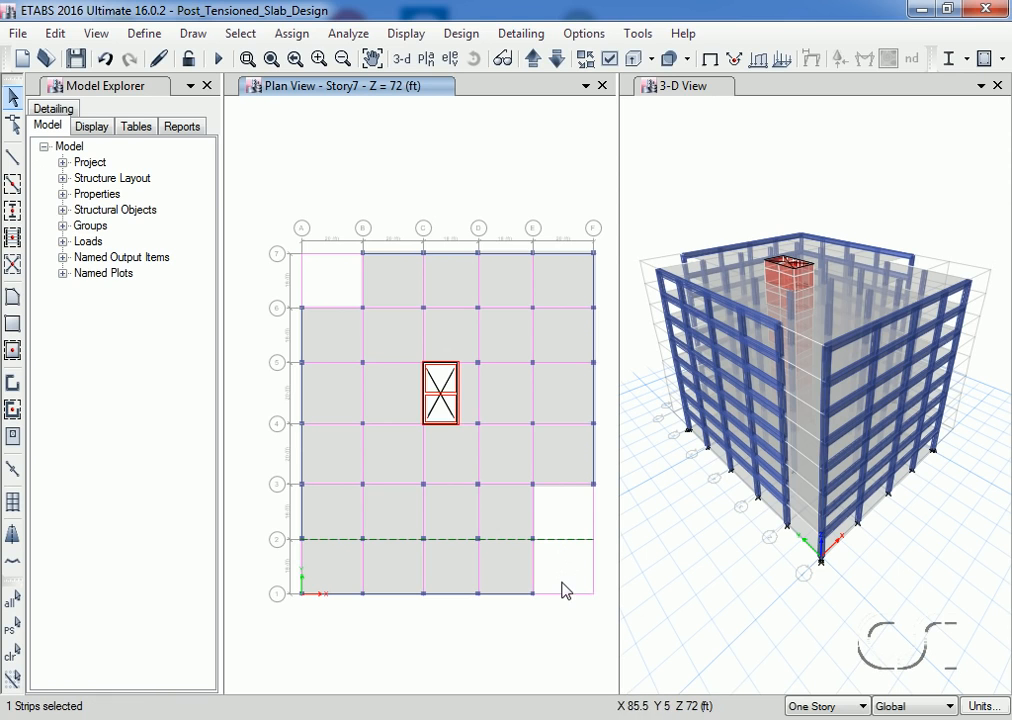
{"action": "left_click", "coordinate": [587, 571]}
{"action": "left_click", "coordinate": [593, 571]}
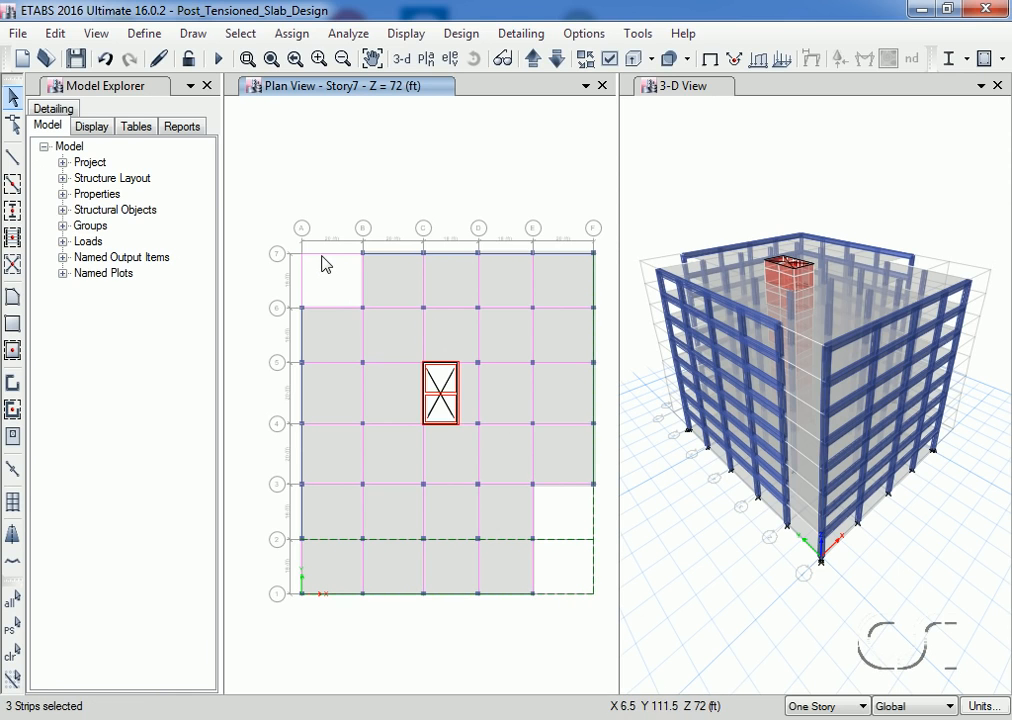
{"action": "left_click", "coordinate": [304, 289]}
{"action": "left_click", "coordinate": [304, 289]}
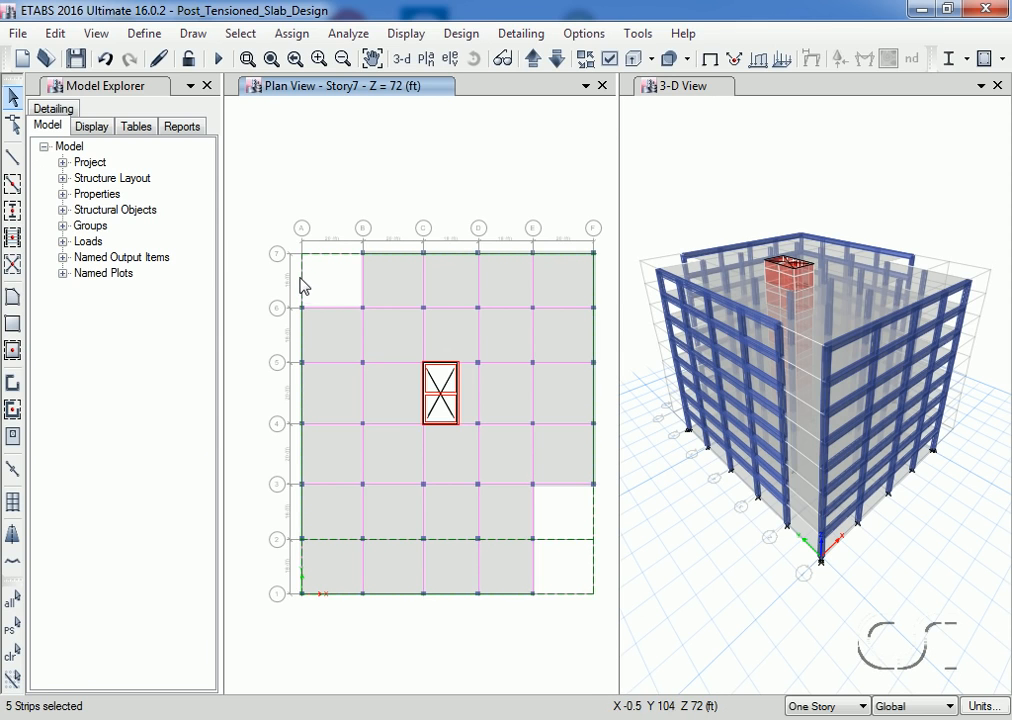
{"action": "left_click", "coordinate": [55, 33]}
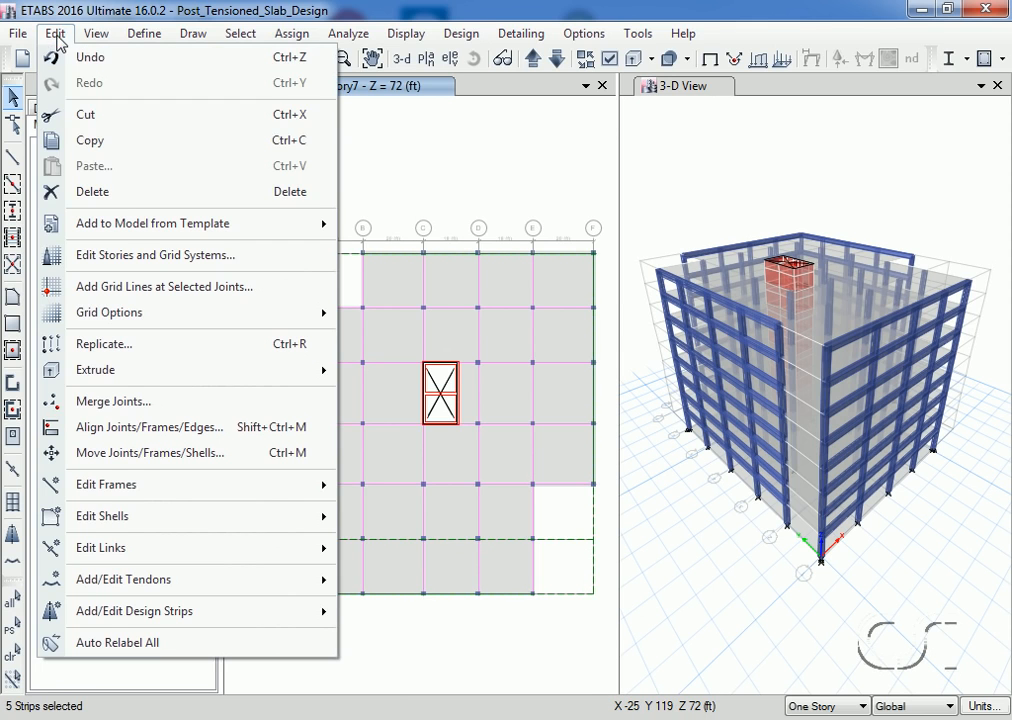
{"action": "left_click", "coordinate": [100, 197]}
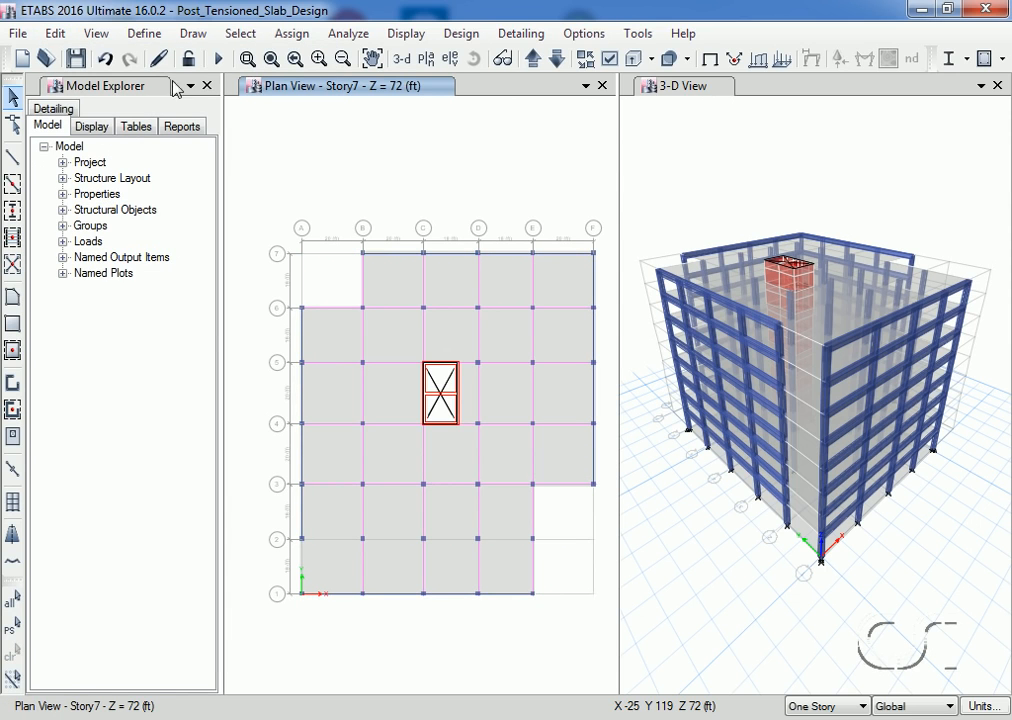
Step: Draw layer A column strips on Story7 along grid lines 1 and 2 from A to E and along grid line 7 from B to F
{"action": "left_click", "coordinate": [199, 35]}
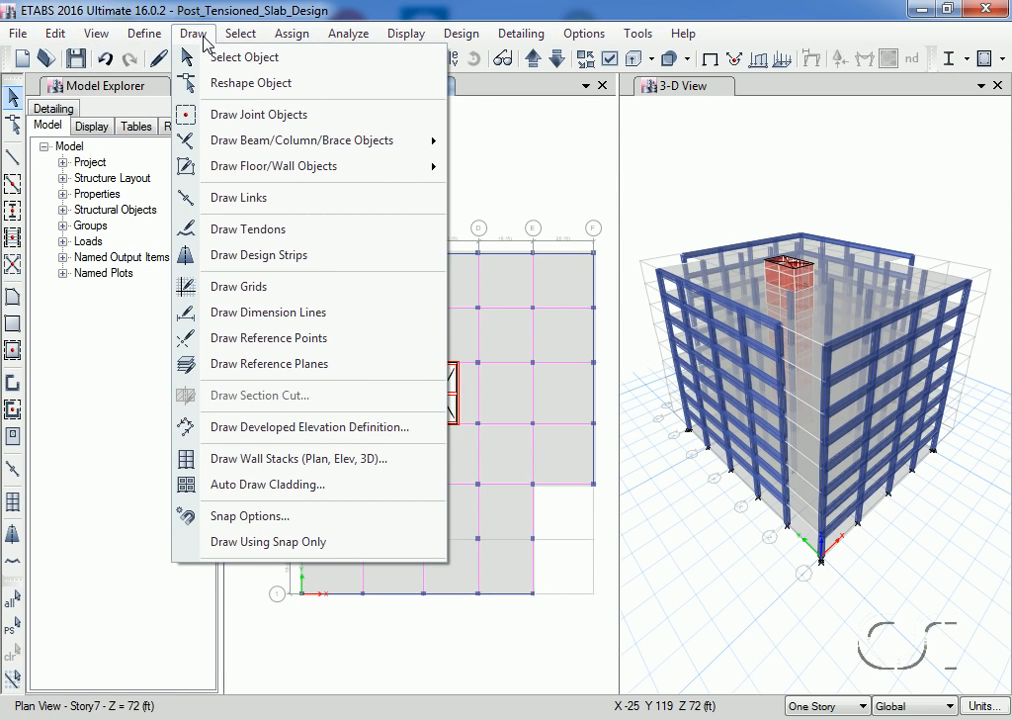
{"action": "left_click", "coordinate": [283, 256]}
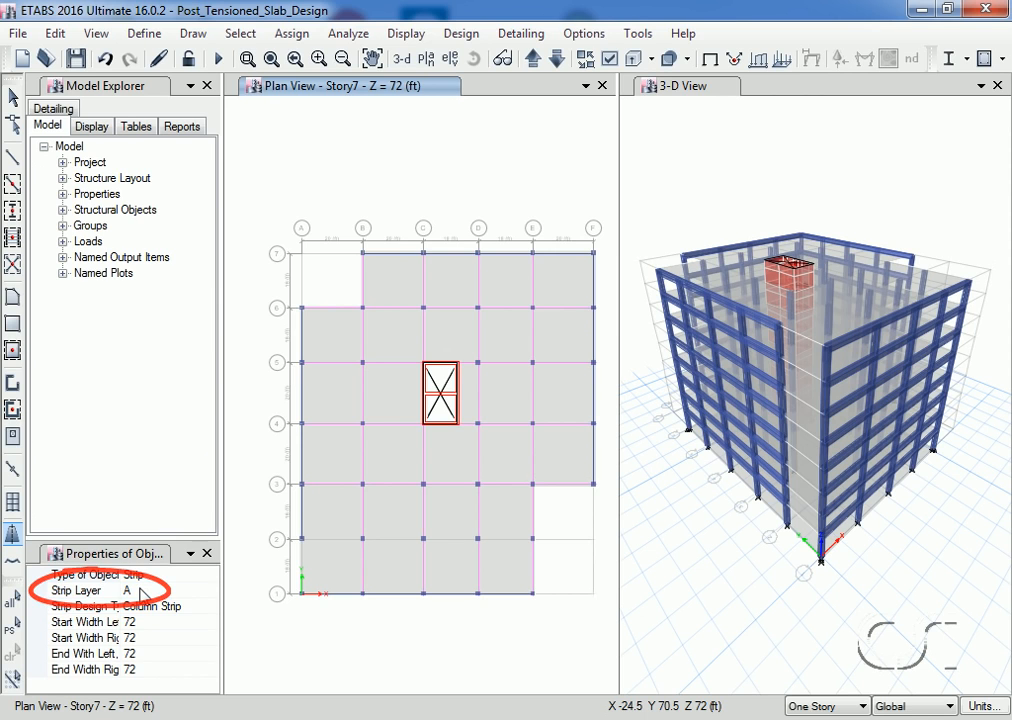
{"action": "left_click", "coordinate": [304, 592]}
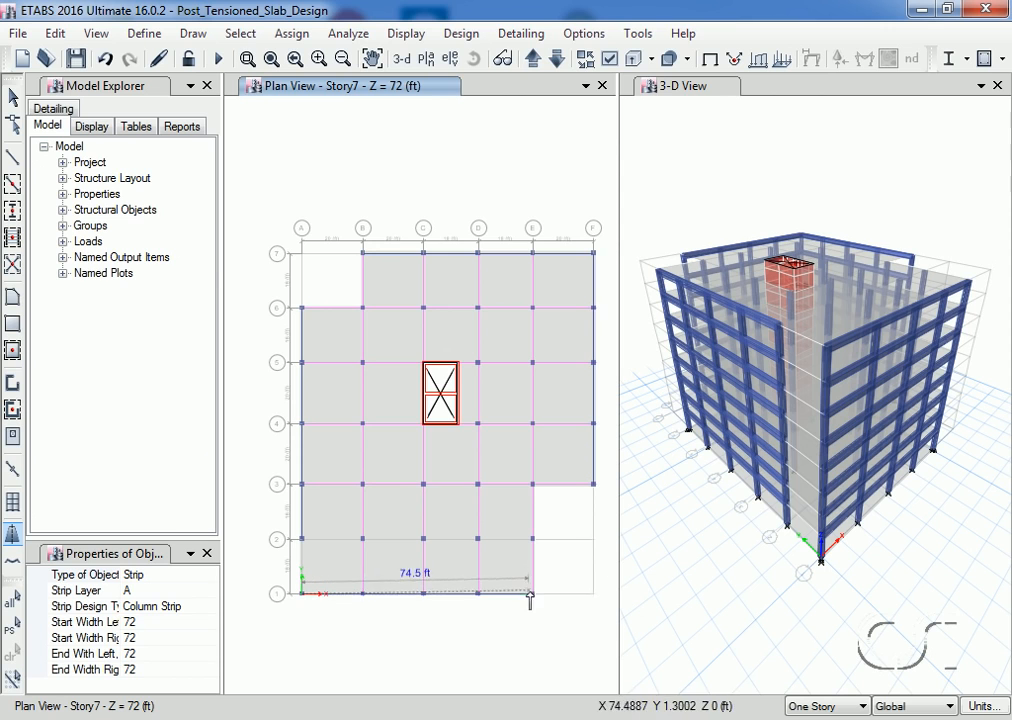
{"action": "left_click", "coordinate": [533, 592]}
{"action": "right_click", "coordinate": [520, 567]}
{"action": "left_click", "coordinate": [303, 540]}
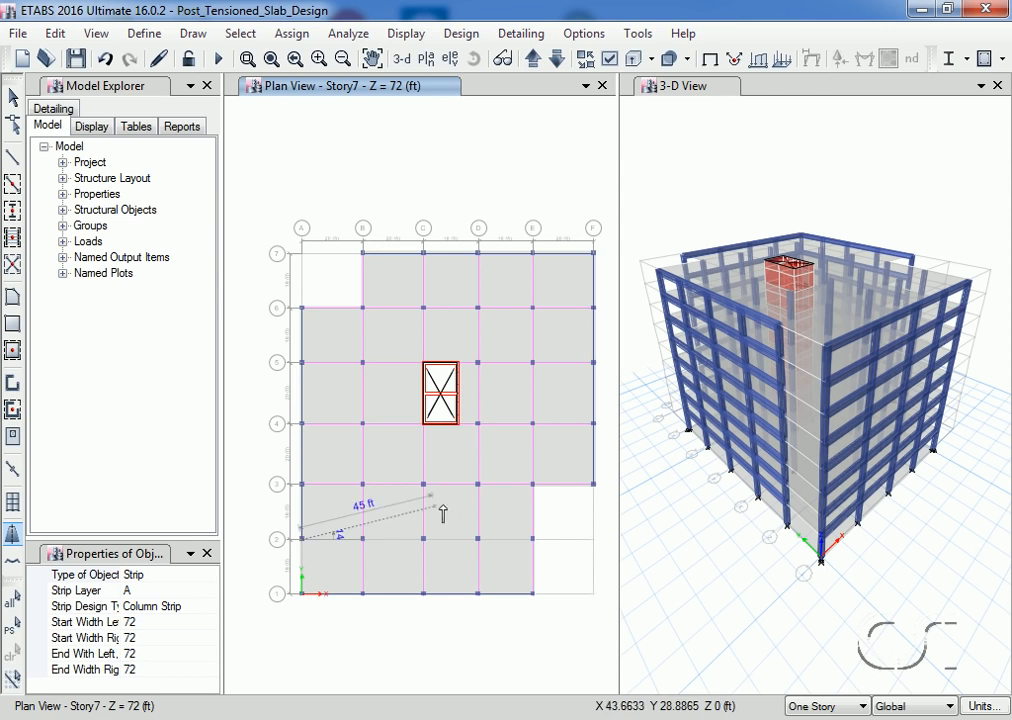
{"action": "left_click", "coordinate": [533, 539]}
{"action": "right_click", "coordinate": [540, 534]}
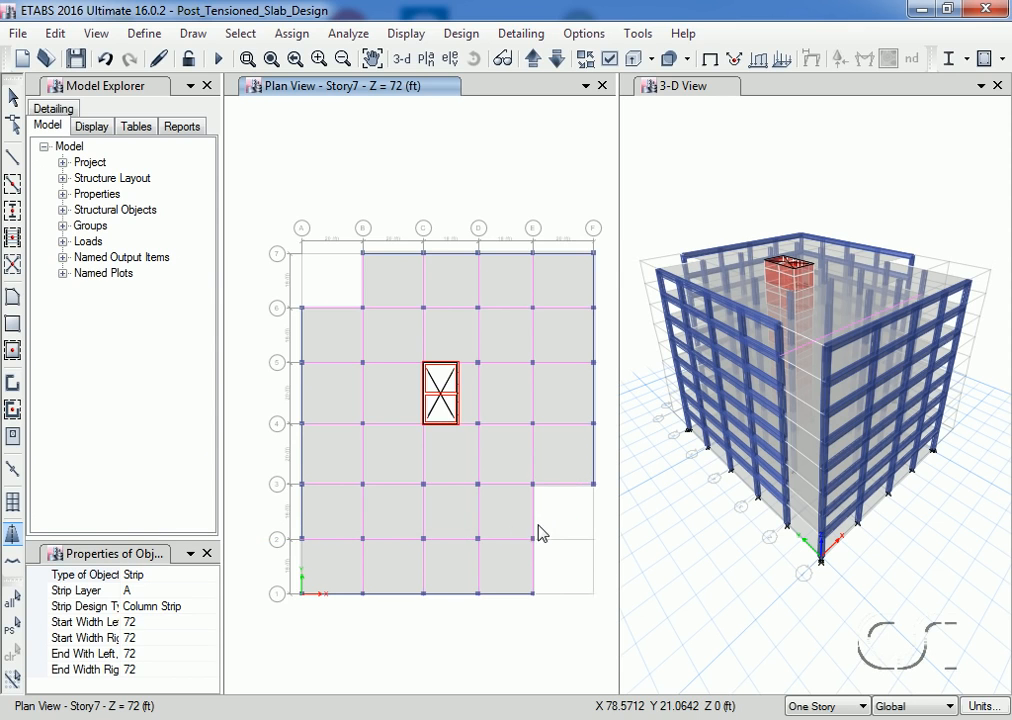
{"action": "left_click", "coordinate": [362, 253]}
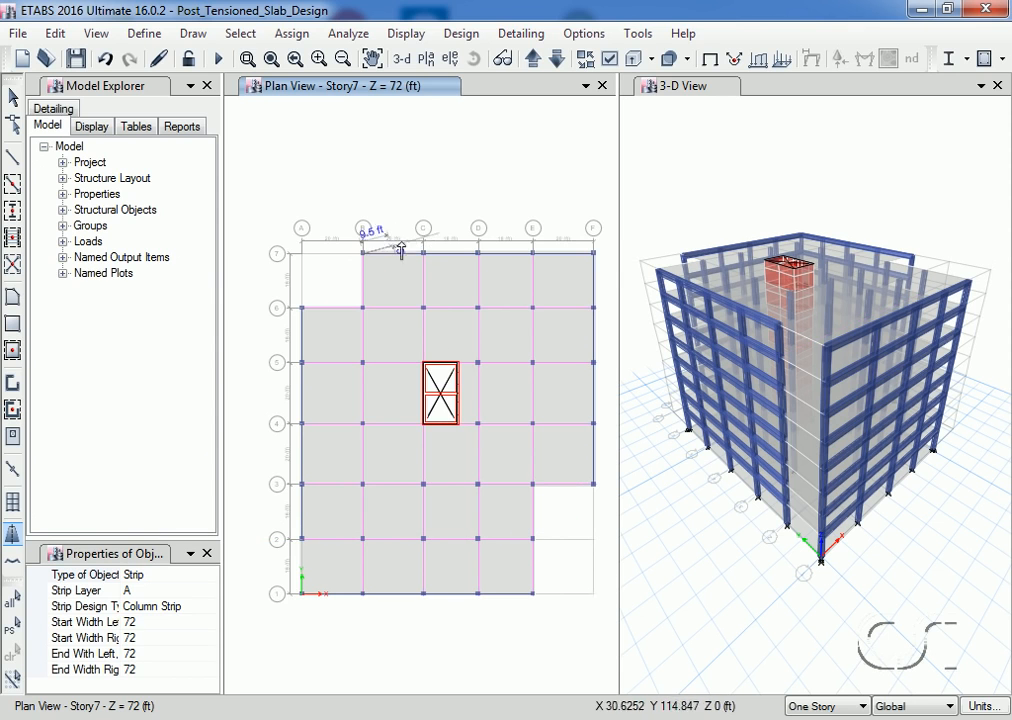
{"action": "left_click", "coordinate": [593, 253]}
{"action": "right_click", "coordinate": [600, 210]}
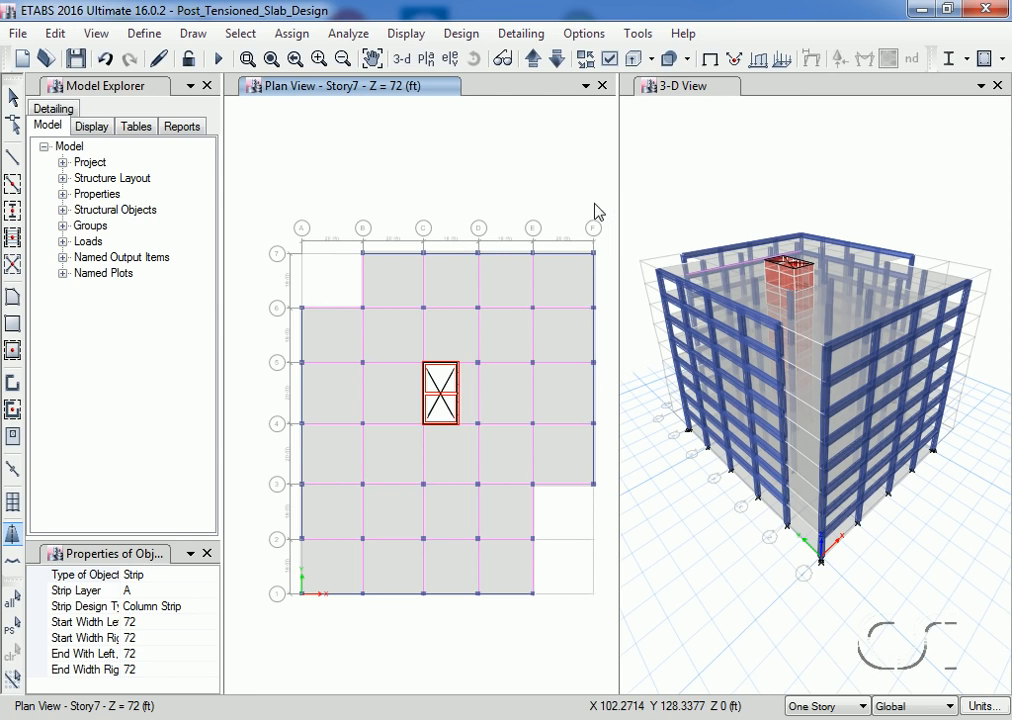
Step: Draw layer B column strips on Story7 along grid line F from 3 to 7 and along grid line A from 1 to 6
{"action": "left_click", "coordinate": [130, 591]}
{"action": "left_click", "coordinate": [209, 591]}
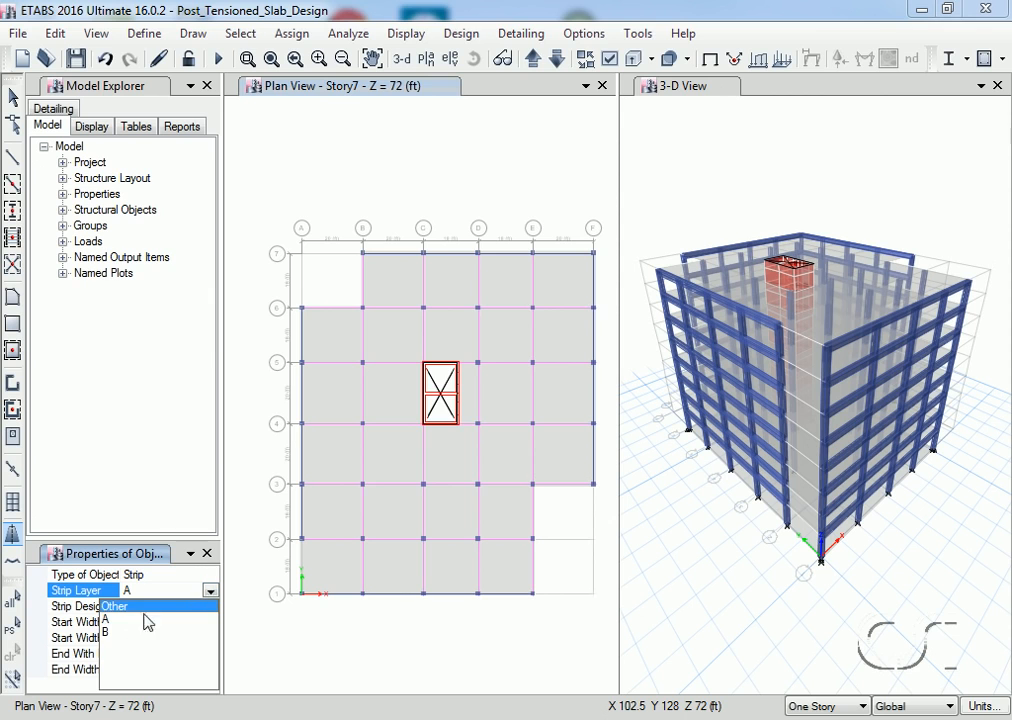
{"action": "left_click", "coordinate": [112, 633]}
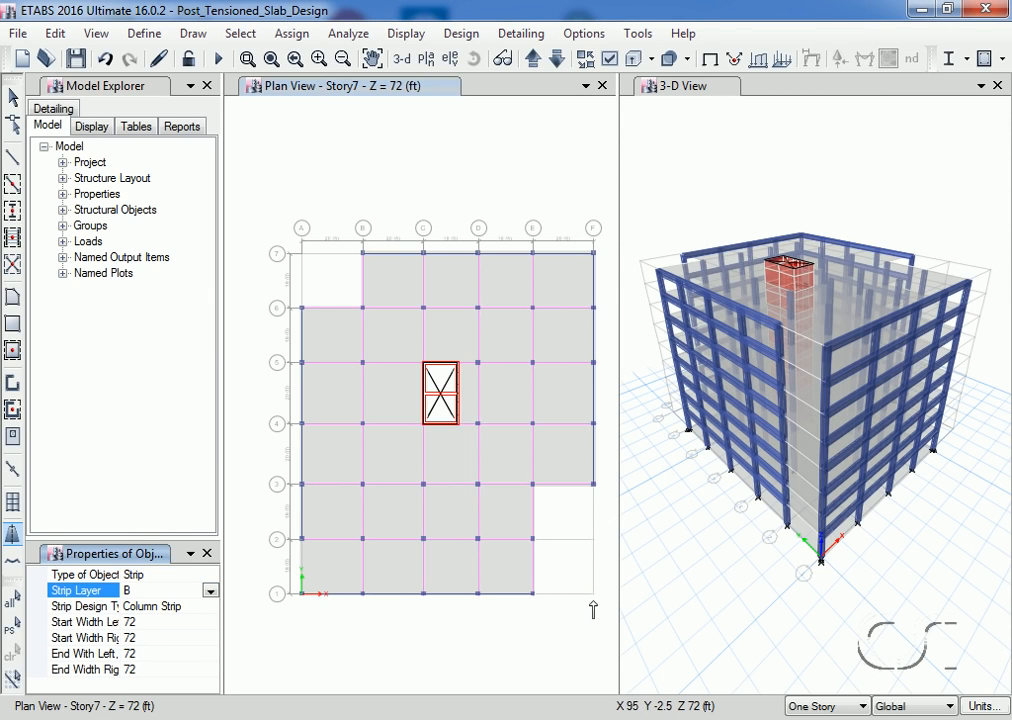
{"action": "left_click", "coordinate": [594, 485]}
{"action": "left_click", "coordinate": [595, 253]}
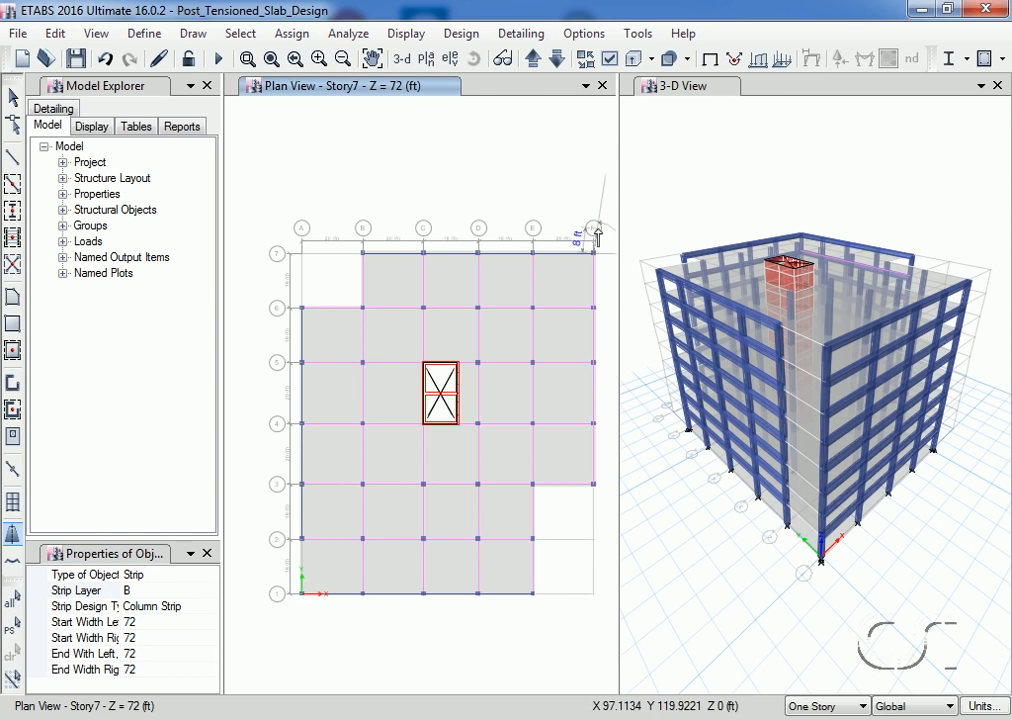
{"action": "right_click", "coordinate": [604, 162]}
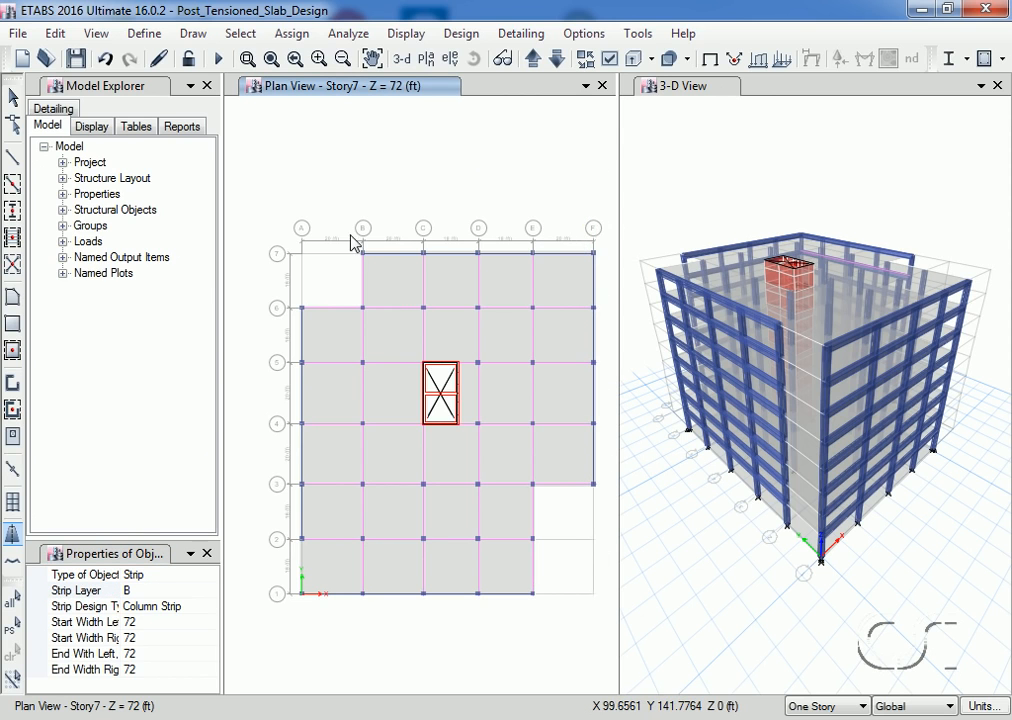
{"action": "left_click", "coordinate": [302, 594]}
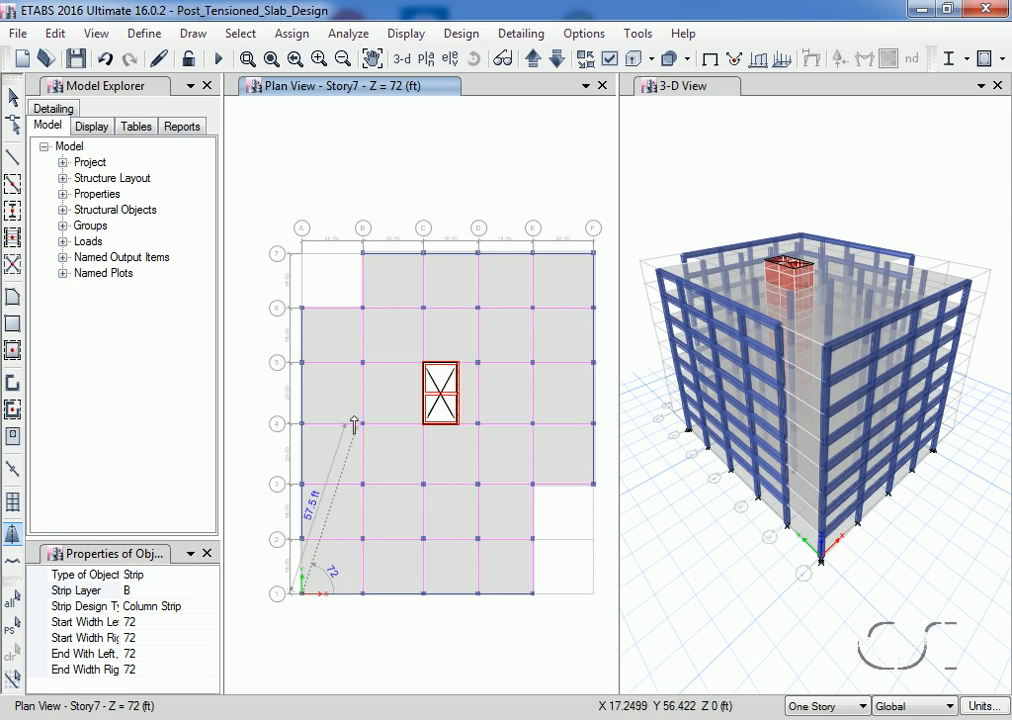
{"action": "left_click", "coordinate": [302, 308]}
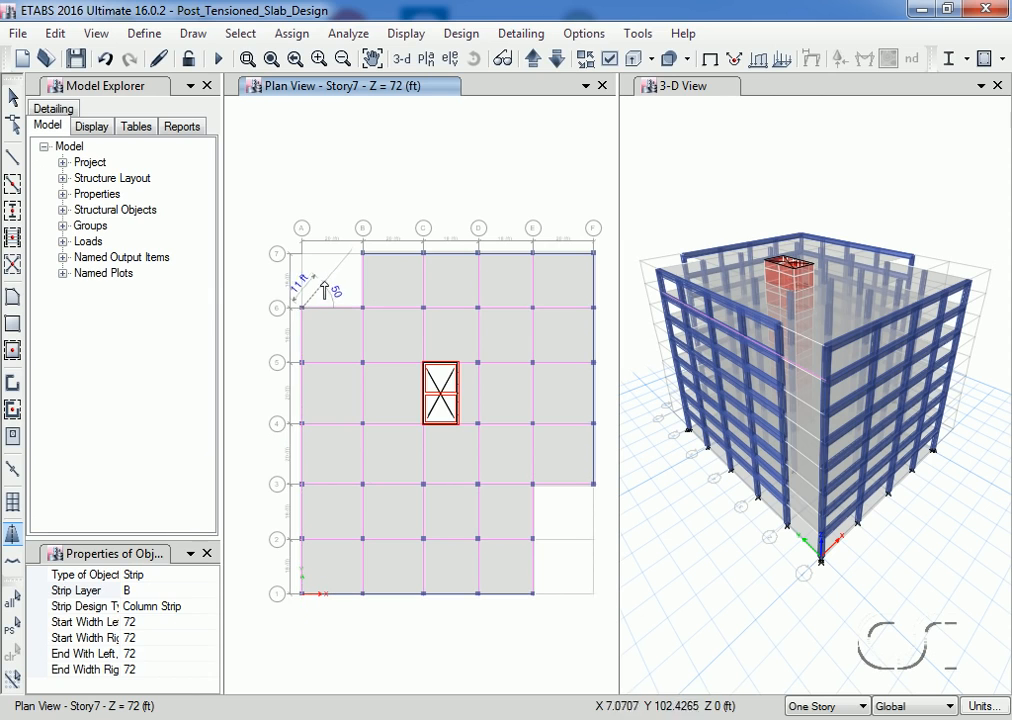
{"action": "key", "text": "Return"}
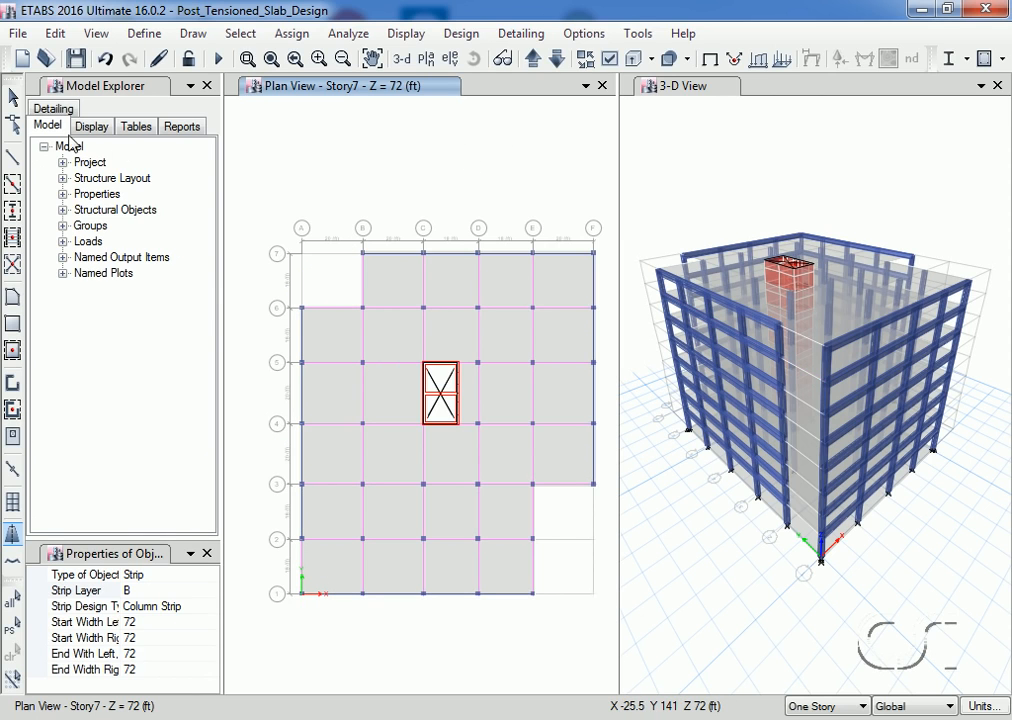
{"action": "left_click", "coordinate": [12, 100]}
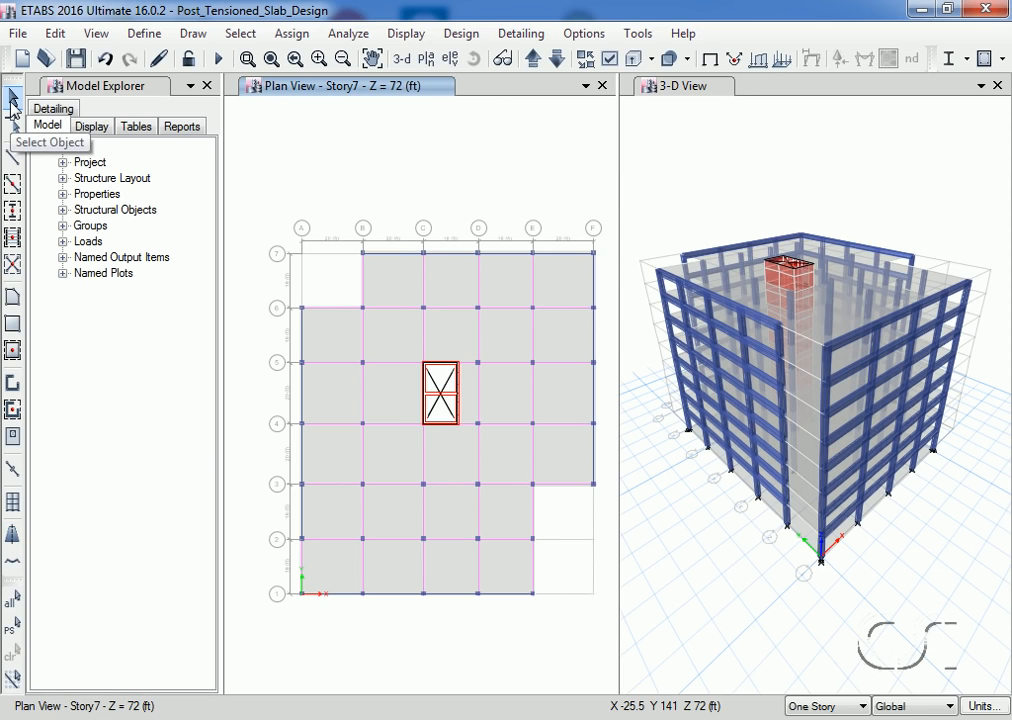
Step: Select all layer A and layer B strips by object type and auto widen the entire strips
{"action": "left_click", "coordinate": [240, 34]}
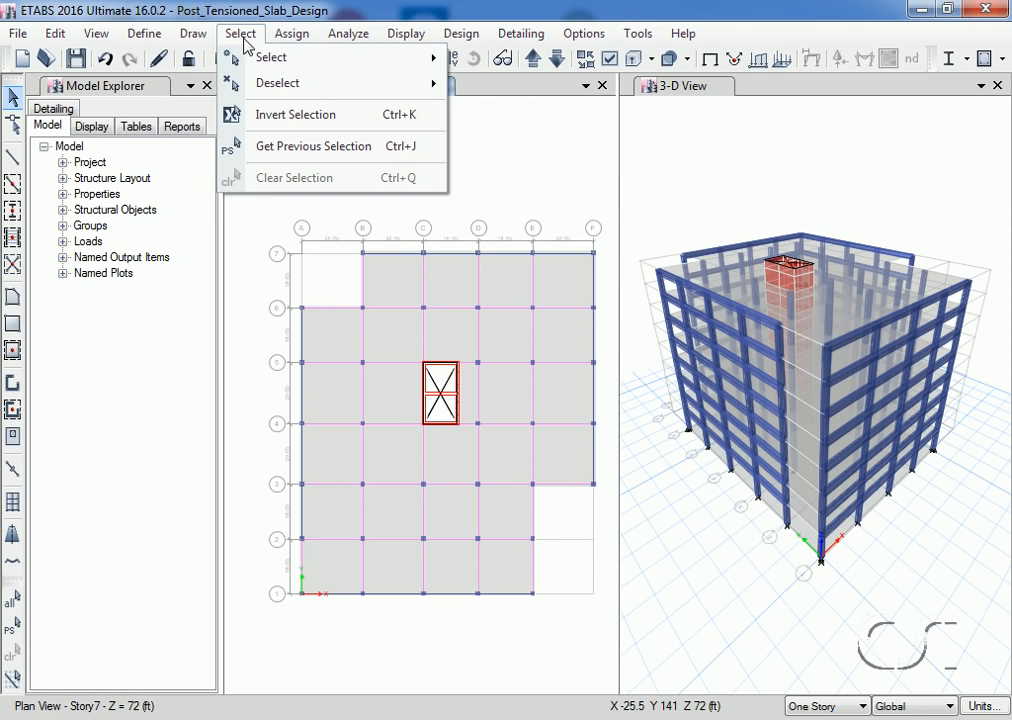
{"action": "mouse_move", "coordinate": [293, 57]}
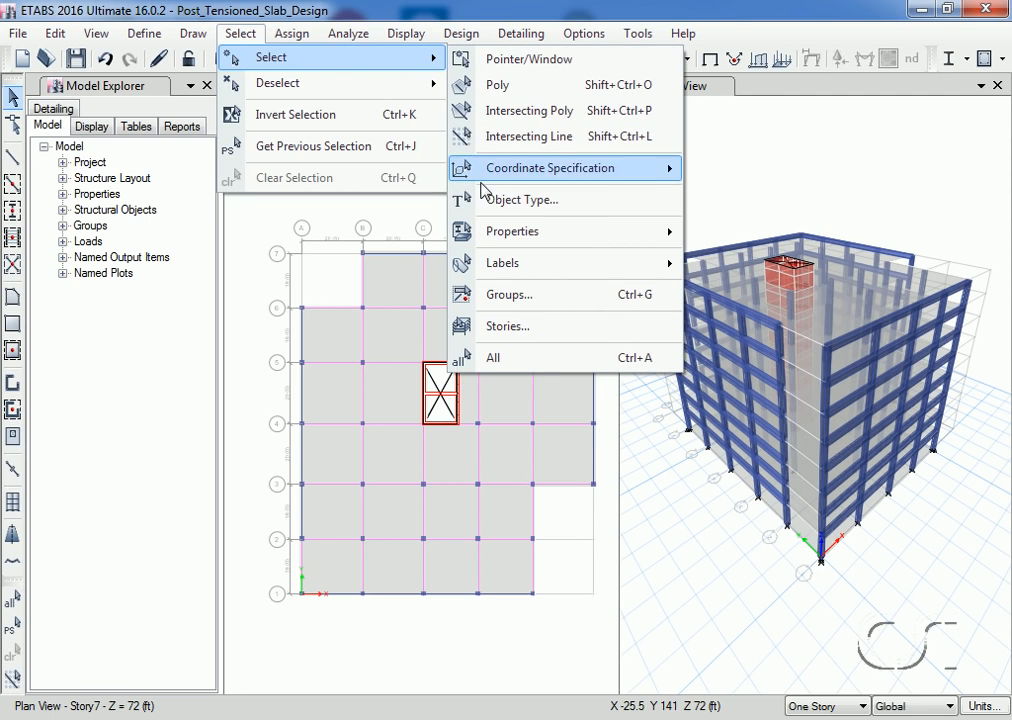
{"action": "left_click", "coordinate": [553, 200]}
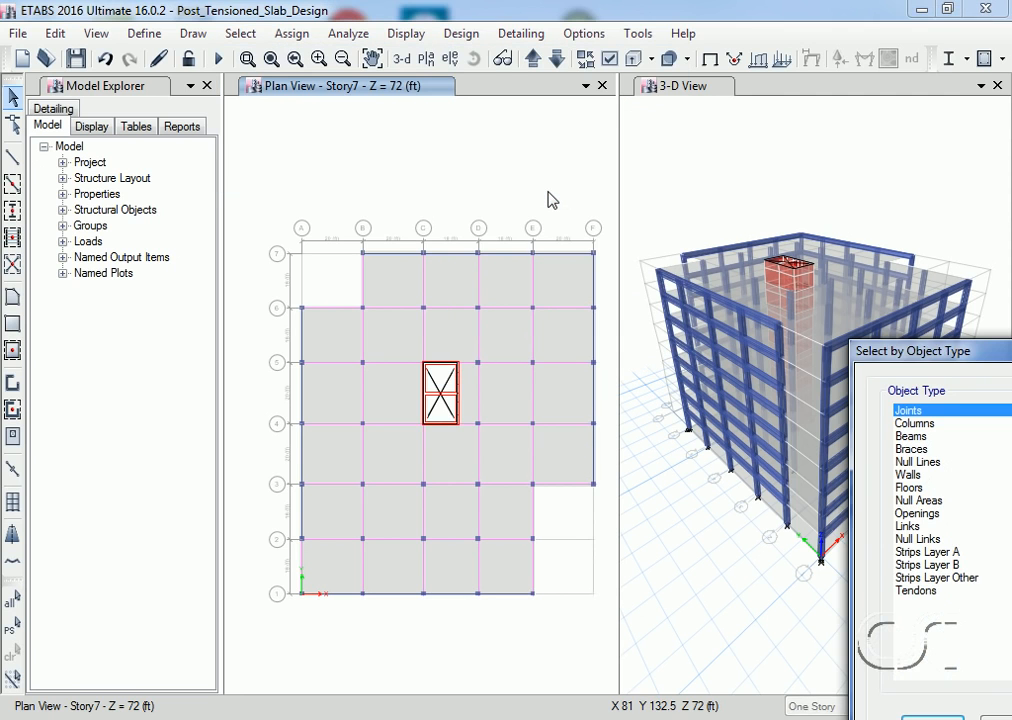
{"action": "left_click_drag", "start_coordinate": [865, 422], "coordinate": [283, 168]}
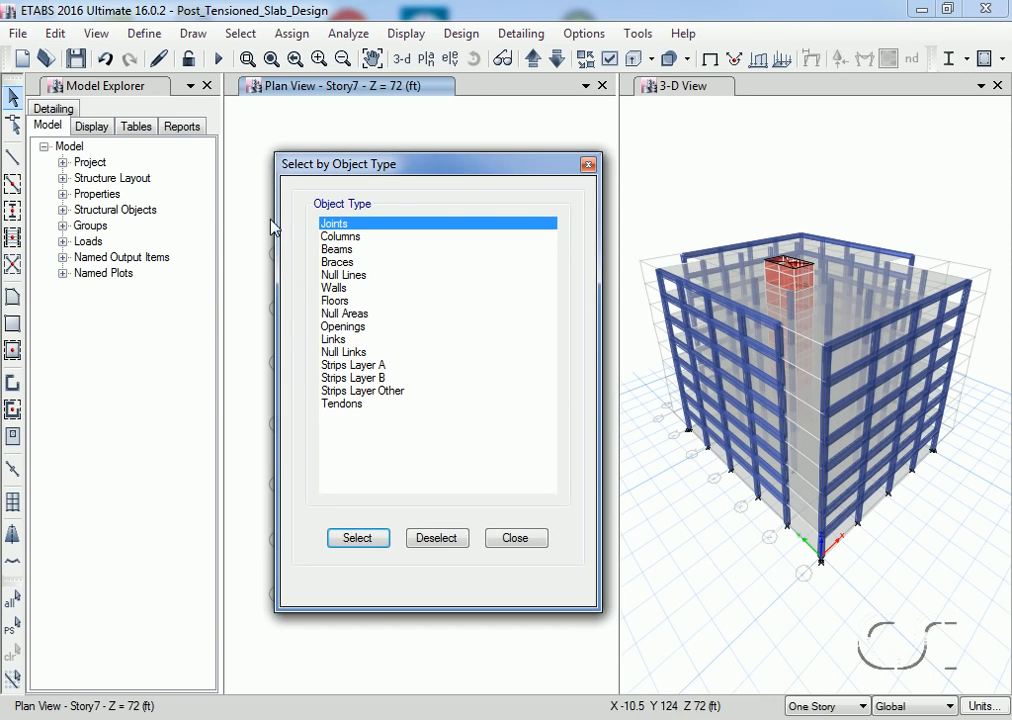
{"action": "left_click", "coordinate": [352, 366]}
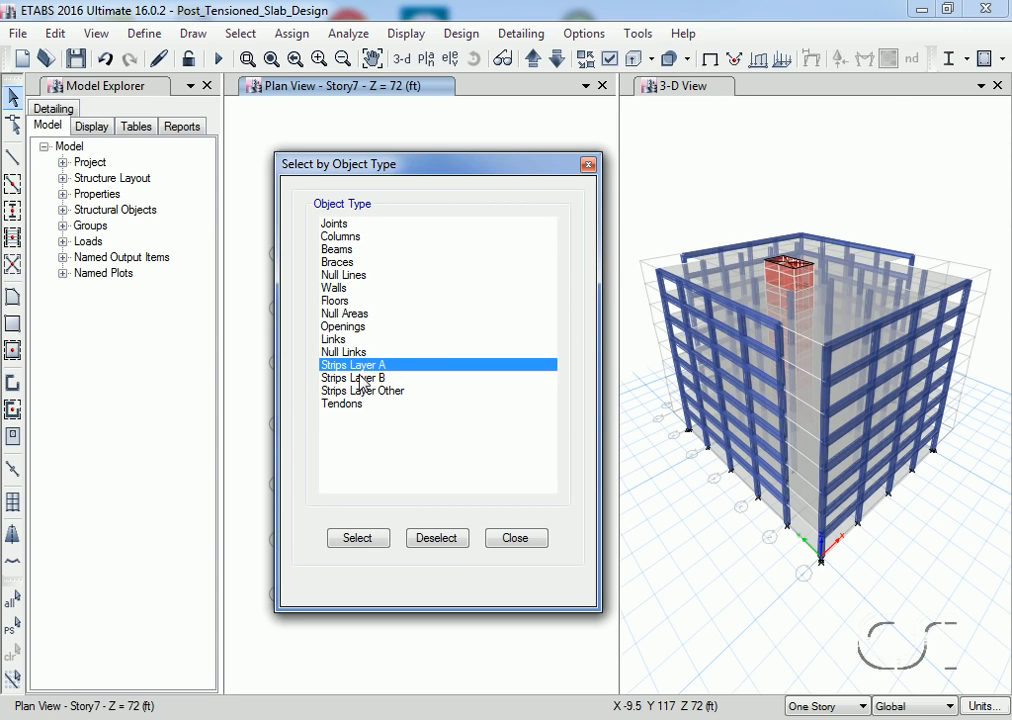
{"action": "left_click", "coordinate": [362, 379], "text": "ctrl"}
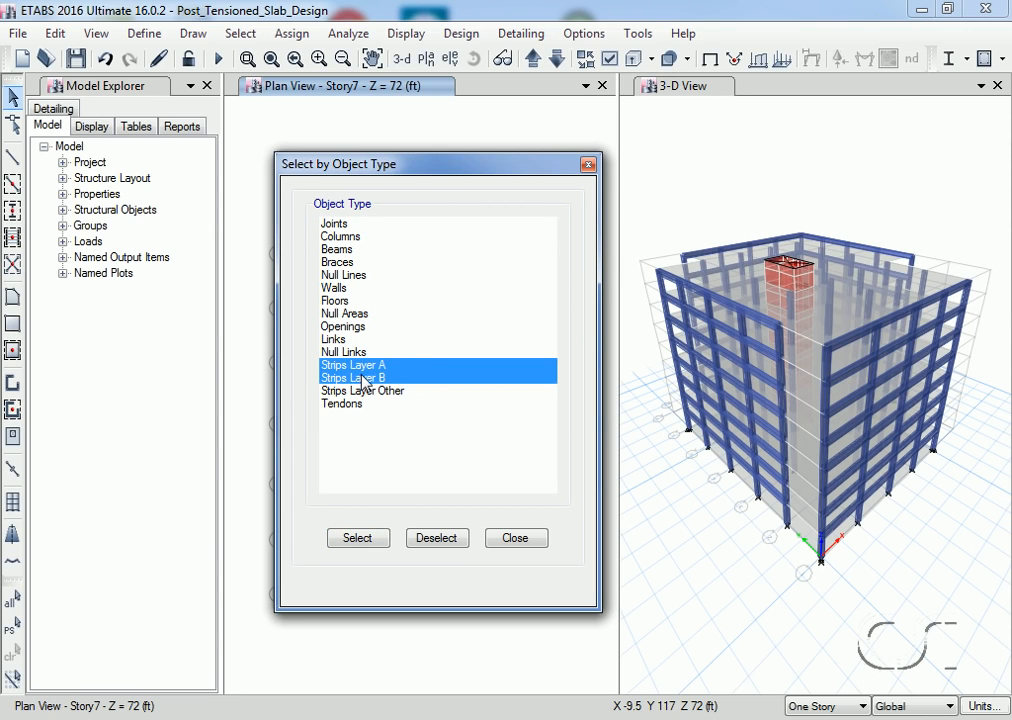
{"action": "left_click", "coordinate": [357, 541]}
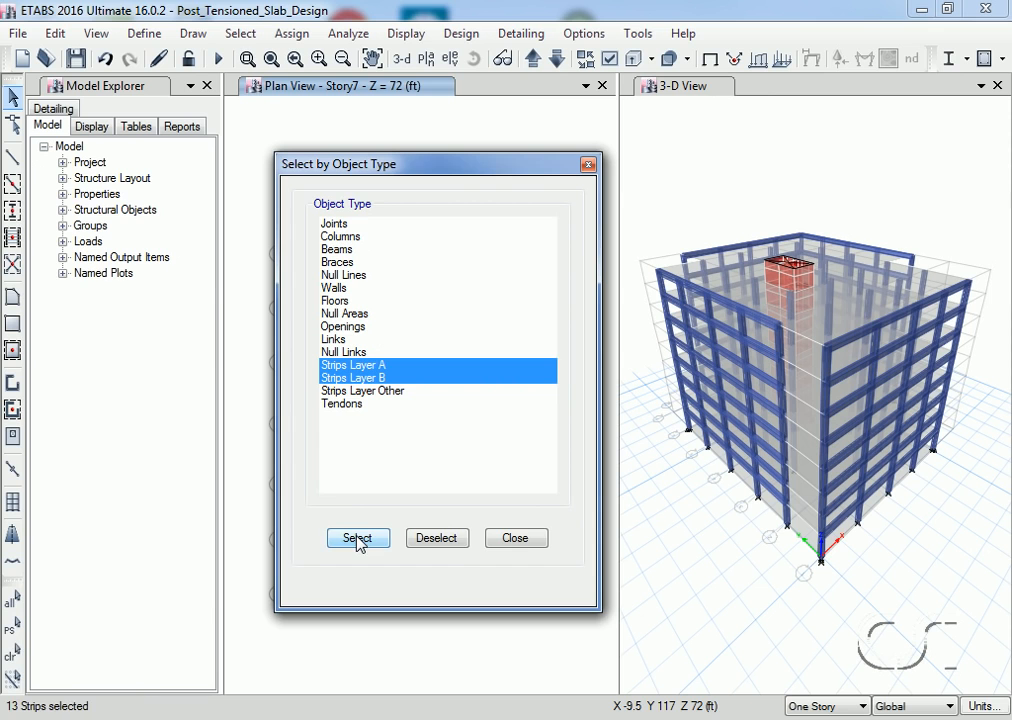
{"action": "left_click", "coordinate": [515, 540]}
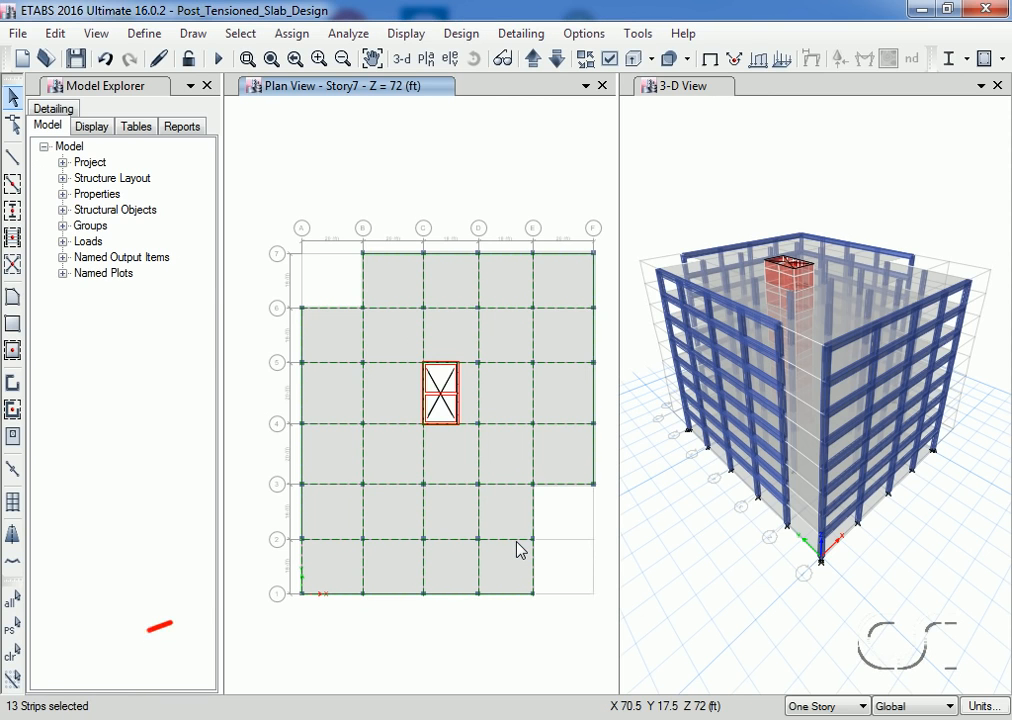
{"action": "left_click", "coordinate": [53, 33]}
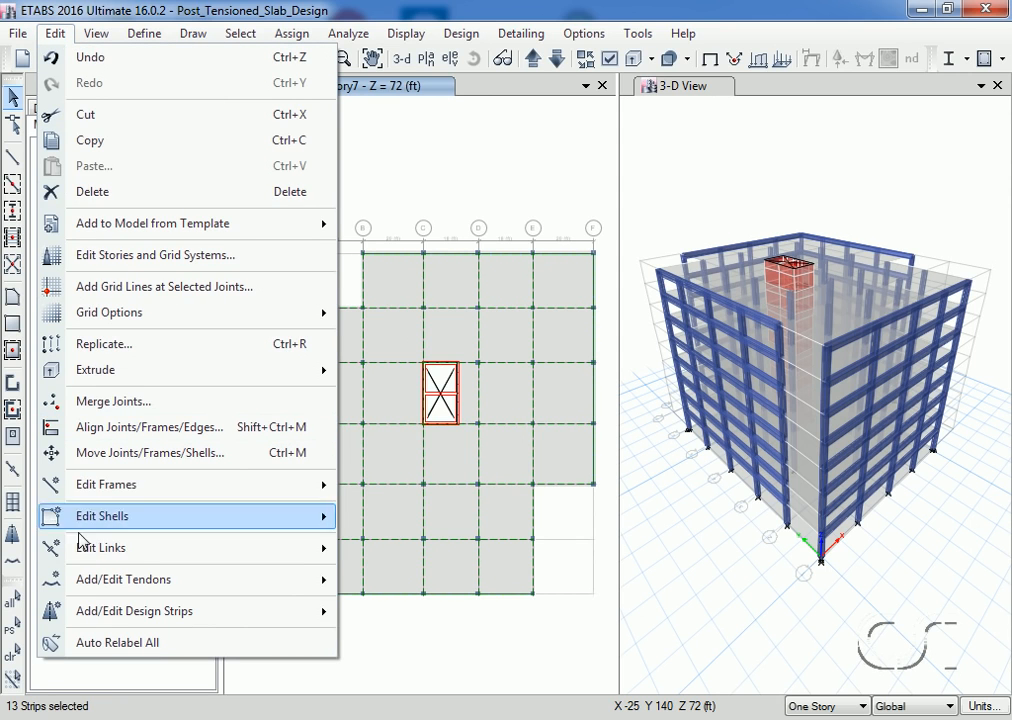
{"action": "mouse_move", "coordinate": [86, 614]}
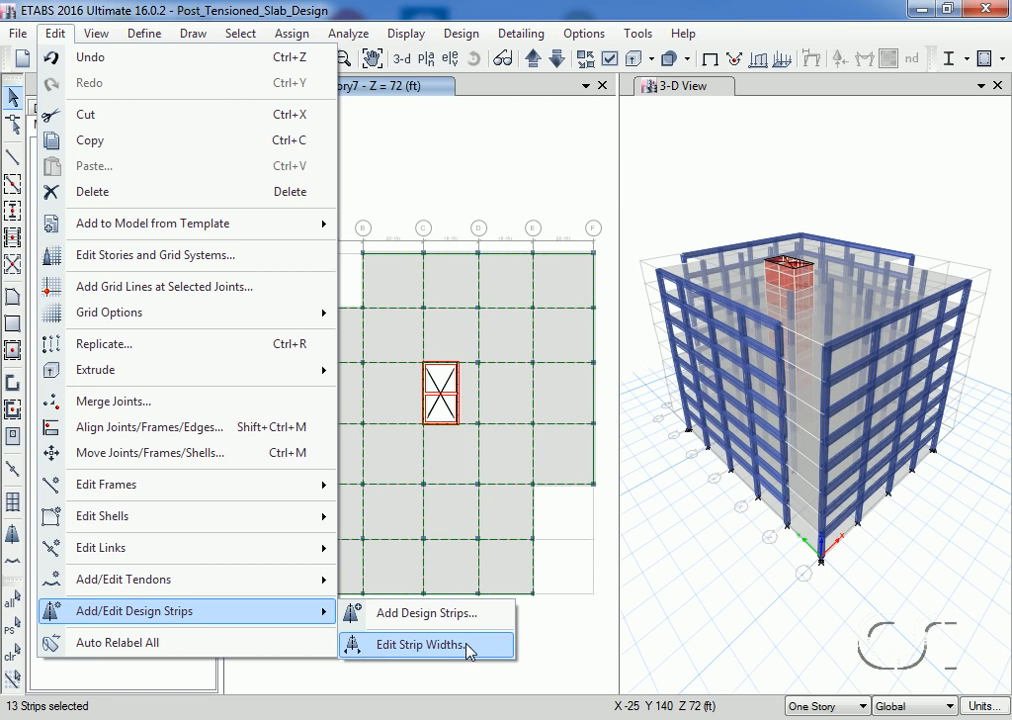
{"action": "left_click", "coordinate": [420, 645]}
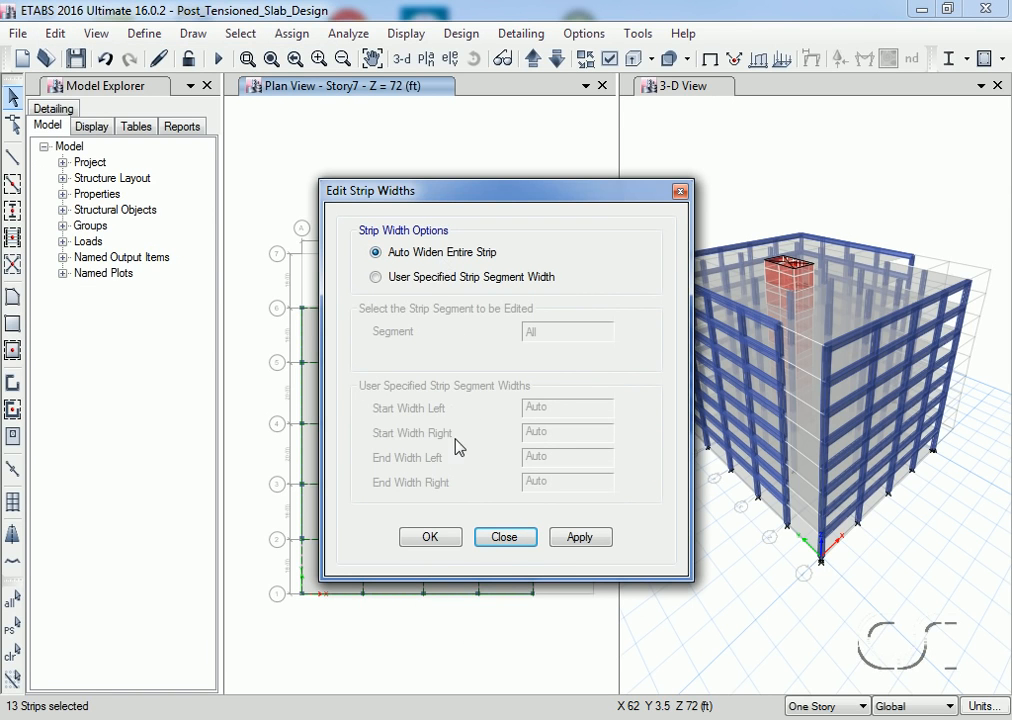
{"action": "left_click", "coordinate": [436, 538]}
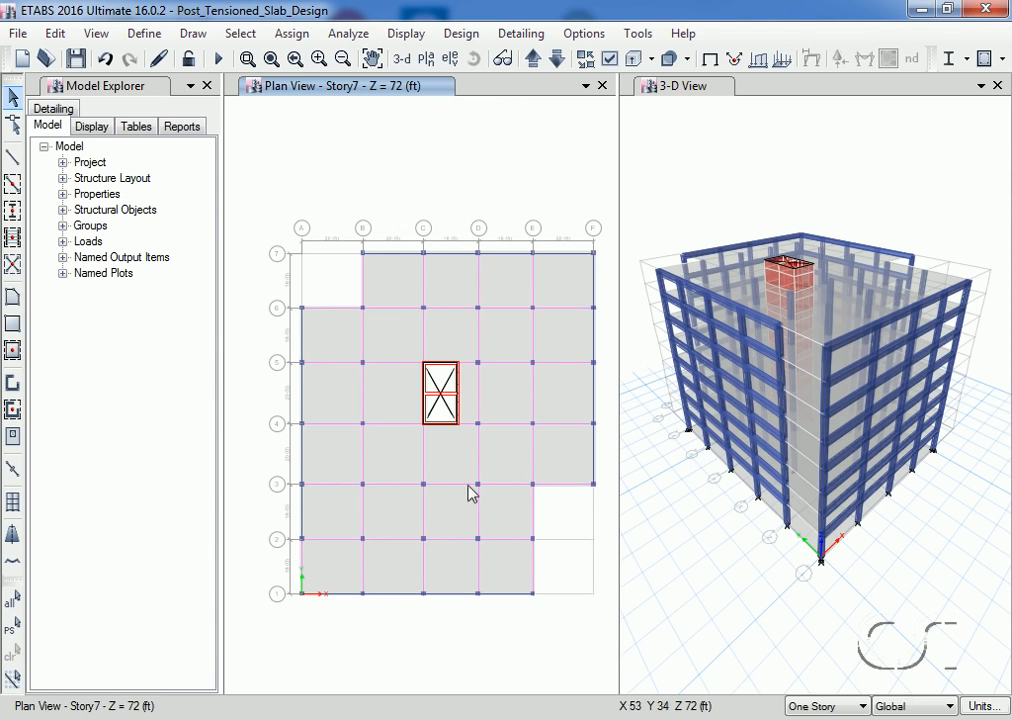
Step: Limit the 3-D view's building story range to Story7 for both the top and bottom story
{"action": "left_click", "coordinate": [668, 193]}
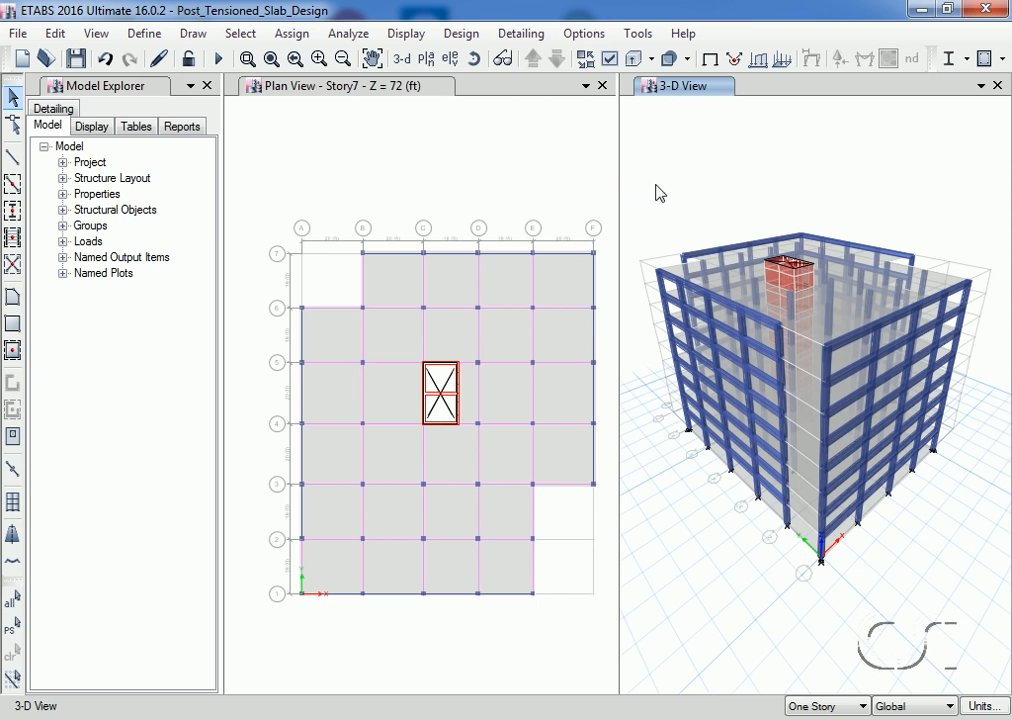
{"action": "left_click", "coordinate": [96, 34]}
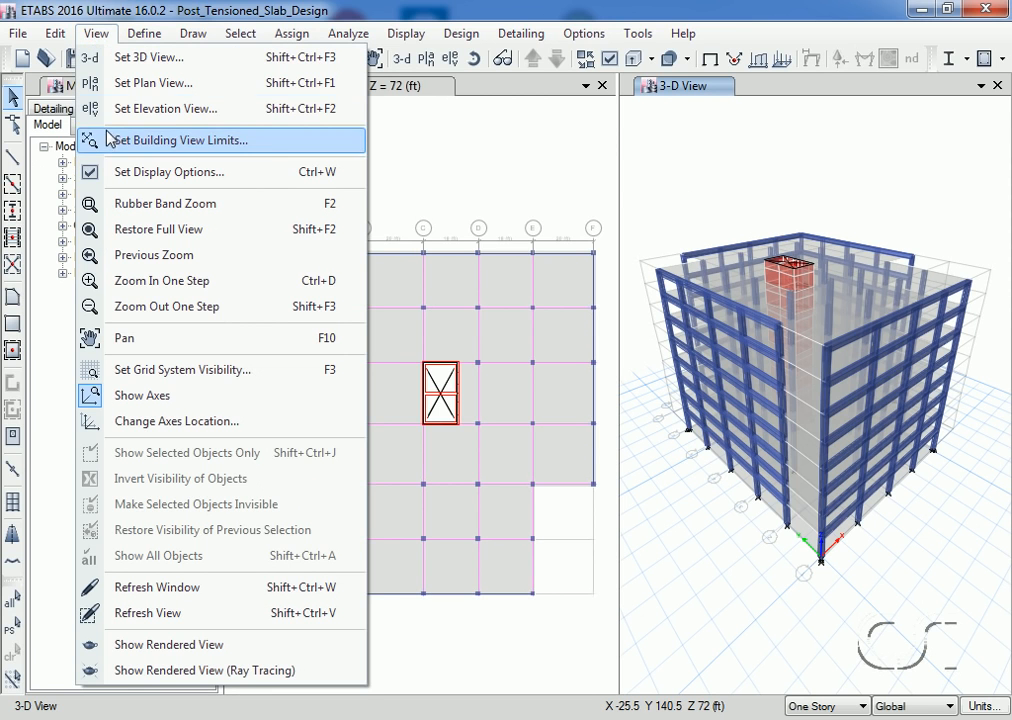
{"action": "left_click", "coordinate": [105, 140]}
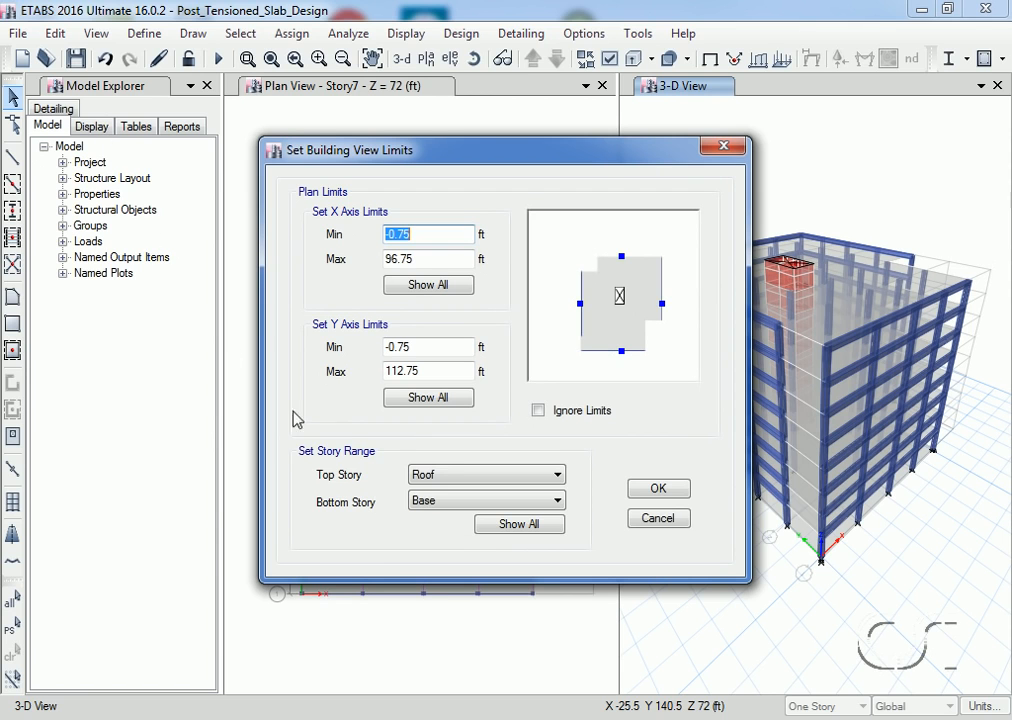
{"action": "left_click", "coordinate": [443, 476]}
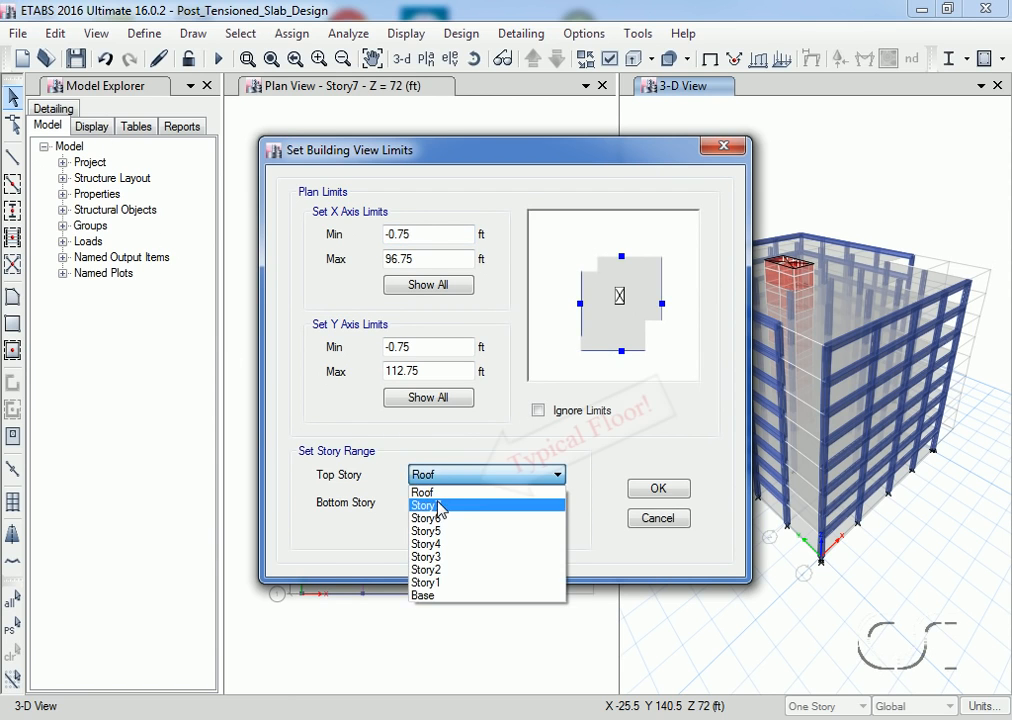
{"action": "left_click", "coordinate": [425, 502]}
{"action": "left_click", "coordinate": [440, 510]}
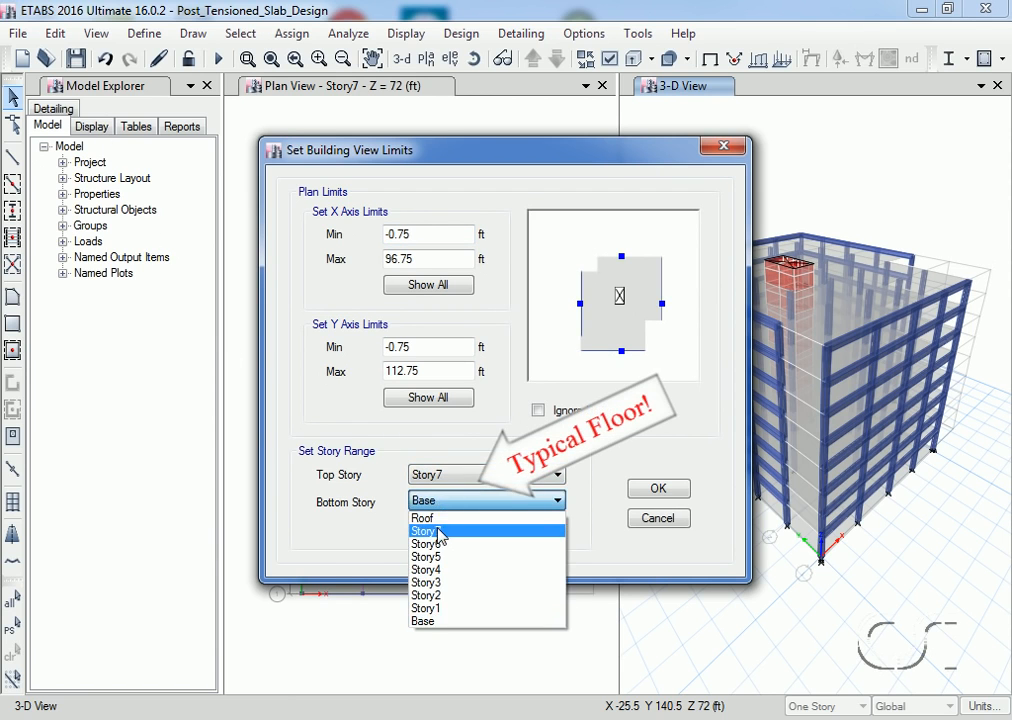
{"action": "left_click", "coordinate": [443, 535]}
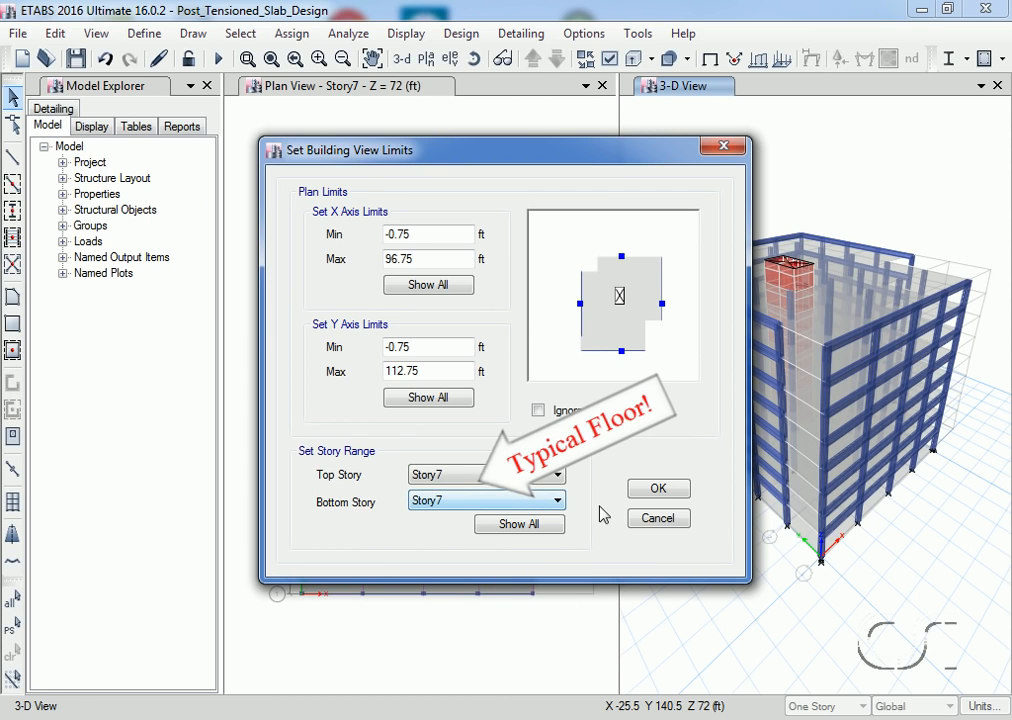
{"action": "left_click", "coordinate": [652, 489]}
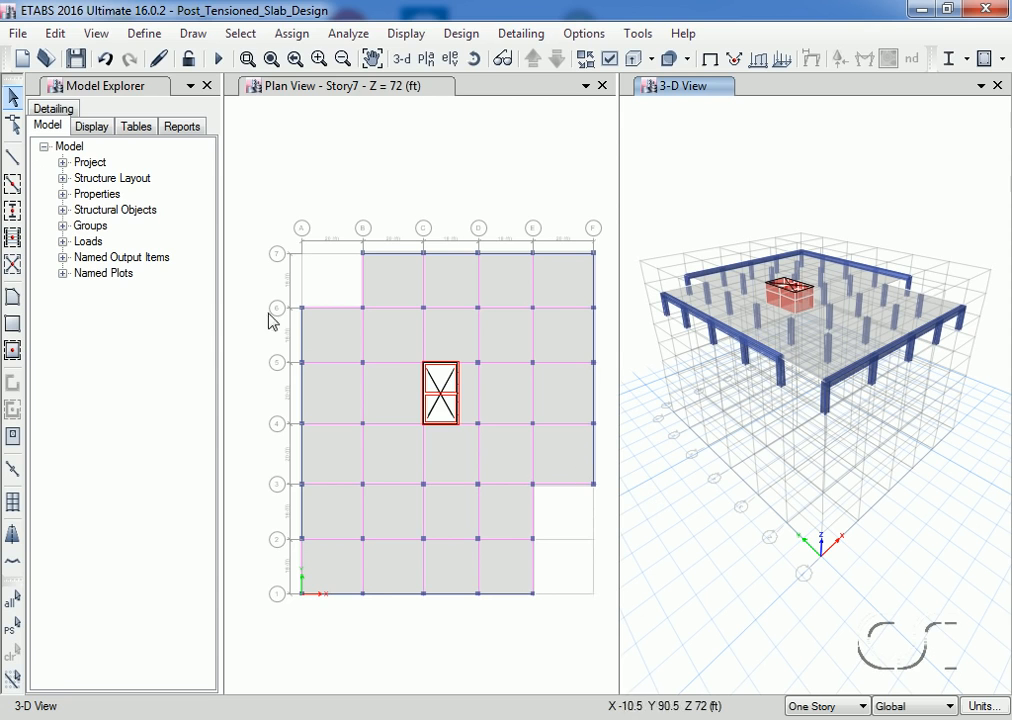
Step: Hide the grid lines in the 3-D view and make the Story7 plan view active
{"action": "left_click", "coordinate": [97, 35]}
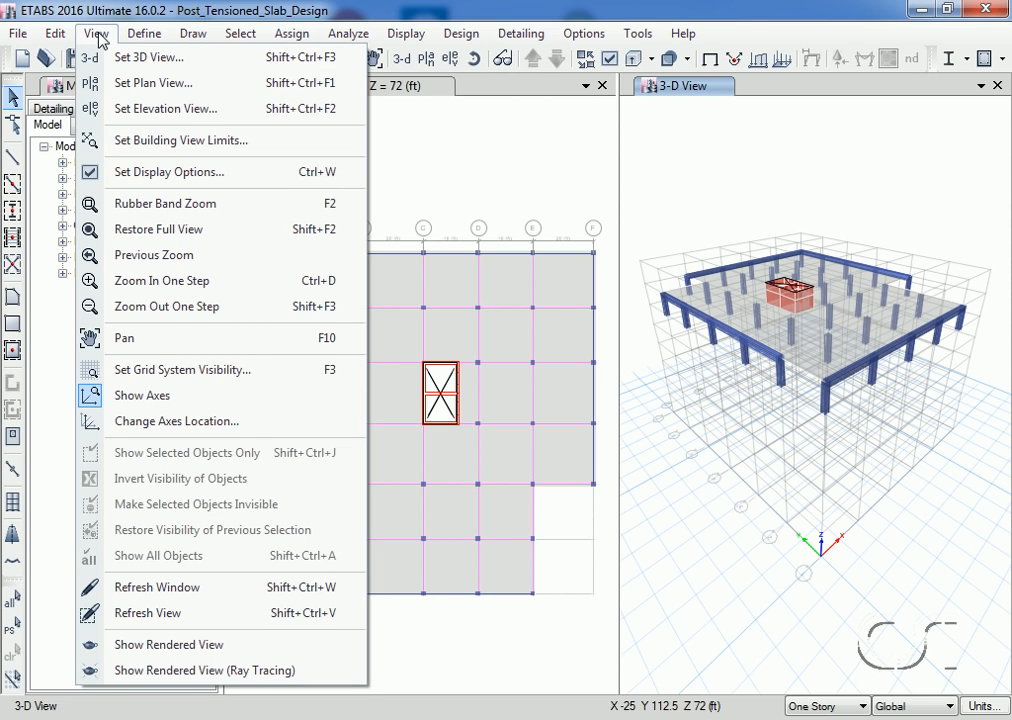
{"action": "left_click", "coordinate": [119, 388]}
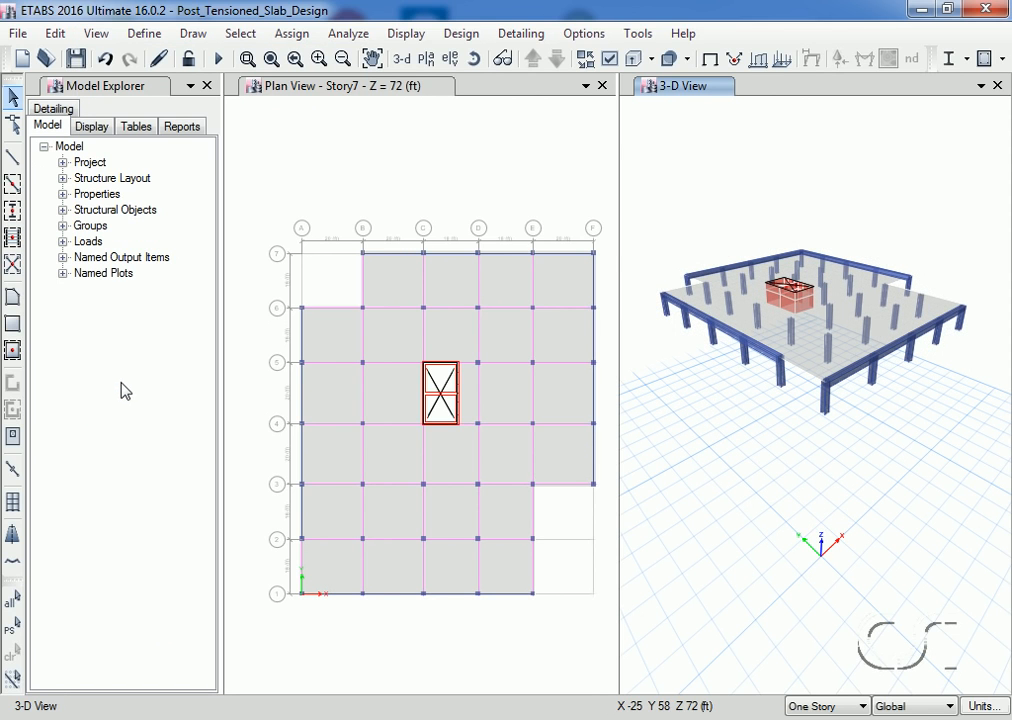
{"action": "left_click", "coordinate": [273, 203]}
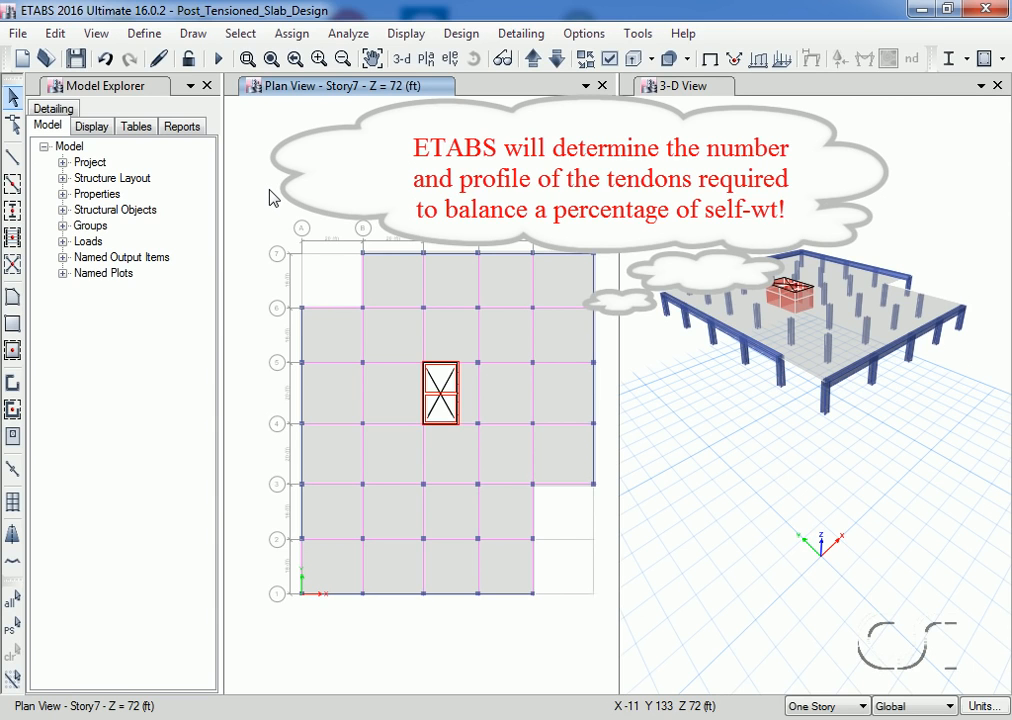
Step: Select all layer A design strips by object type
{"action": "left_click", "coordinate": [241, 34]}
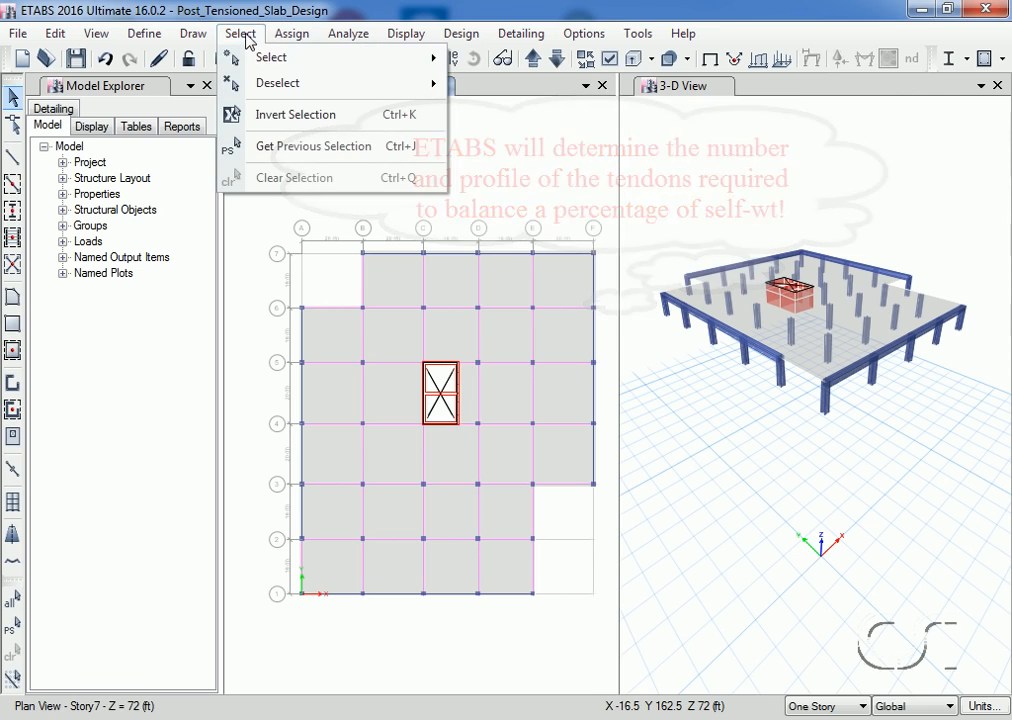
{"action": "mouse_move", "coordinate": [262, 57]}
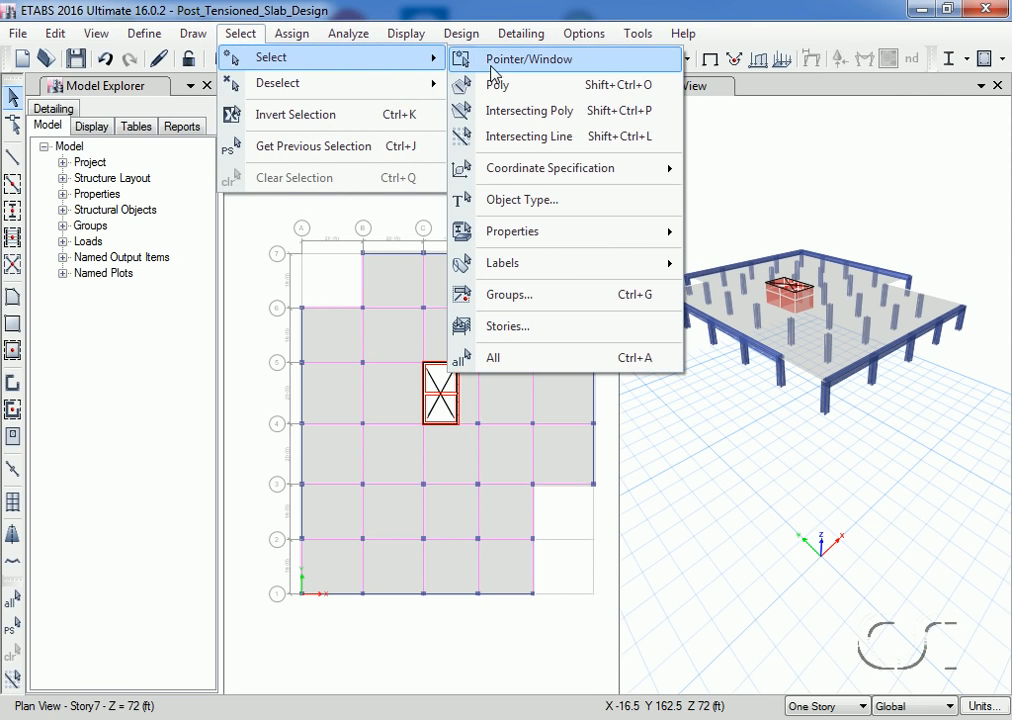
{"action": "left_click", "coordinate": [495, 199]}
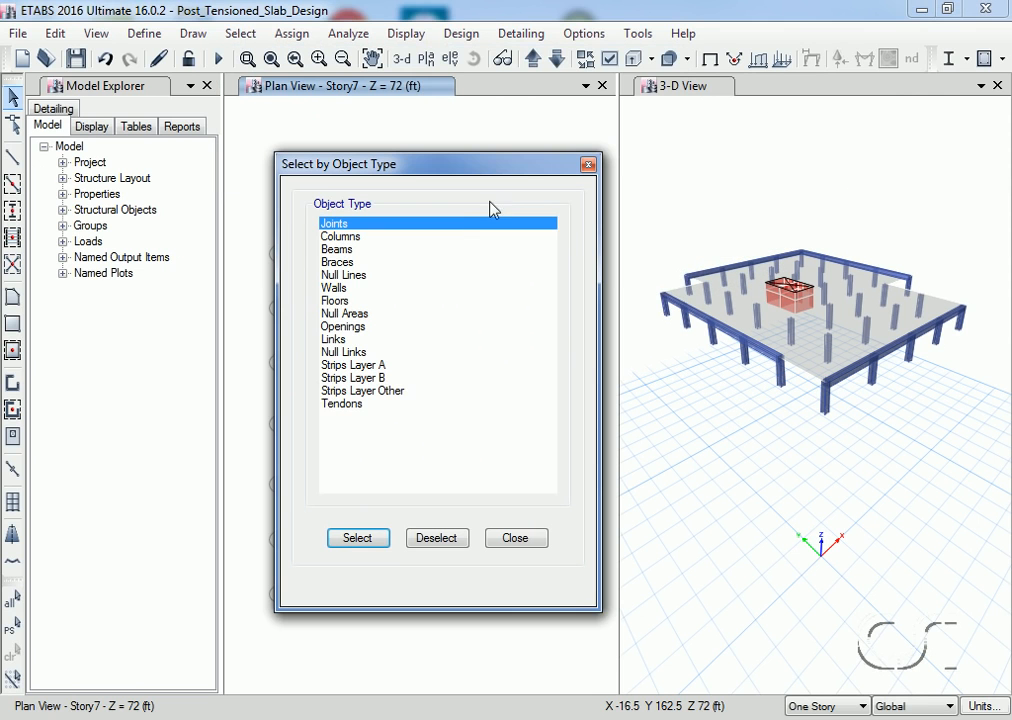
{"action": "left_click", "coordinate": [362, 365]}
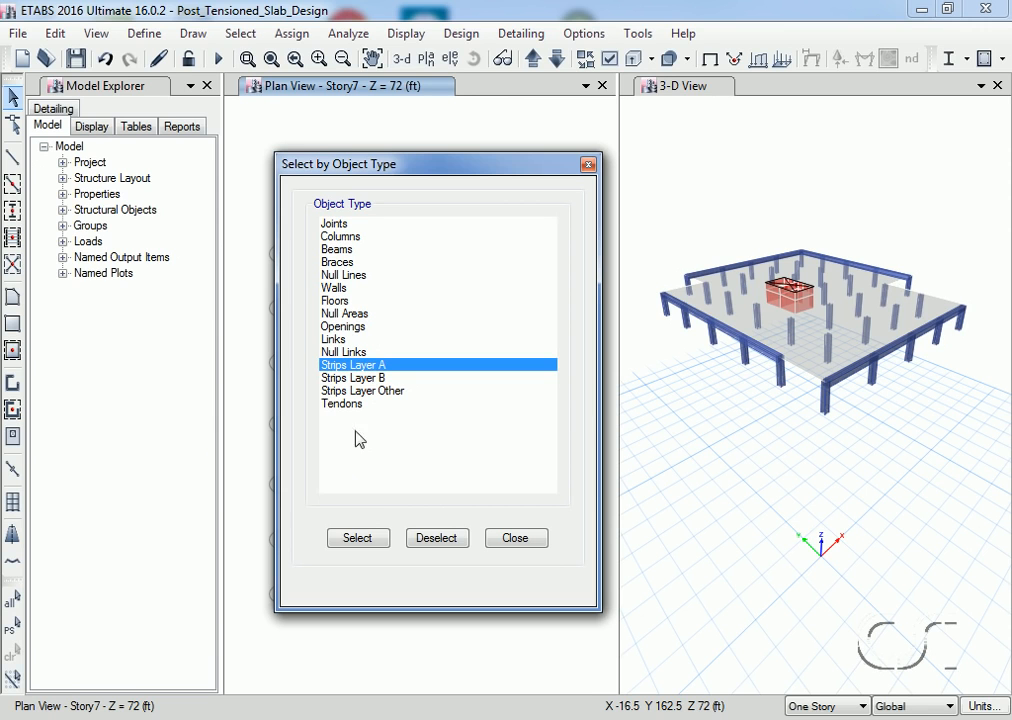
{"action": "left_click", "coordinate": [356, 540]}
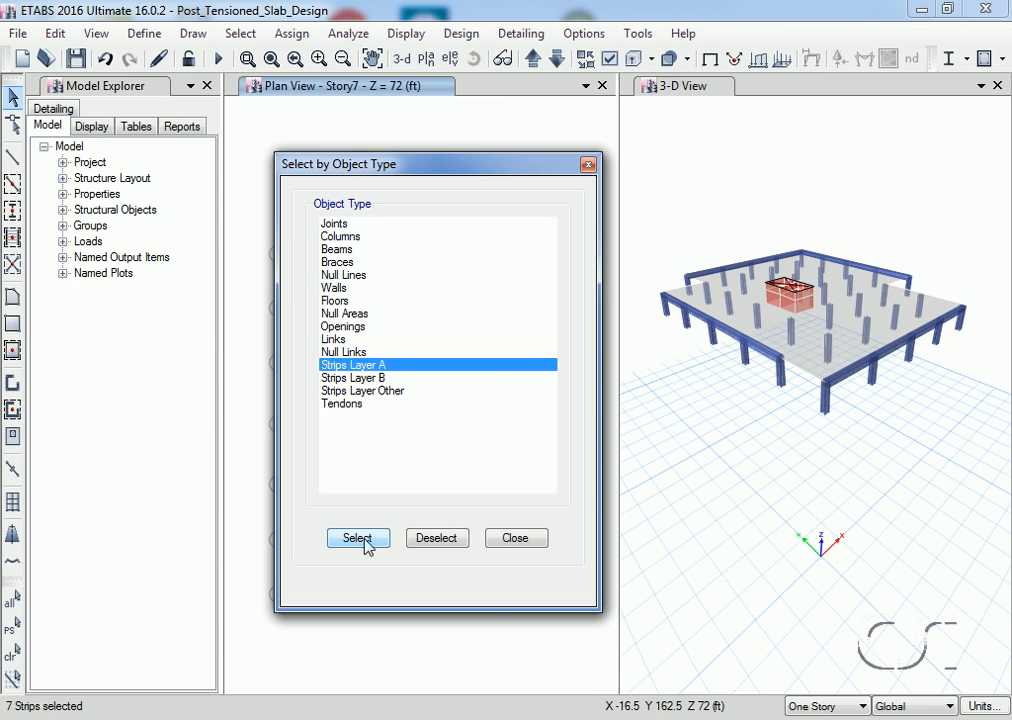
{"action": "left_click", "coordinate": [514, 539]}
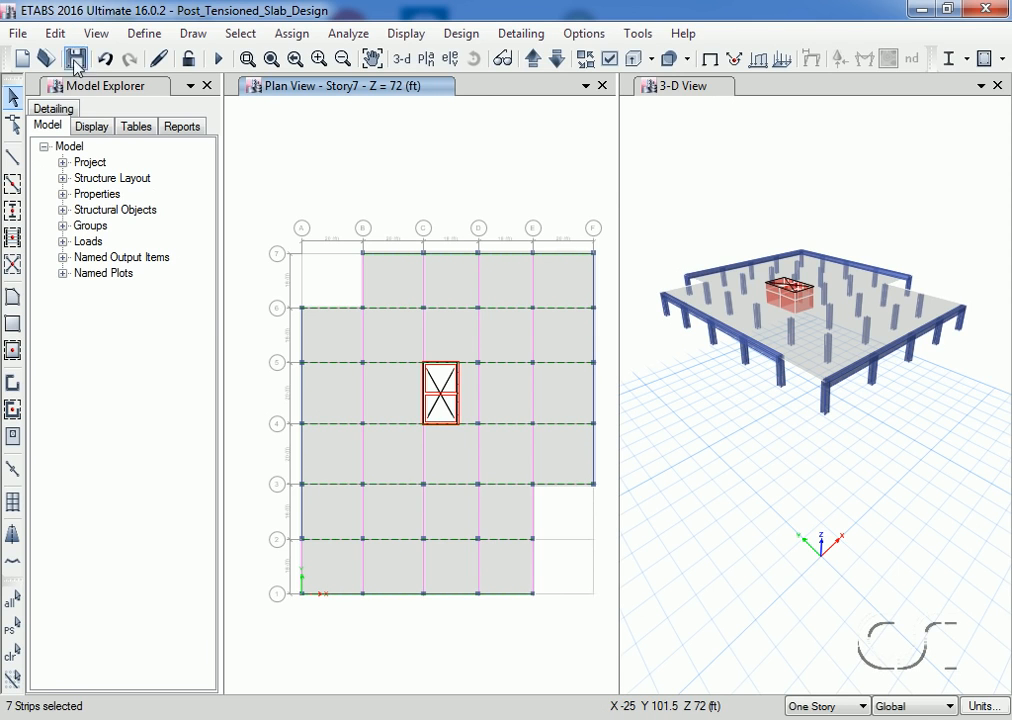
Step: Add banded tendons in the selected strips with a band width of 0 in, the Tendon1 property and a Parabola vertical profile
{"action": "left_click", "coordinate": [60, 34]}
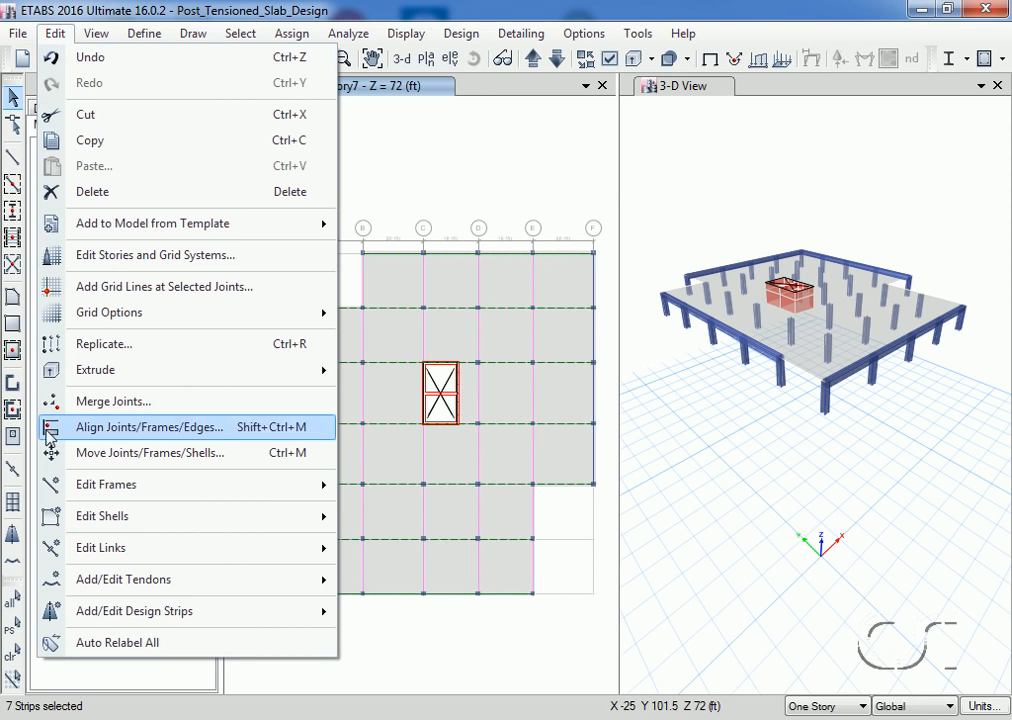
{"action": "mouse_move", "coordinate": [85, 581]}
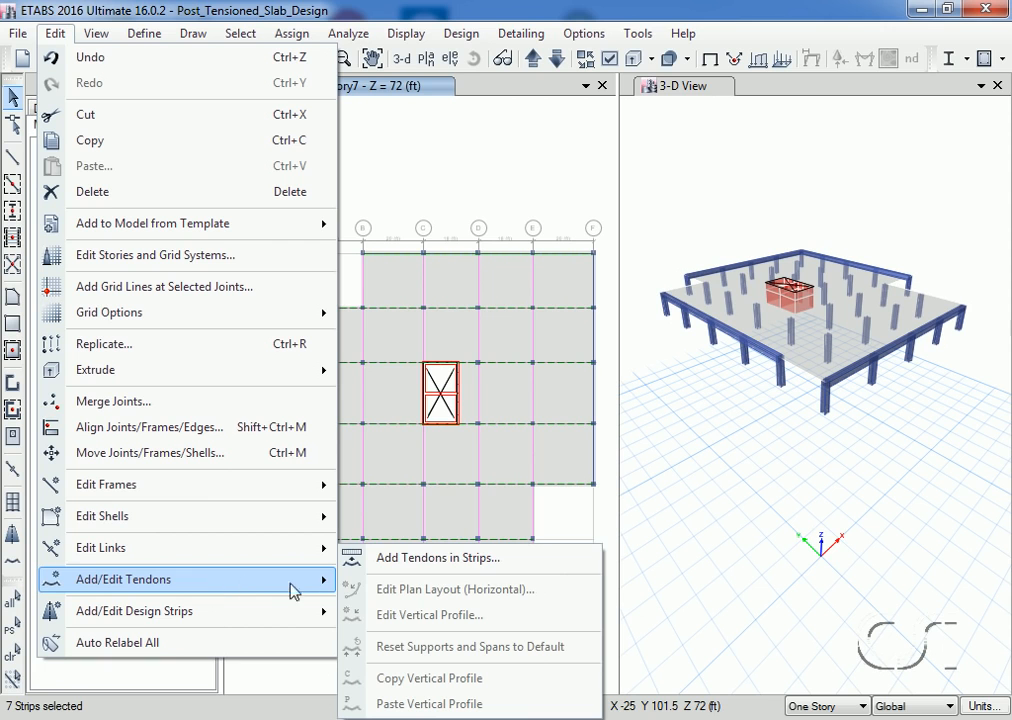
{"action": "left_click", "coordinate": [481, 568]}
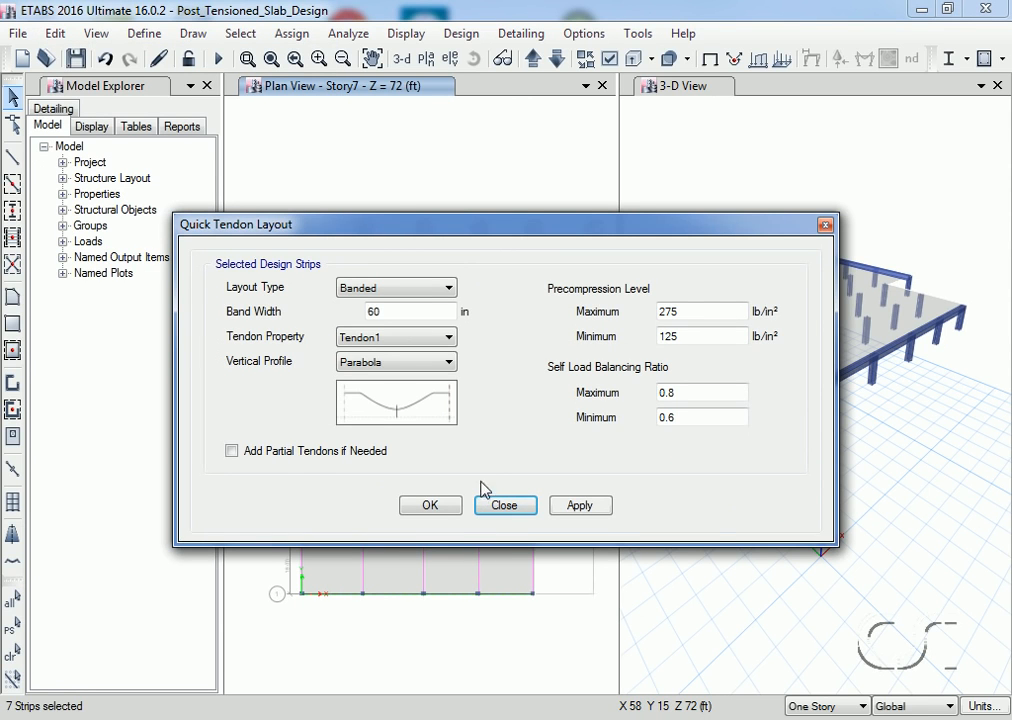
{"action": "double_click", "coordinate": [411, 313]}
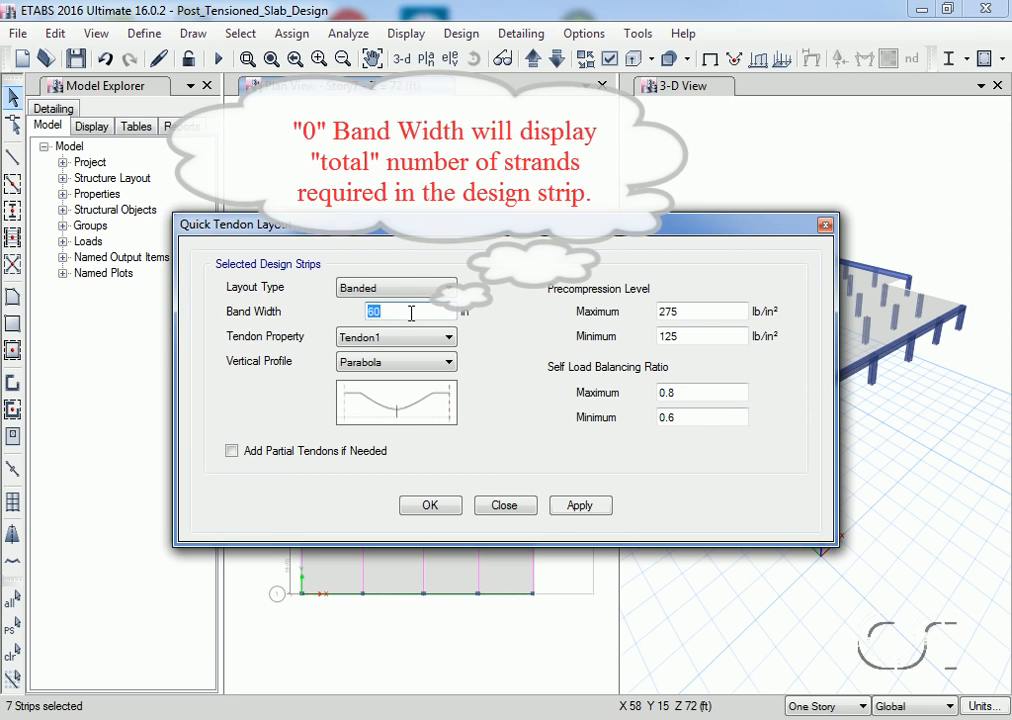
{"action": "type", "text": "0"}
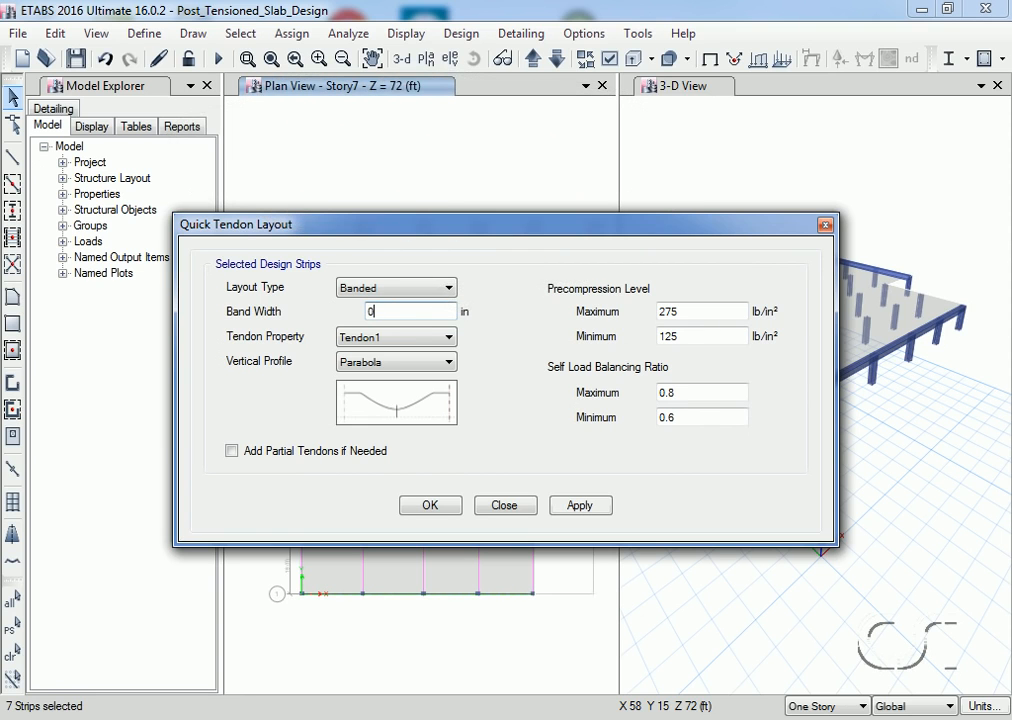
{"action": "left_click", "coordinate": [447, 365]}
{"action": "left_click", "coordinate": [447, 364]}
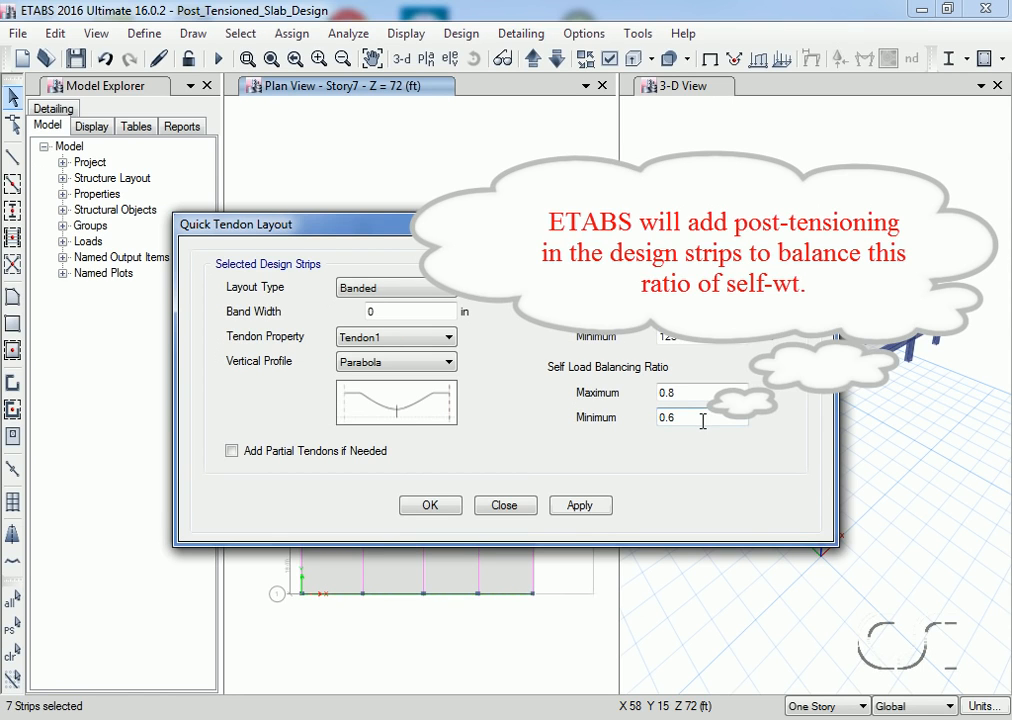
{"action": "left_click", "coordinate": [575, 508]}
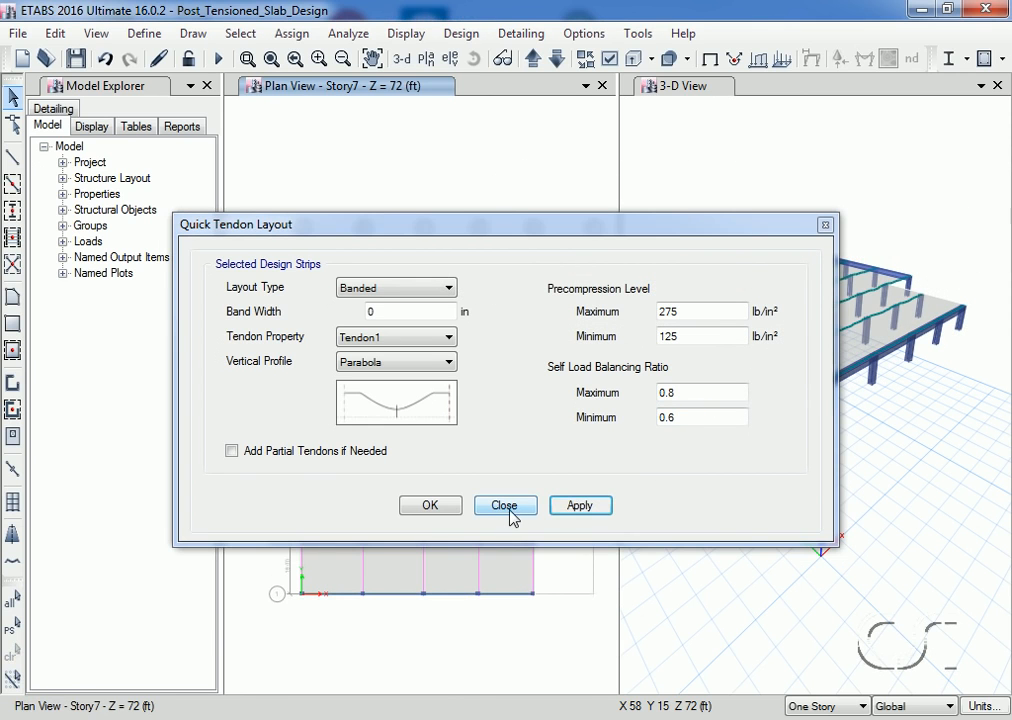
{"action": "left_click", "coordinate": [506, 506]}
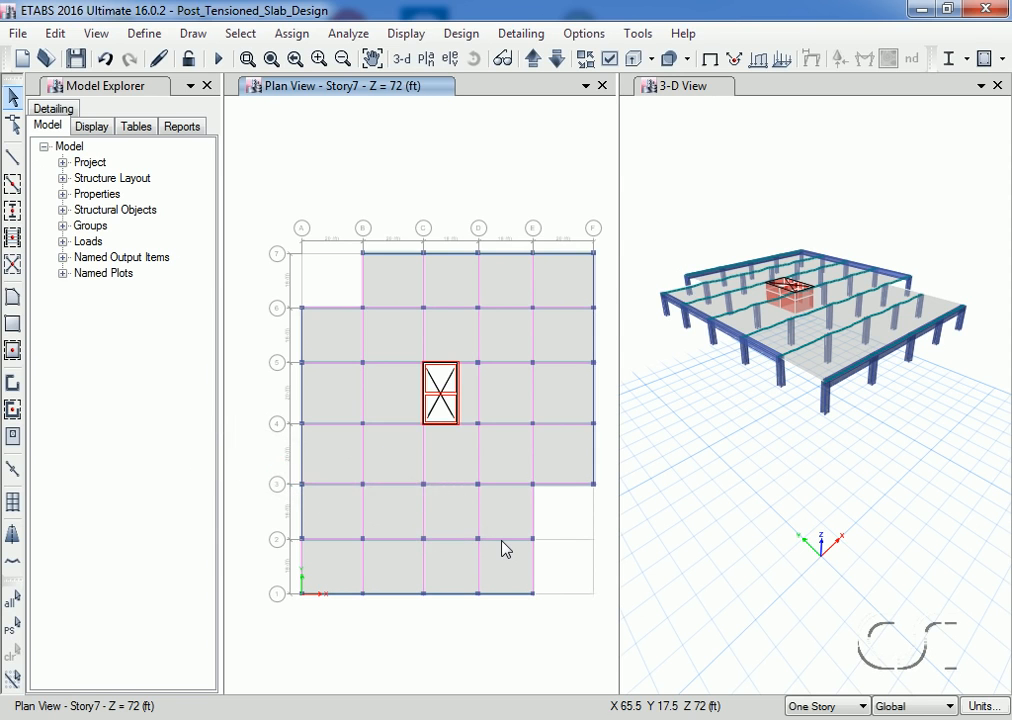
Step: Inspect the assignments, loads and geometry of the Story7 tendon along grid line 2
{"action": "right_click", "coordinate": [504, 549], "text": "ctrl"}
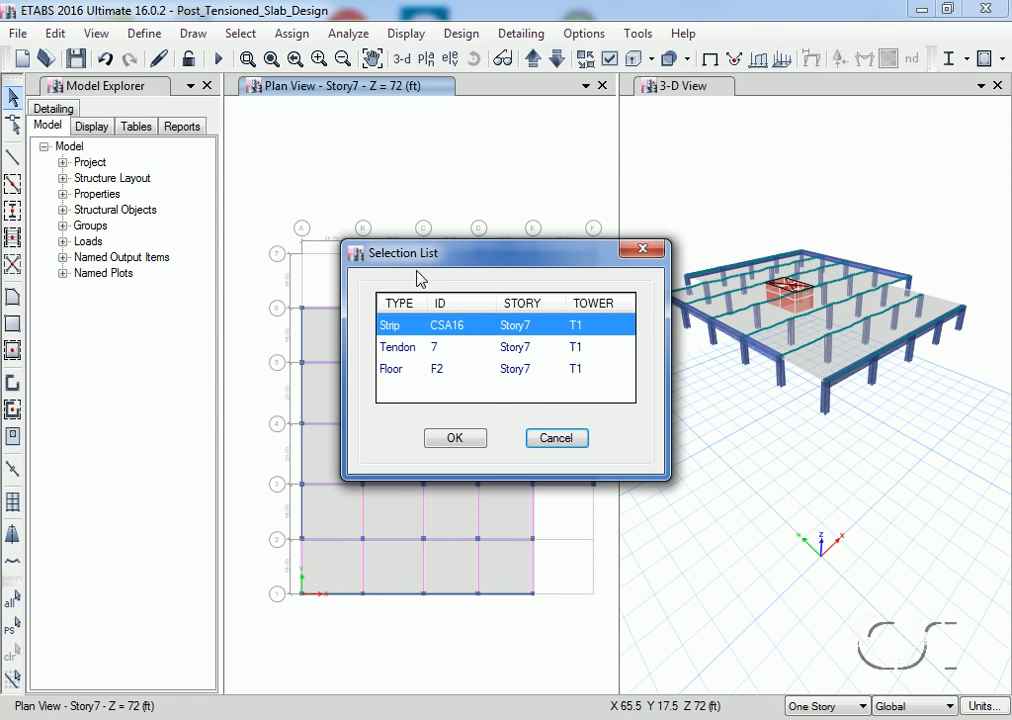
{"action": "left_click", "coordinate": [405, 349]}
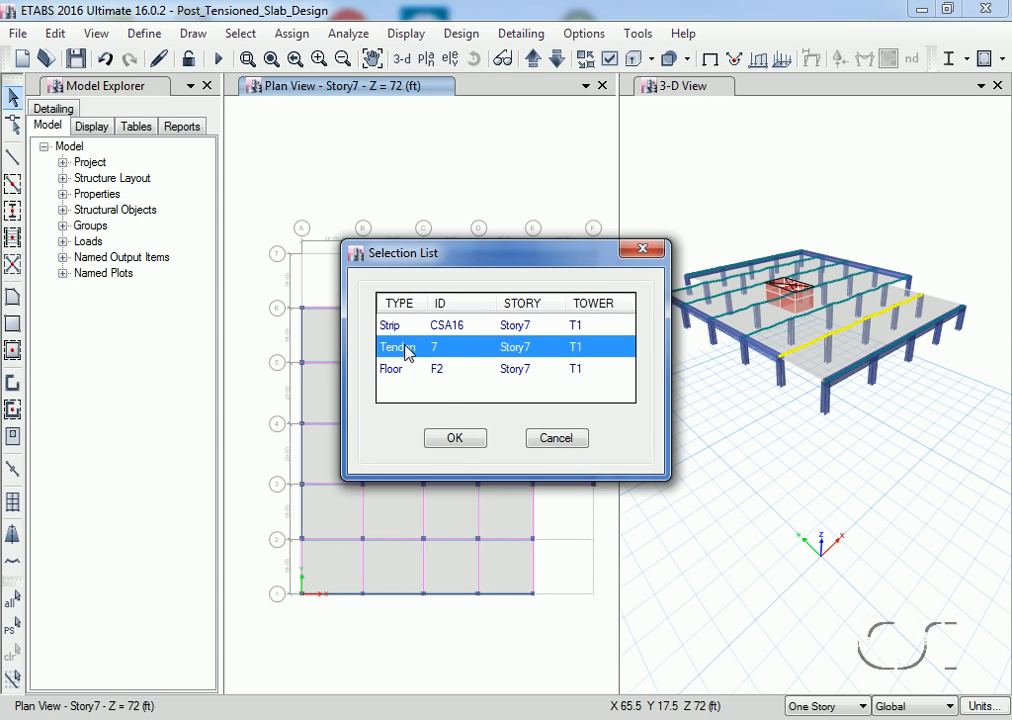
{"action": "left_click", "coordinate": [454, 442]}
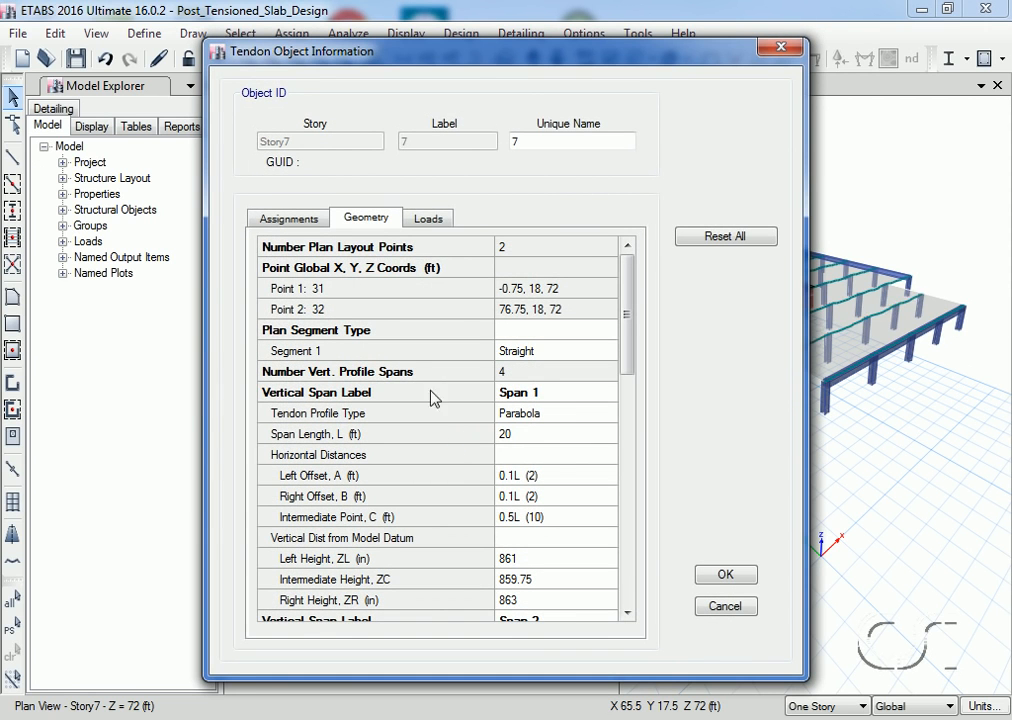
{"action": "left_click", "coordinate": [309, 221]}
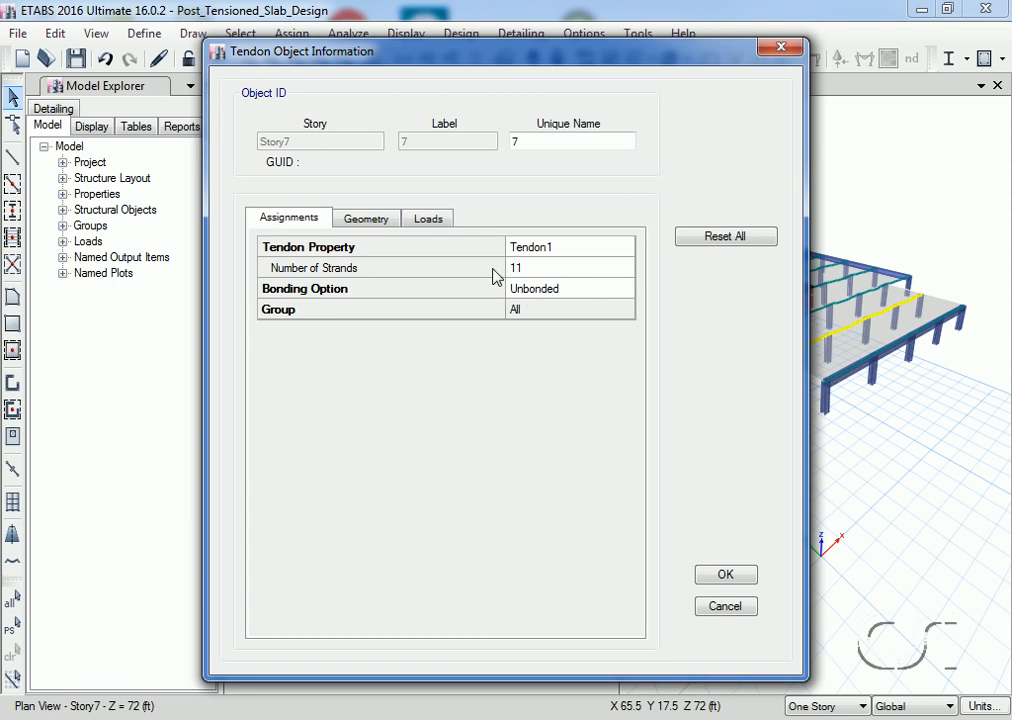
{"action": "left_click", "coordinate": [430, 220]}
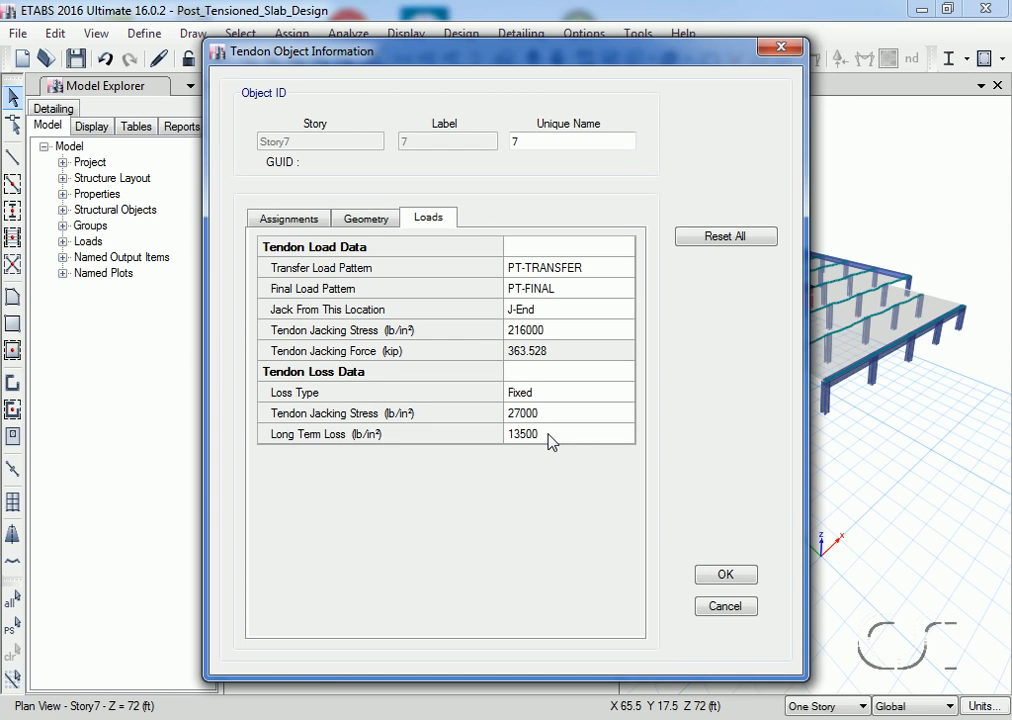
{"action": "left_click", "coordinate": [381, 224]}
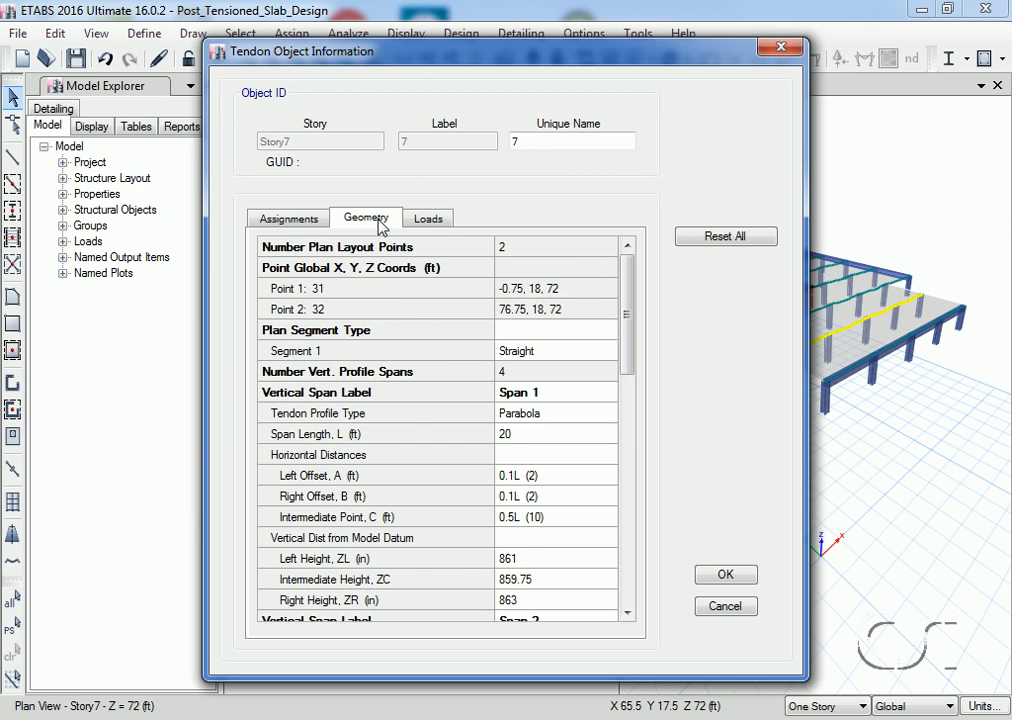
Step: Open the tendon's vertical profile and set the intermediate height ZC of Span 1 to 2 in
{"action": "left_click", "coordinate": [530, 418]}
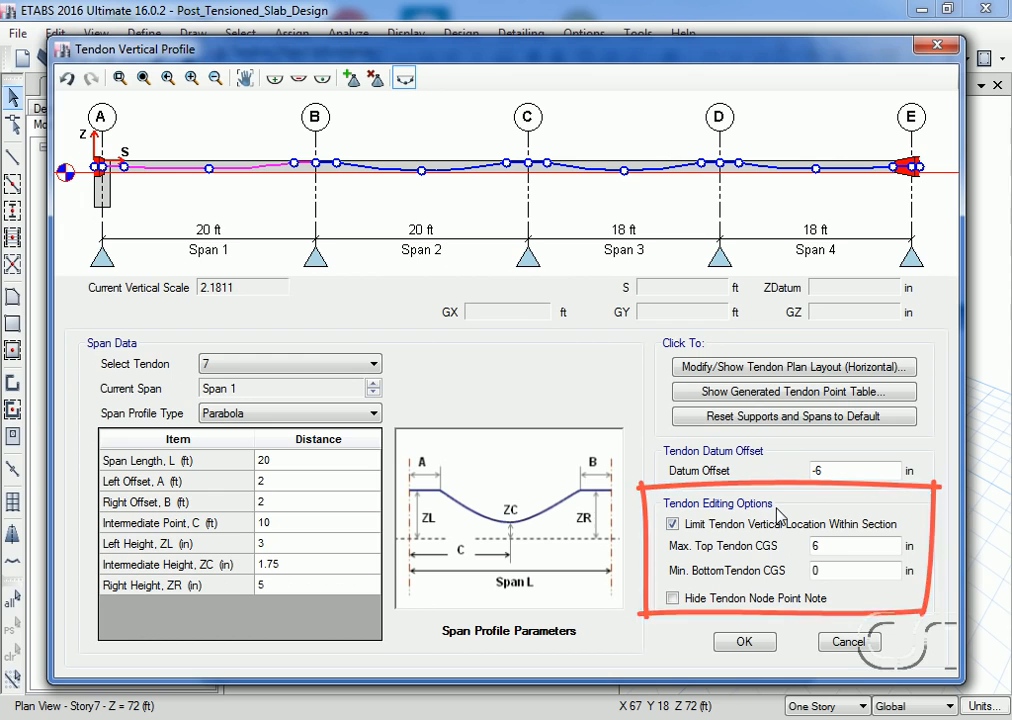
{"action": "left_click", "coordinate": [306, 565]}
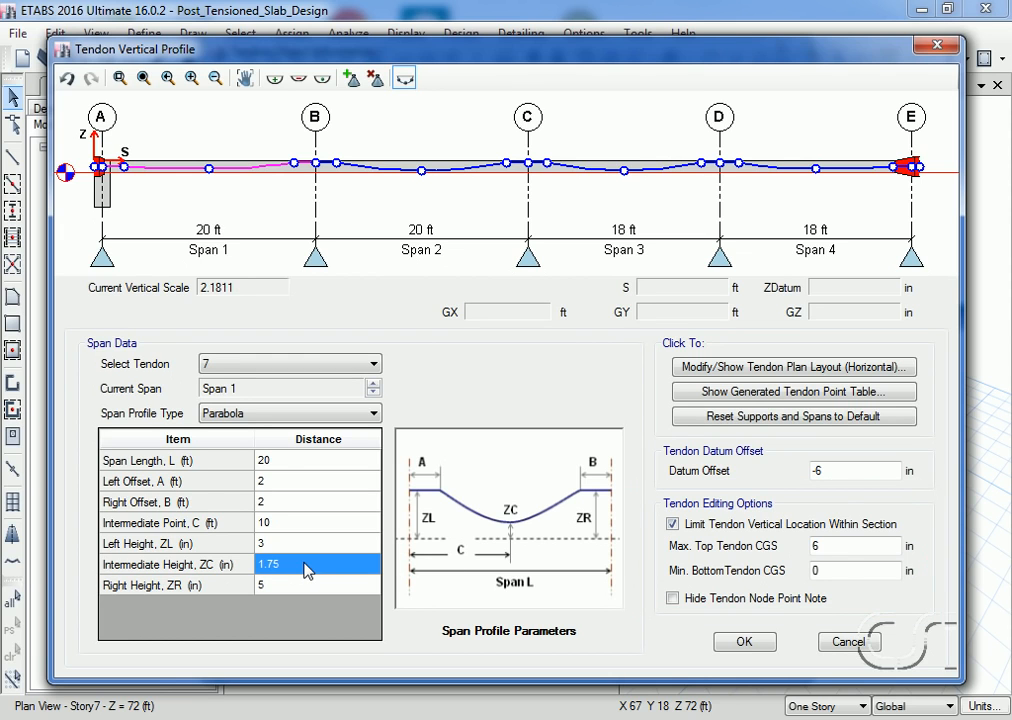
{"action": "type", "text": "2"}
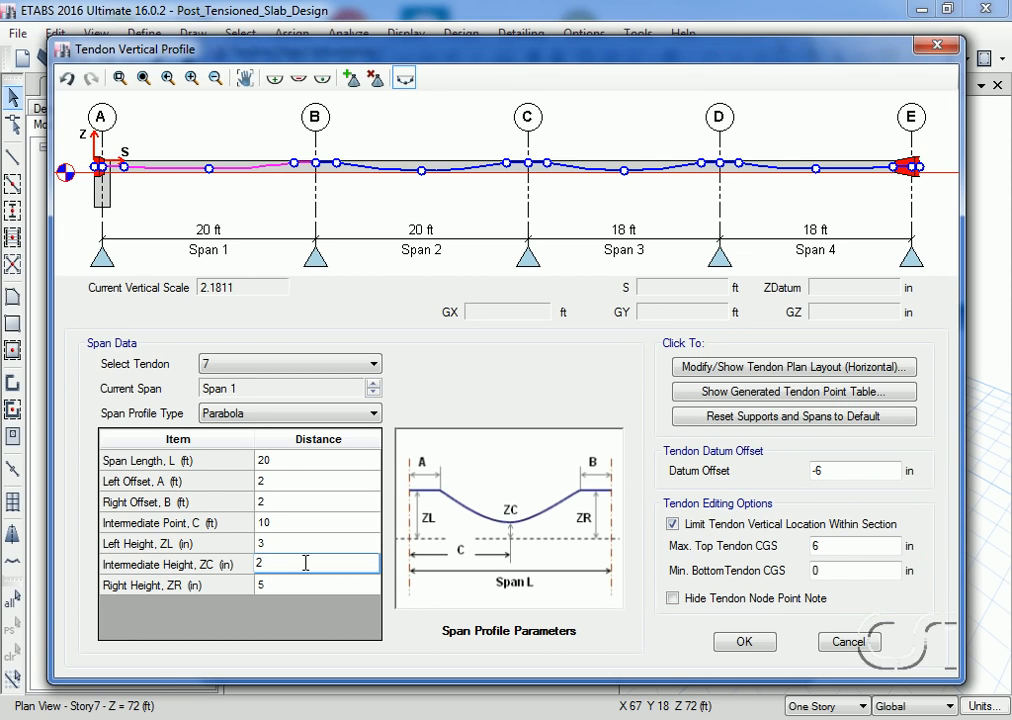
{"action": "mouse_move", "coordinate": [208, 168]}
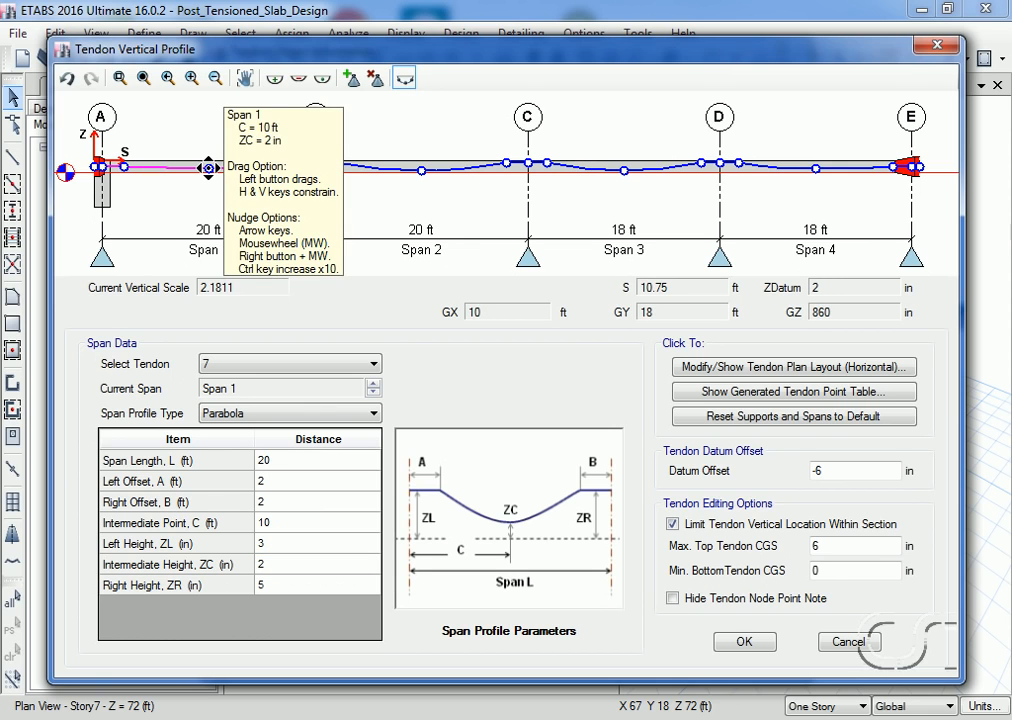
{"action": "left_click_drag", "start_coordinate": [208, 168], "coordinate": [208, 168]}
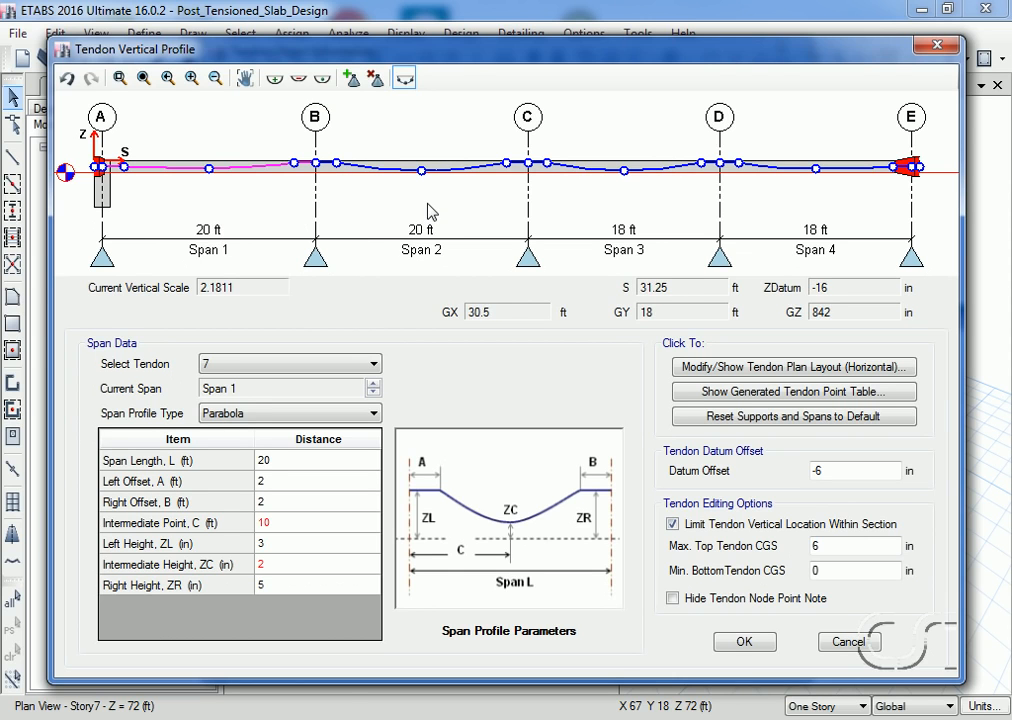
Step: Remove the right support of Span 2 from the tendon profile, basing the new span geometry on Span 2
{"action": "left_click", "coordinate": [373, 386]}
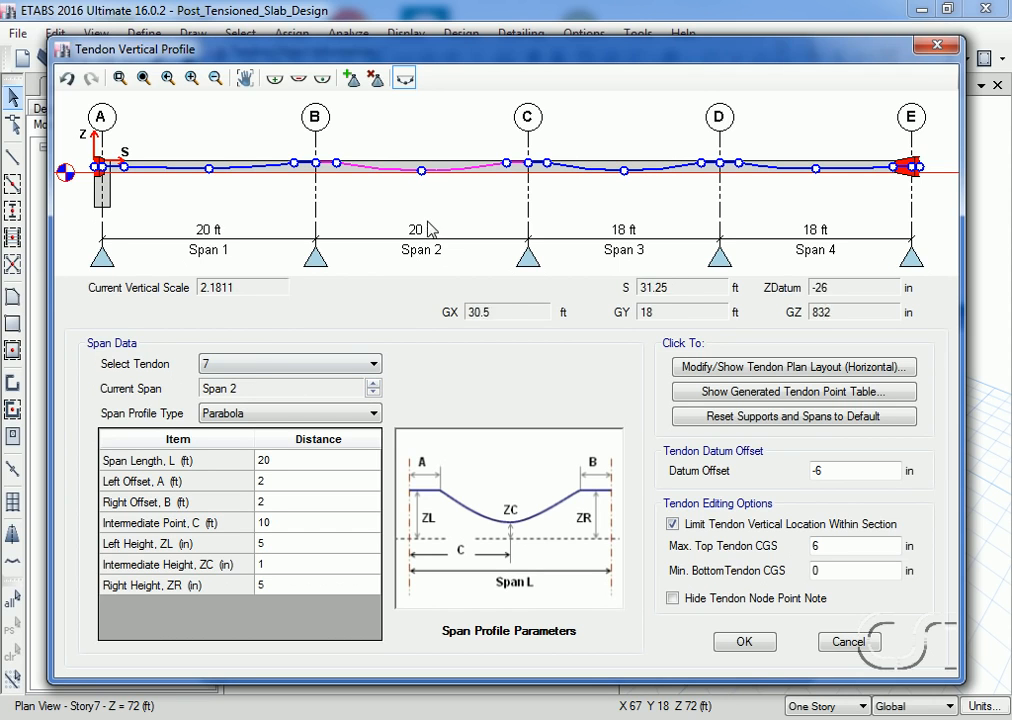
{"action": "left_click", "coordinate": [375, 79]}
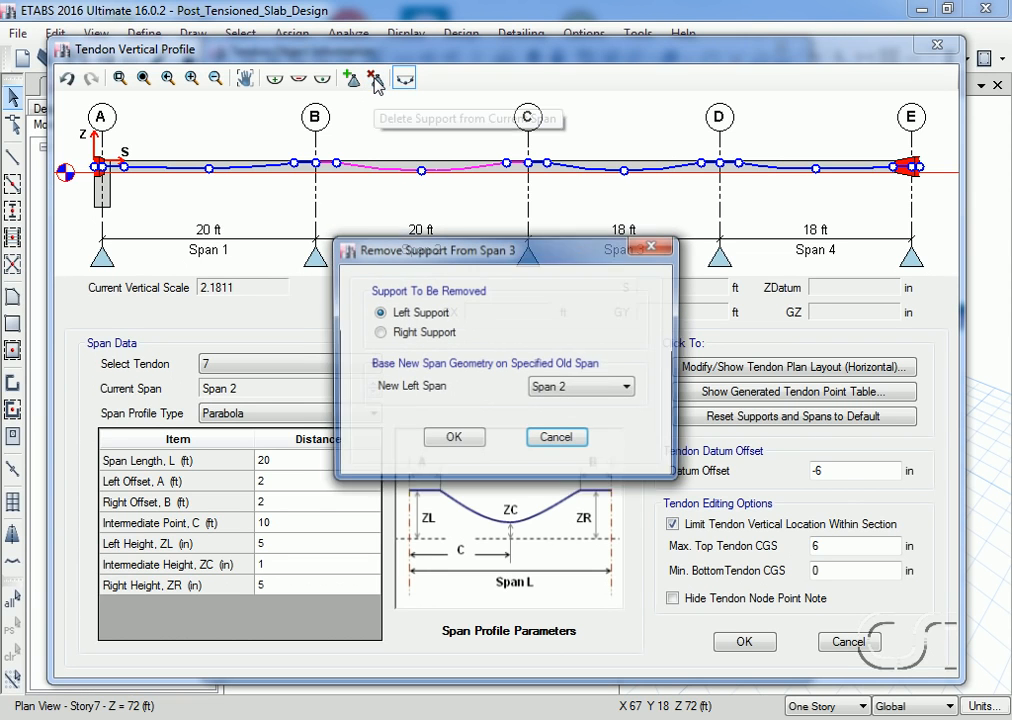
{"action": "left_click", "coordinate": [398, 333]}
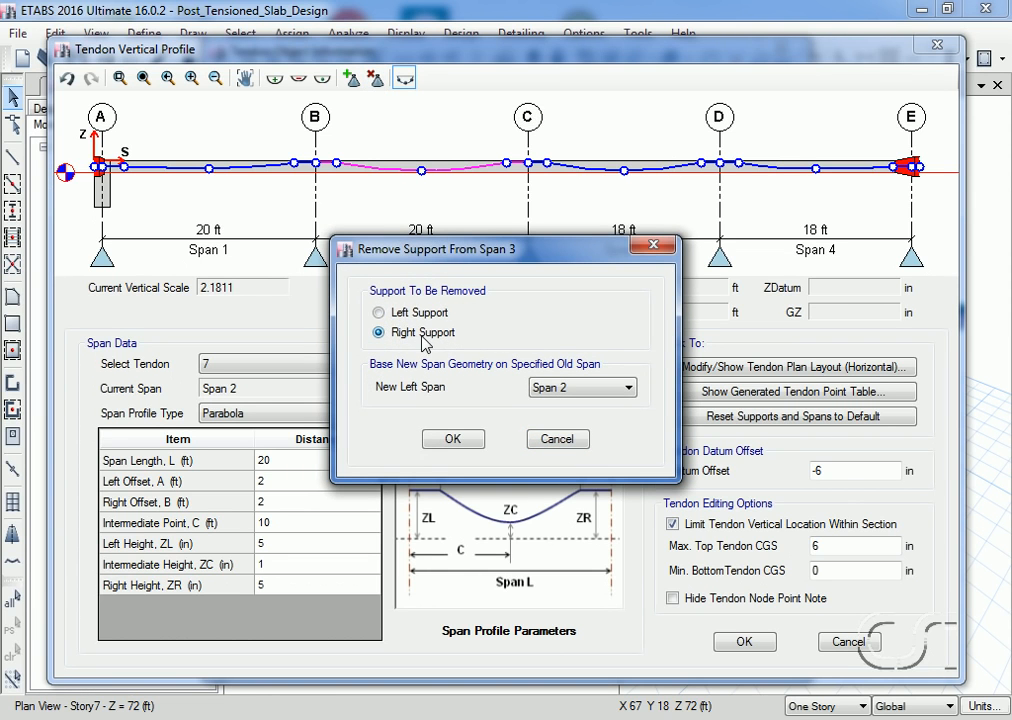
{"action": "left_click", "coordinate": [452, 440]}
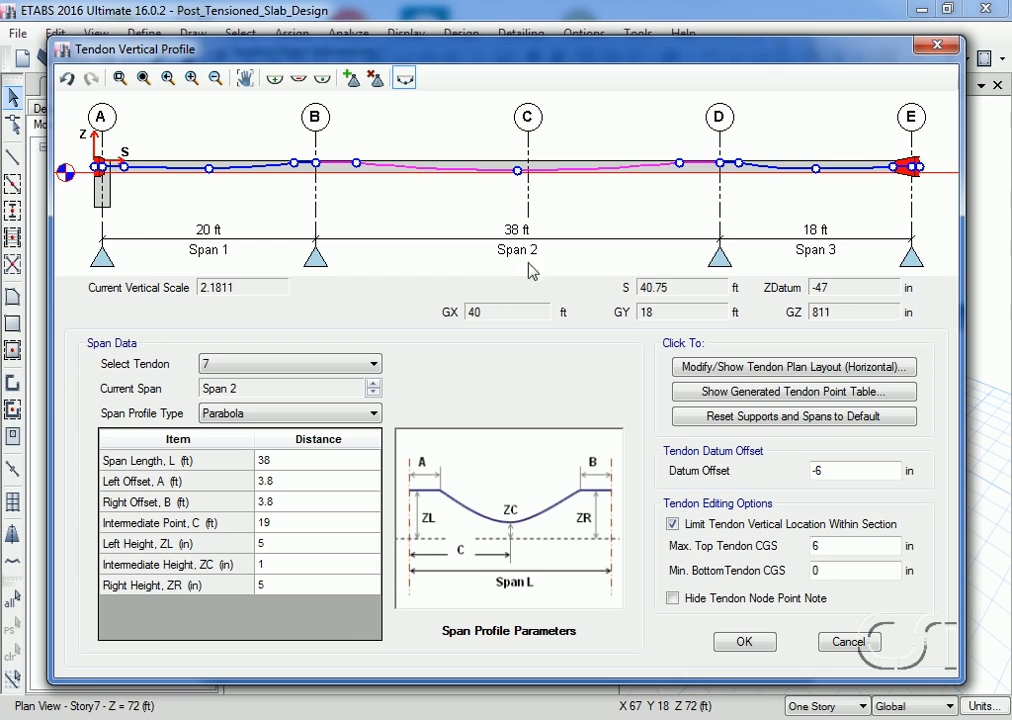
Step: Reset the tendon's supports and spans to default
{"action": "left_click", "coordinate": [274, 79]}
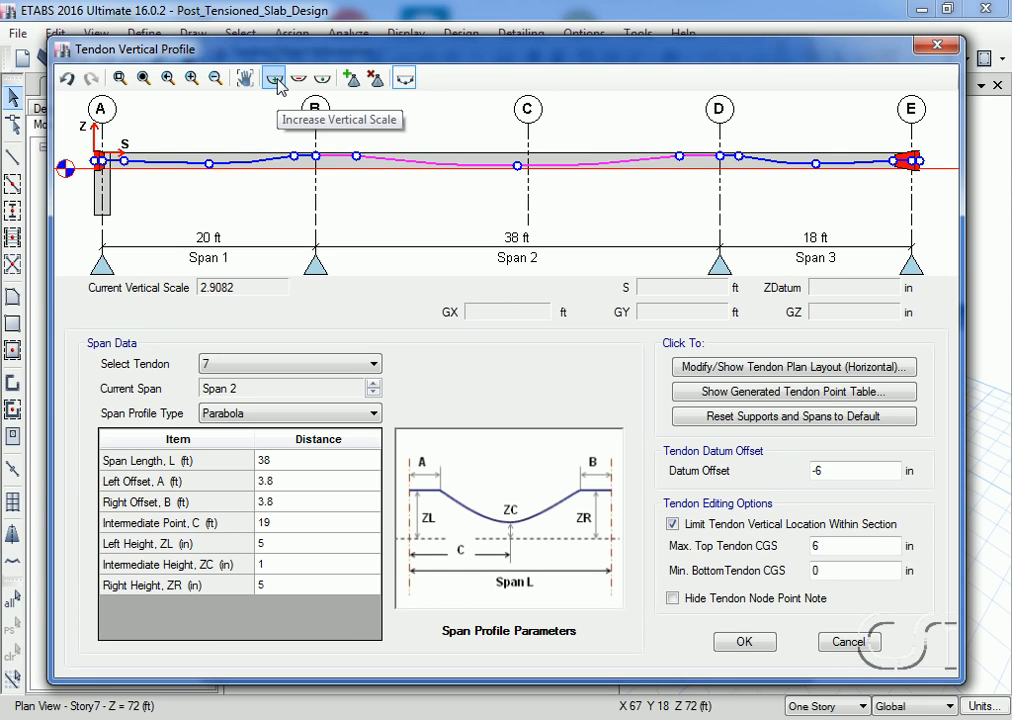
{"action": "left_click", "coordinate": [274, 79]}
{"action": "left_click", "coordinate": [274, 79]}
{"action": "left_click", "coordinate": [274, 79]}
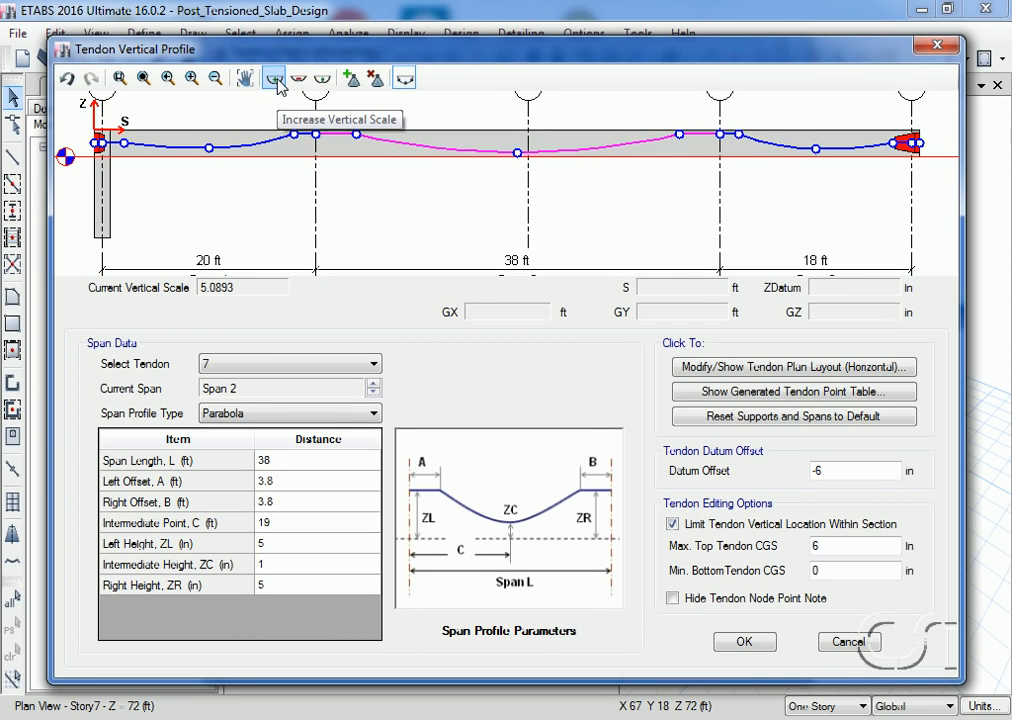
{"action": "left_click", "coordinate": [768, 417]}
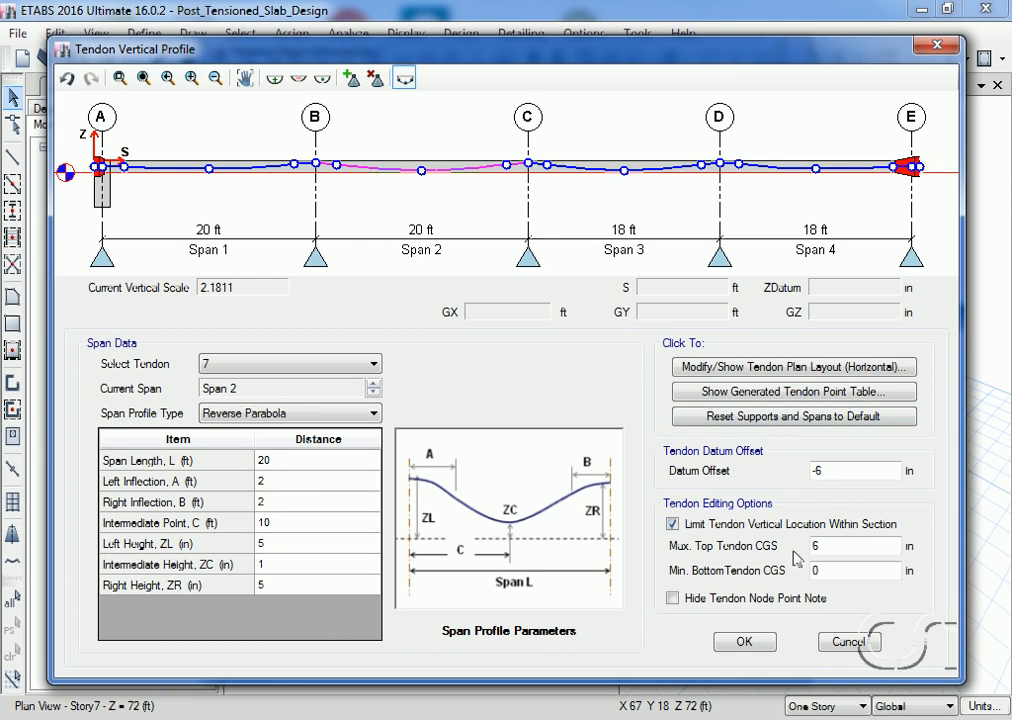
Step: Discard the tendon's vertical profile edits and leave its object information without saving
{"action": "left_click", "coordinate": [846, 645]}
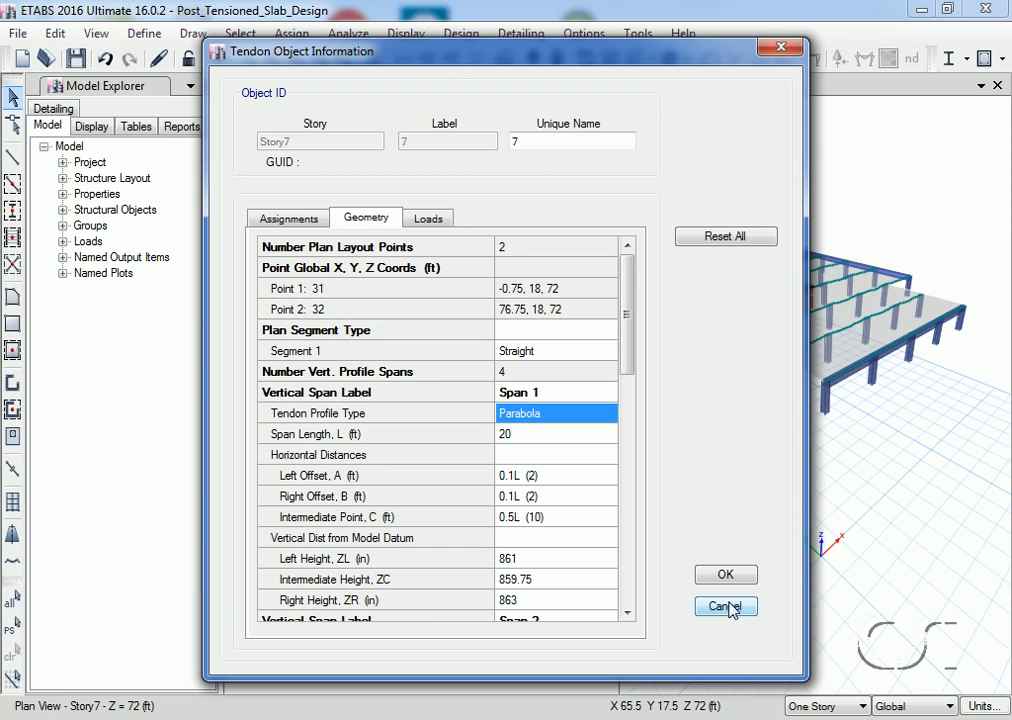
{"action": "left_click", "coordinate": [731, 609]}
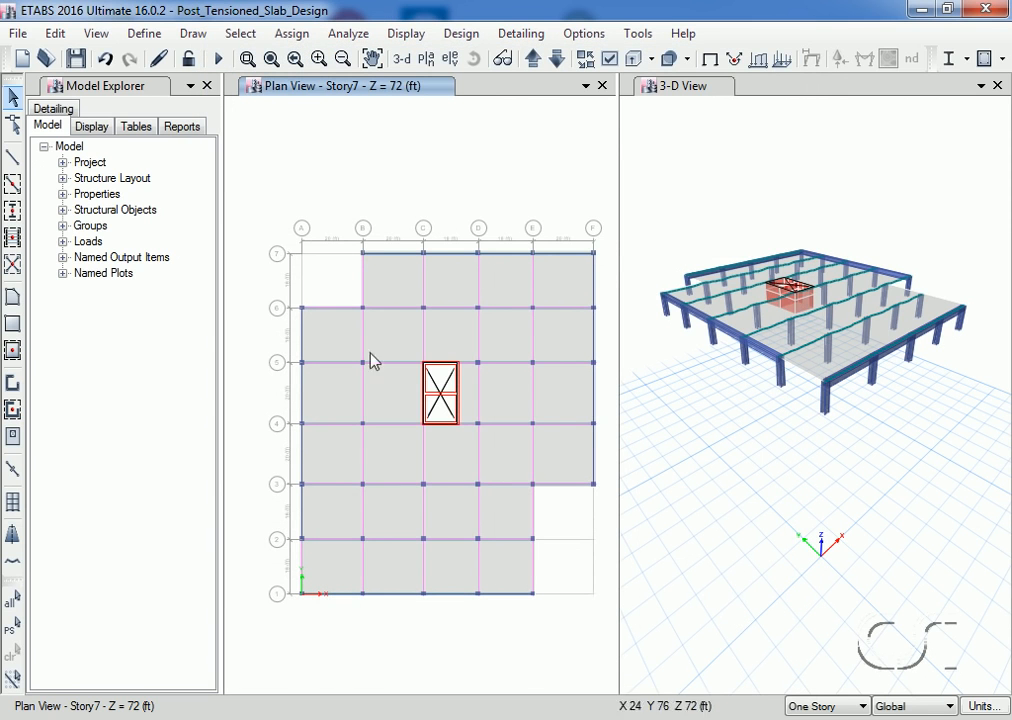
Step: Select all Strips Layer B objects by object type
{"action": "left_click", "coordinate": [252, 35]}
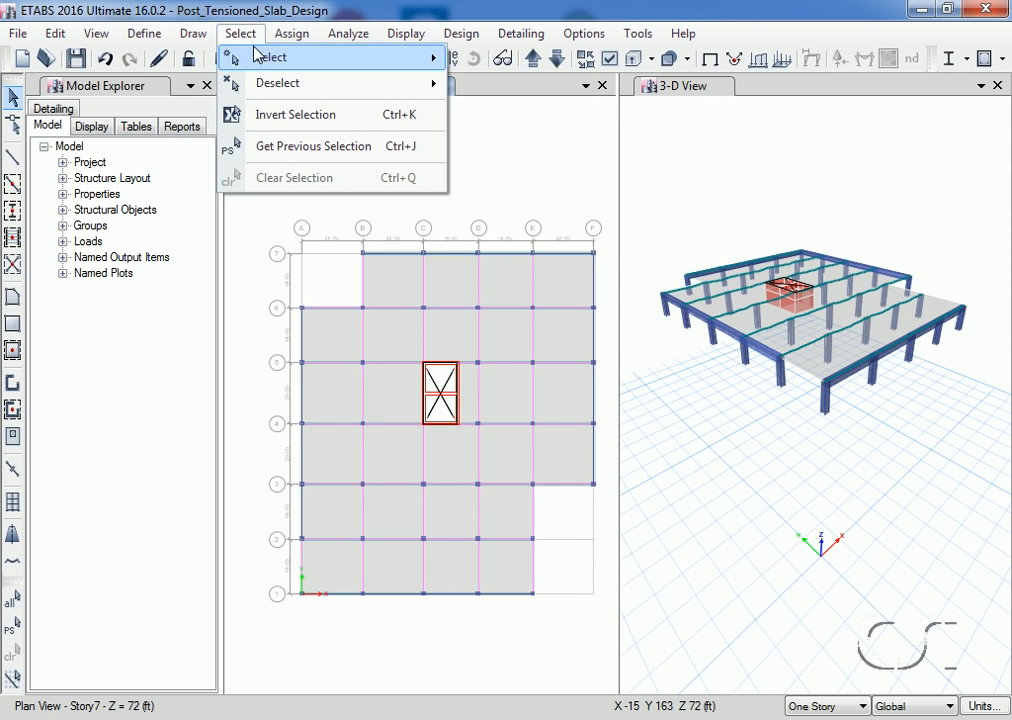
{"action": "mouse_move", "coordinate": [258, 57]}
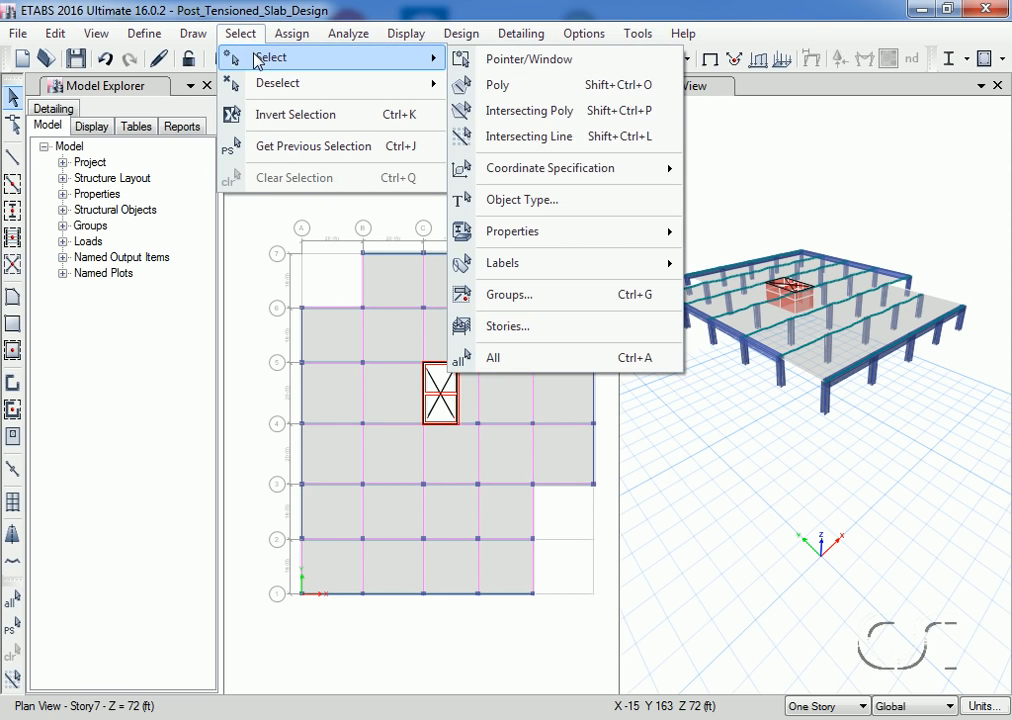
{"action": "left_click", "coordinate": [496, 200]}
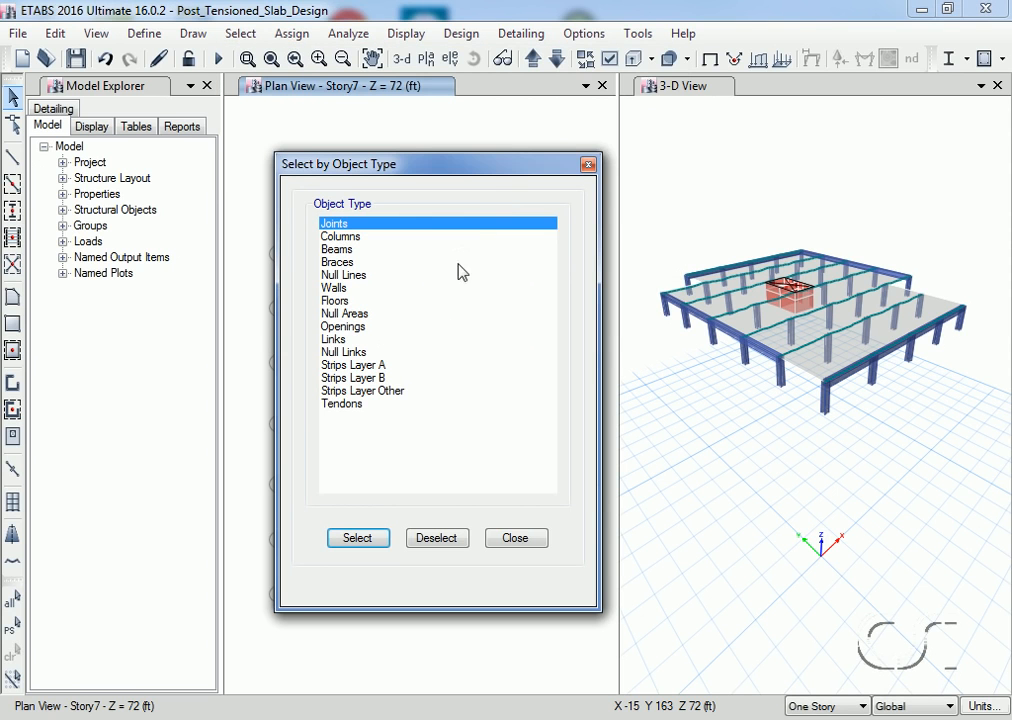
{"action": "left_click", "coordinate": [368, 379]}
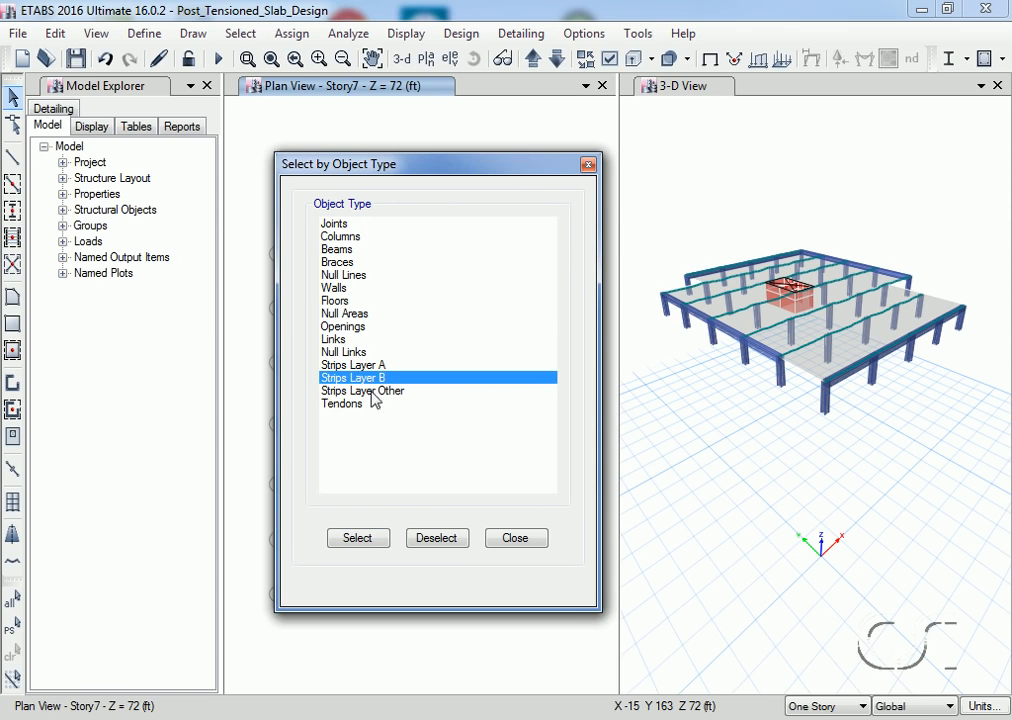
{"action": "left_click", "coordinate": [366, 539]}
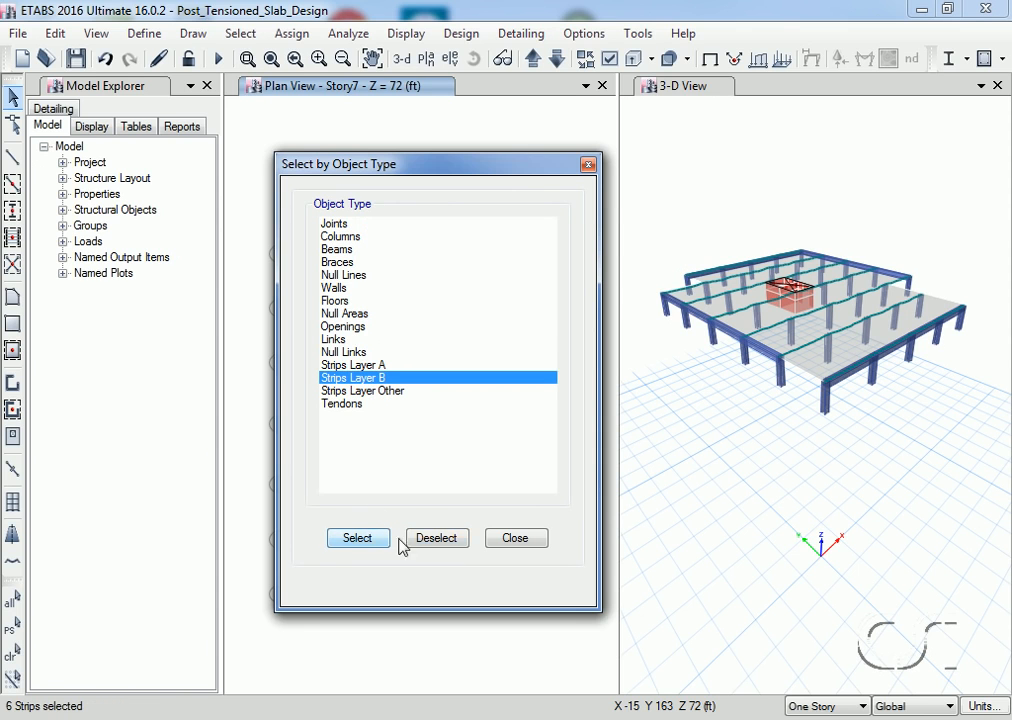
{"action": "left_click", "coordinate": [516, 539]}
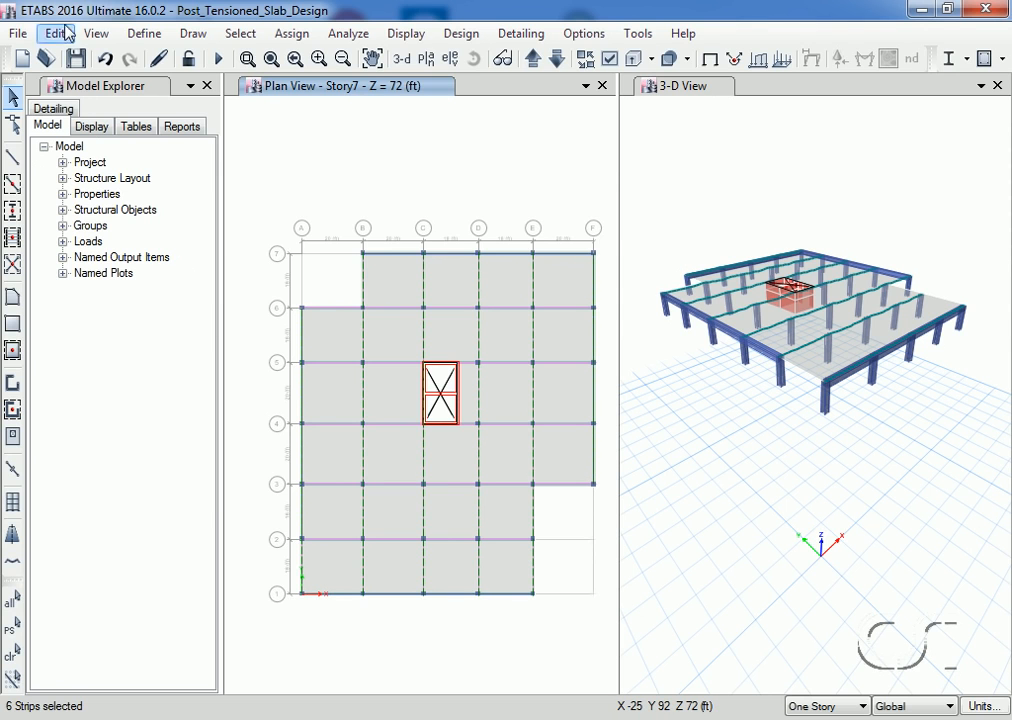
Step: Add tendons in the selected strips with a Distributed layout and a Reverse Parabola vertical profile
{"action": "left_click", "coordinate": [57, 34]}
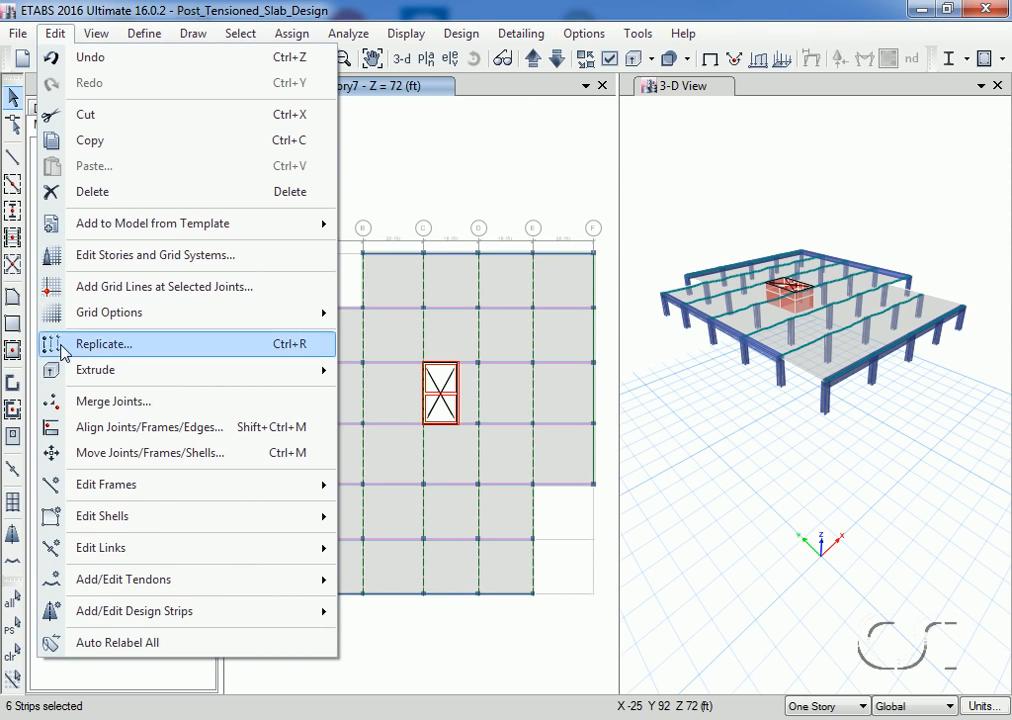
{"action": "mouse_move", "coordinate": [255, 584]}
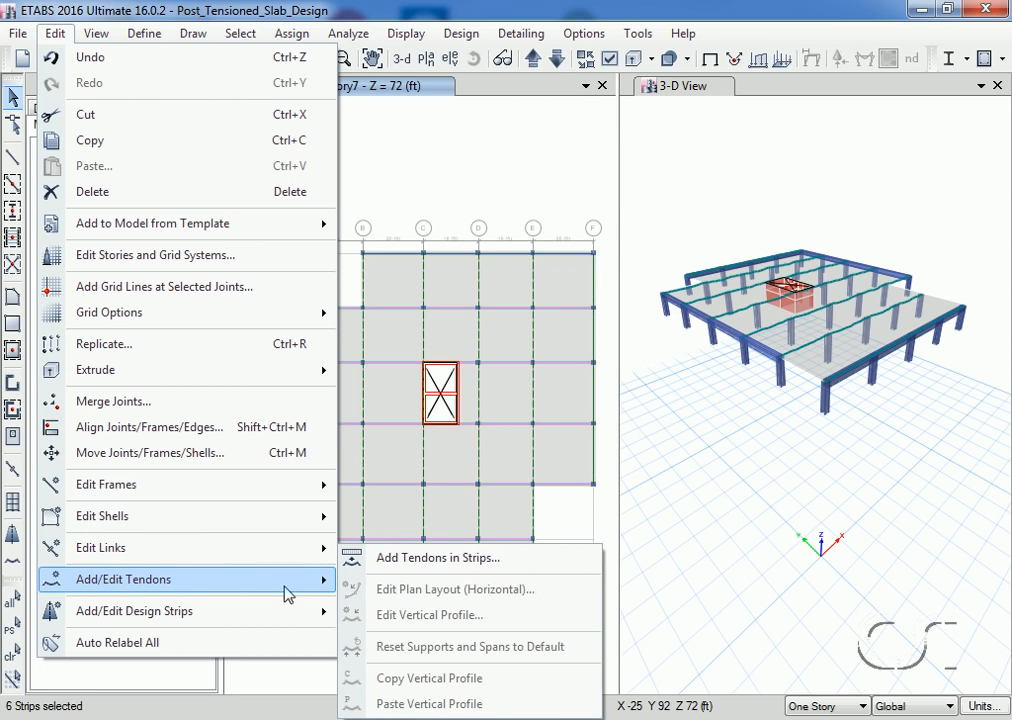
{"action": "left_click", "coordinate": [467, 562]}
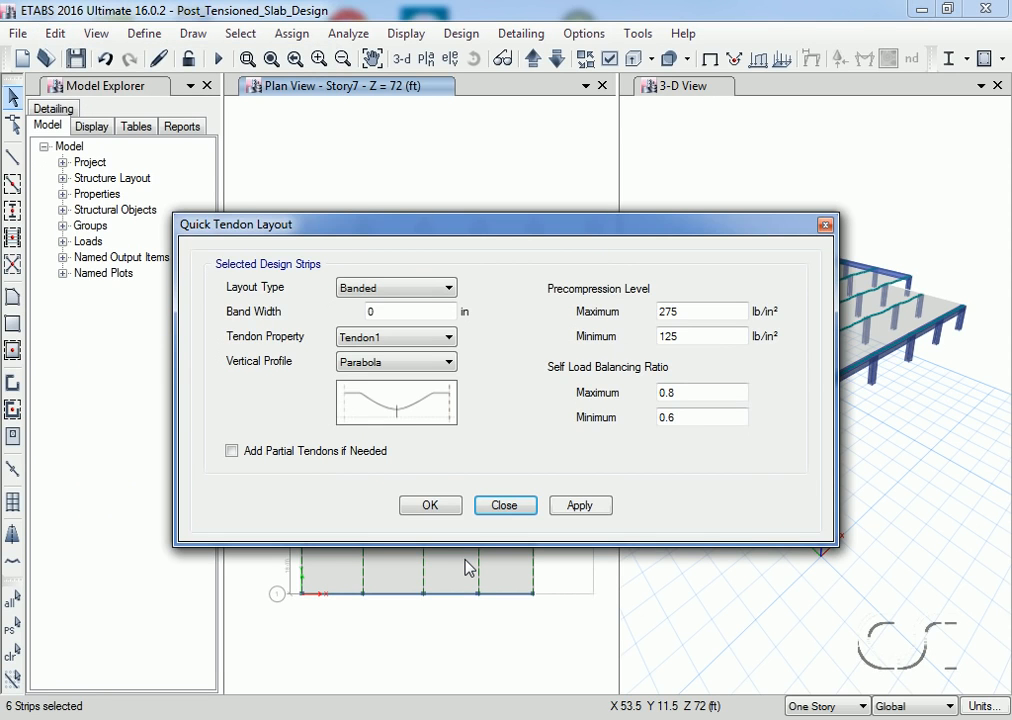
{"action": "left_click", "coordinate": [420, 292]}
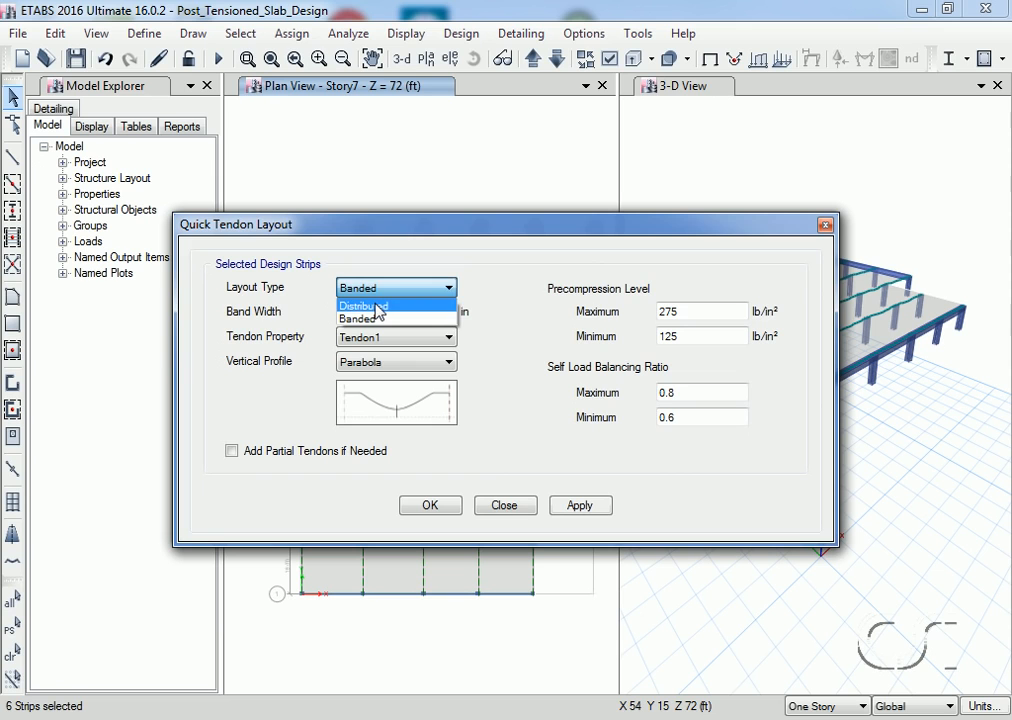
{"action": "left_click", "coordinate": [376, 306]}
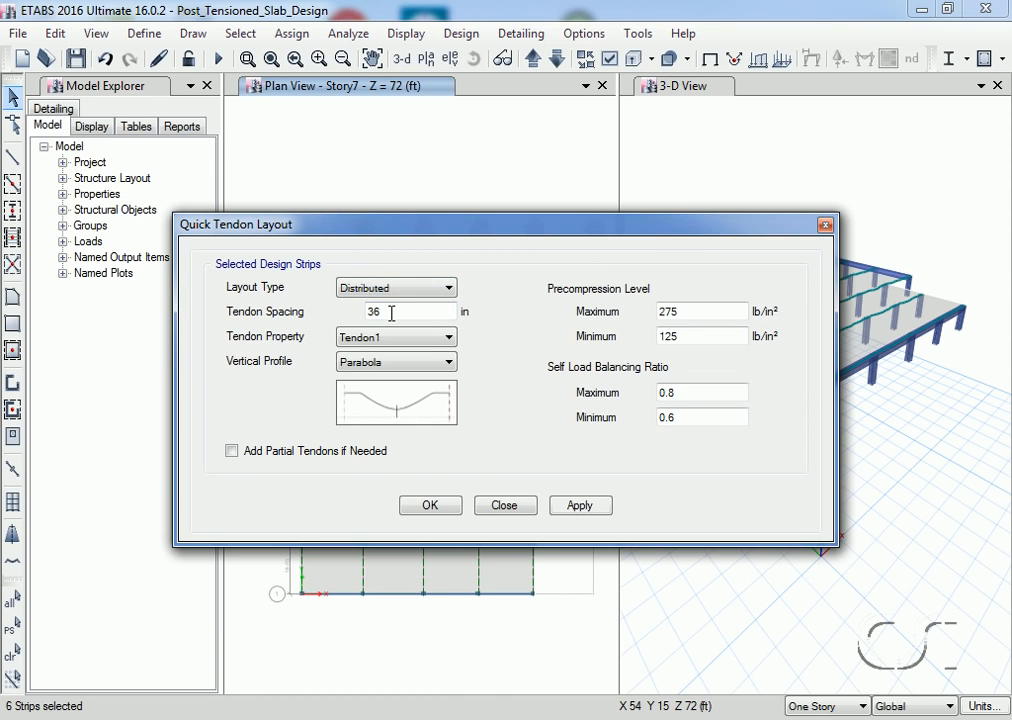
{"action": "left_click", "coordinate": [382, 364]}
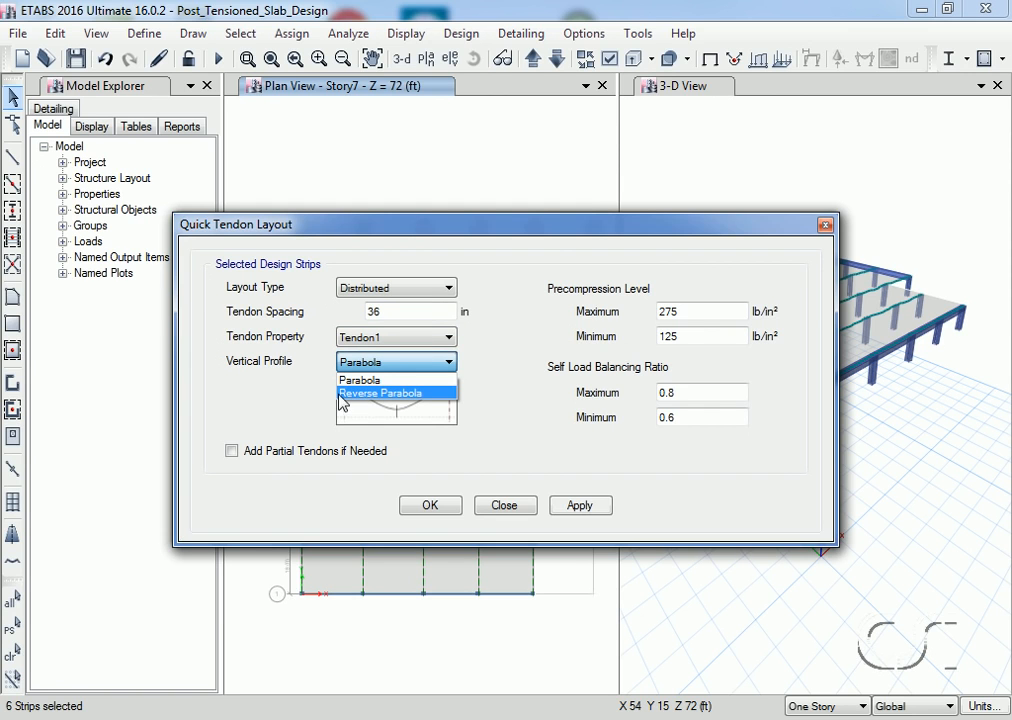
{"action": "left_click", "coordinate": [416, 394]}
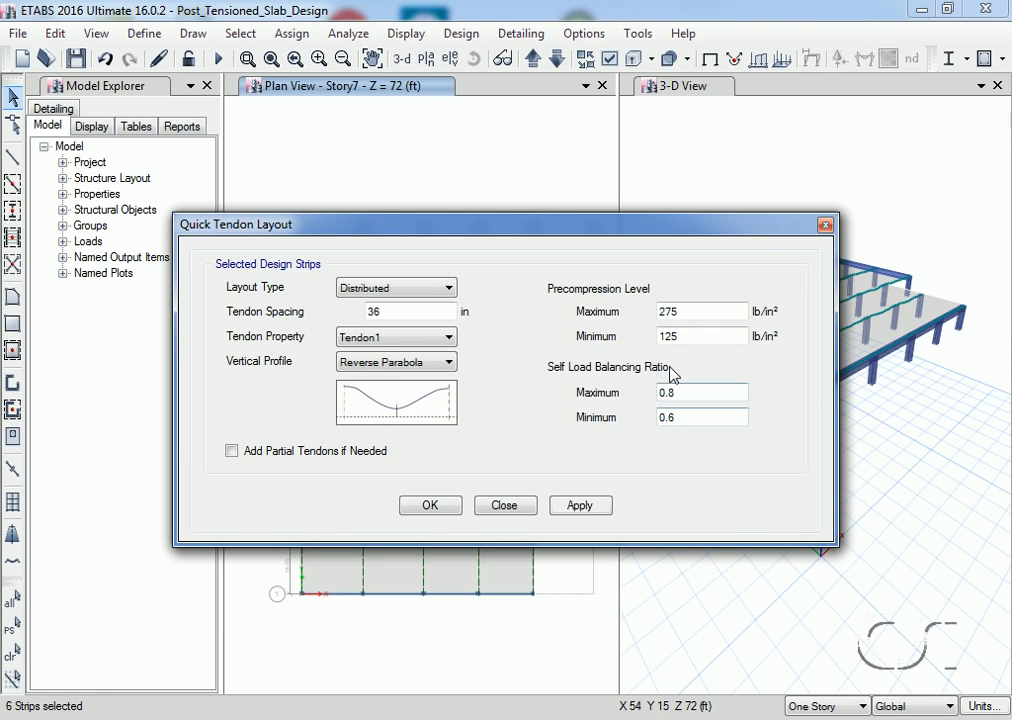
{"action": "left_click", "coordinate": [578, 507]}
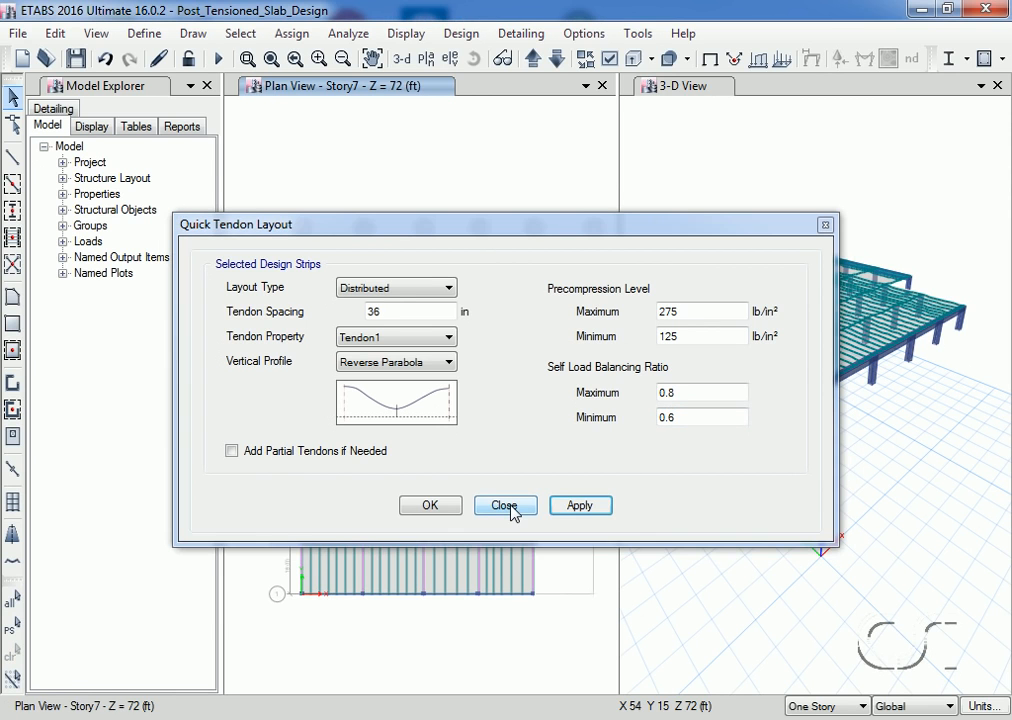
{"action": "left_click", "coordinate": [505, 506]}
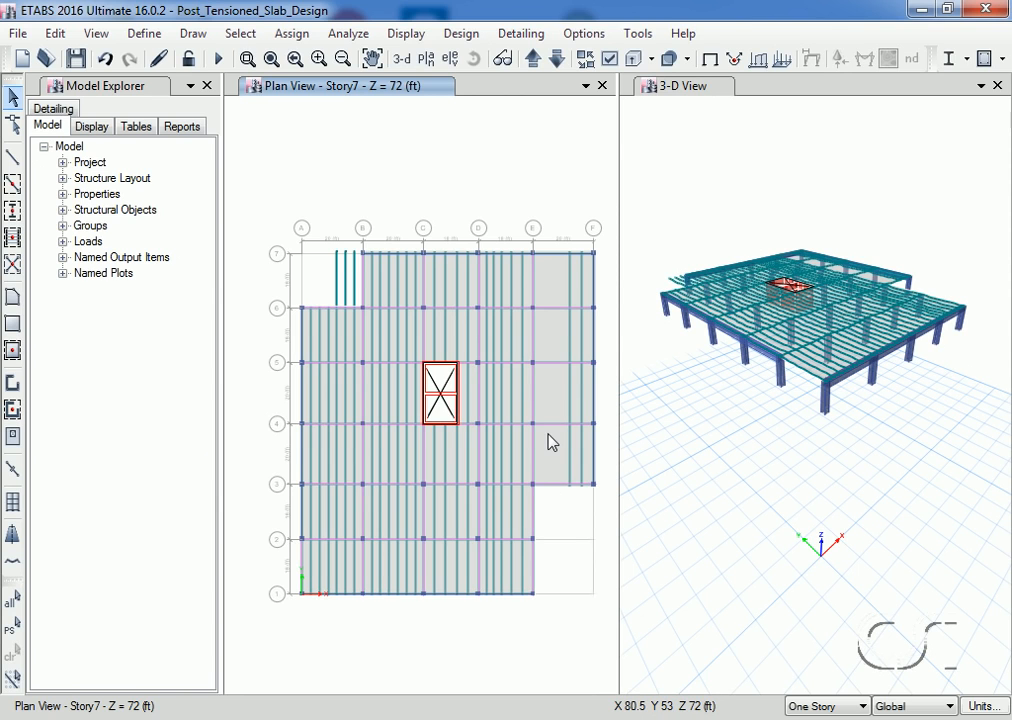
Step: Replicate the tendon nearest grid line E in the bay between grids E and F 3 times at a dx of -3 ft
{"action": "left_click", "coordinate": [570, 394]}
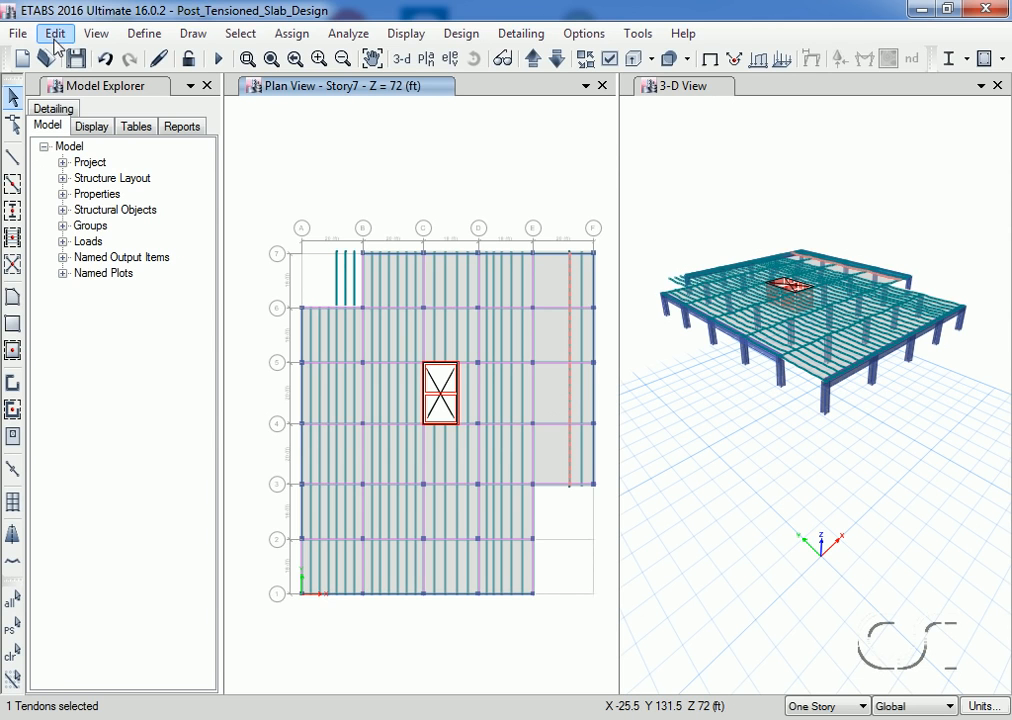
{"action": "left_click", "coordinate": [55, 34]}
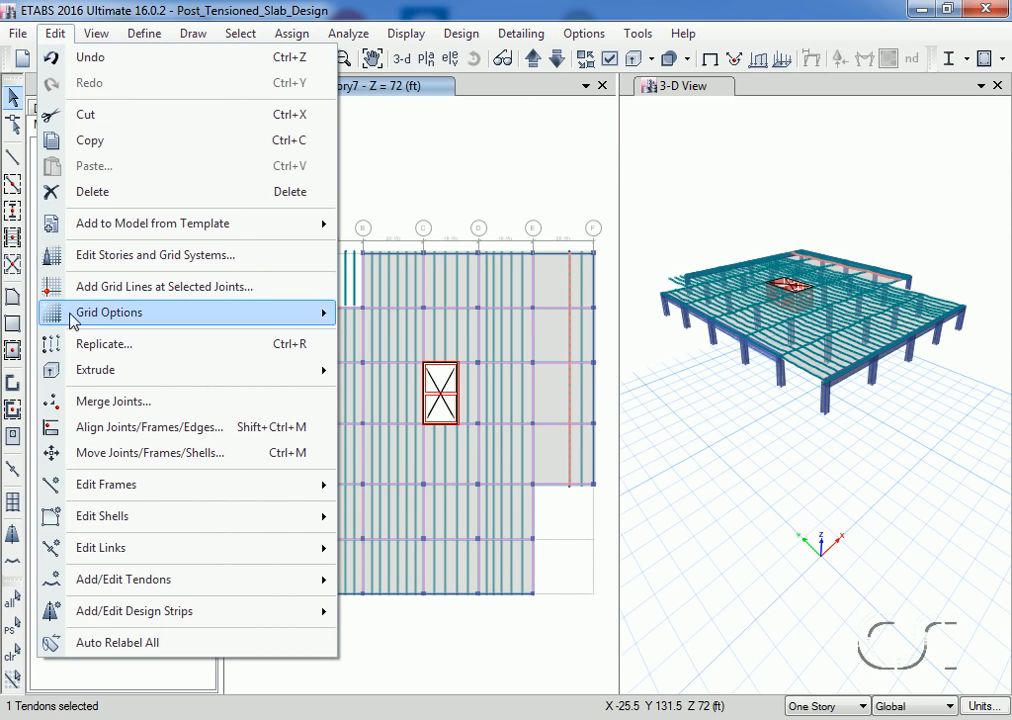
{"action": "left_click", "coordinate": [84, 344]}
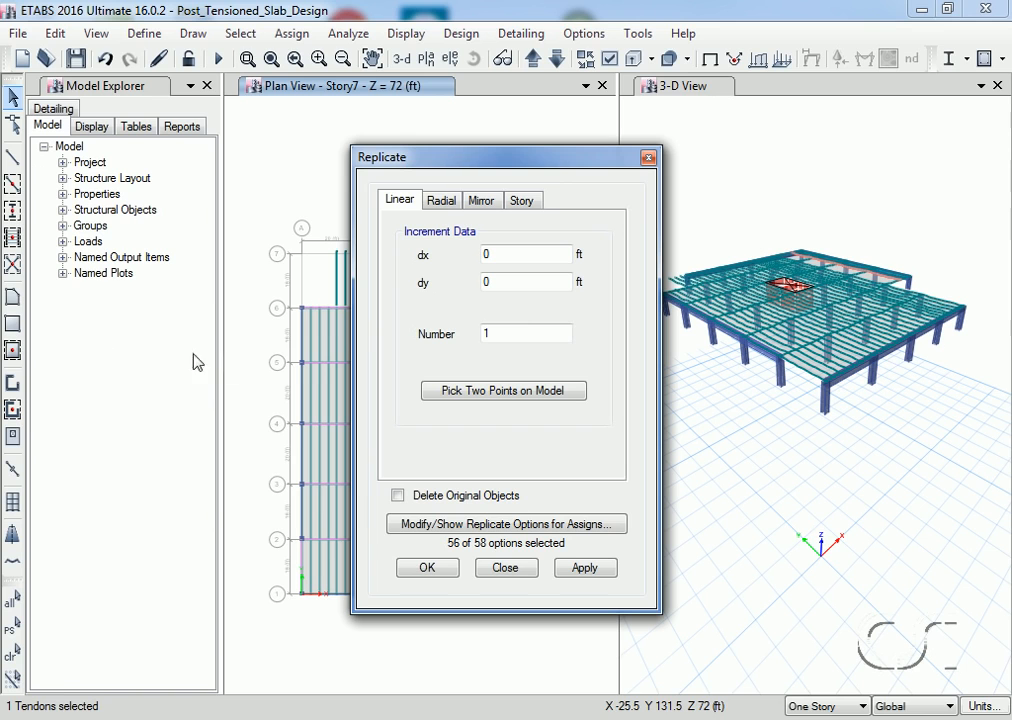
{"action": "left_click", "coordinate": [500, 258]}
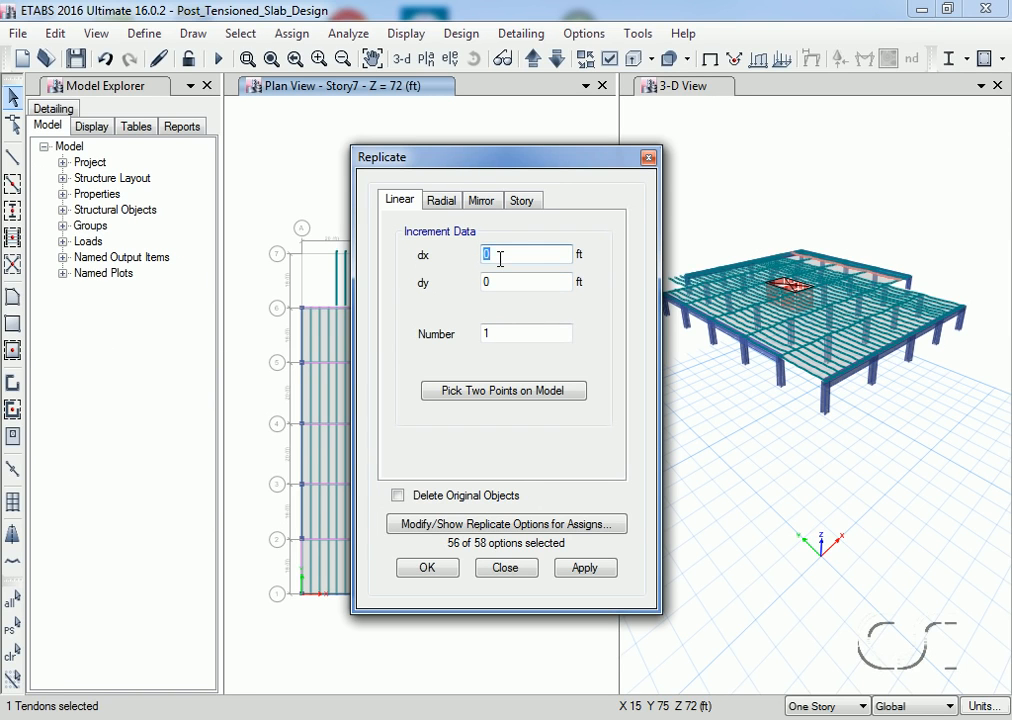
{"action": "type", "text": "-3"}
{"action": "left_click", "coordinate": [492, 332]}
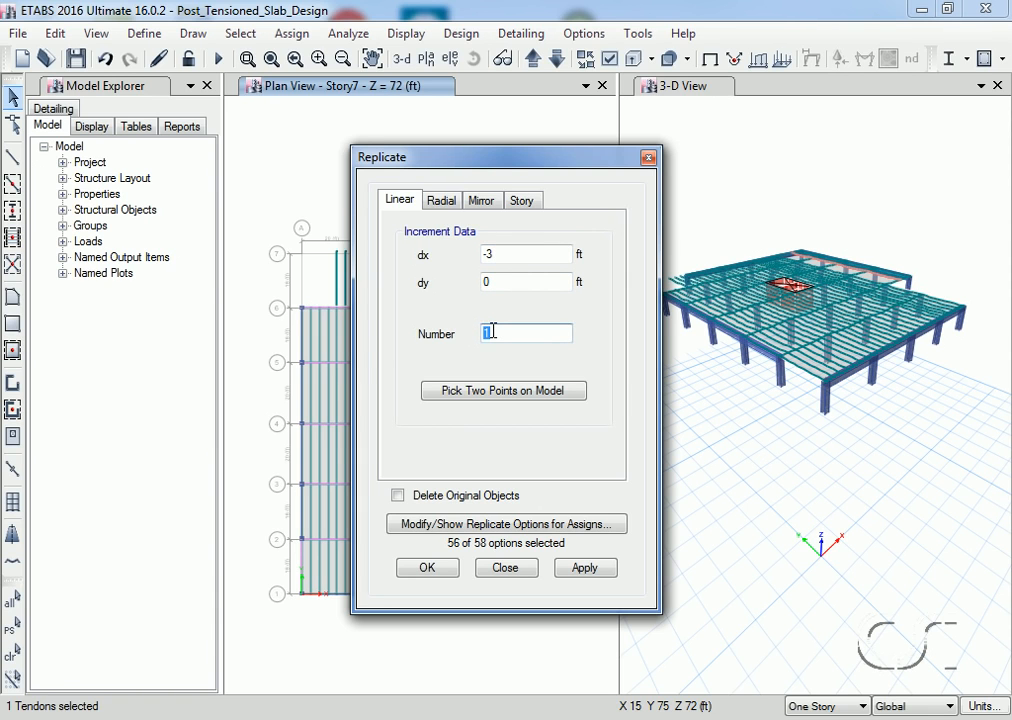
{"action": "type", "text": "3"}
{"action": "left_click", "coordinate": [576, 583]}
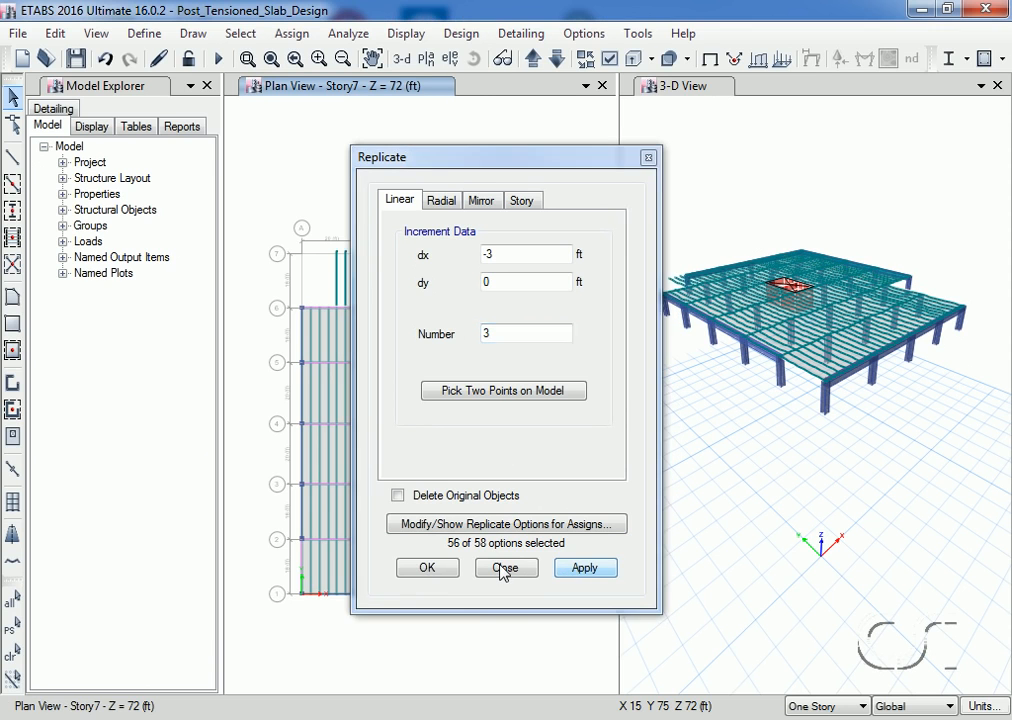
{"action": "left_click", "coordinate": [502, 569]}
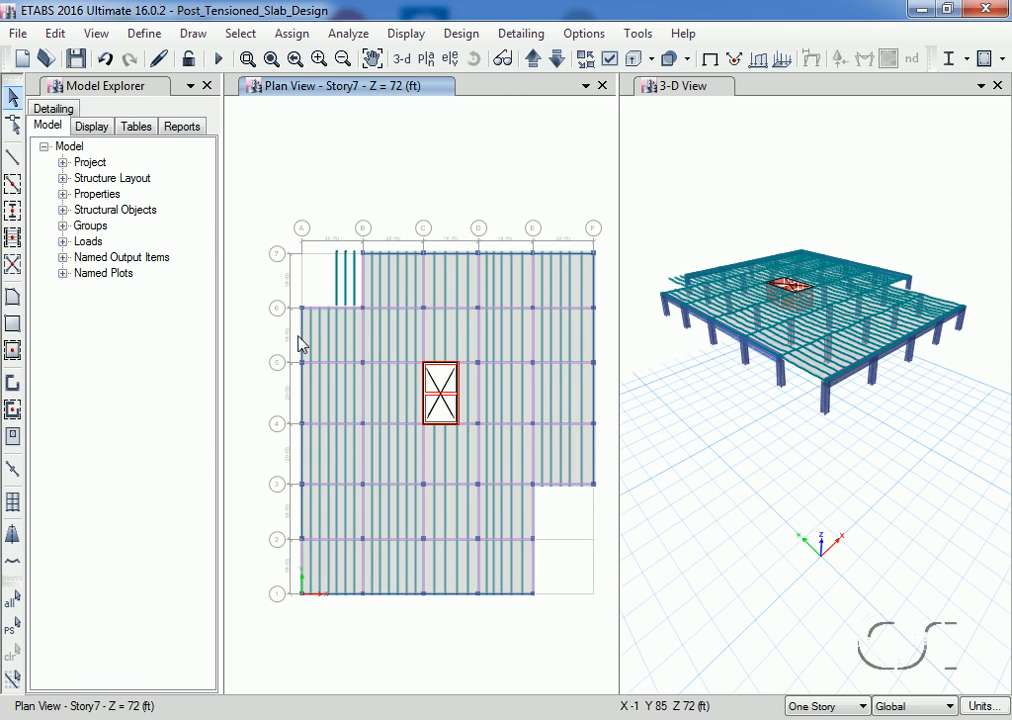
Step: Delete the three tendons between grid lines A and B that extend beyond the slab edge at grid line 6
{"action": "left_click", "coordinate": [338, 291]}
{"action": "left_click", "coordinate": [347, 289]}
{"action": "left_click", "coordinate": [354, 288]}
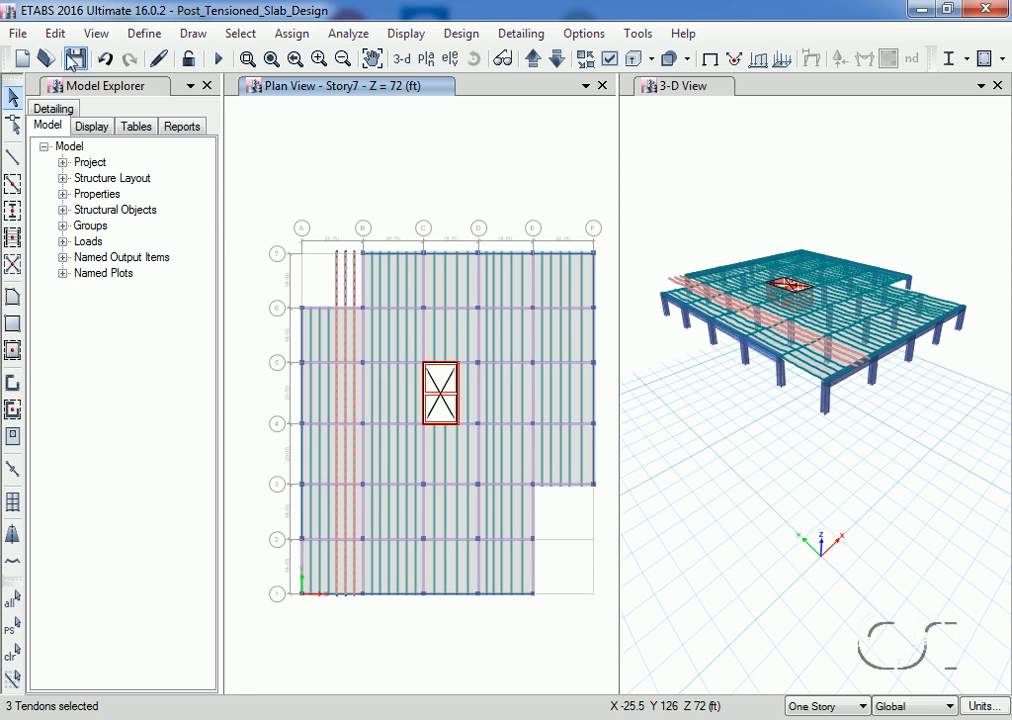
{"action": "left_click", "coordinate": [54, 33]}
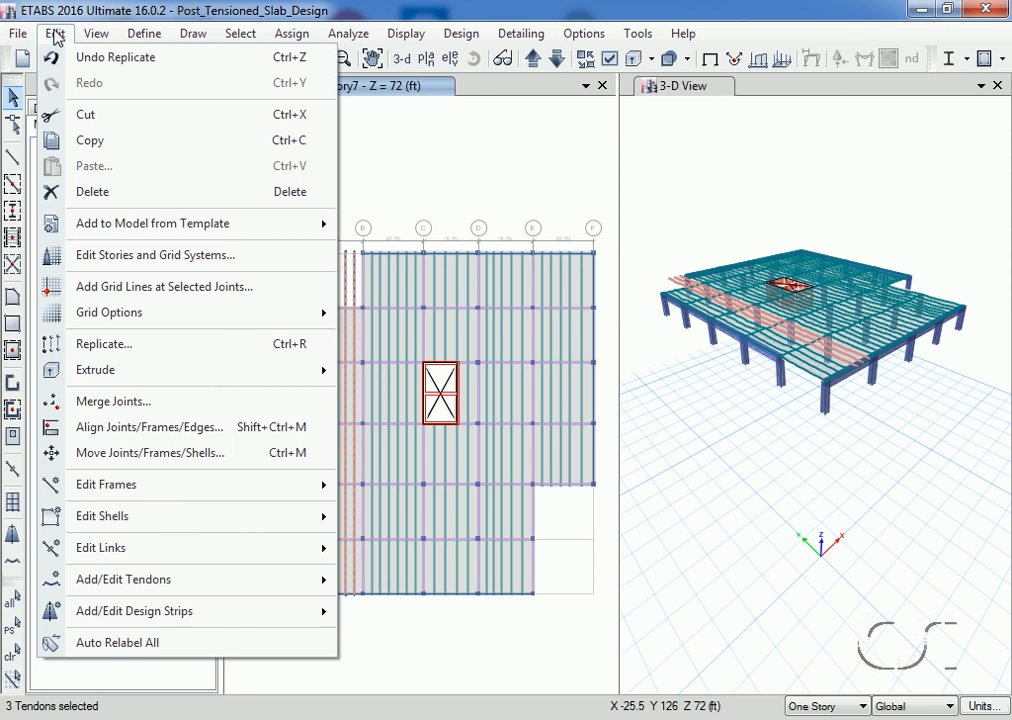
{"action": "left_click", "coordinate": [90, 191]}
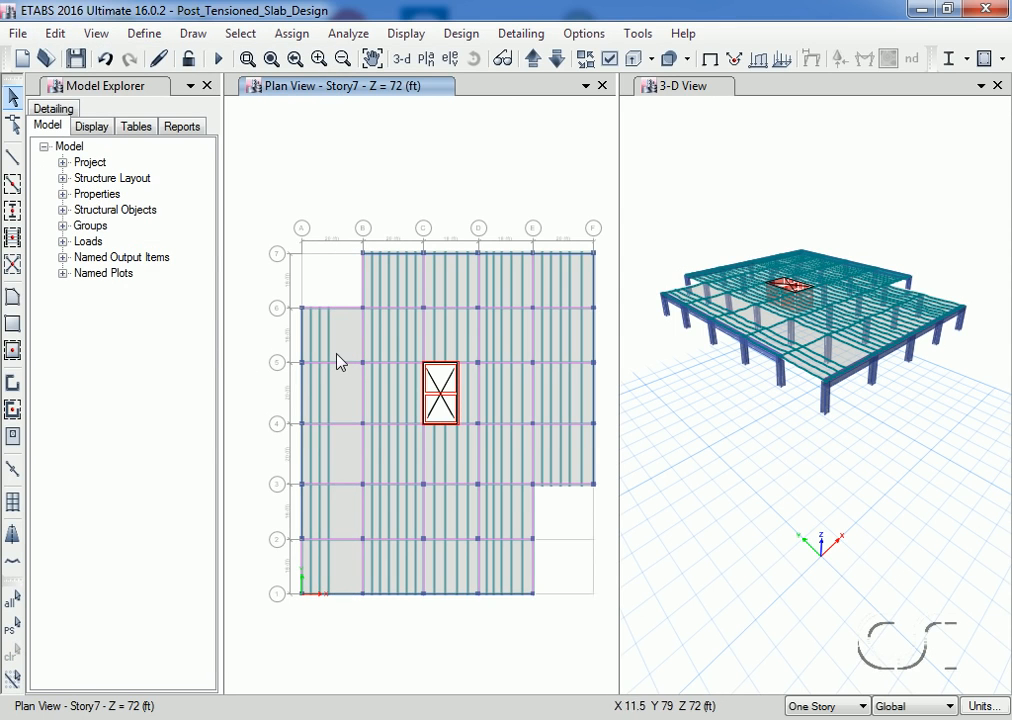
Step: Replicate the remaining tendon farthest from grid line A in the bay between grids A and B 3 times at a dx of 3 ft
{"action": "left_click", "coordinate": [331, 360]}
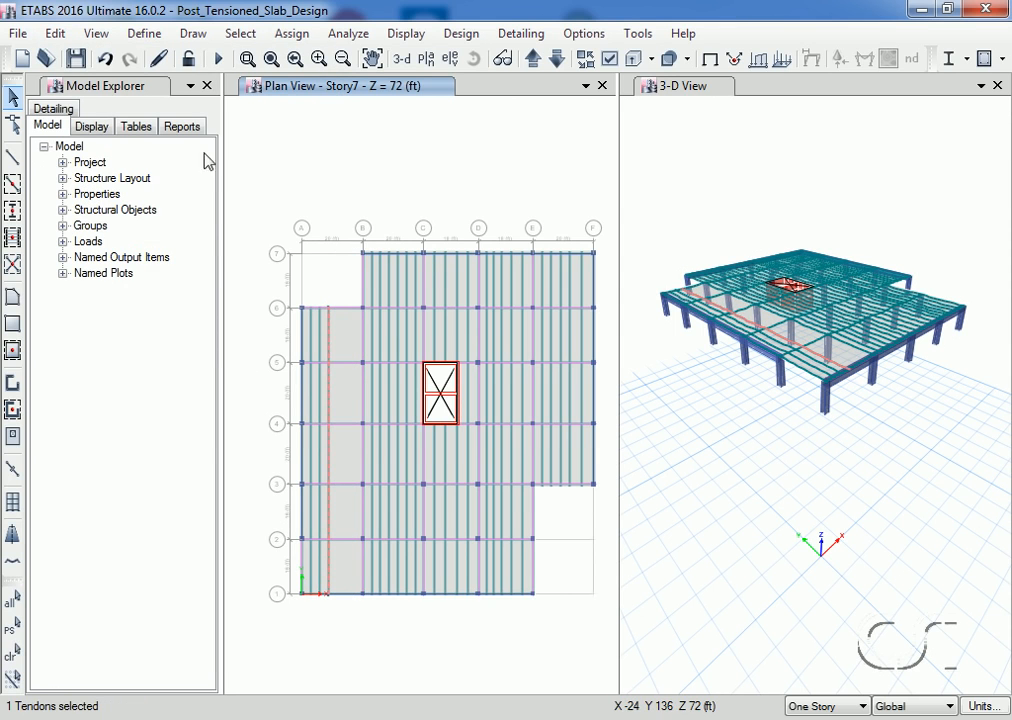
{"action": "left_click", "coordinate": [55, 34]}
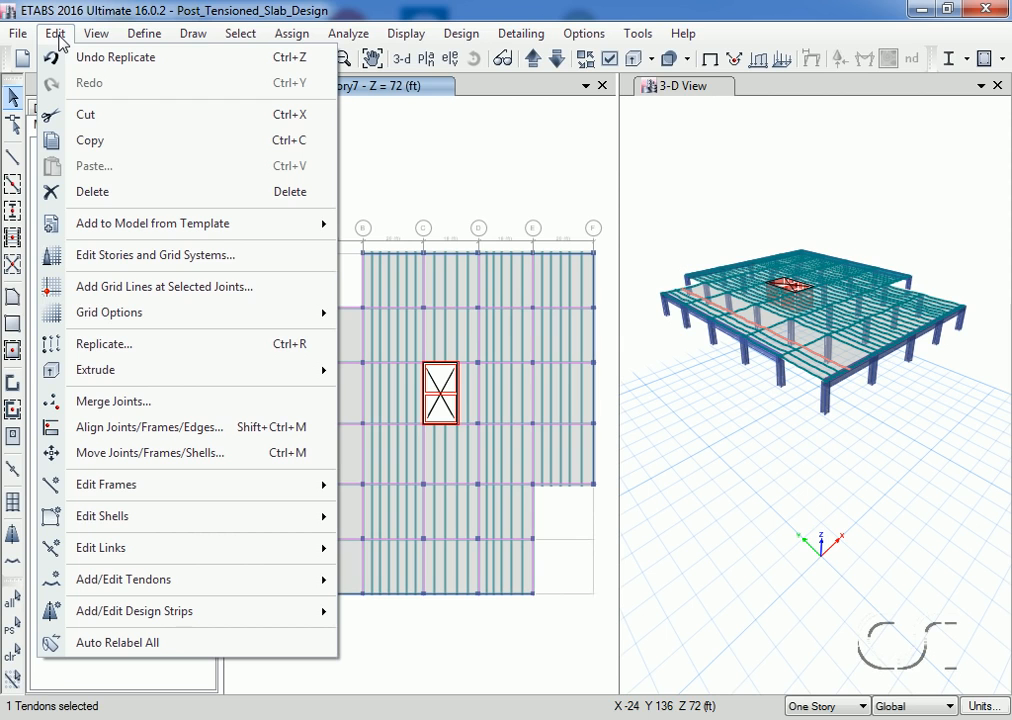
{"action": "left_click", "coordinate": [120, 345]}
{"action": "left_click_drag", "start_coordinate": [492, 253], "coordinate": [468, 254]}
{"action": "type", "text": "3"}
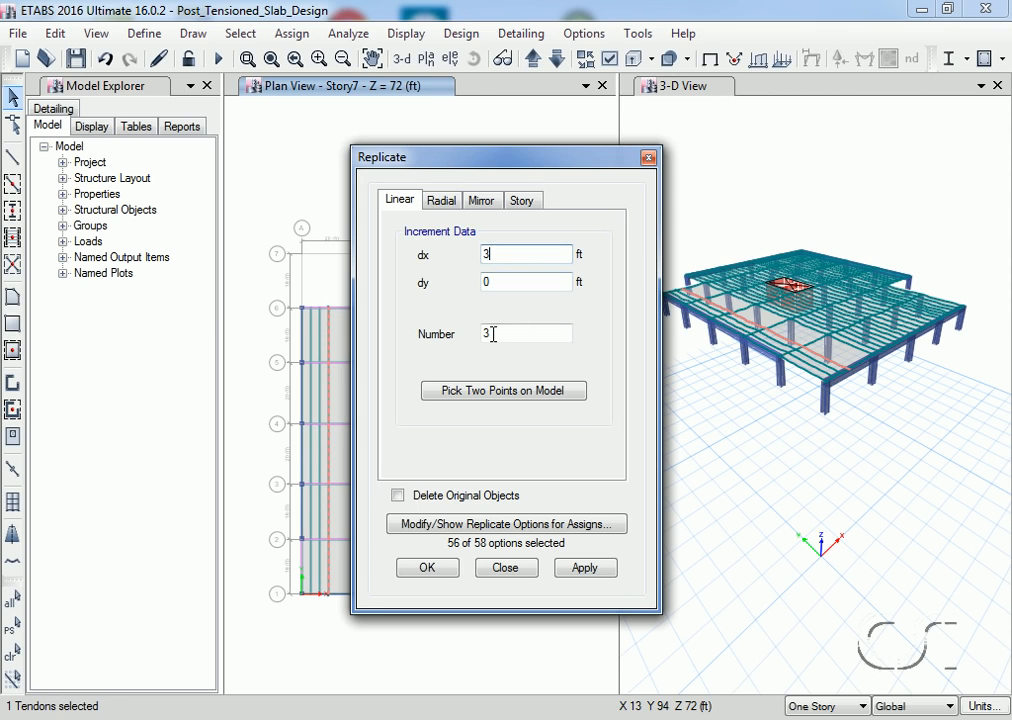
{"action": "left_click", "coordinate": [584, 568]}
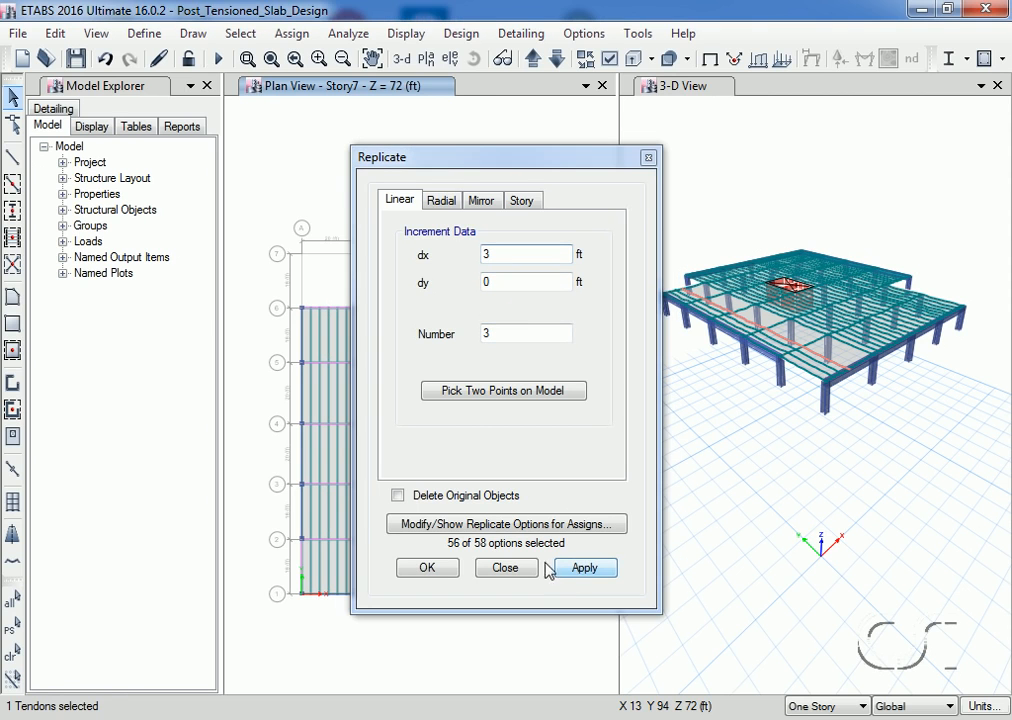
{"action": "left_click", "coordinate": [515, 568]}
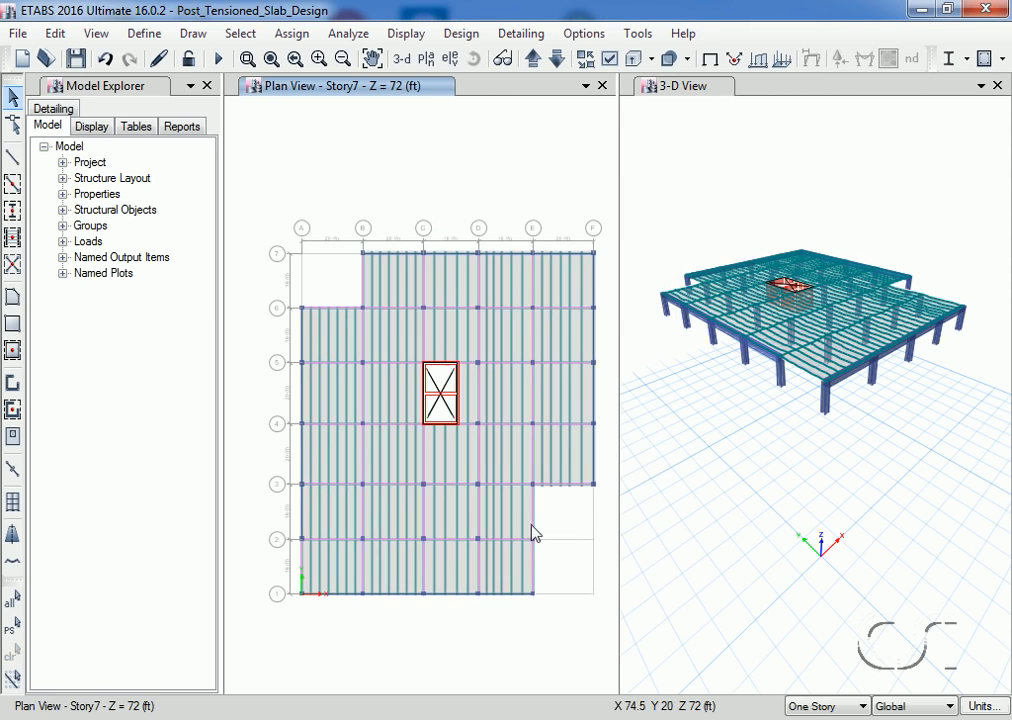
Step: Inspect the geometry and assignments of the Story7 tendon with ID 33 between grid lines E and F
{"action": "left_click", "coordinate": [570, 361], "text": "ctrl"}
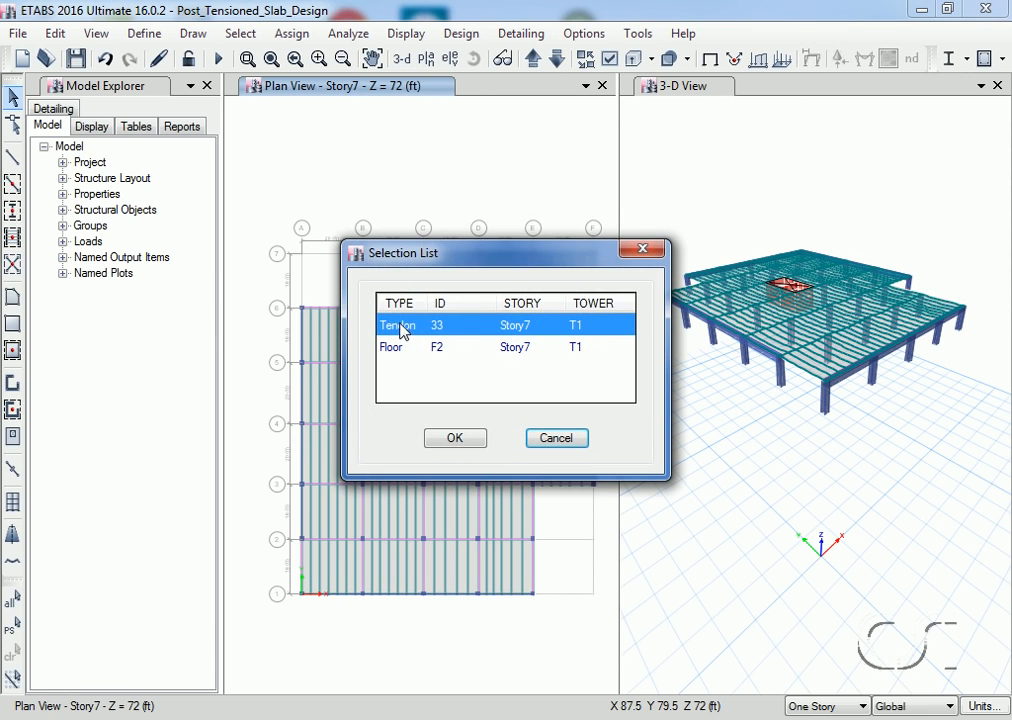
{"action": "left_click", "coordinate": [454, 441]}
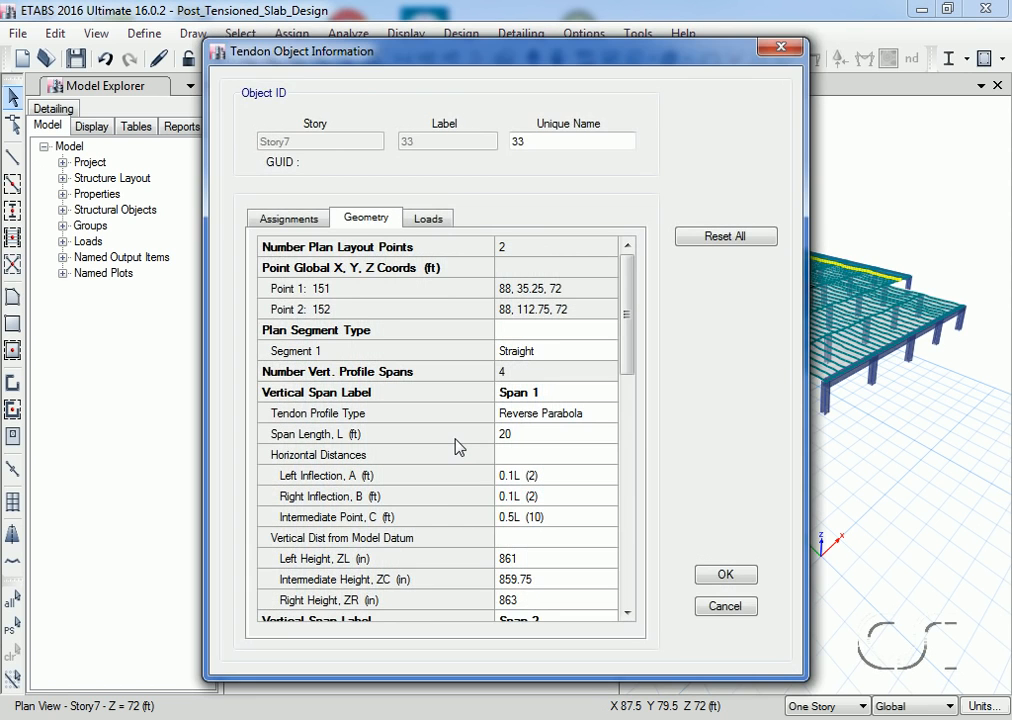
{"action": "left_click", "coordinate": [286, 220]}
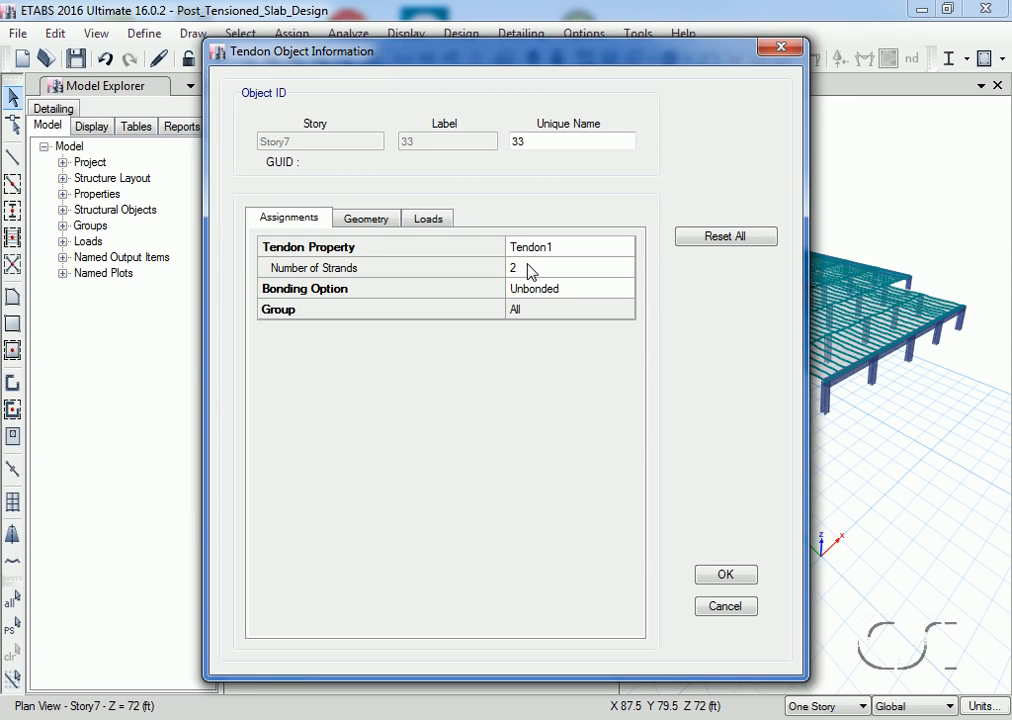
Step: Examine the vertical profile of Story7 tendon 33, including its end anchorages, and leave its properties unaltered
{"action": "left_click", "coordinate": [387, 224]}
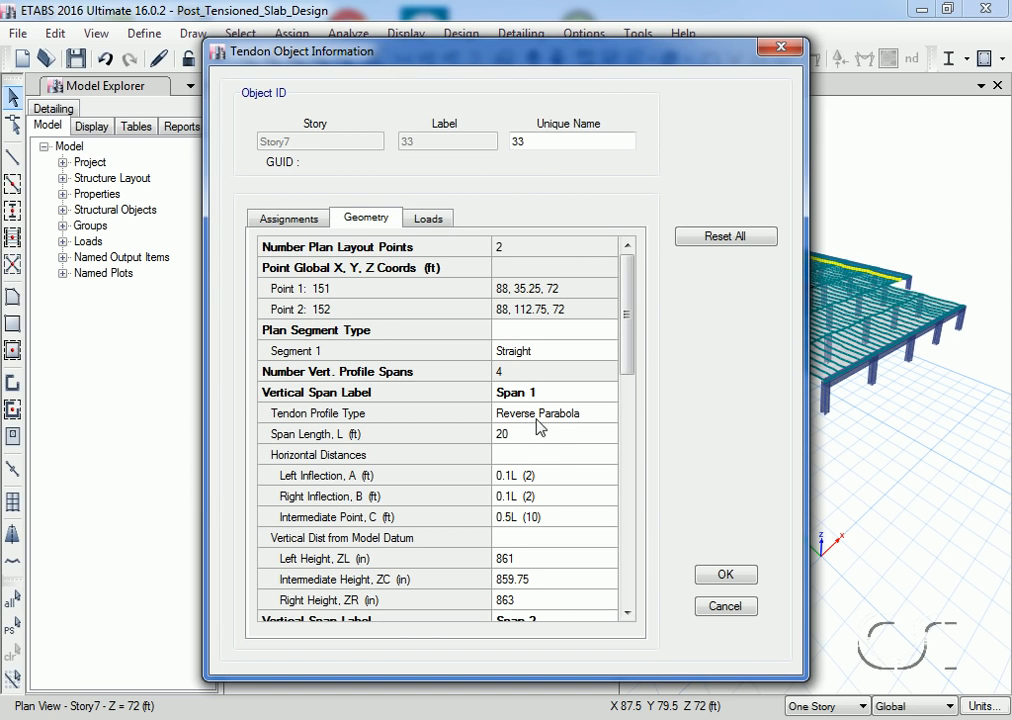
{"action": "double_click", "coordinate": [538, 418]}
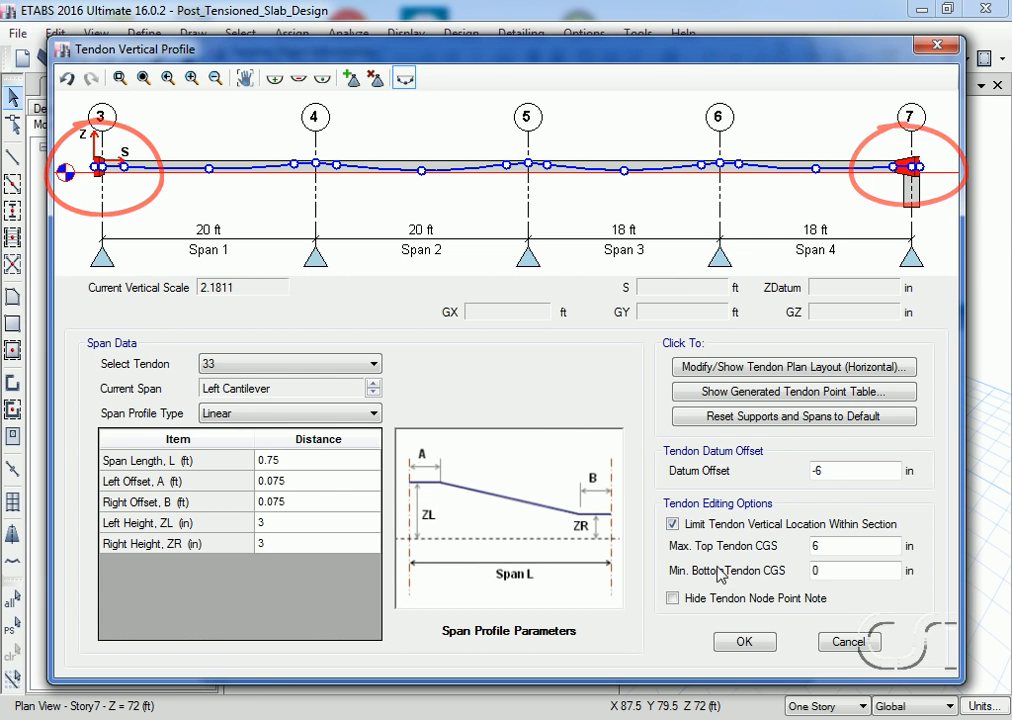
{"action": "left_click", "coordinate": [850, 645]}
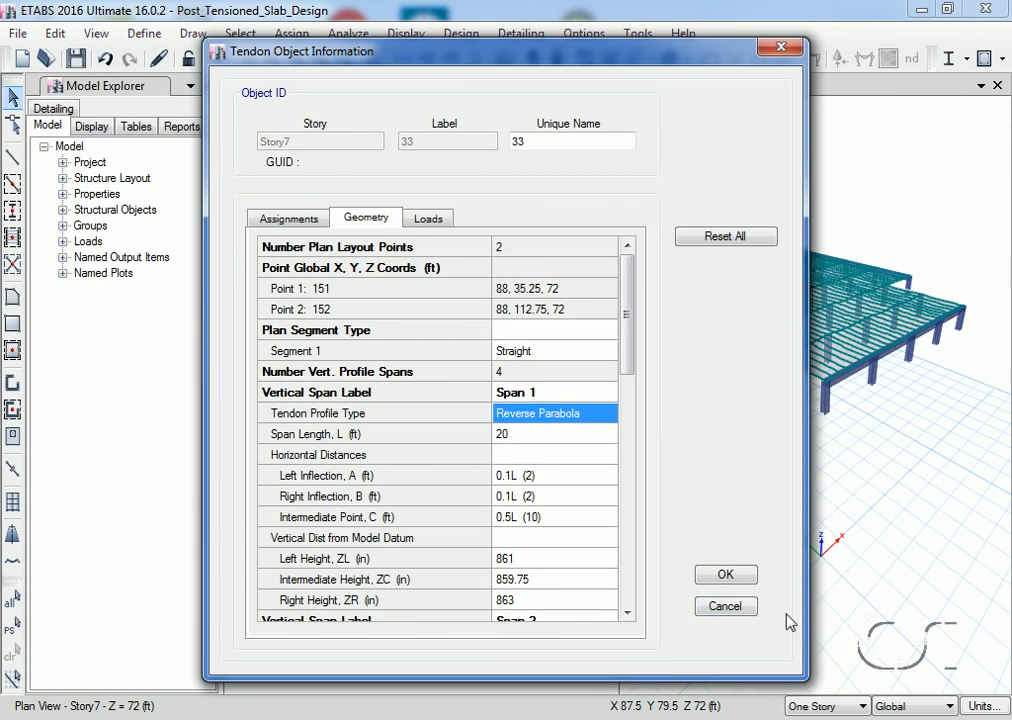
{"action": "left_click", "coordinate": [727, 607]}
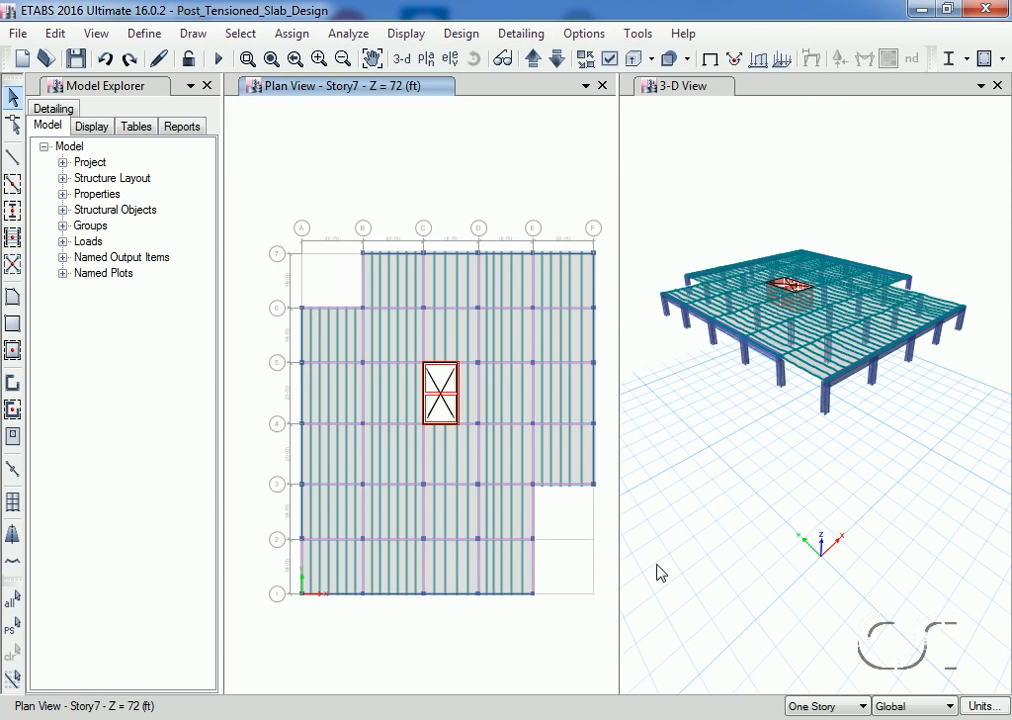
Step: Examine the straight, circular and multilinear plan layout options for the tendon nearest grid line F, discarding any changes
{"action": "left_click", "coordinate": [582, 404]}
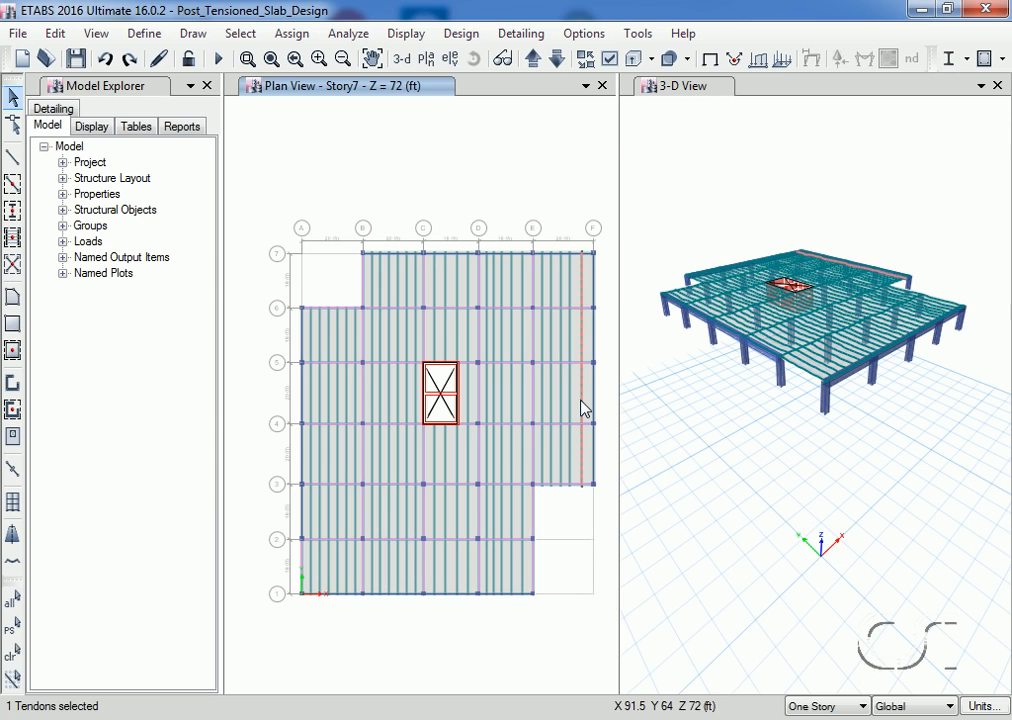
{"action": "left_click", "coordinate": [55, 33]}
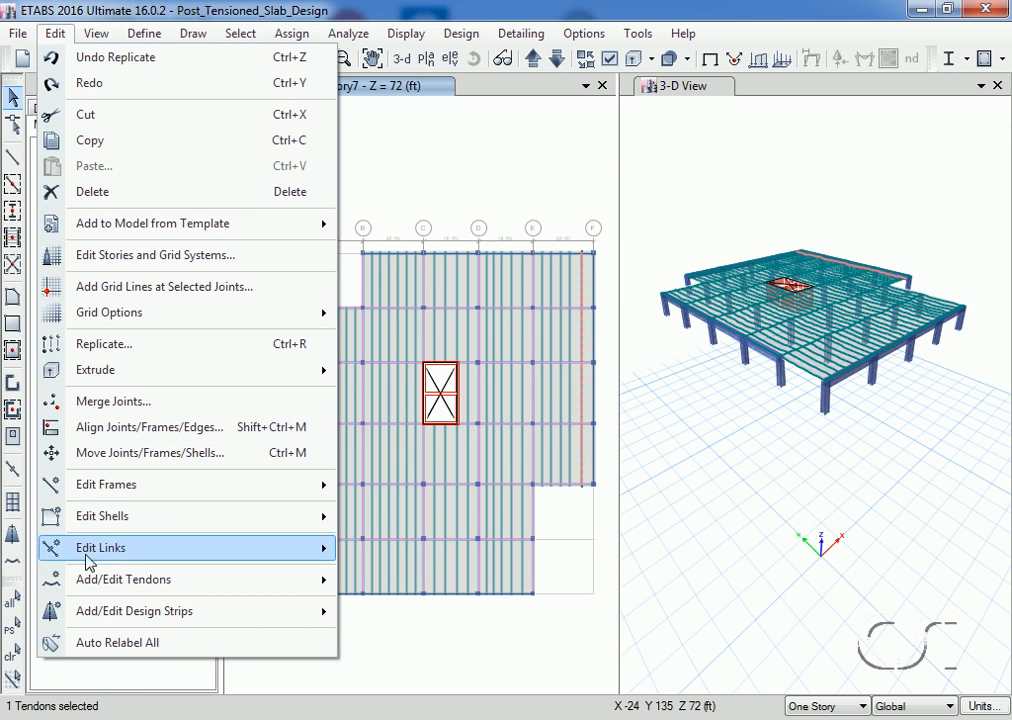
{"action": "mouse_move", "coordinate": [92, 580]}
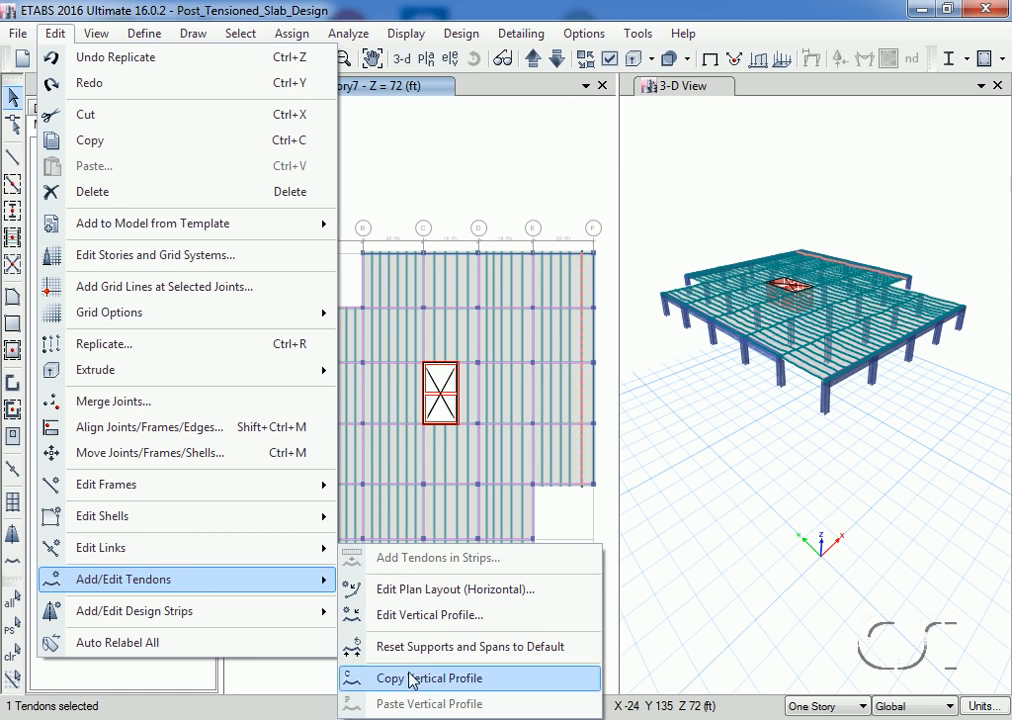
{"action": "left_click", "coordinate": [433, 592]}
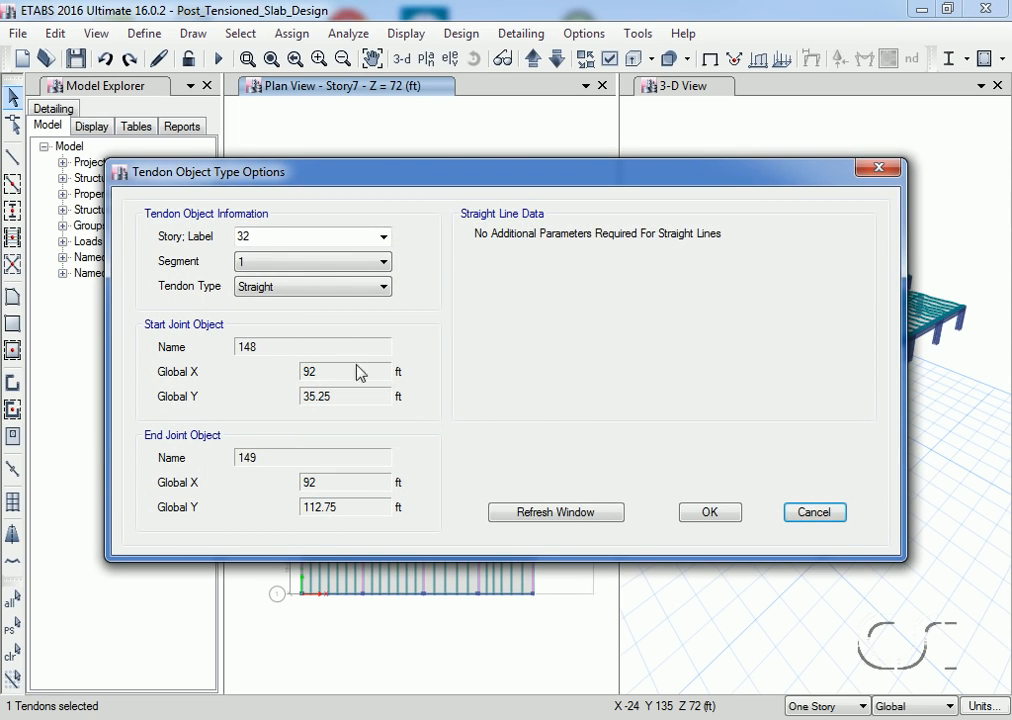
{"action": "left_click", "coordinate": [311, 289]}
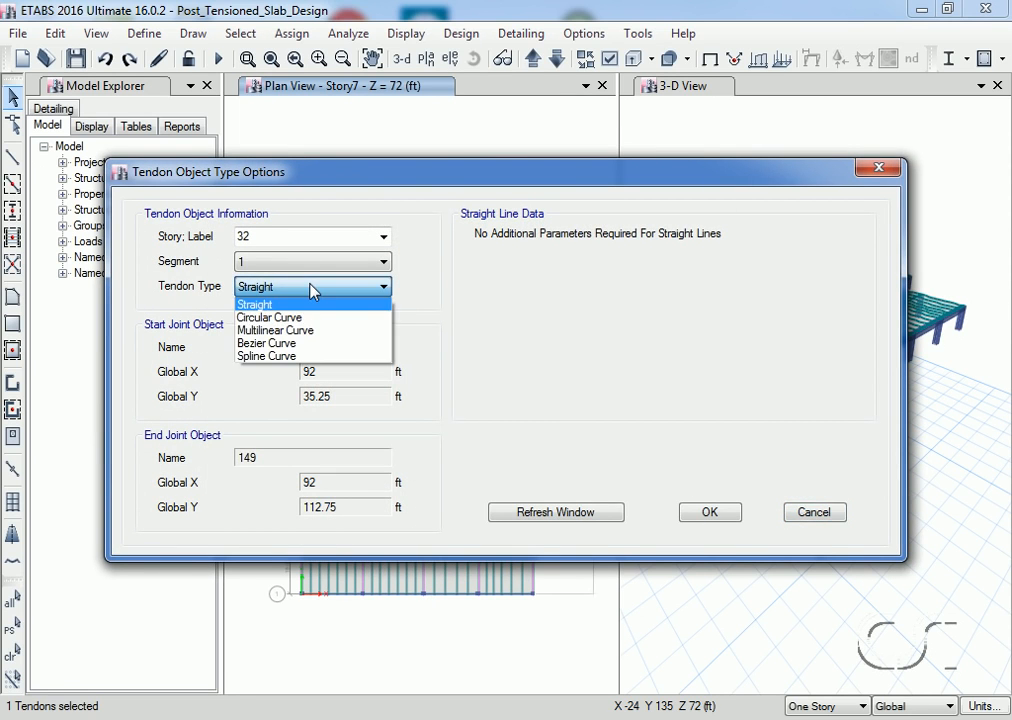
{"action": "left_click", "coordinate": [300, 317]}
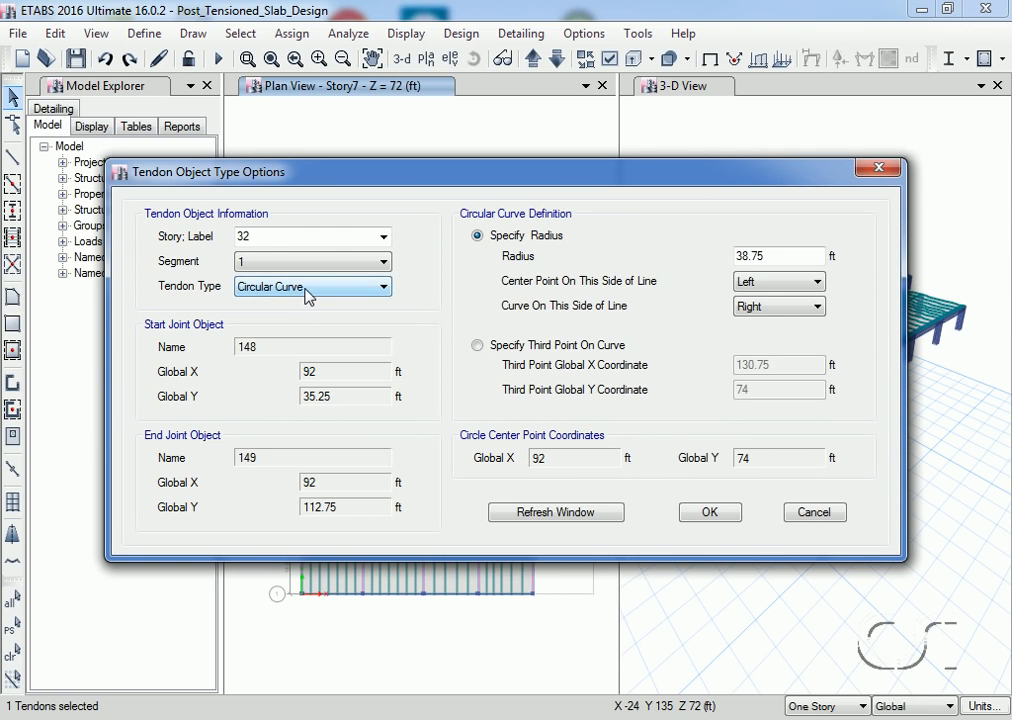
{"action": "left_click", "coordinate": [305, 289]}
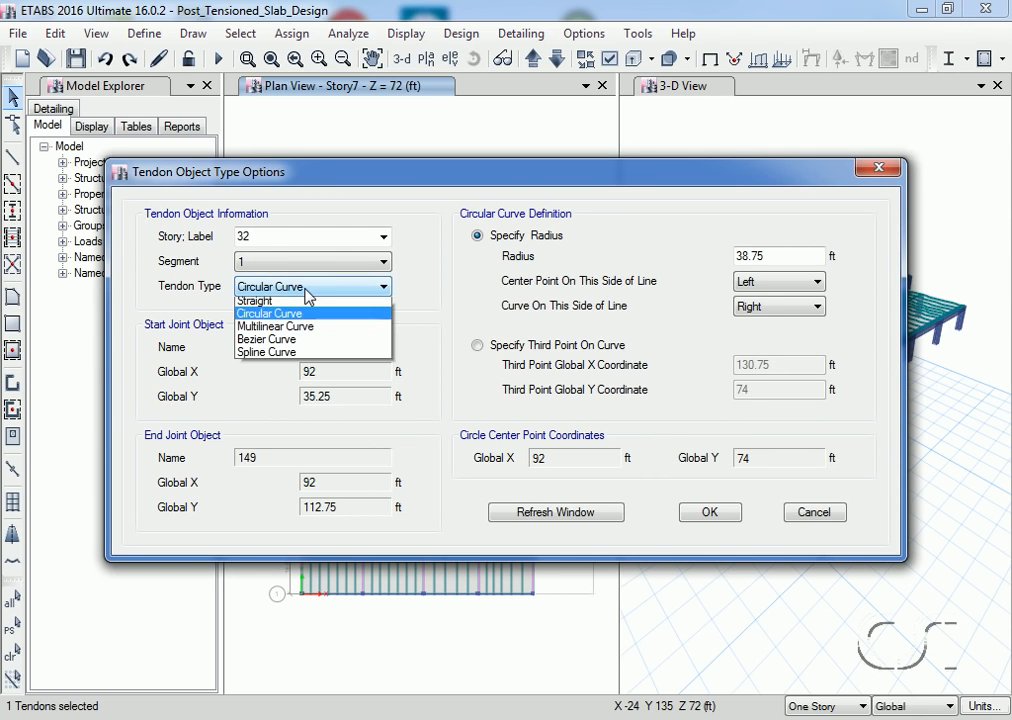
{"action": "left_click", "coordinate": [305, 335]}
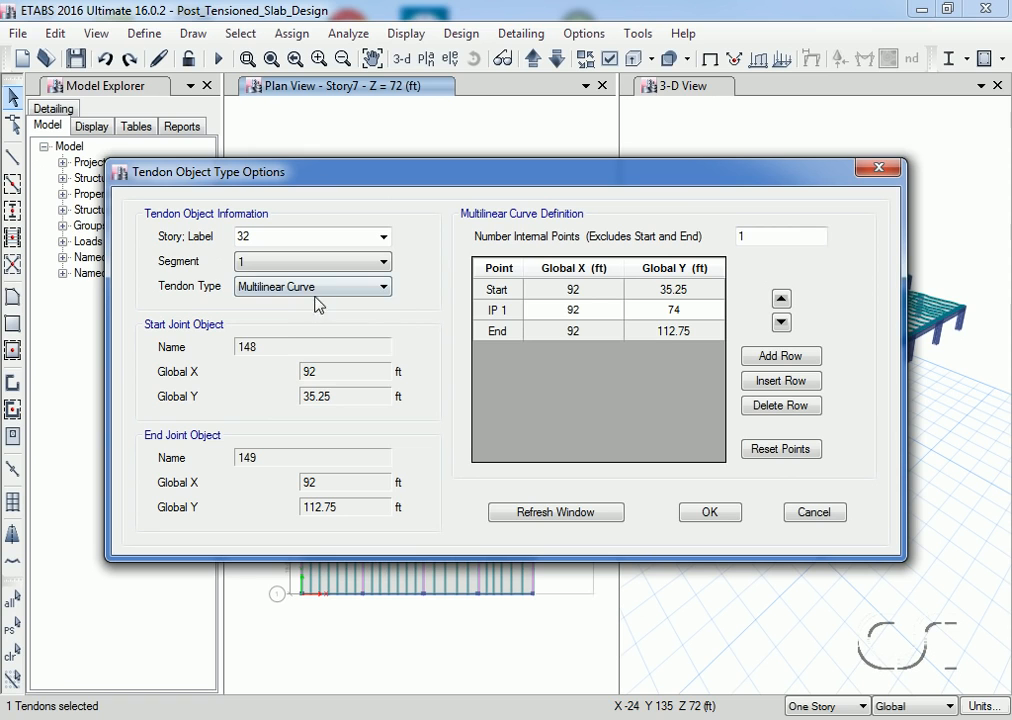
{"action": "left_click", "coordinate": [318, 293]}
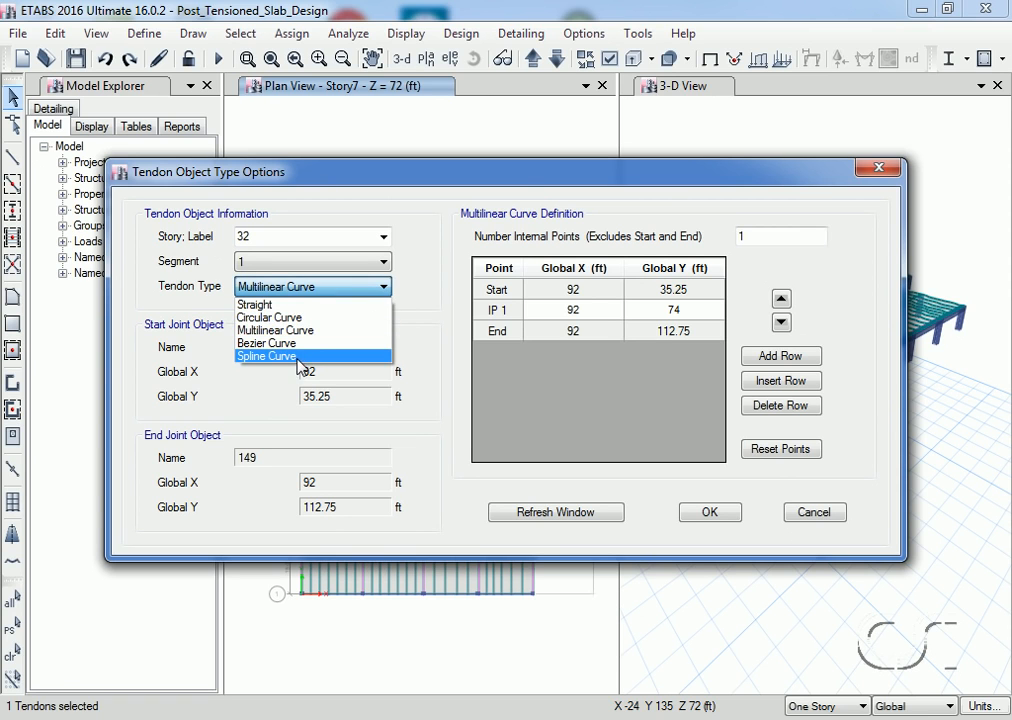
{"action": "left_click", "coordinate": [297, 306]}
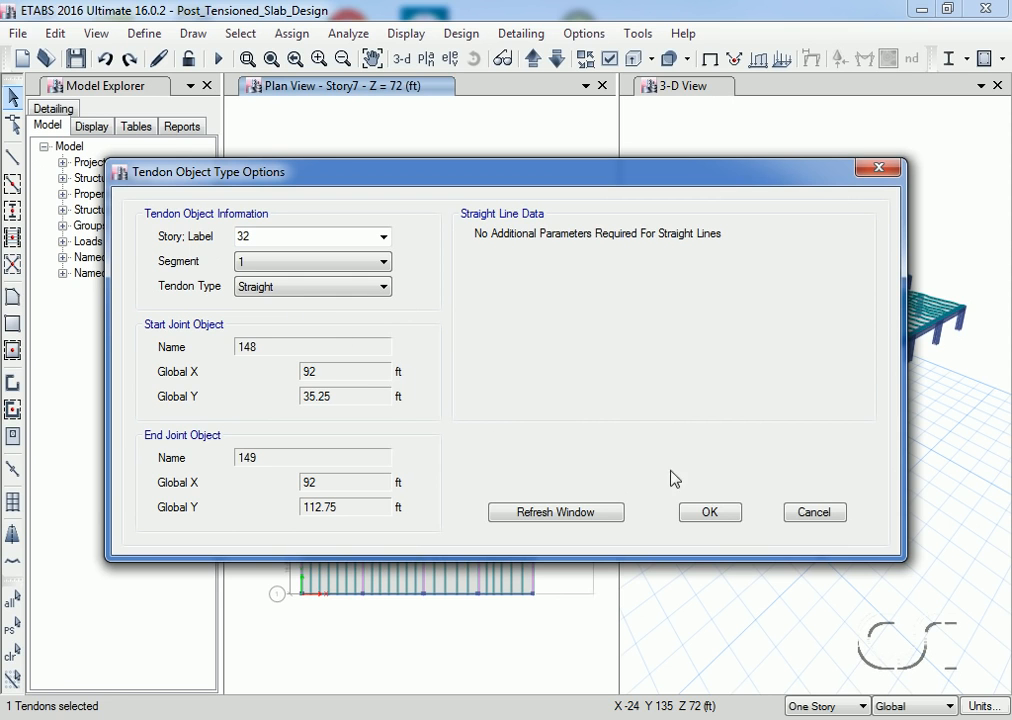
{"action": "left_click", "coordinate": [795, 514]}
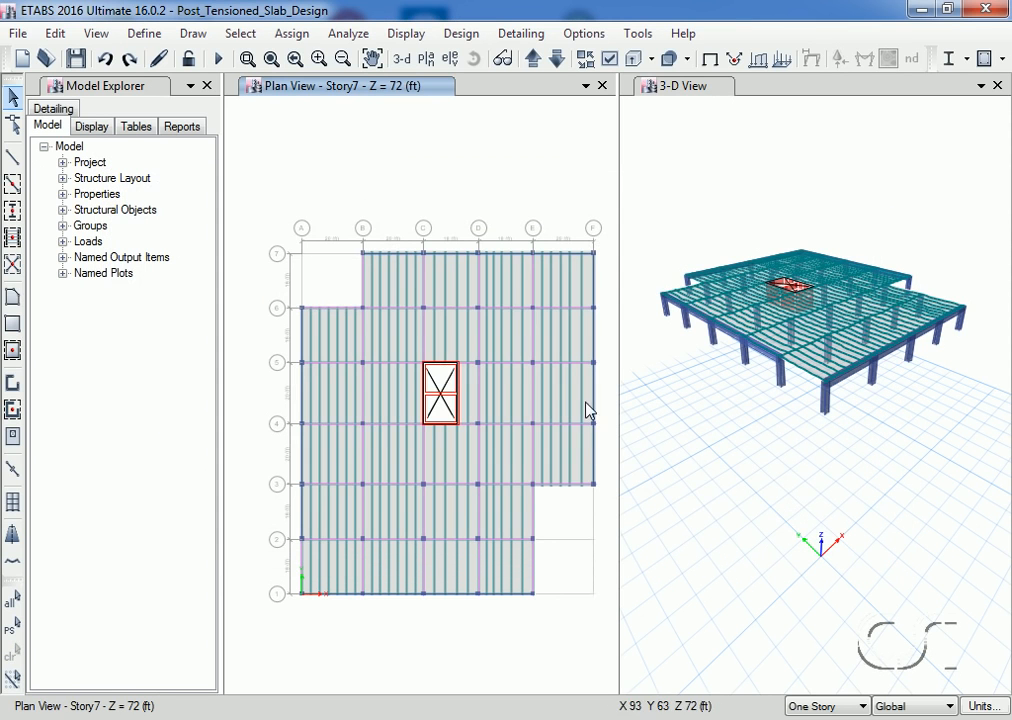
{"action": "left_click", "coordinate": [582, 411]}
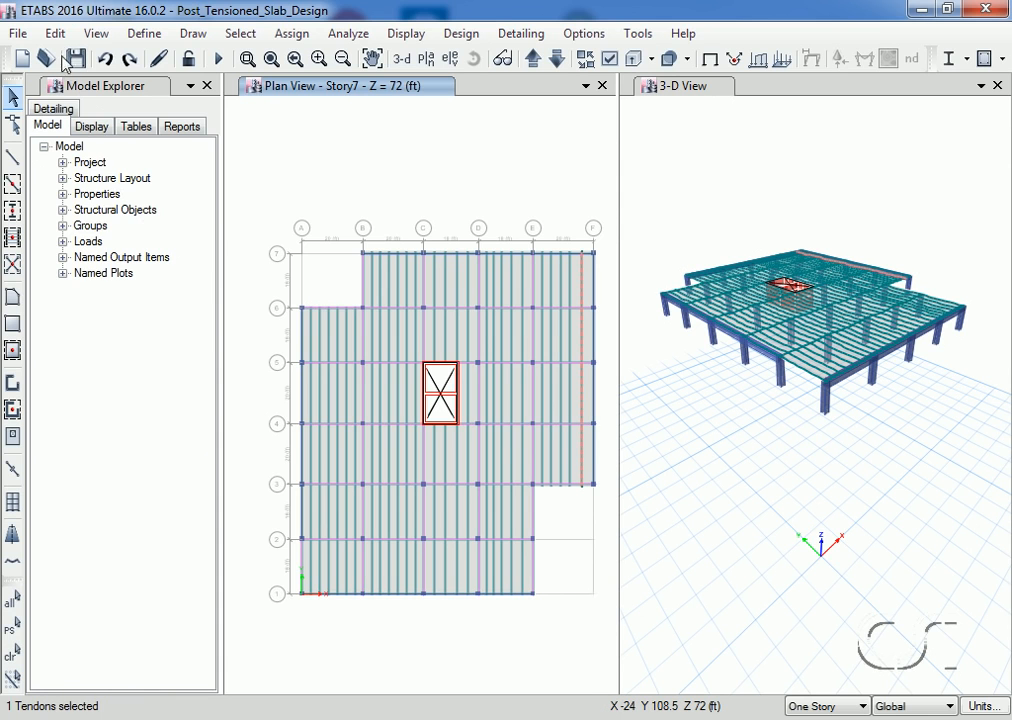
{"action": "left_click", "coordinate": [56, 34]}
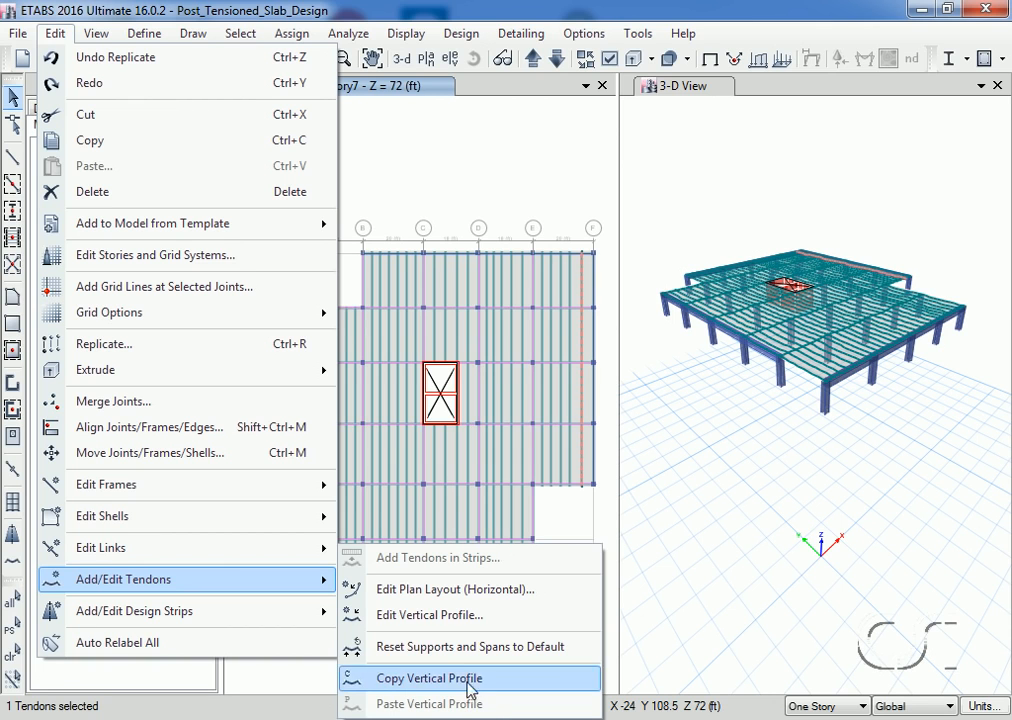
{"action": "left_click", "coordinate": [465, 180]}
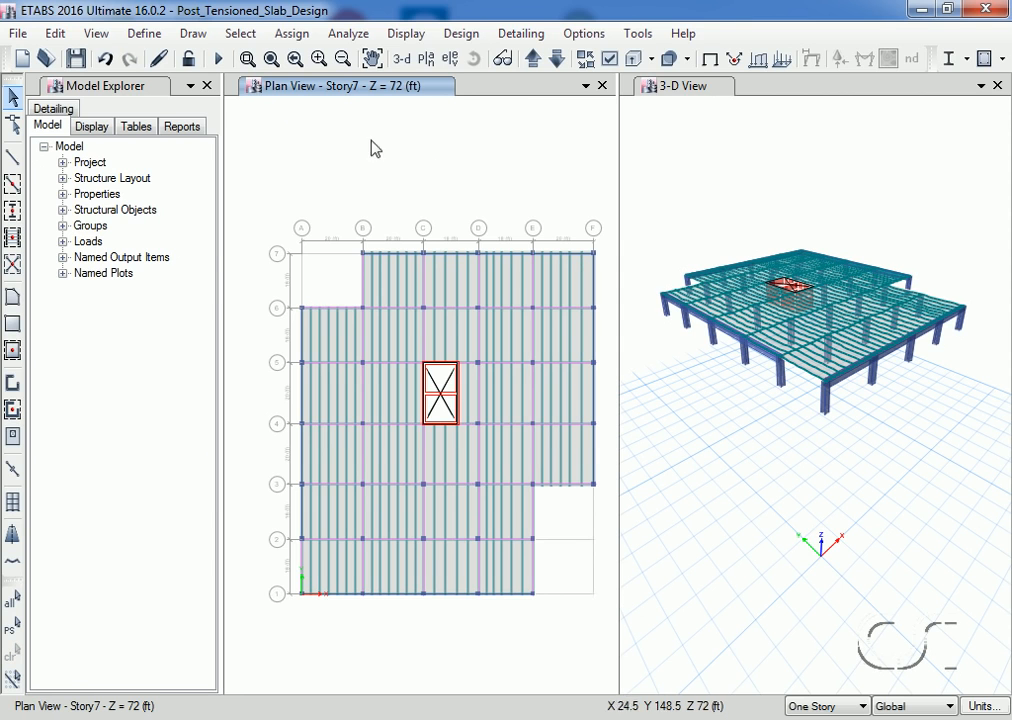
Step: Review the PT-FINAL and PT-TRANSFER load pattern definitions without modifying them
{"action": "left_click", "coordinate": [144, 34]}
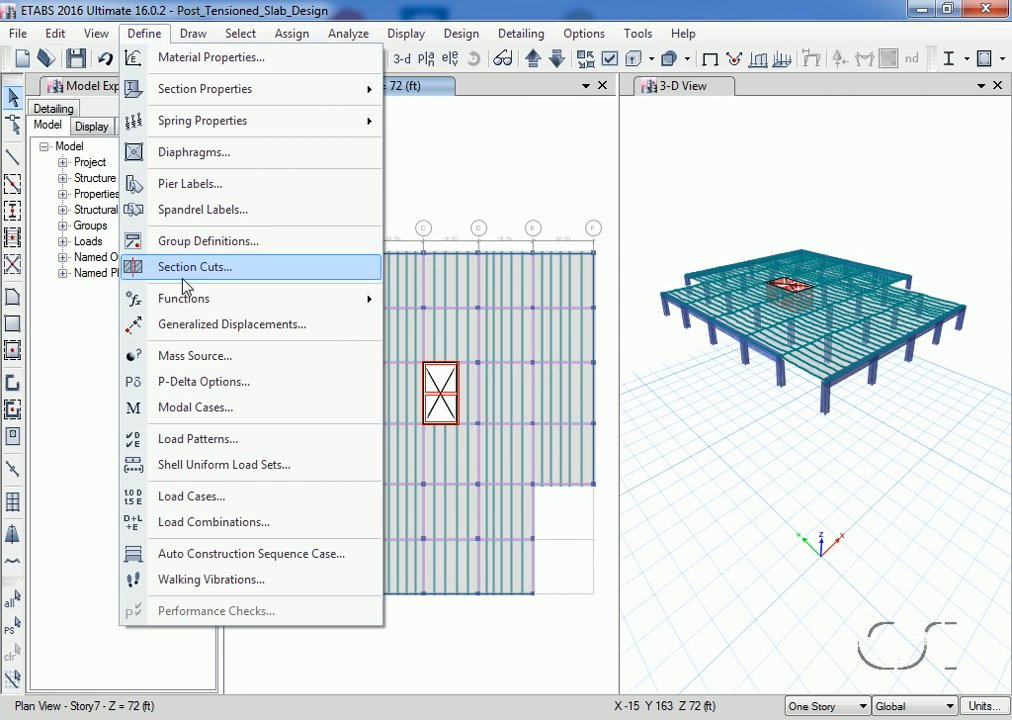
{"action": "left_click", "coordinate": [228, 444]}
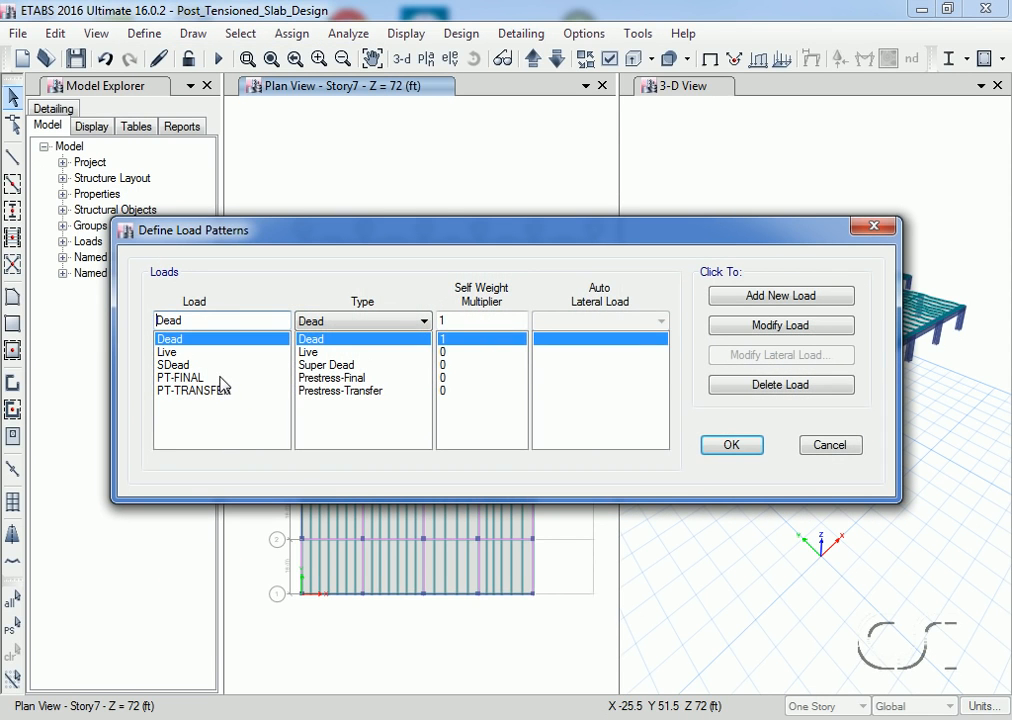
{"action": "left_click", "coordinate": [220, 379]}
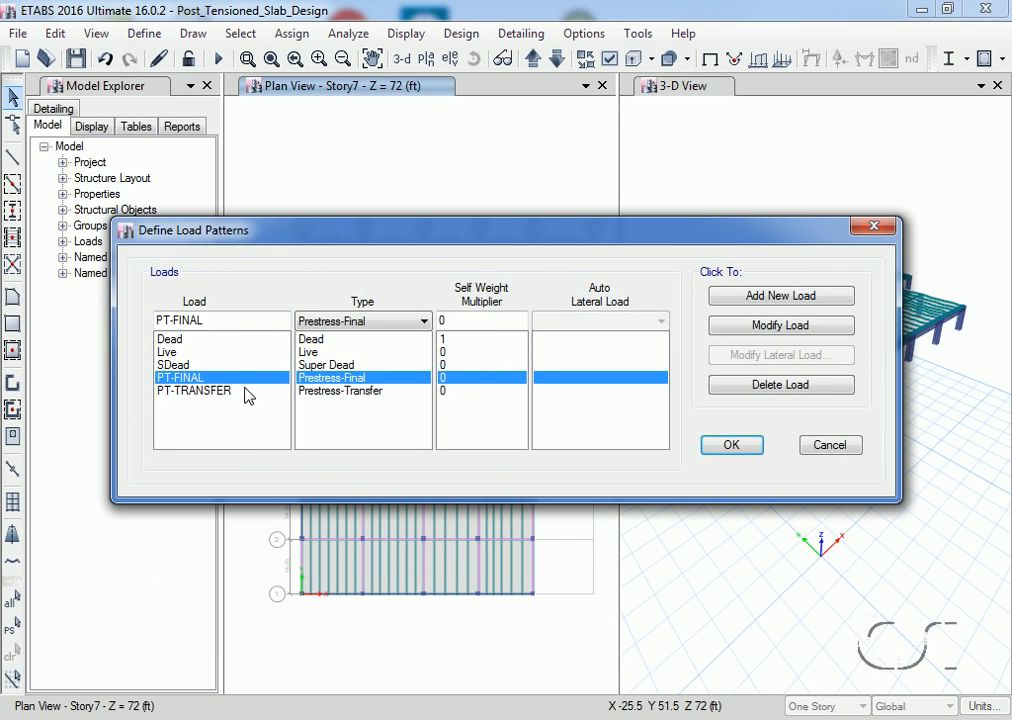
{"action": "left_click", "coordinate": [247, 391]}
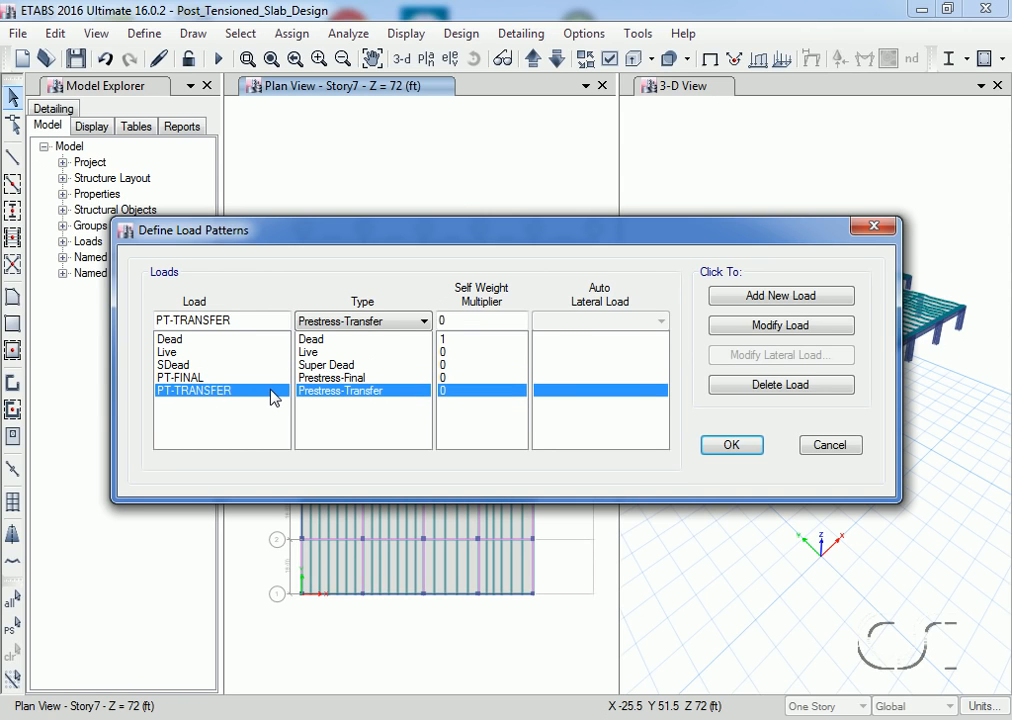
{"action": "left_click", "coordinate": [812, 452]}
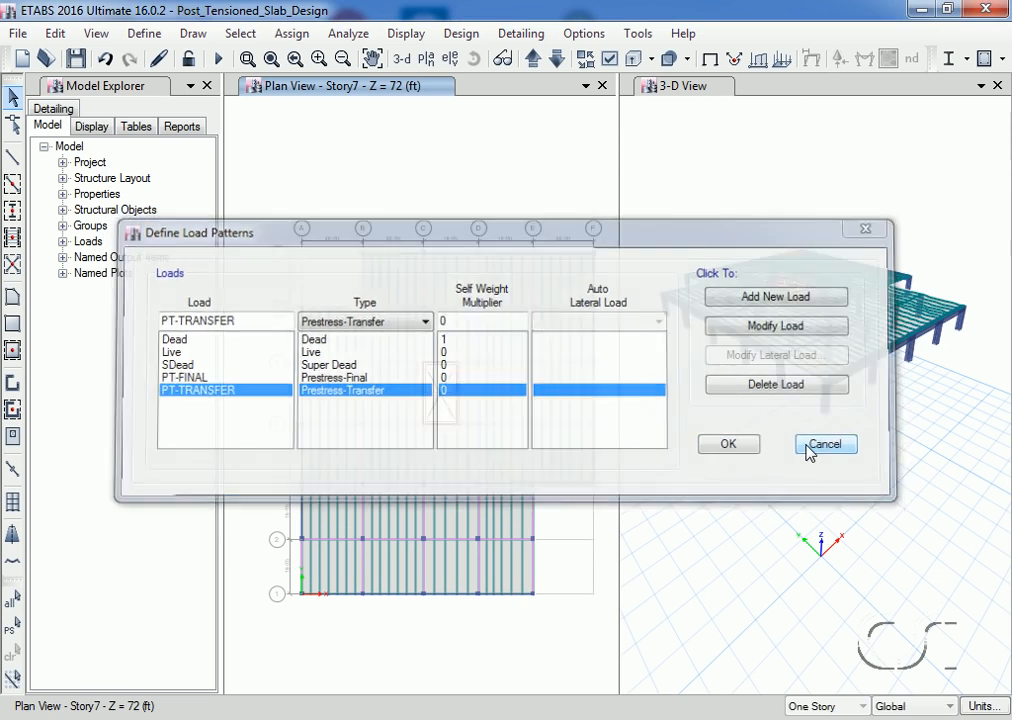
Step: Exclude the Modal load case from the run and analyze the model with the remaining load cases
{"action": "left_click", "coordinate": [350, 34]}
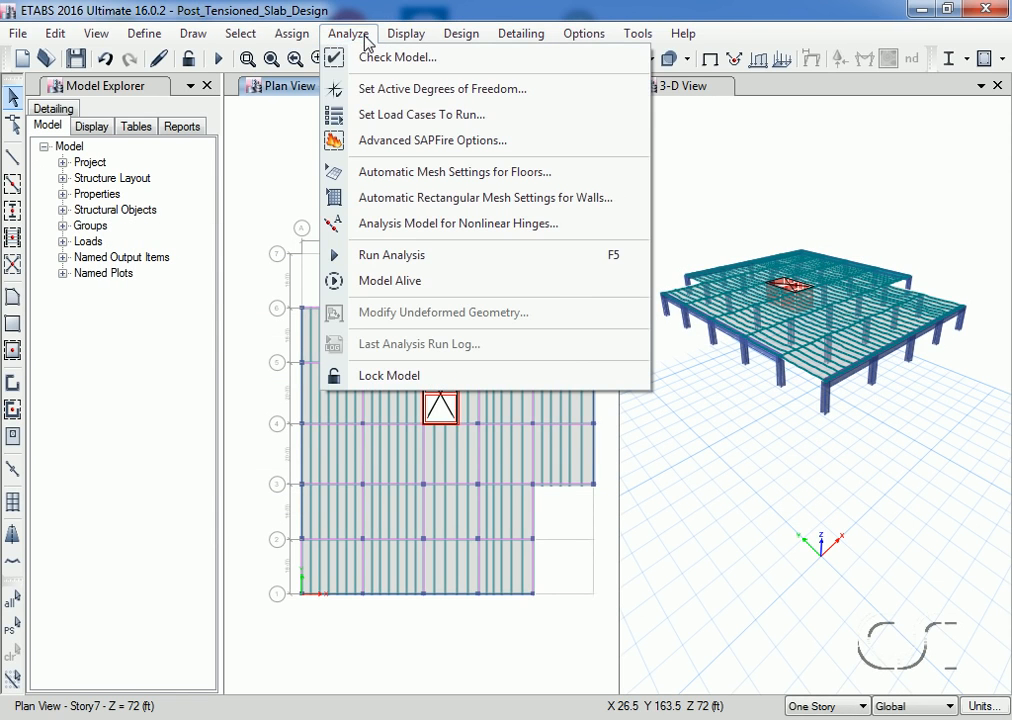
{"action": "left_click", "coordinate": [411, 116]}
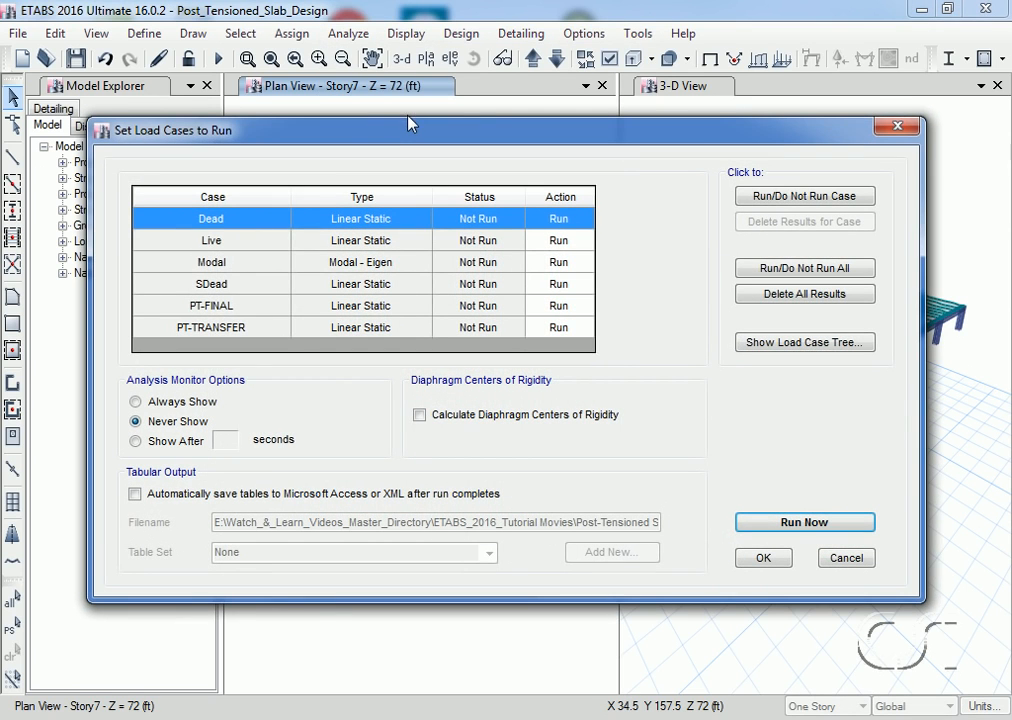
{"action": "left_click", "coordinate": [294, 264]}
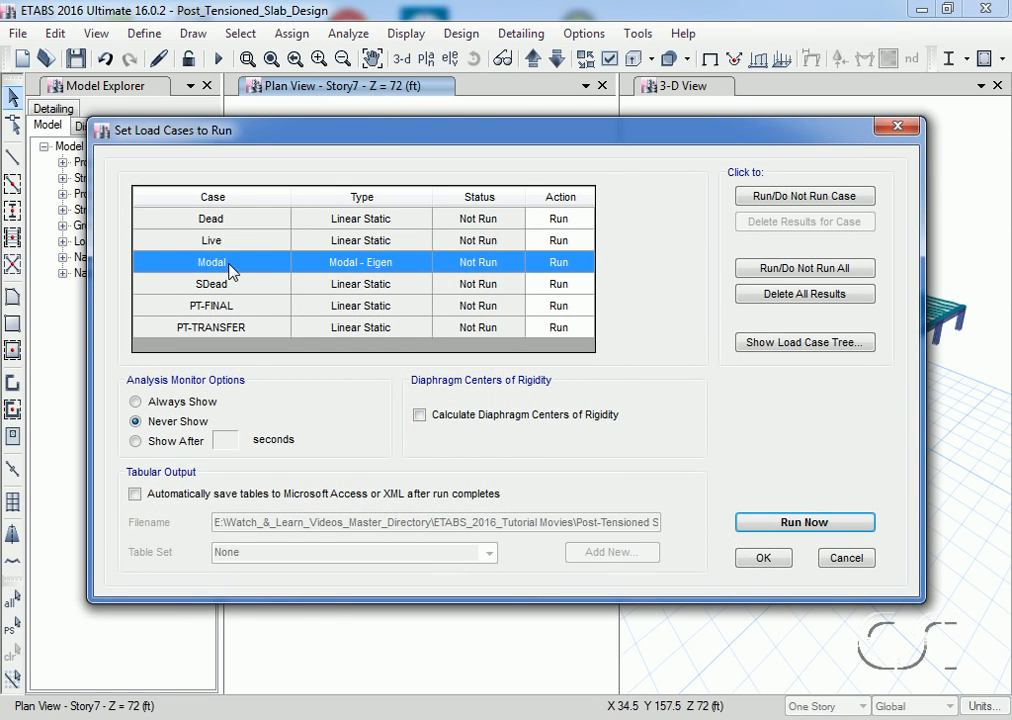
{"action": "left_click", "coordinate": [756, 199]}
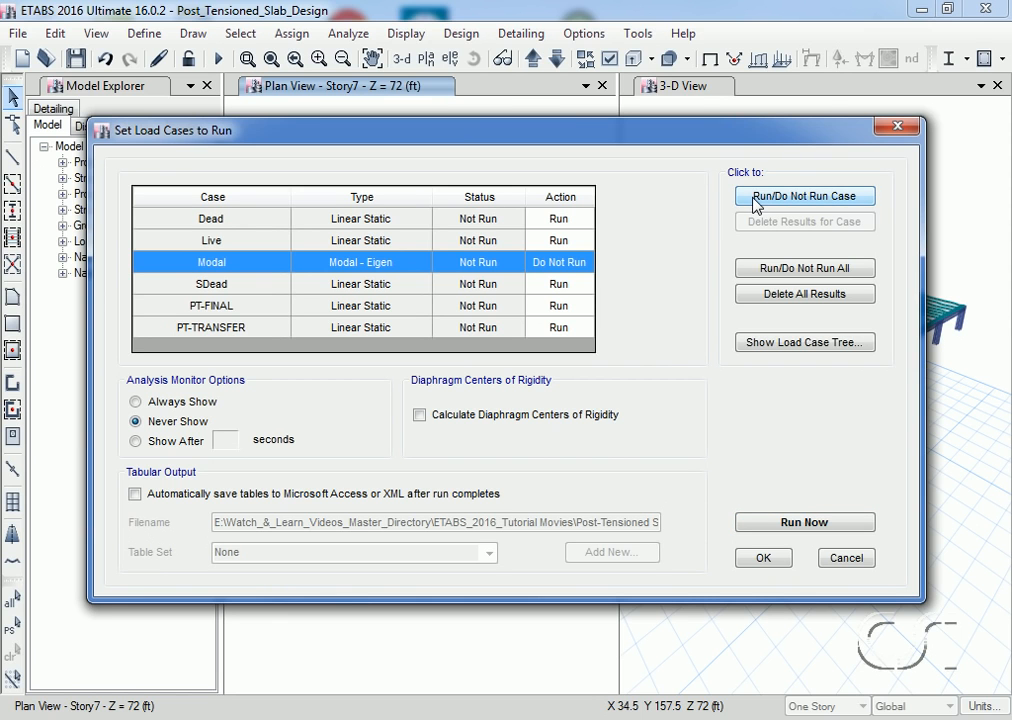
{"action": "left_click", "coordinate": [806, 522]}
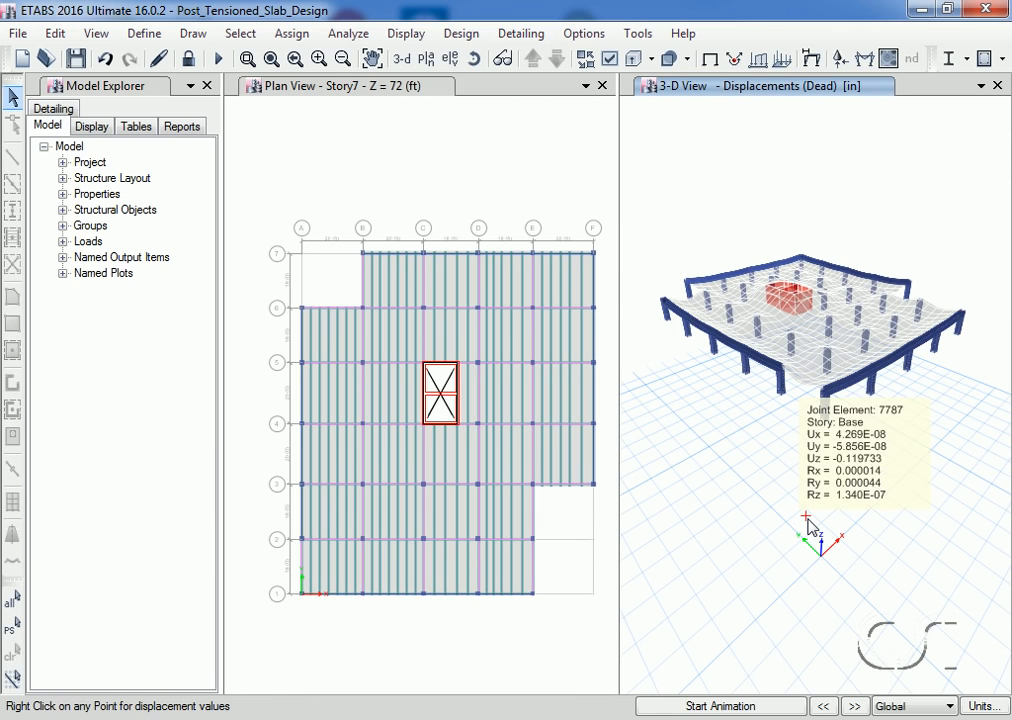
Step: Set the preferred bar size to #5 in the ACI 318-14 concrete slab design preferences and review the P/T stress check settings
{"action": "left_click", "coordinate": [515, 197]}
{"action": "left_click", "coordinate": [461, 34]}
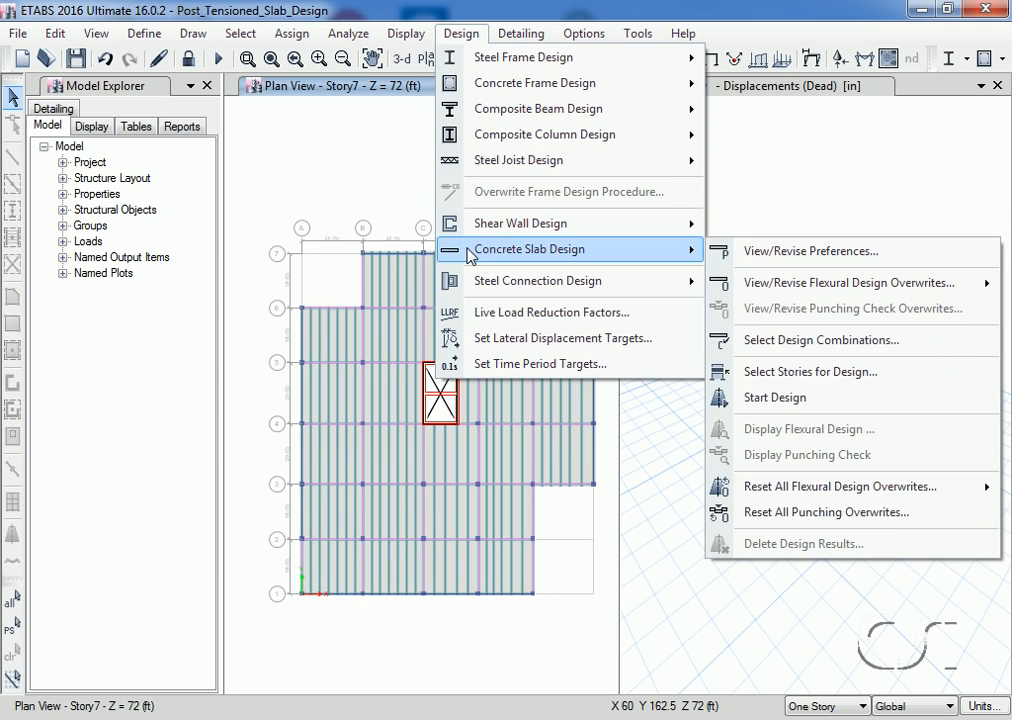
{"action": "left_click", "coordinate": [803, 256]}
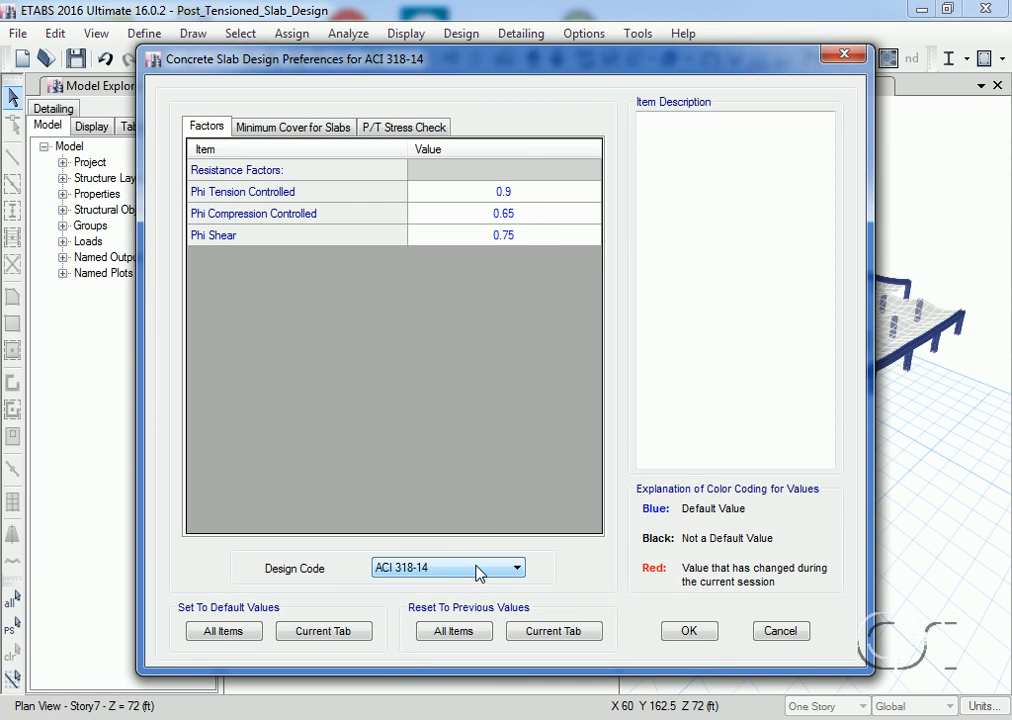
{"action": "left_click", "coordinate": [264, 124]}
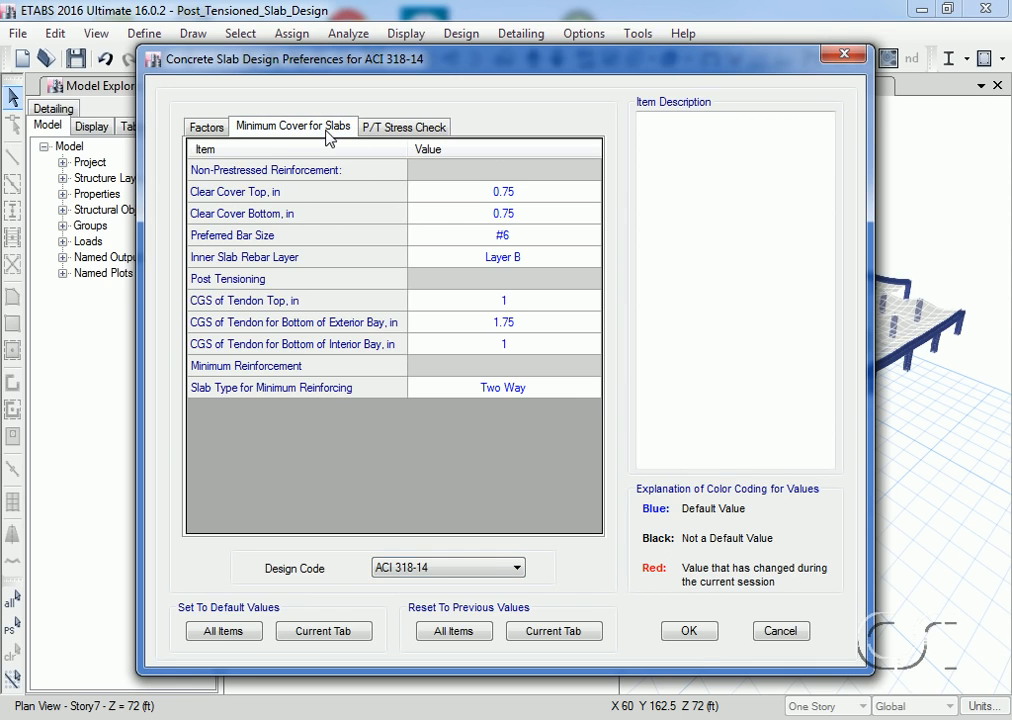
{"action": "left_click", "coordinate": [520, 244]}
{"action": "left_click", "coordinate": [521, 244]}
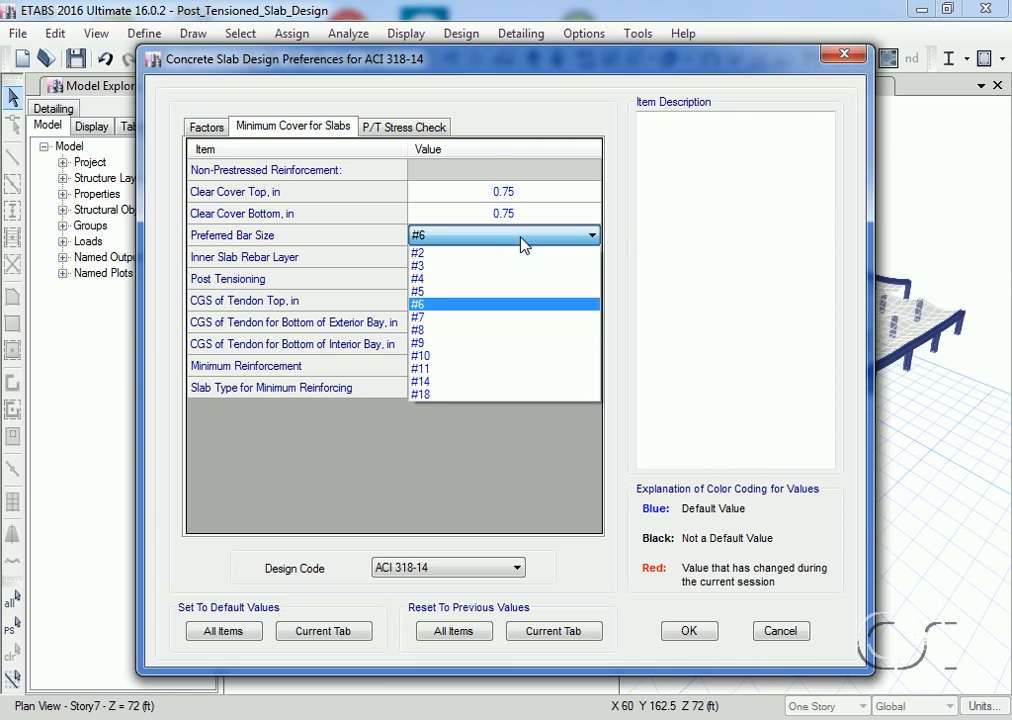
{"action": "left_click", "coordinate": [422, 293]}
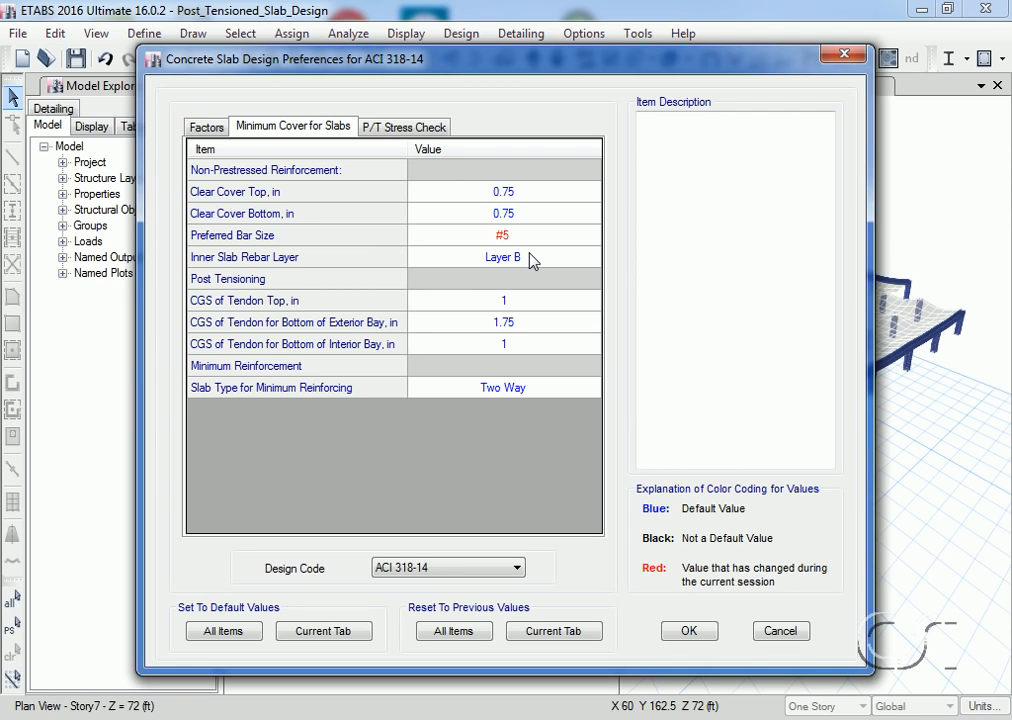
{"action": "left_click", "coordinate": [436, 133]}
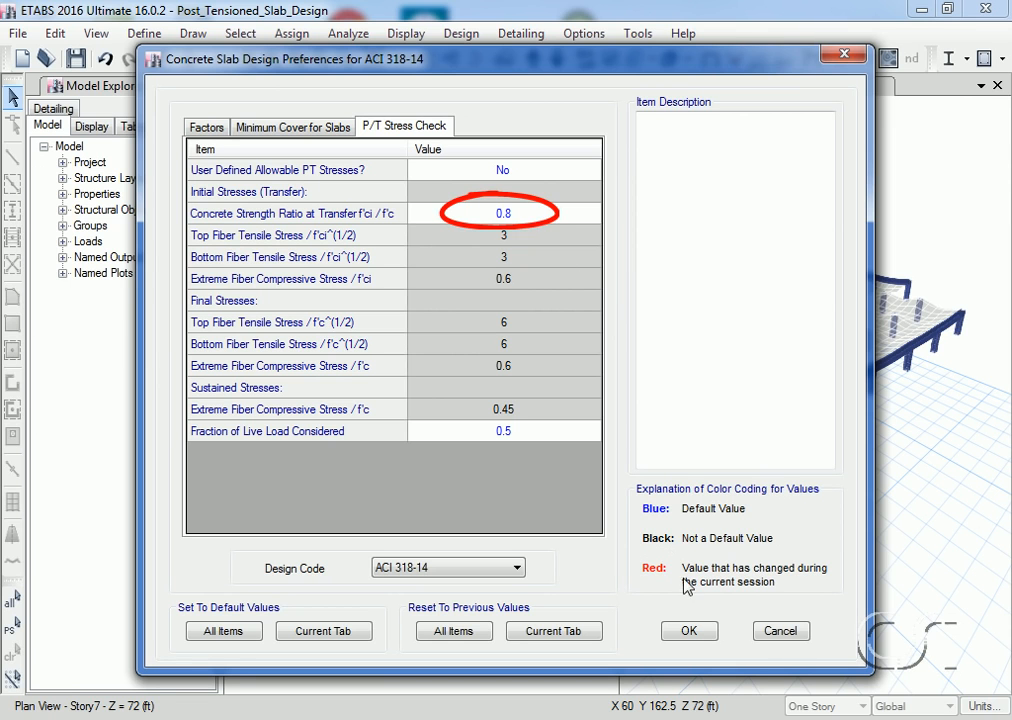
{"action": "left_click", "coordinate": [690, 632]}
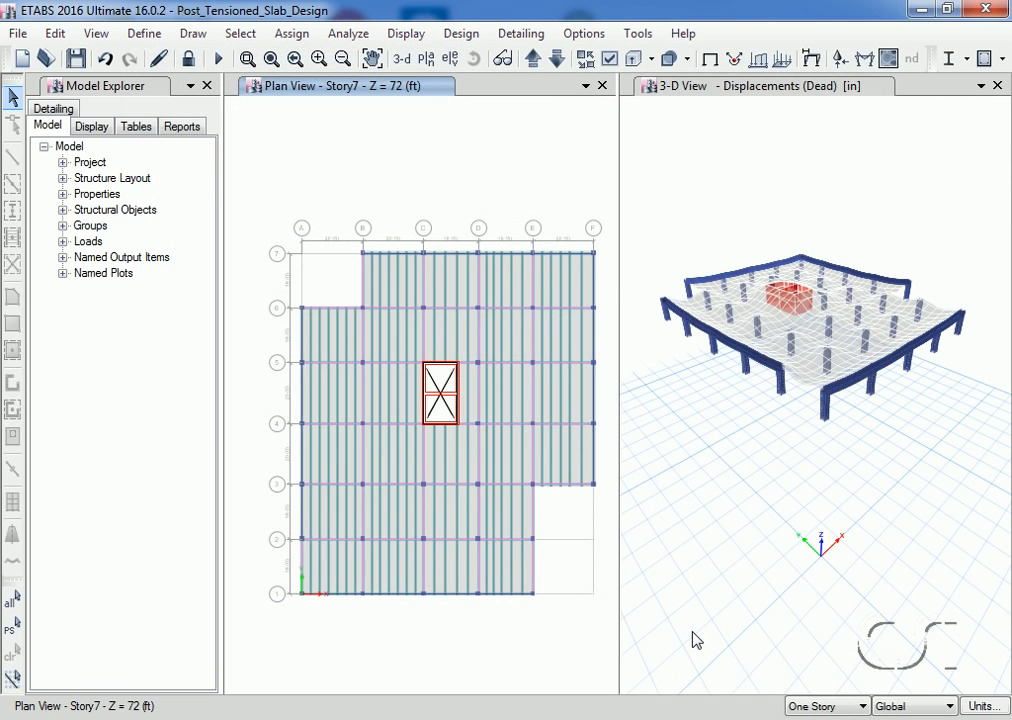
Step: Select Story7 as the only story for concrete slab design
{"action": "left_click", "coordinate": [462, 34]}
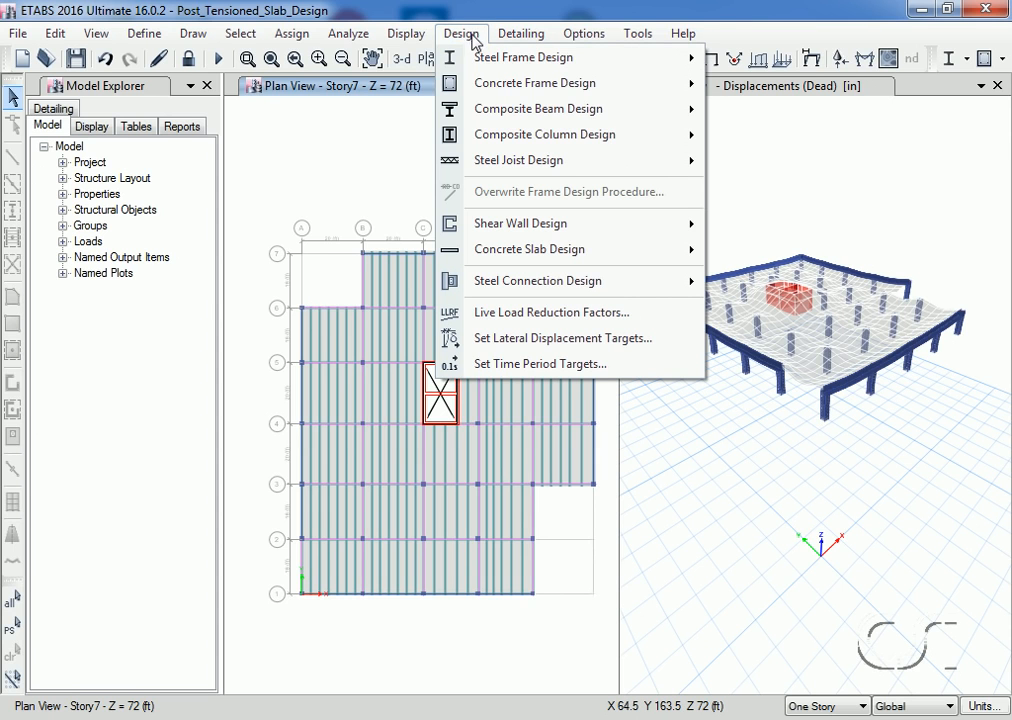
{"action": "mouse_move", "coordinate": [472, 252]}
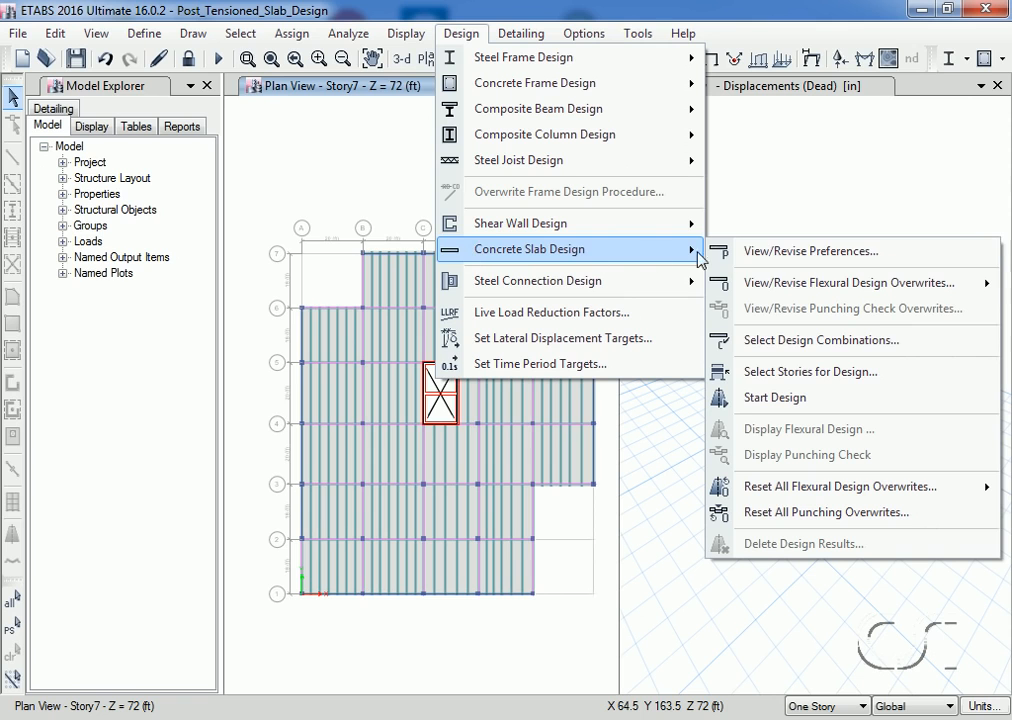
{"action": "left_click", "coordinate": [885, 372]}
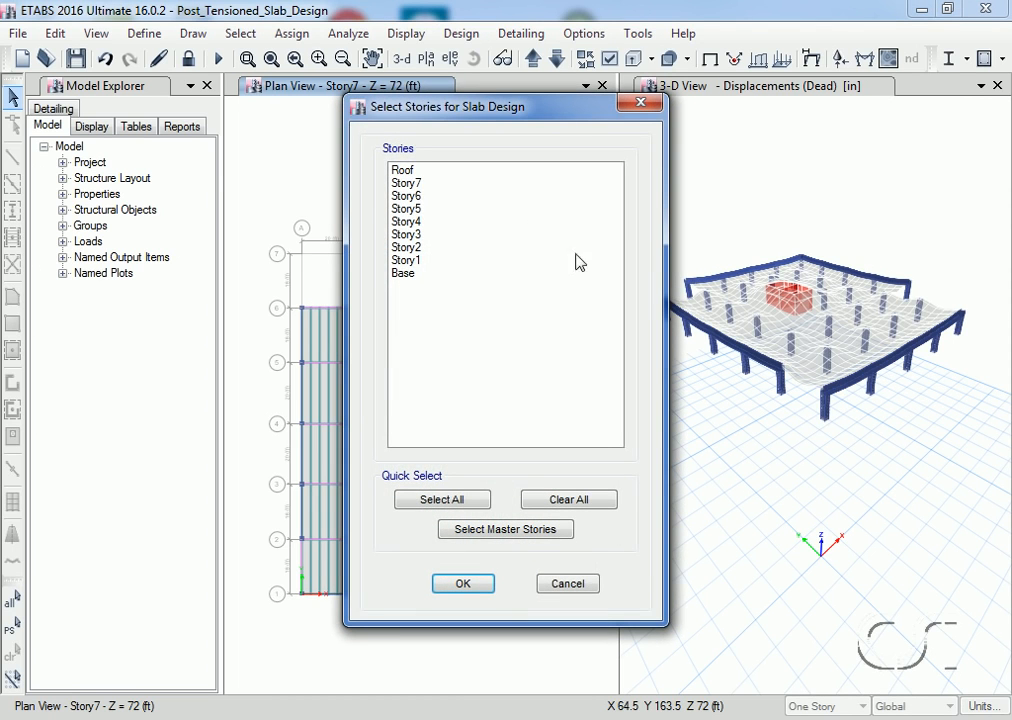
{"action": "left_click", "coordinate": [416, 188]}
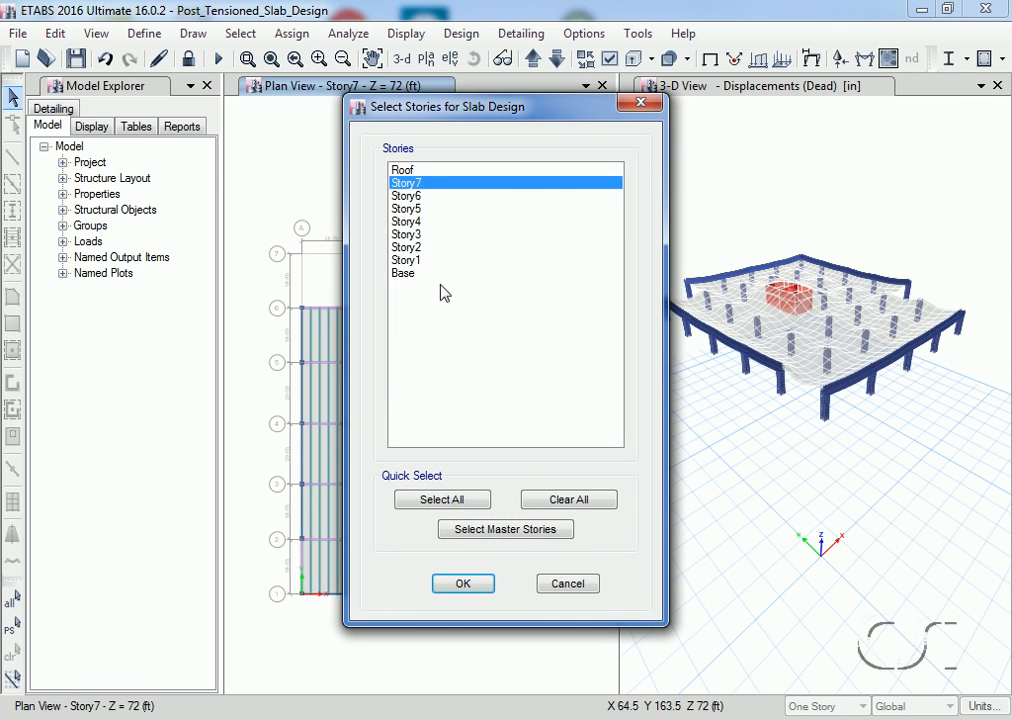
{"action": "left_click", "coordinate": [464, 584]}
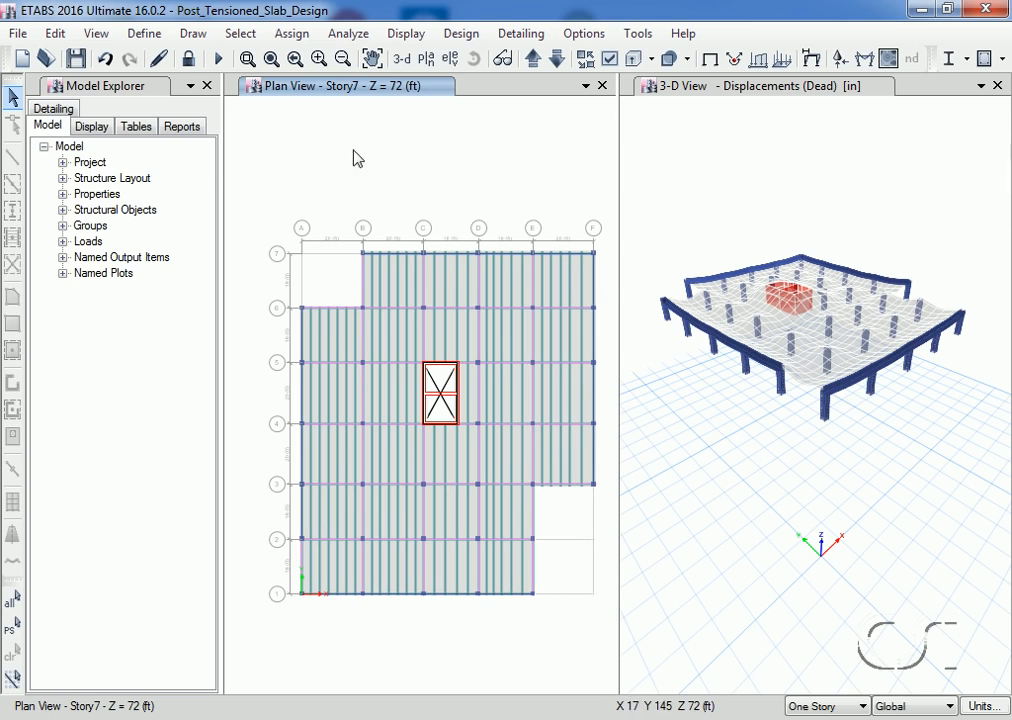
Step: Run the concrete slab design for the selected story
{"action": "left_click", "coordinate": [462, 33]}
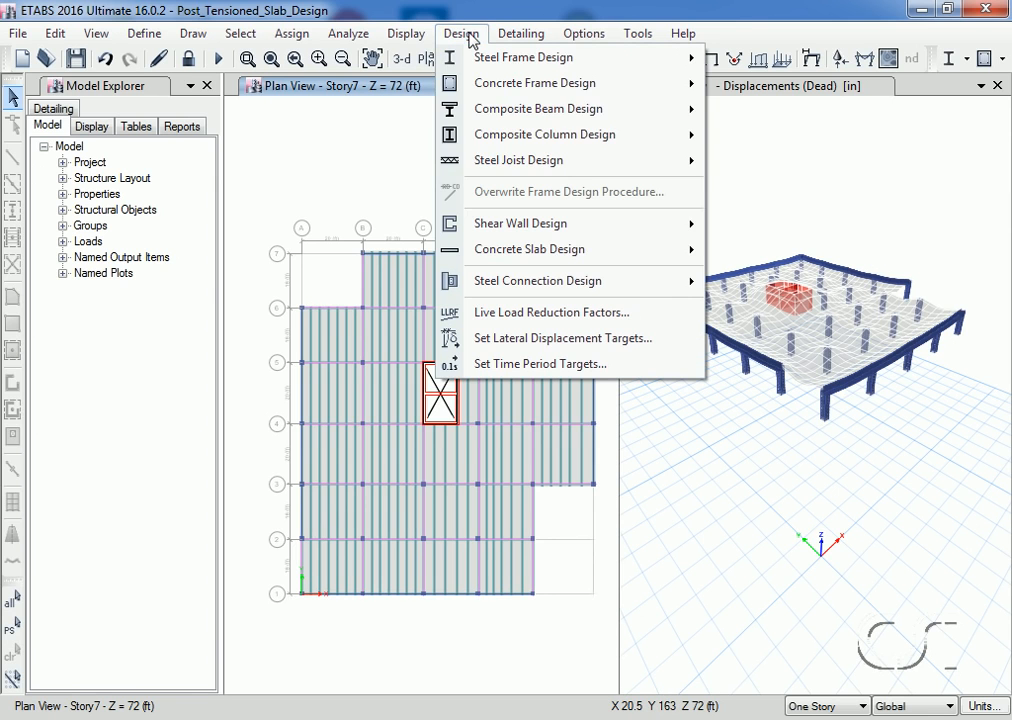
{"action": "mouse_move", "coordinate": [530, 249]}
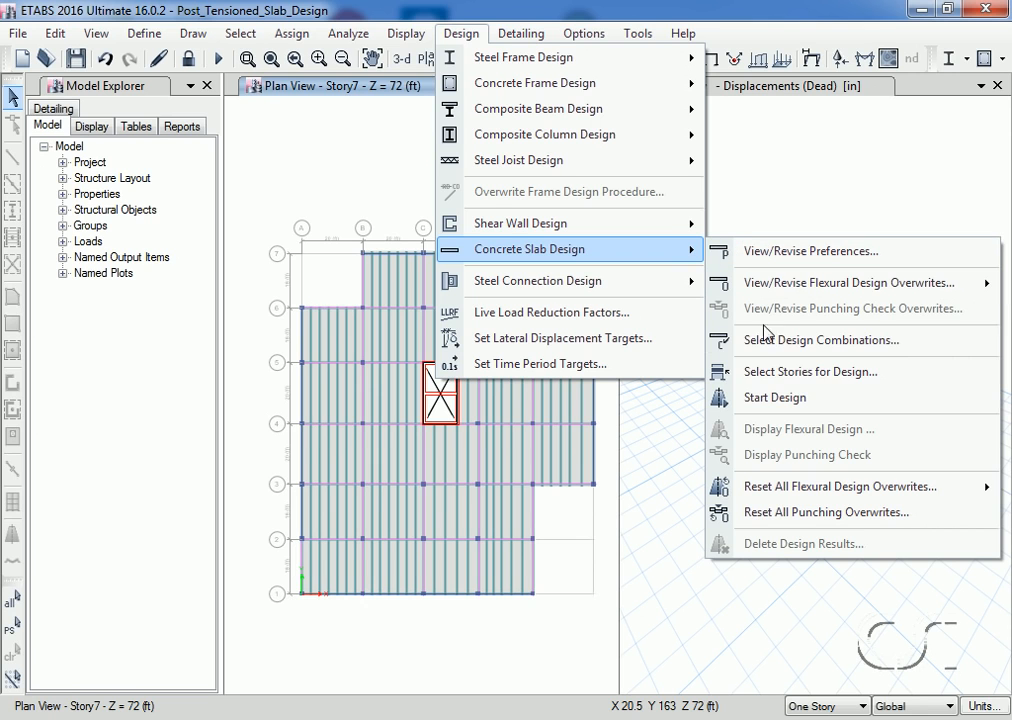
{"action": "left_click", "coordinate": [806, 398]}
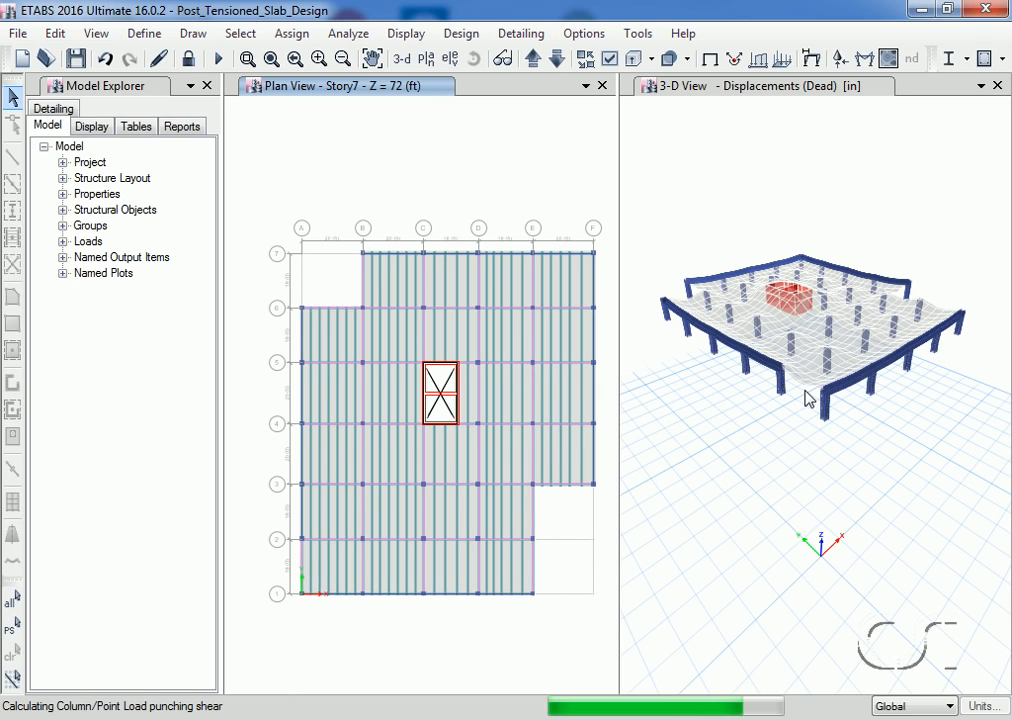
Step: Display strip-based enveloping flexural reinforcement for Layer A, showing only top rebar as the number of #5 bars
{"action": "left_click", "coordinate": [461, 33]}
{"action": "mouse_move", "coordinate": [486, 251]}
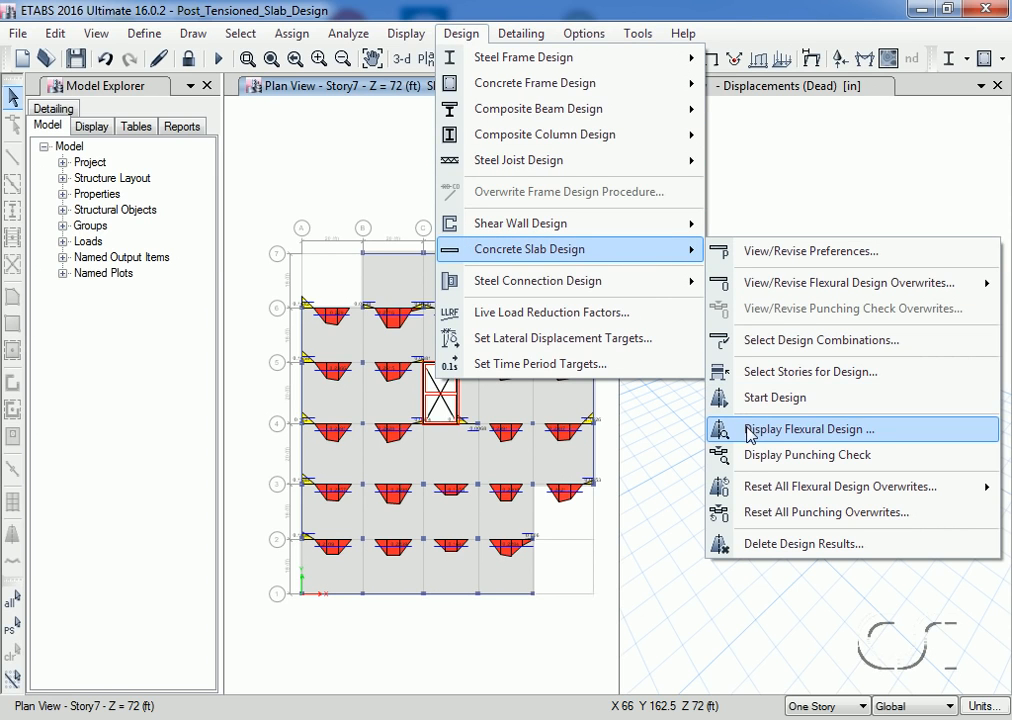
{"action": "left_click", "coordinate": [840, 441]}
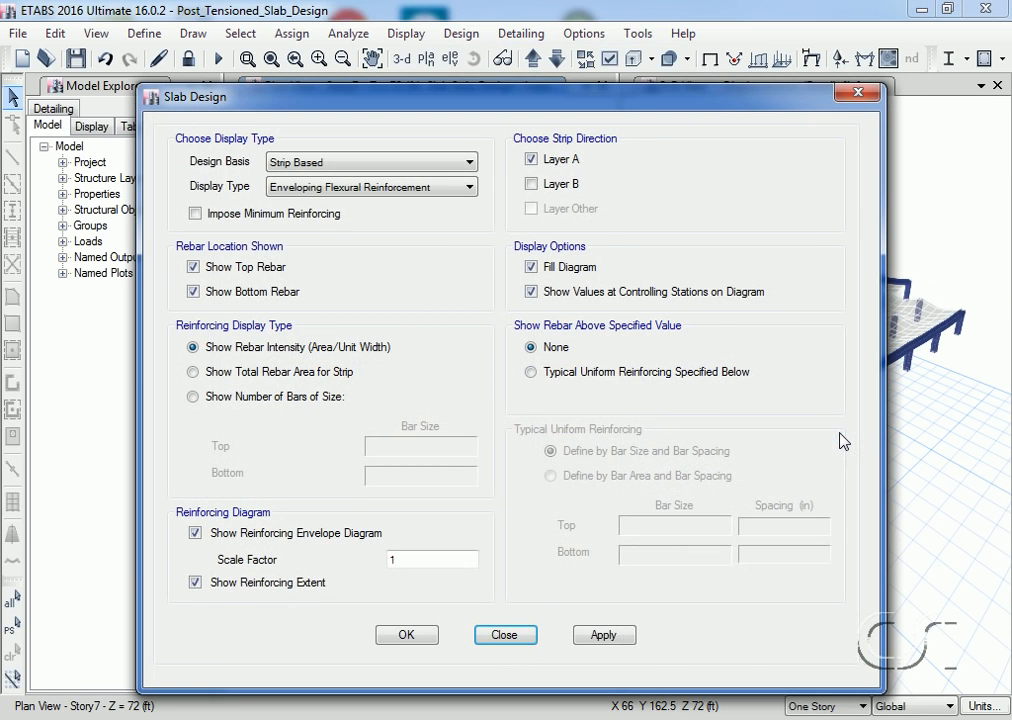
{"action": "left_click", "coordinate": [405, 189]}
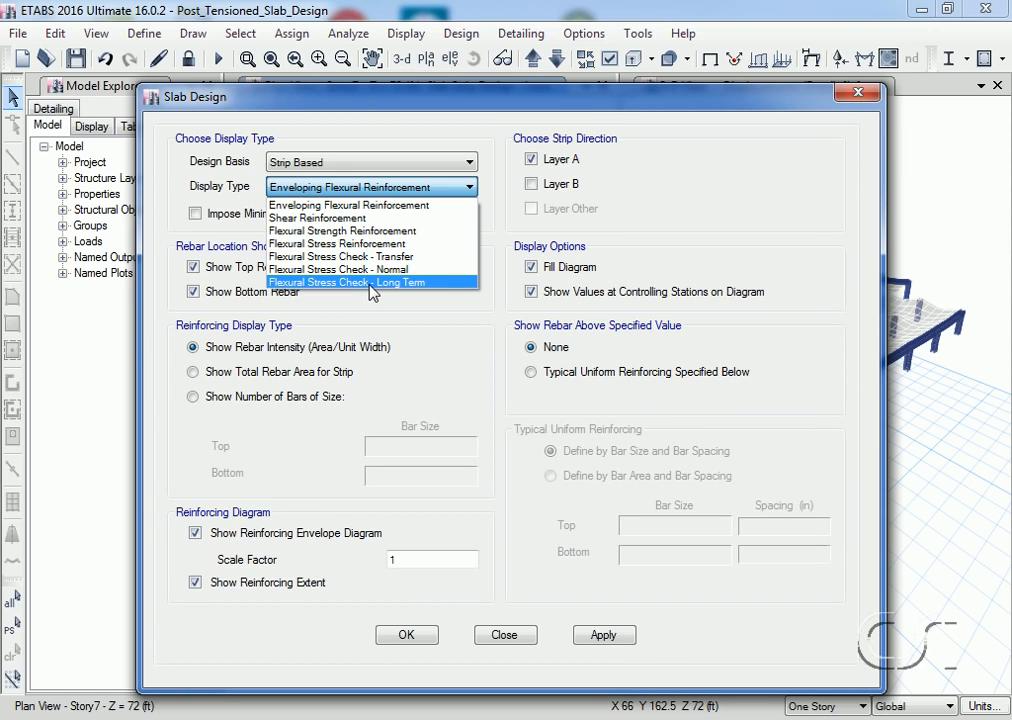
{"action": "left_click", "coordinate": [380, 208]}
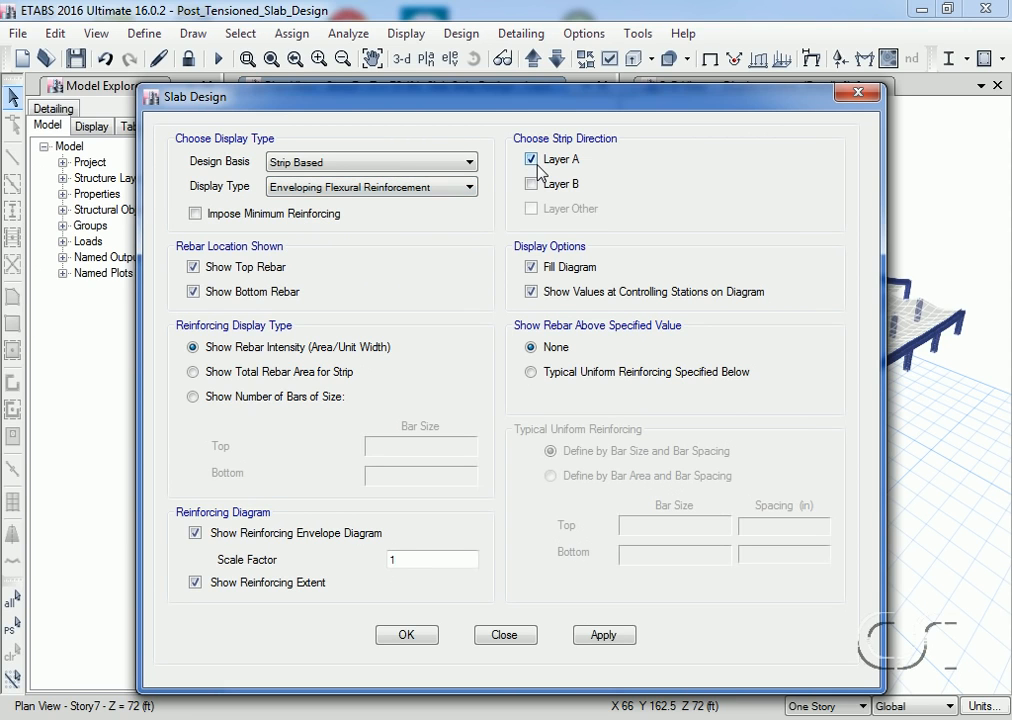
{"action": "left_click", "coordinate": [194, 290]}
{"action": "left_click", "coordinate": [194, 397]}
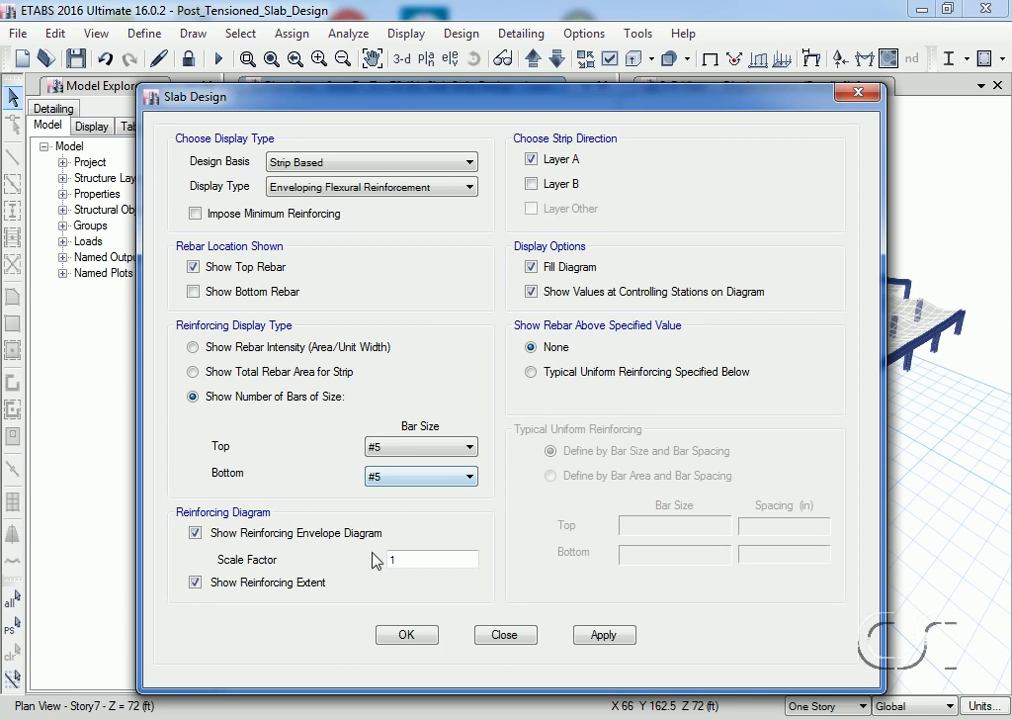
{"action": "left_click", "coordinate": [406, 636]}
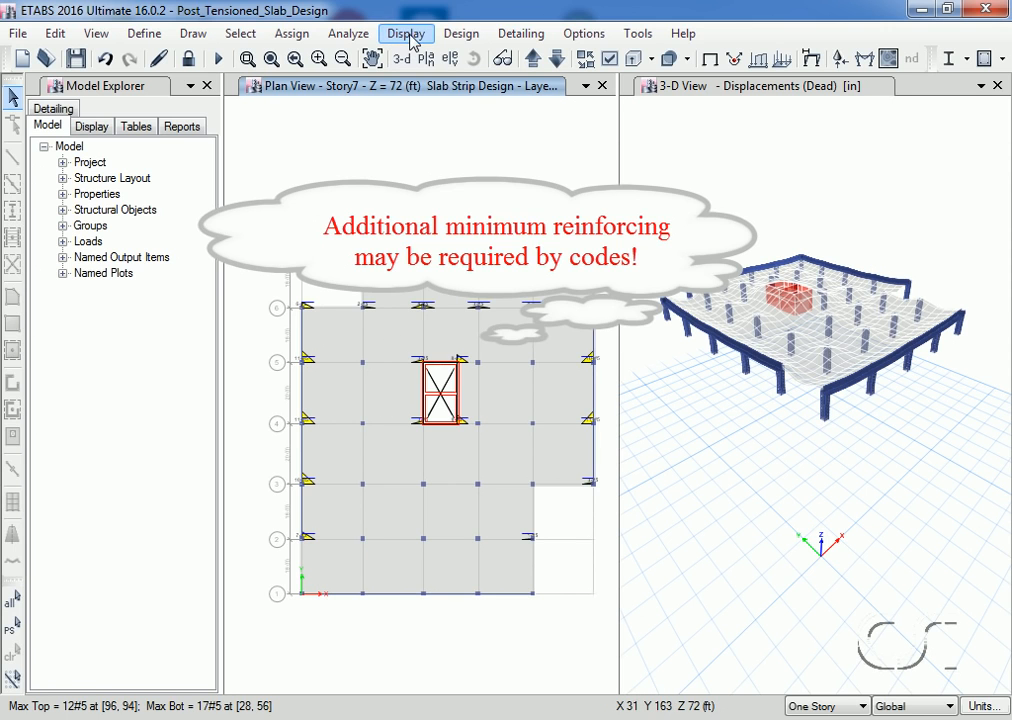
Step: Display the strip-based long-term flexural stress check for Layer B only, showing compressive stresses
{"action": "left_click", "coordinate": [462, 36]}
{"action": "mouse_move", "coordinate": [469, 259]}
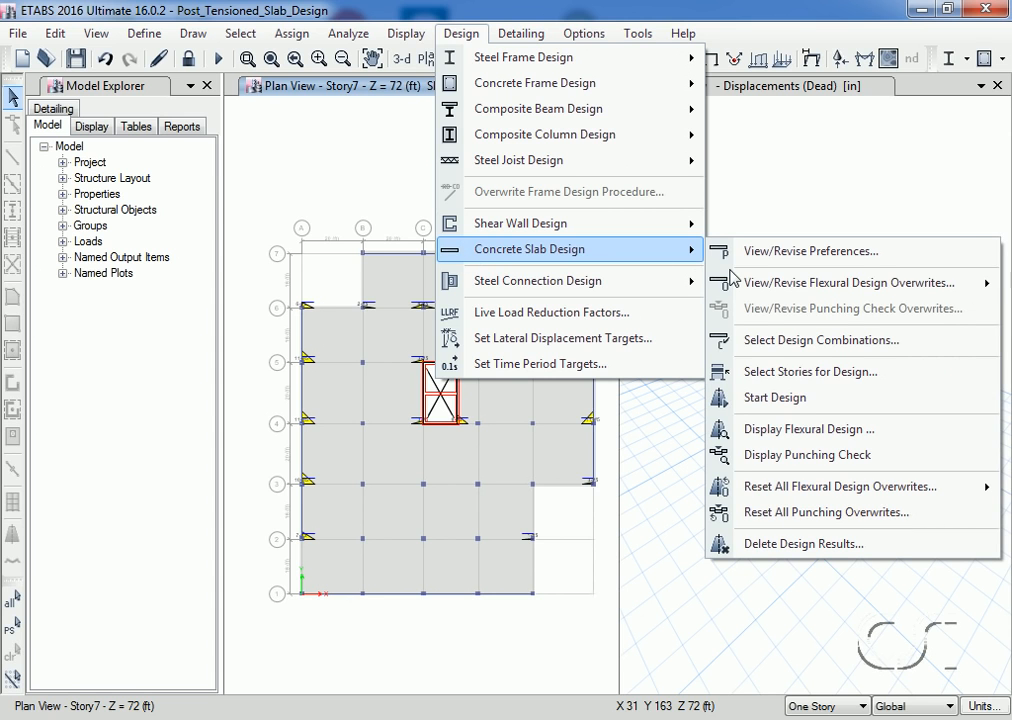
{"action": "left_click", "coordinate": [750, 430]}
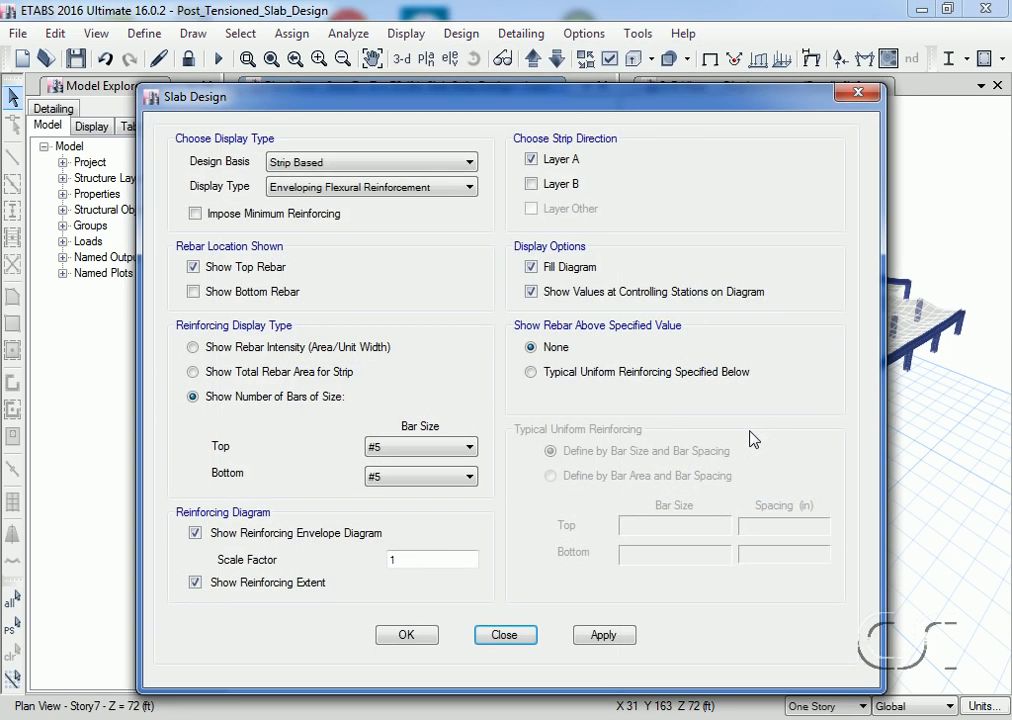
{"action": "left_click", "coordinate": [356, 200]}
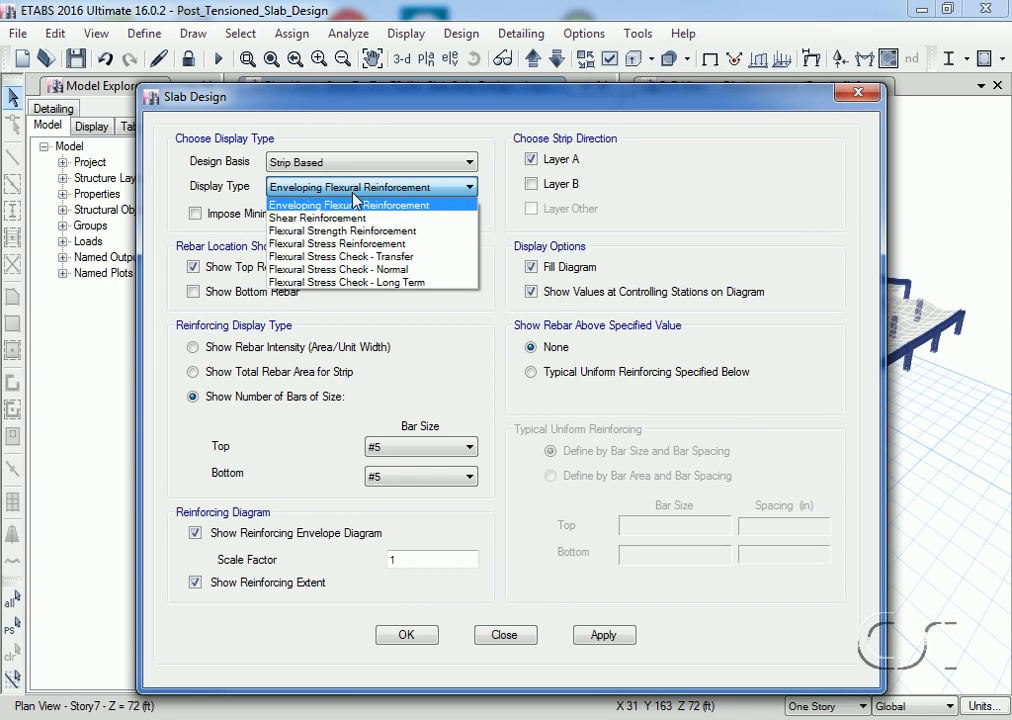
{"action": "left_click", "coordinate": [408, 284]}
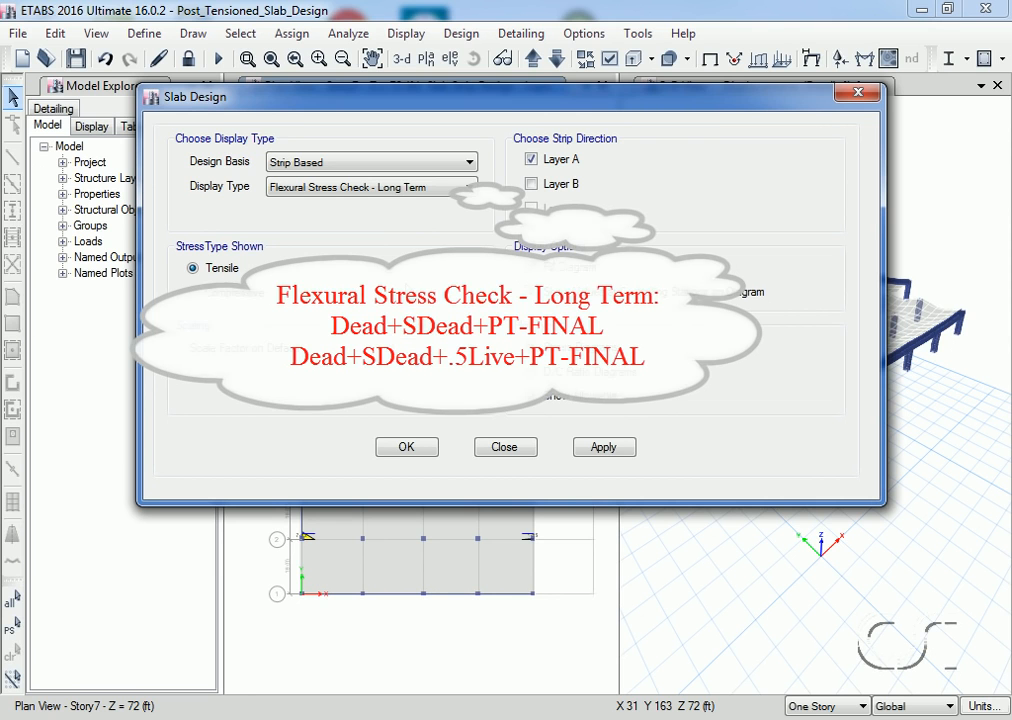
{"action": "left_click", "coordinate": [531, 161]}
{"action": "left_click", "coordinate": [531, 184]}
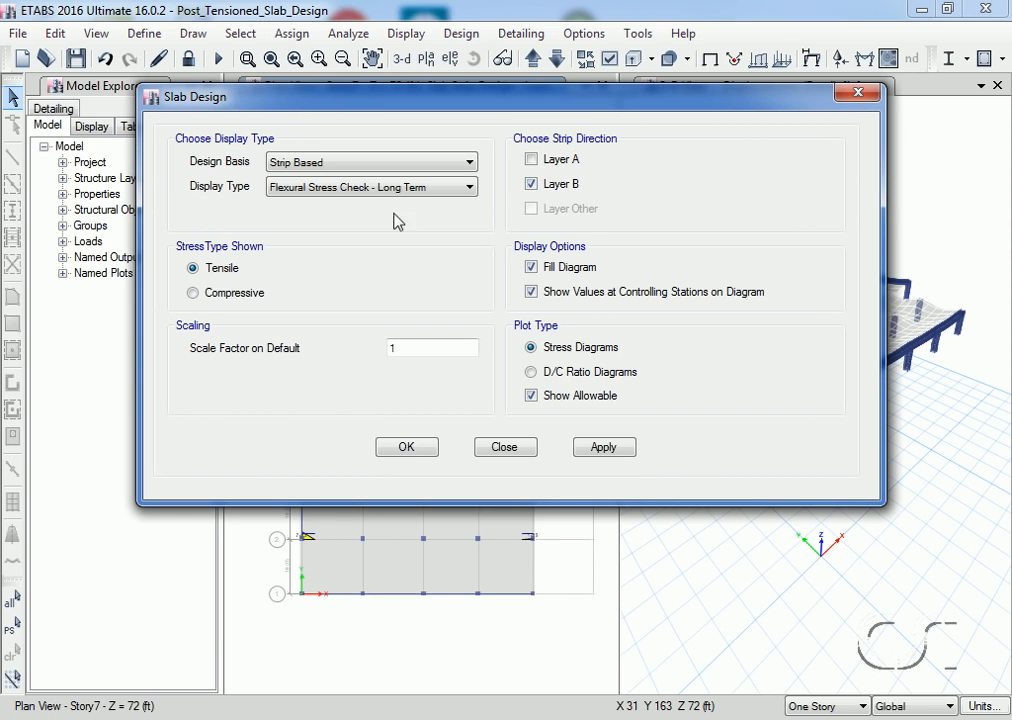
{"action": "left_click", "coordinate": [199, 294]}
{"action": "left_click", "coordinate": [403, 447]}
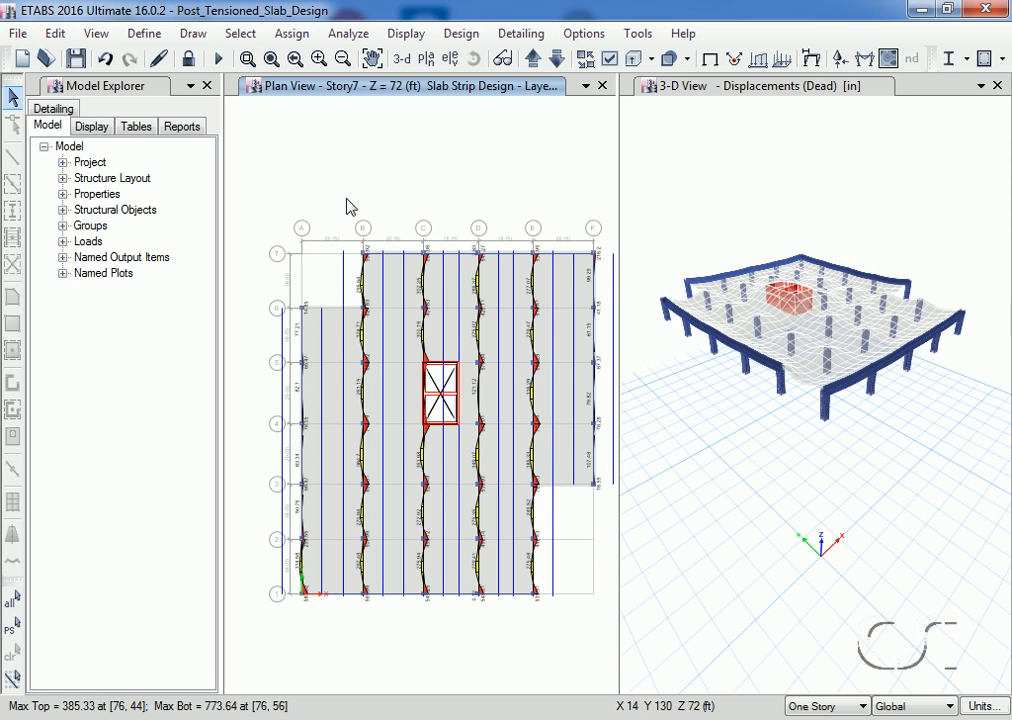
Step: Review the slab design load combinations by category and examine the load cases and scale factors of strength combination DSlbU2
{"action": "left_click", "coordinate": [461, 35]}
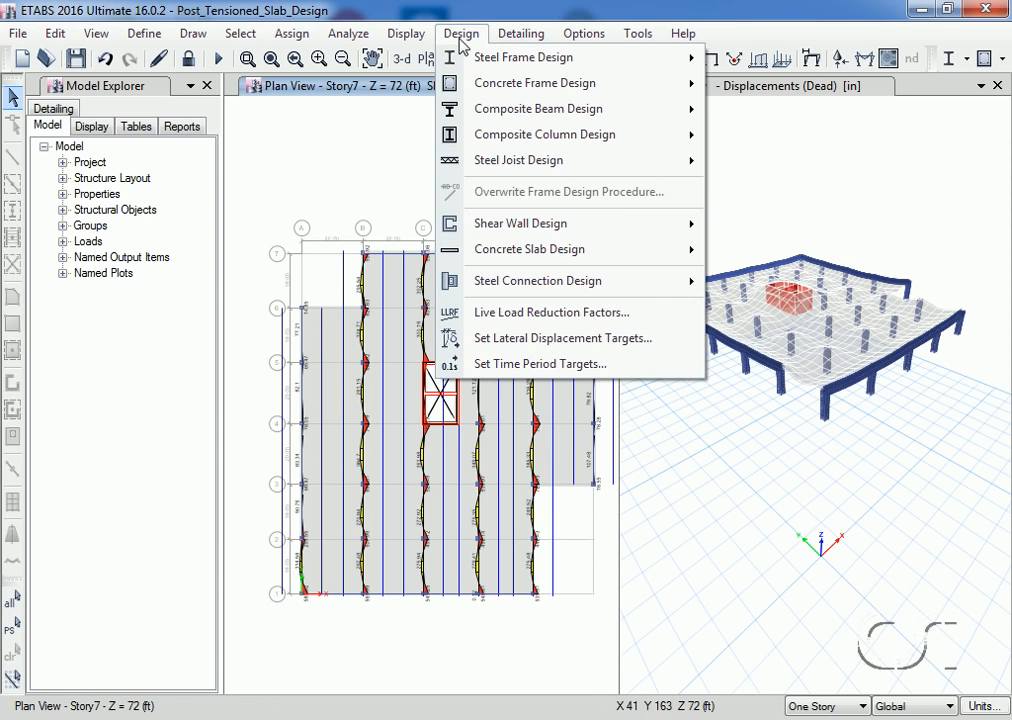
{"action": "mouse_move", "coordinate": [667, 249]}
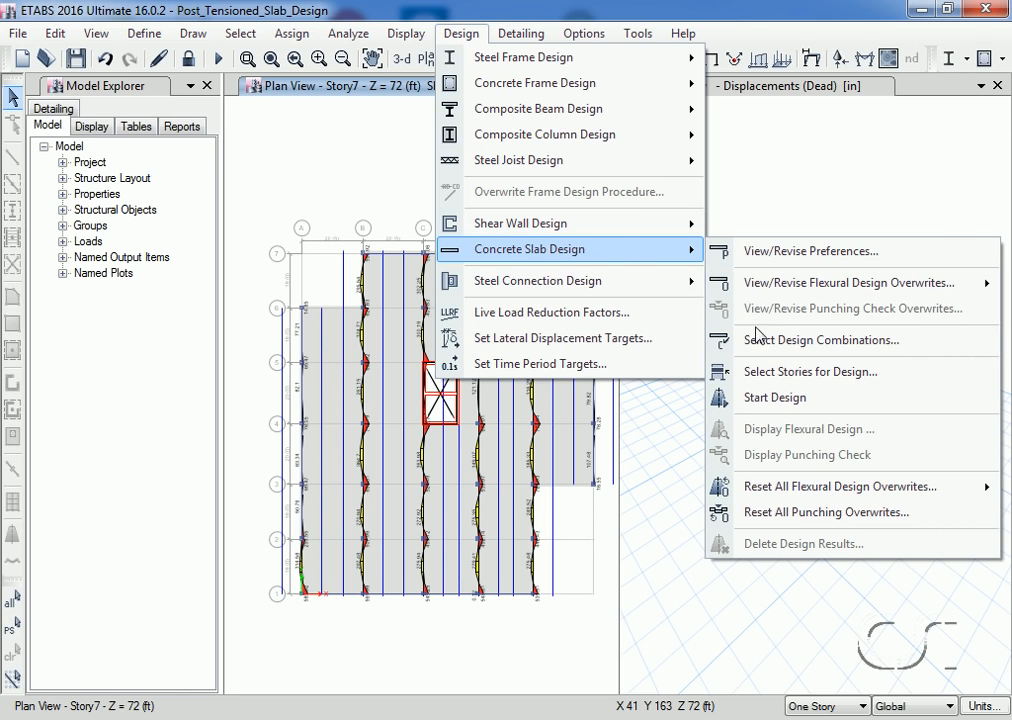
{"action": "left_click", "coordinate": [880, 349]}
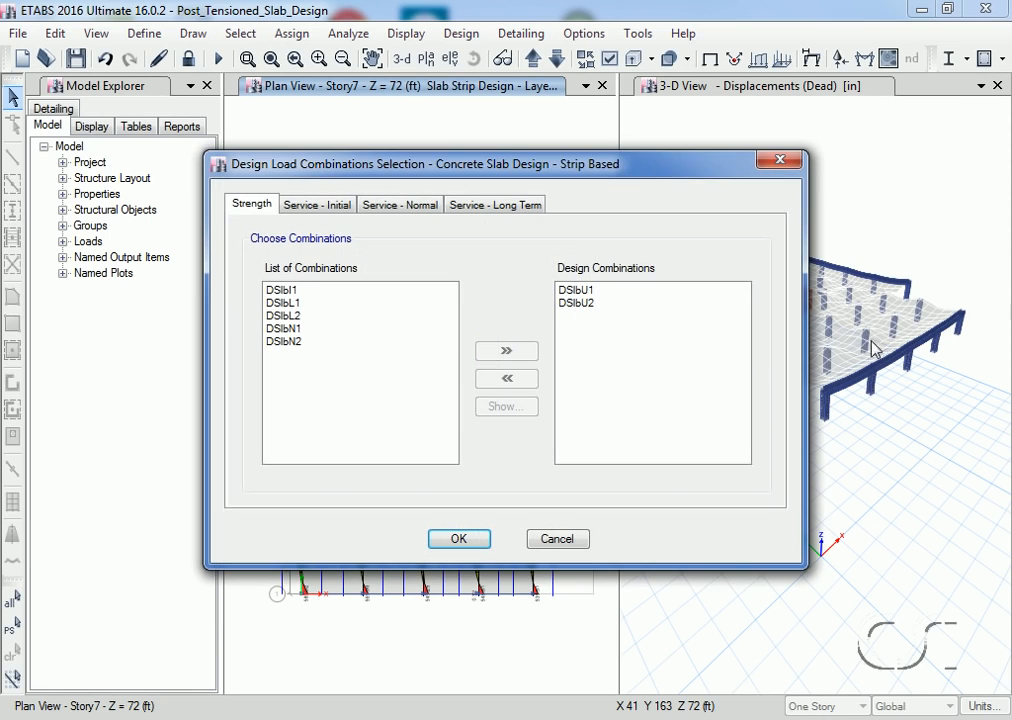
{"action": "left_click", "coordinate": [338, 208]}
{"action": "left_click", "coordinate": [398, 206]}
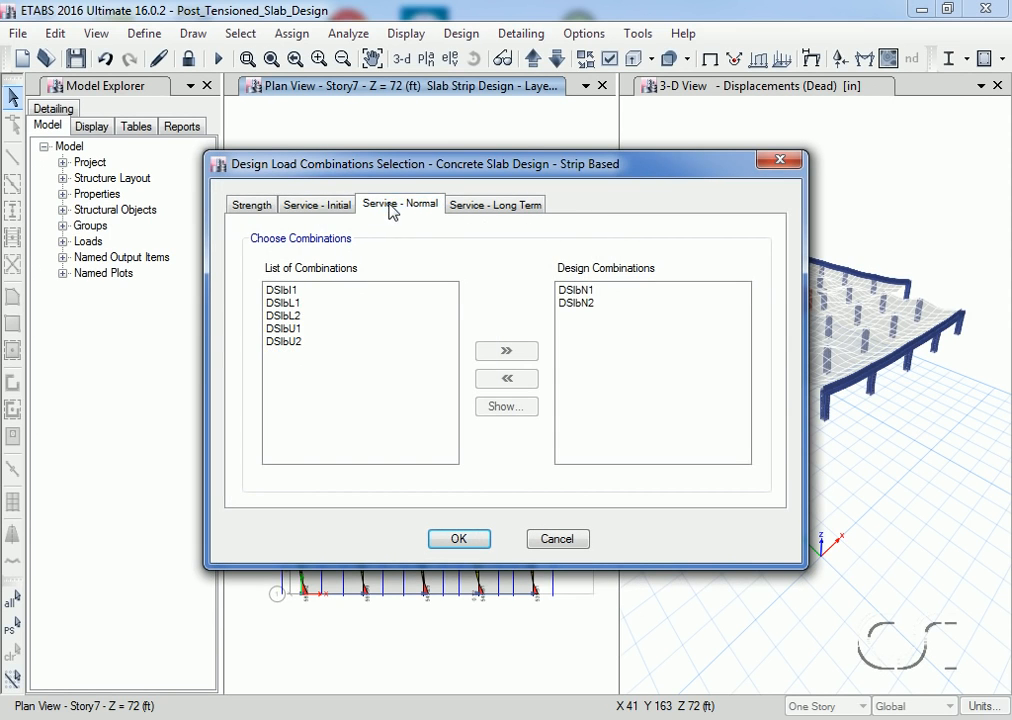
{"action": "left_click", "coordinate": [463, 208]}
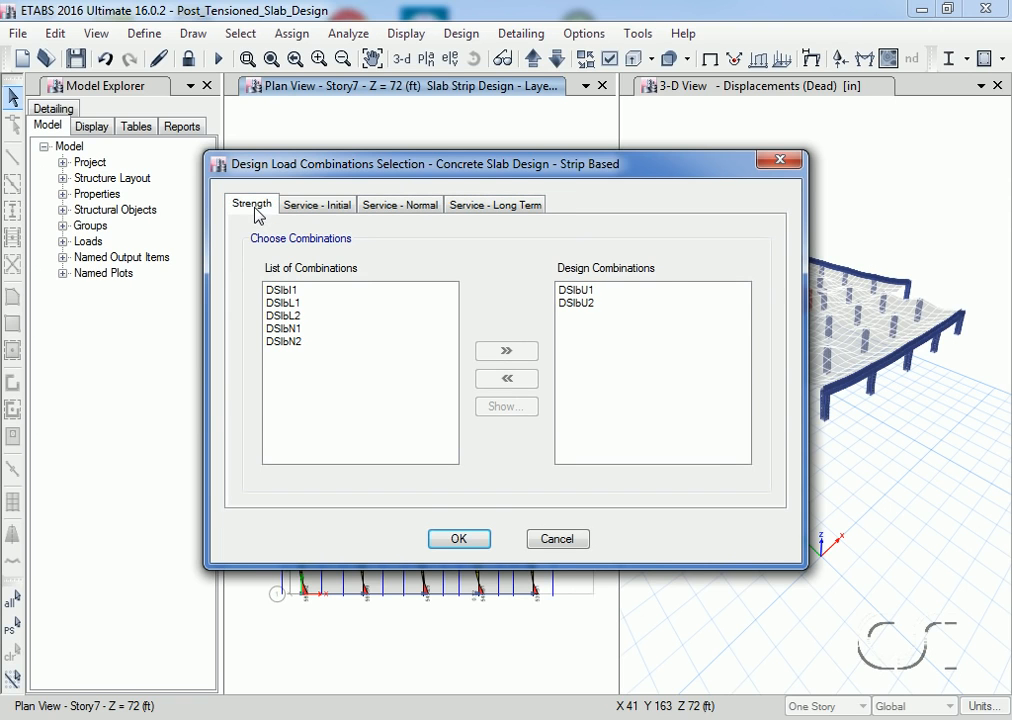
{"action": "left_click", "coordinate": [574, 304]}
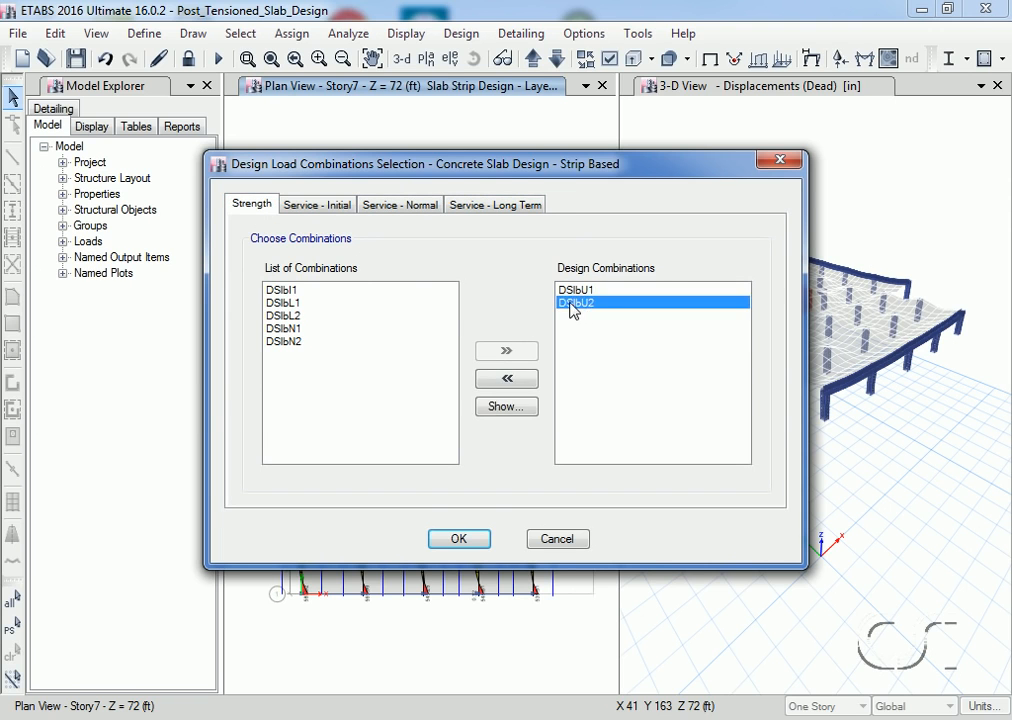
{"action": "left_click", "coordinate": [518, 408]}
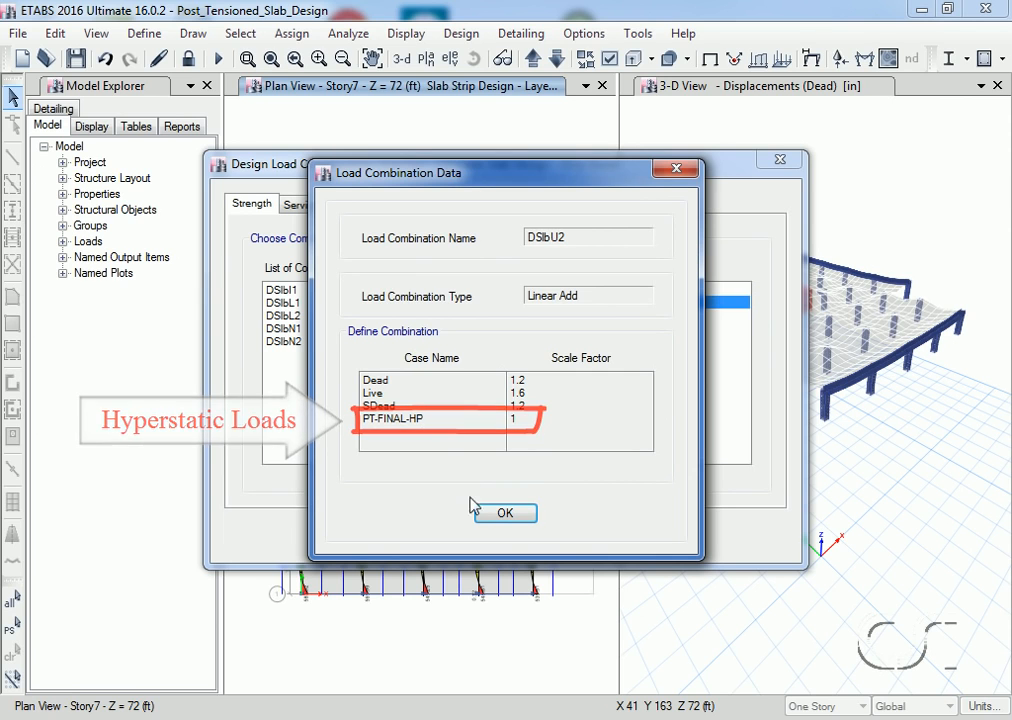
{"action": "left_click", "coordinate": [504, 515]}
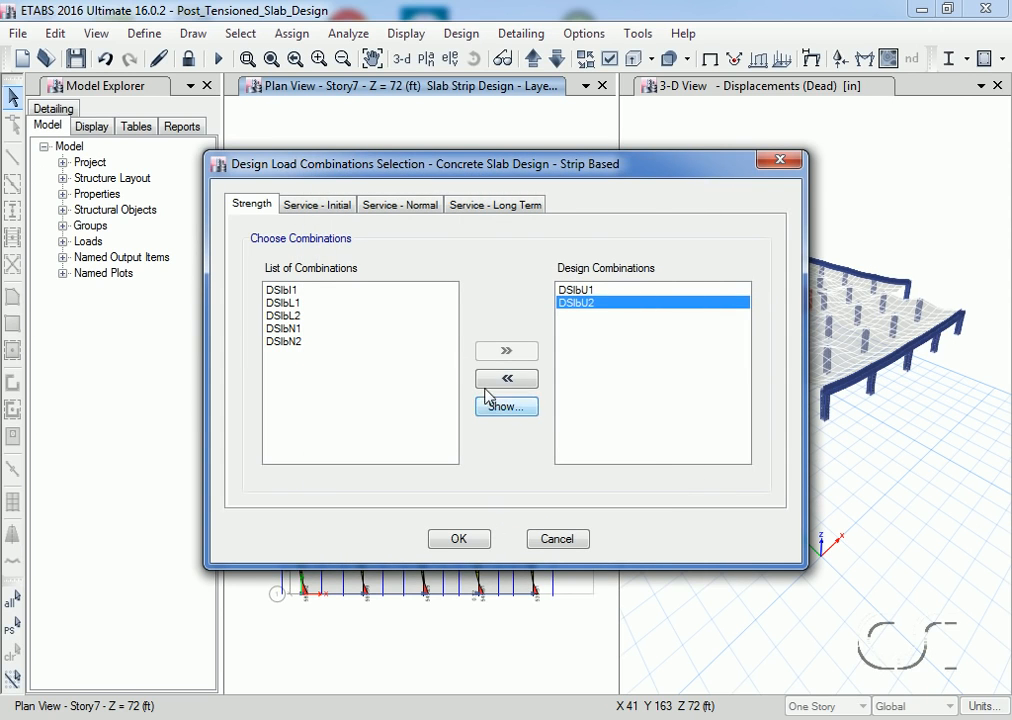
Step: Examine the load cases and scale factors of long-term service combinations DSlbL1 and DSlbL2, keeping the design combination selection as is
{"action": "left_click", "coordinate": [490, 207]}
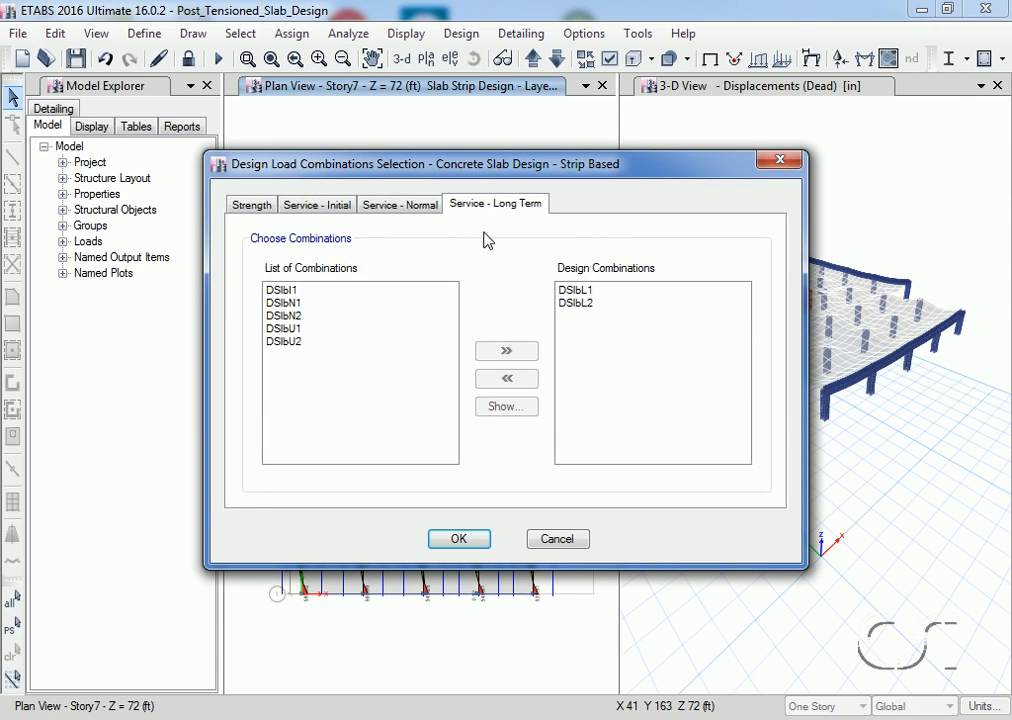
{"action": "left_click", "coordinate": [570, 292]}
{"action": "left_click", "coordinate": [505, 406]}
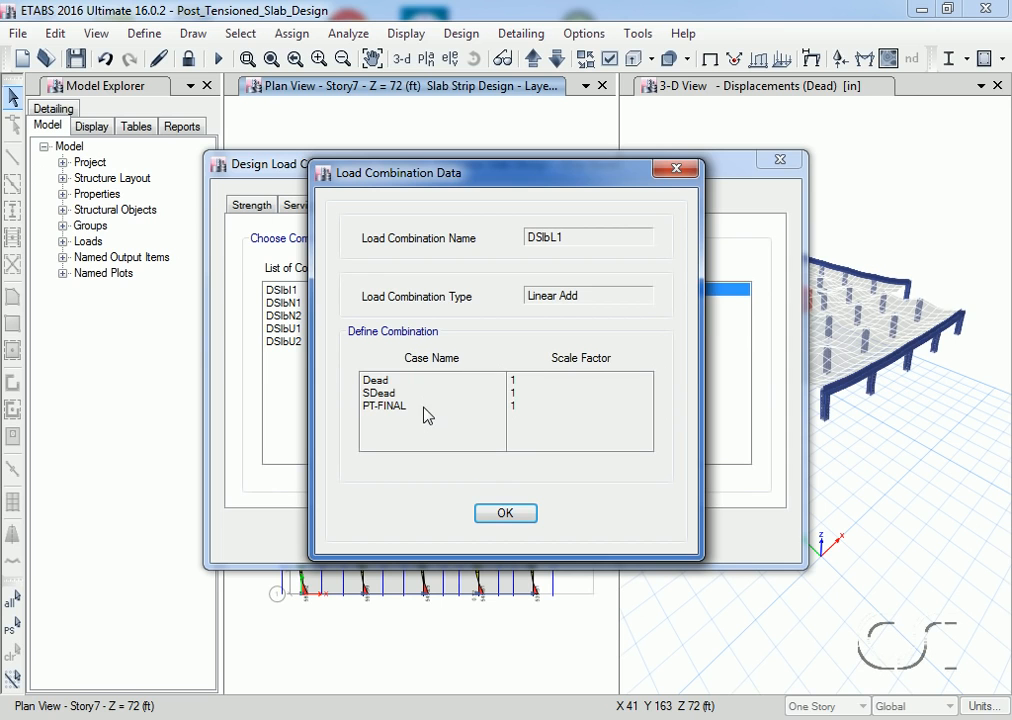
{"action": "left_click", "coordinate": [503, 514]}
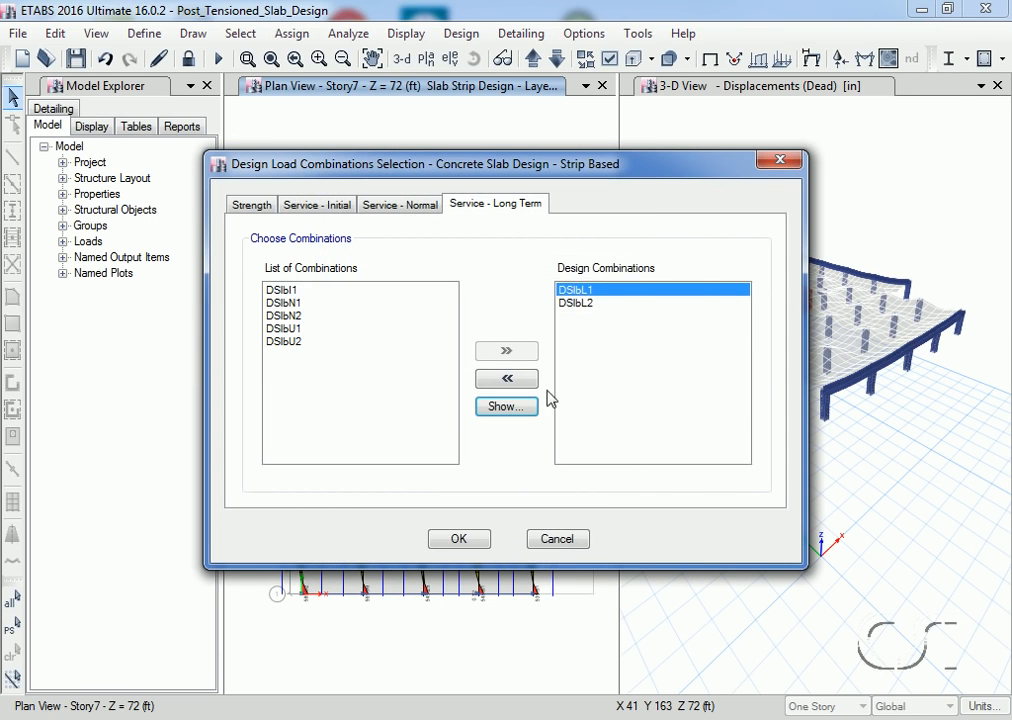
{"action": "left_click", "coordinate": [577, 305]}
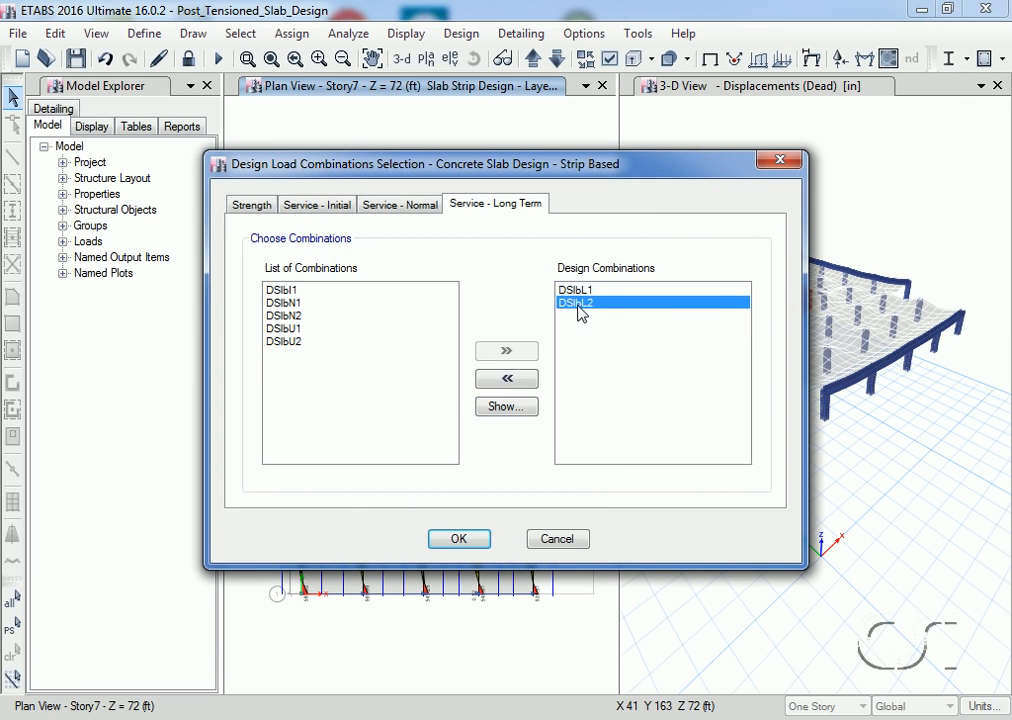
{"action": "left_click", "coordinate": [515, 408]}
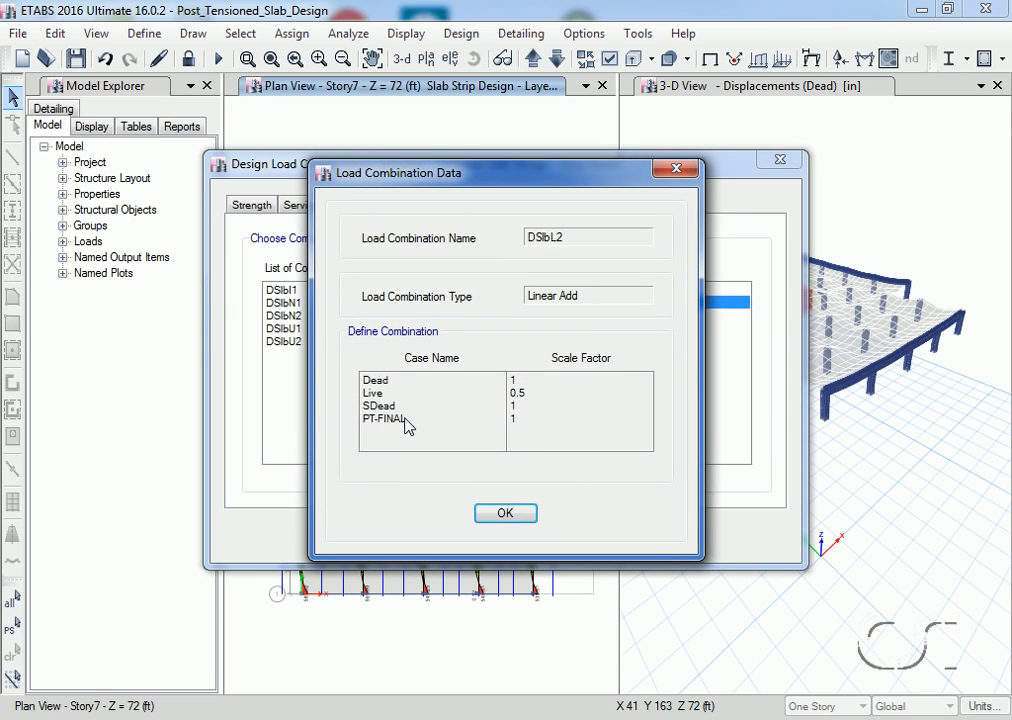
{"action": "left_click", "coordinate": [492, 512]}
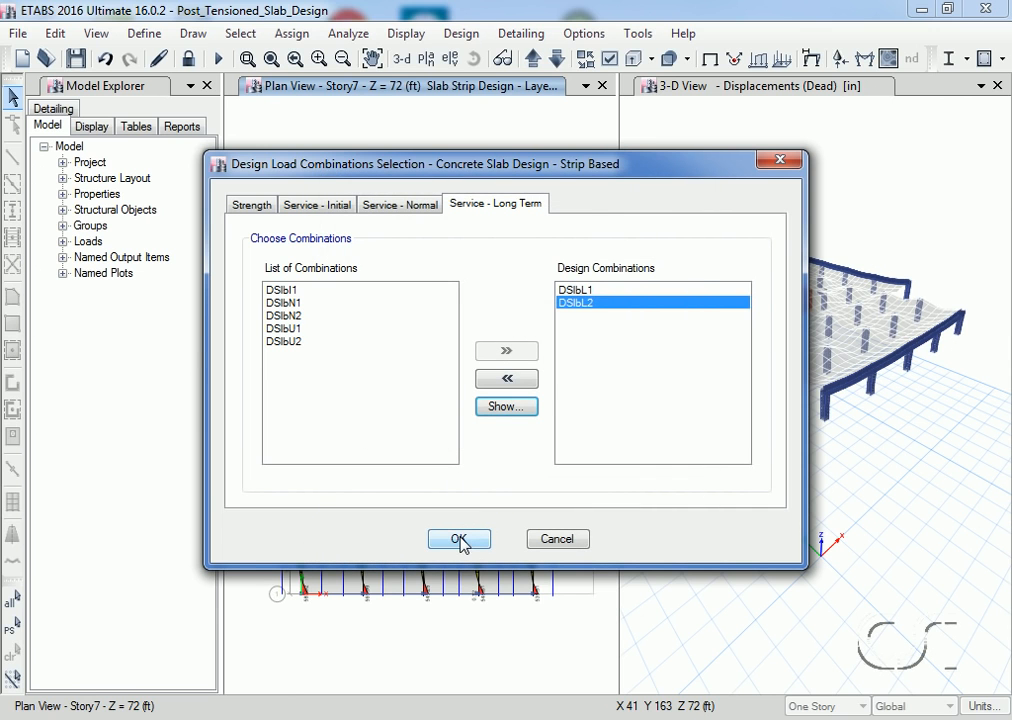
{"action": "left_click", "coordinate": [459, 540]}
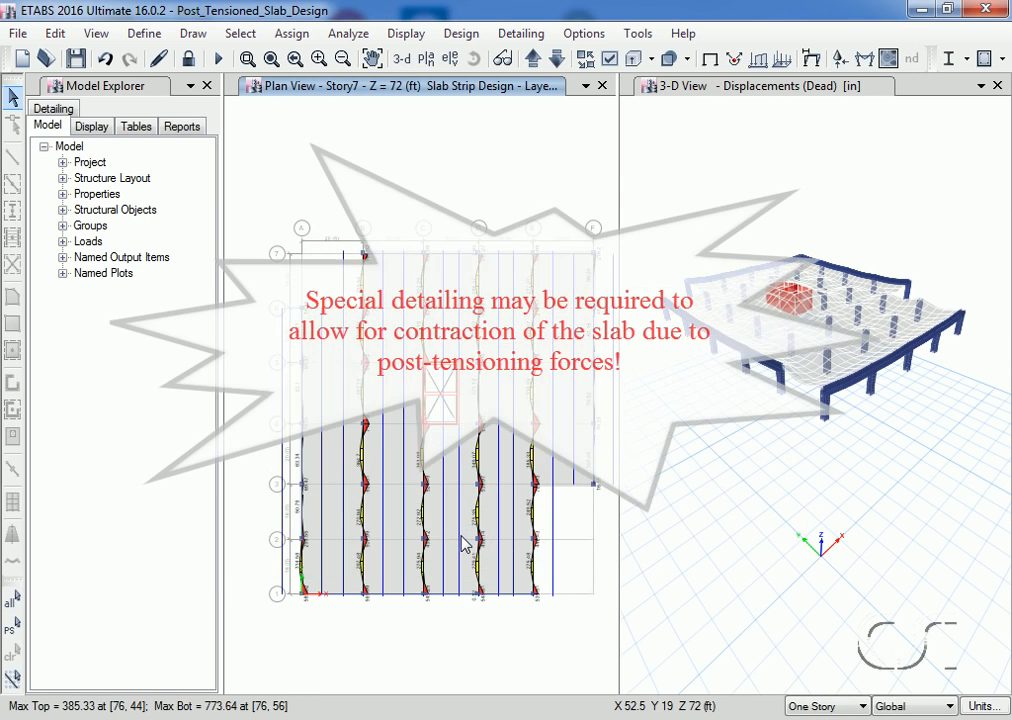